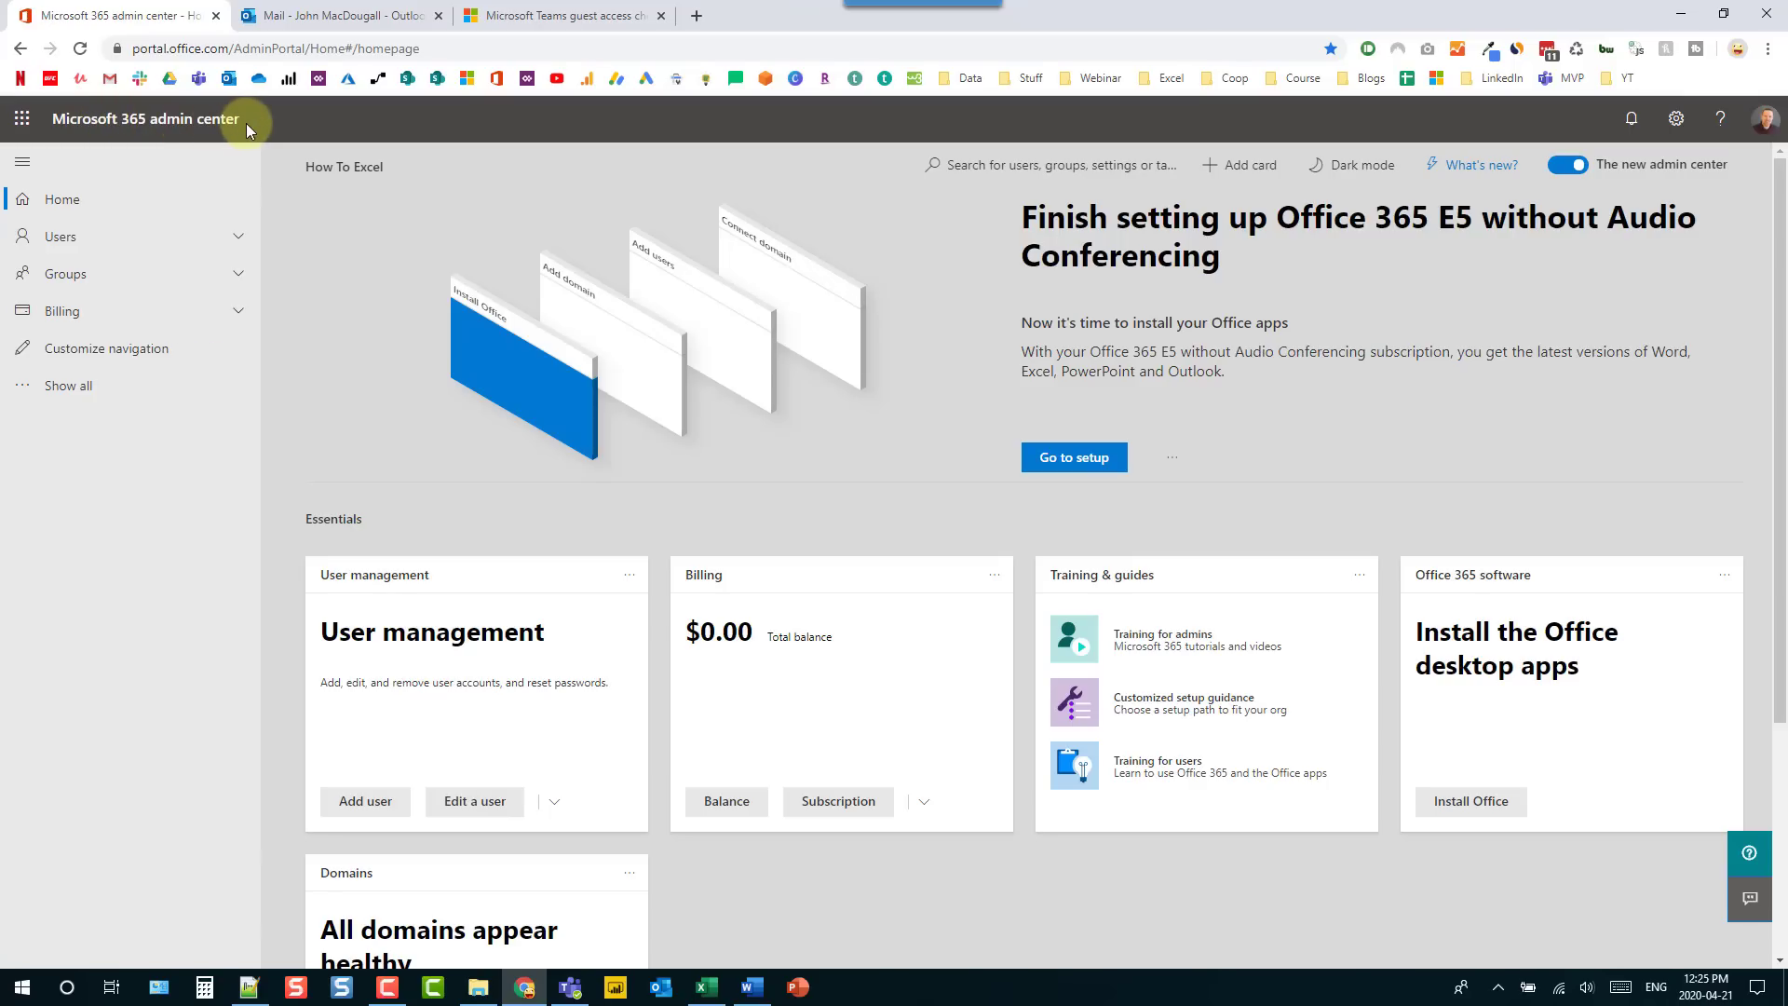
- Open Org-wide settings > Guest access in the Teams admin center to confirm guest access is on
{"action": "left_click", "coordinate": [62, 385]}
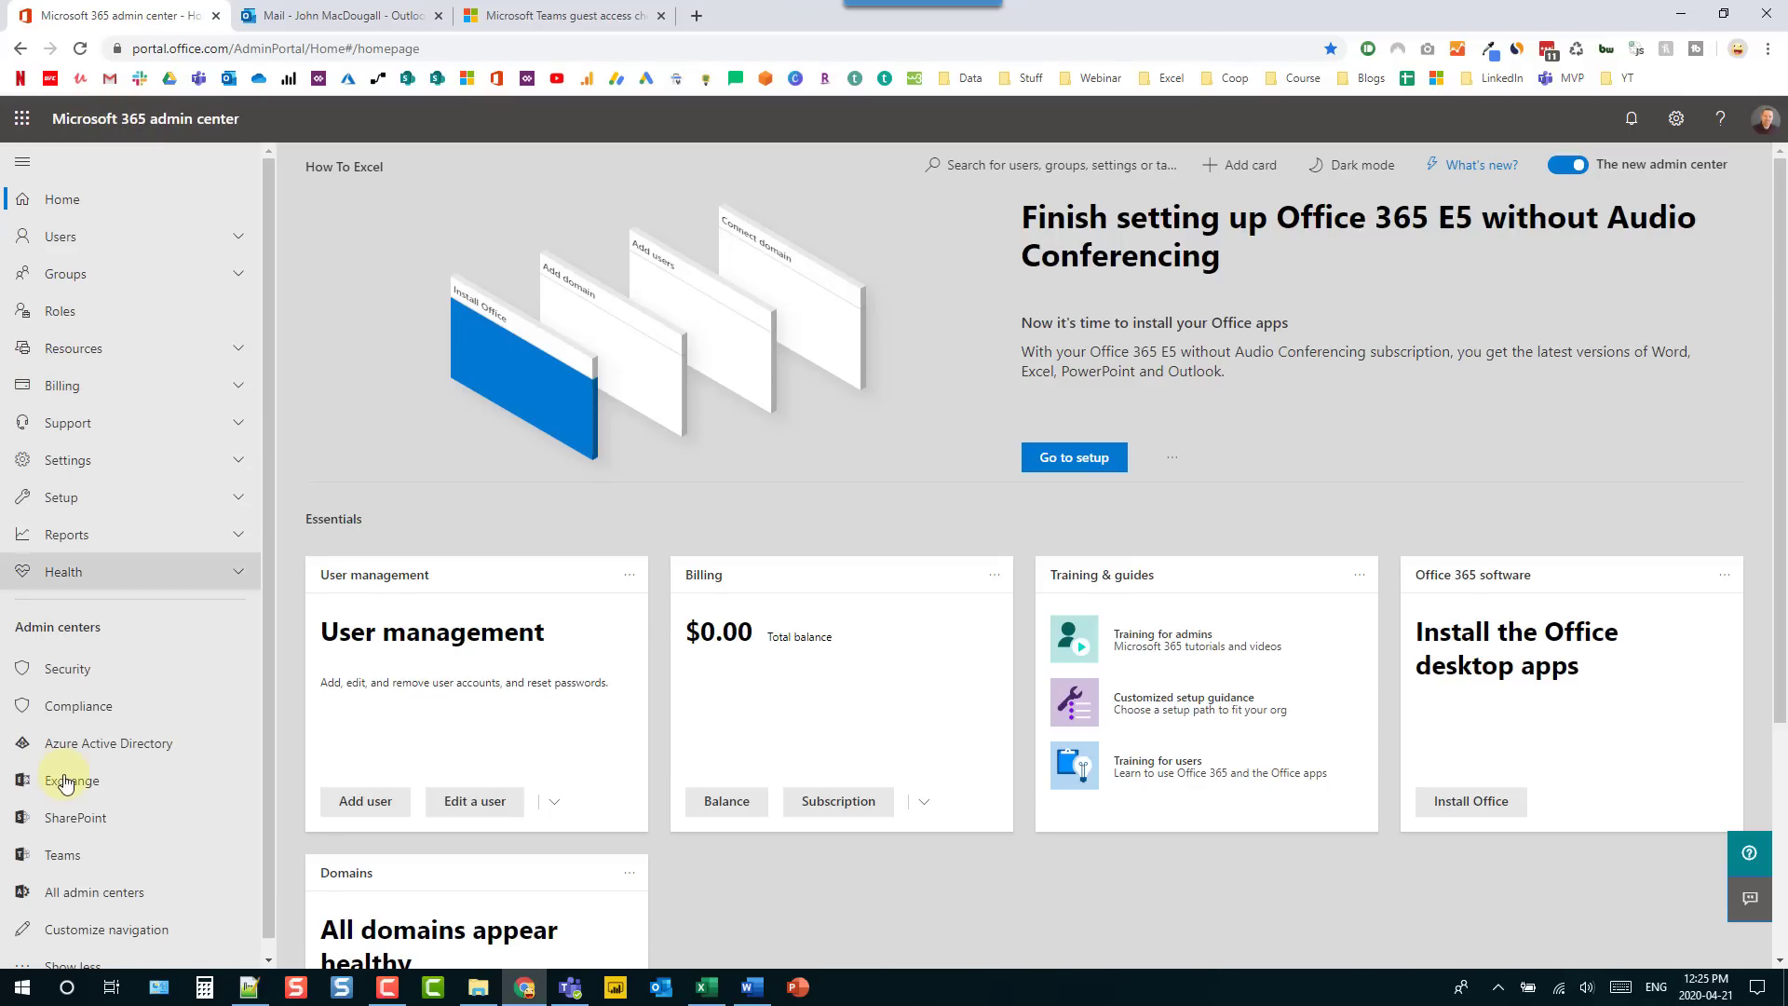
{"action": "left_click", "coordinate": [82, 862]}
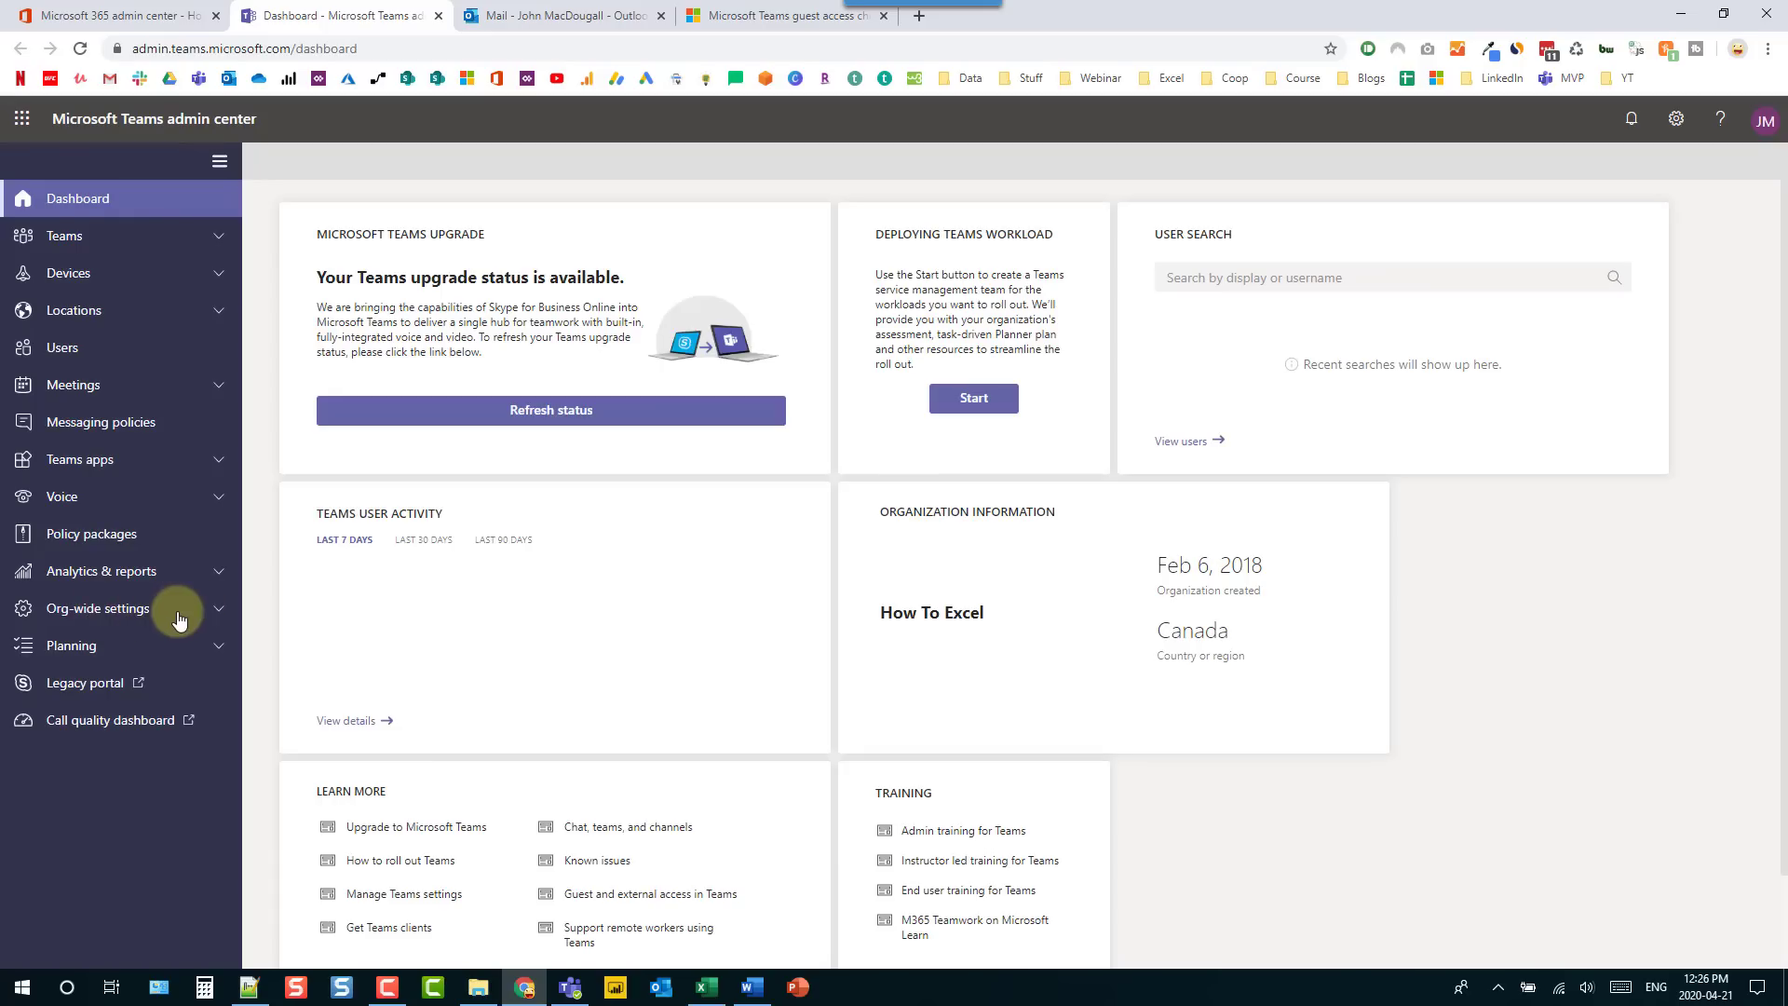
{"action": "left_click", "coordinate": [216, 608]}
{"action": "left_click", "coordinate": [121, 687]}
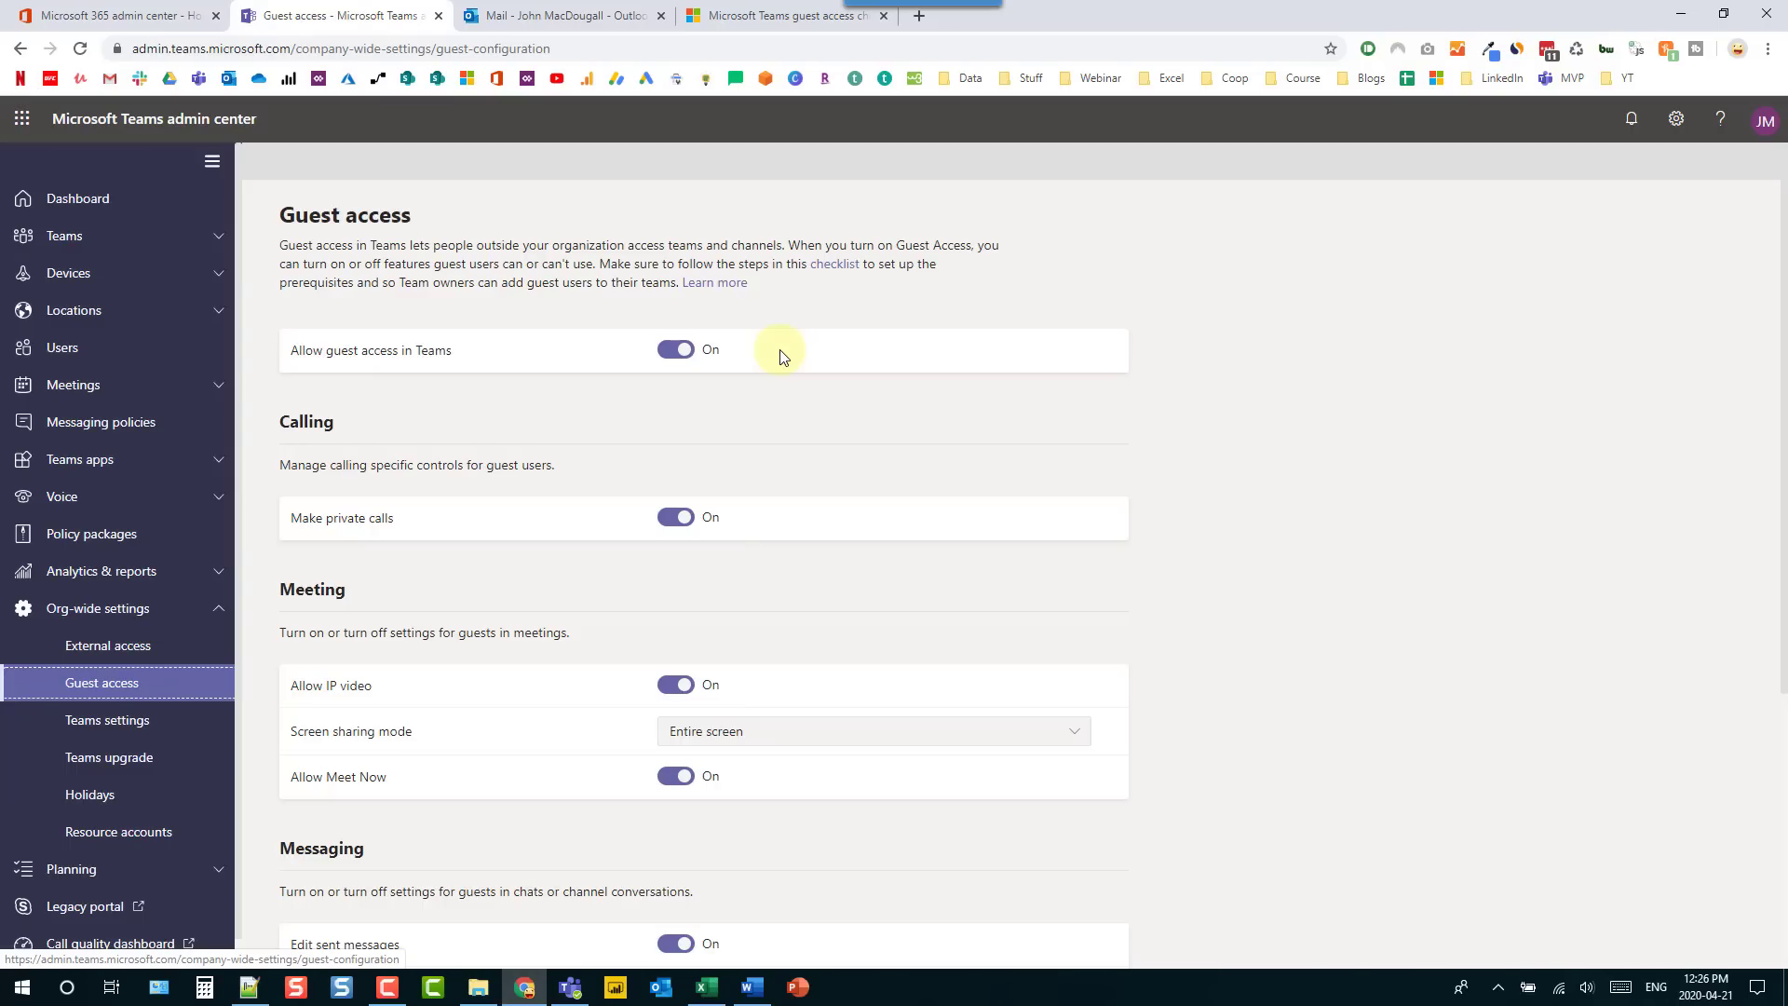
{"action": "left_click", "coordinate": [571, 990]}
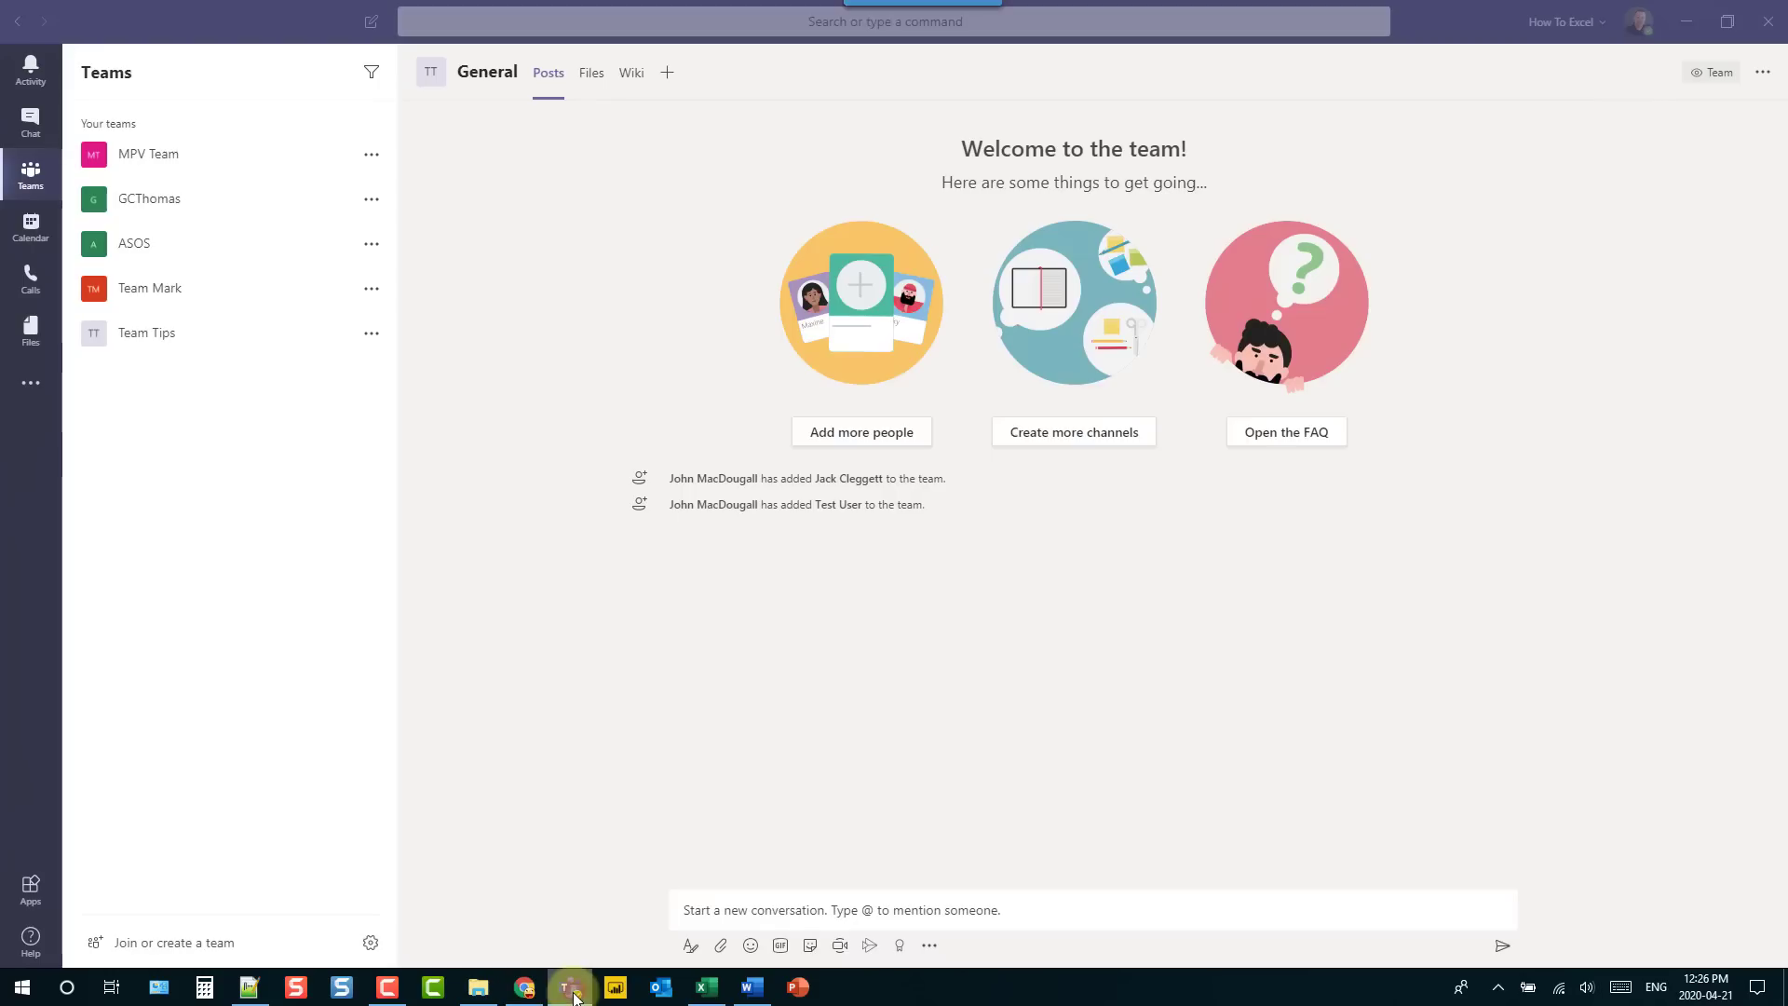
- Start adding an outside Gmail address to Team Tips as a guest member
{"action": "left_click", "coordinate": [372, 333]}
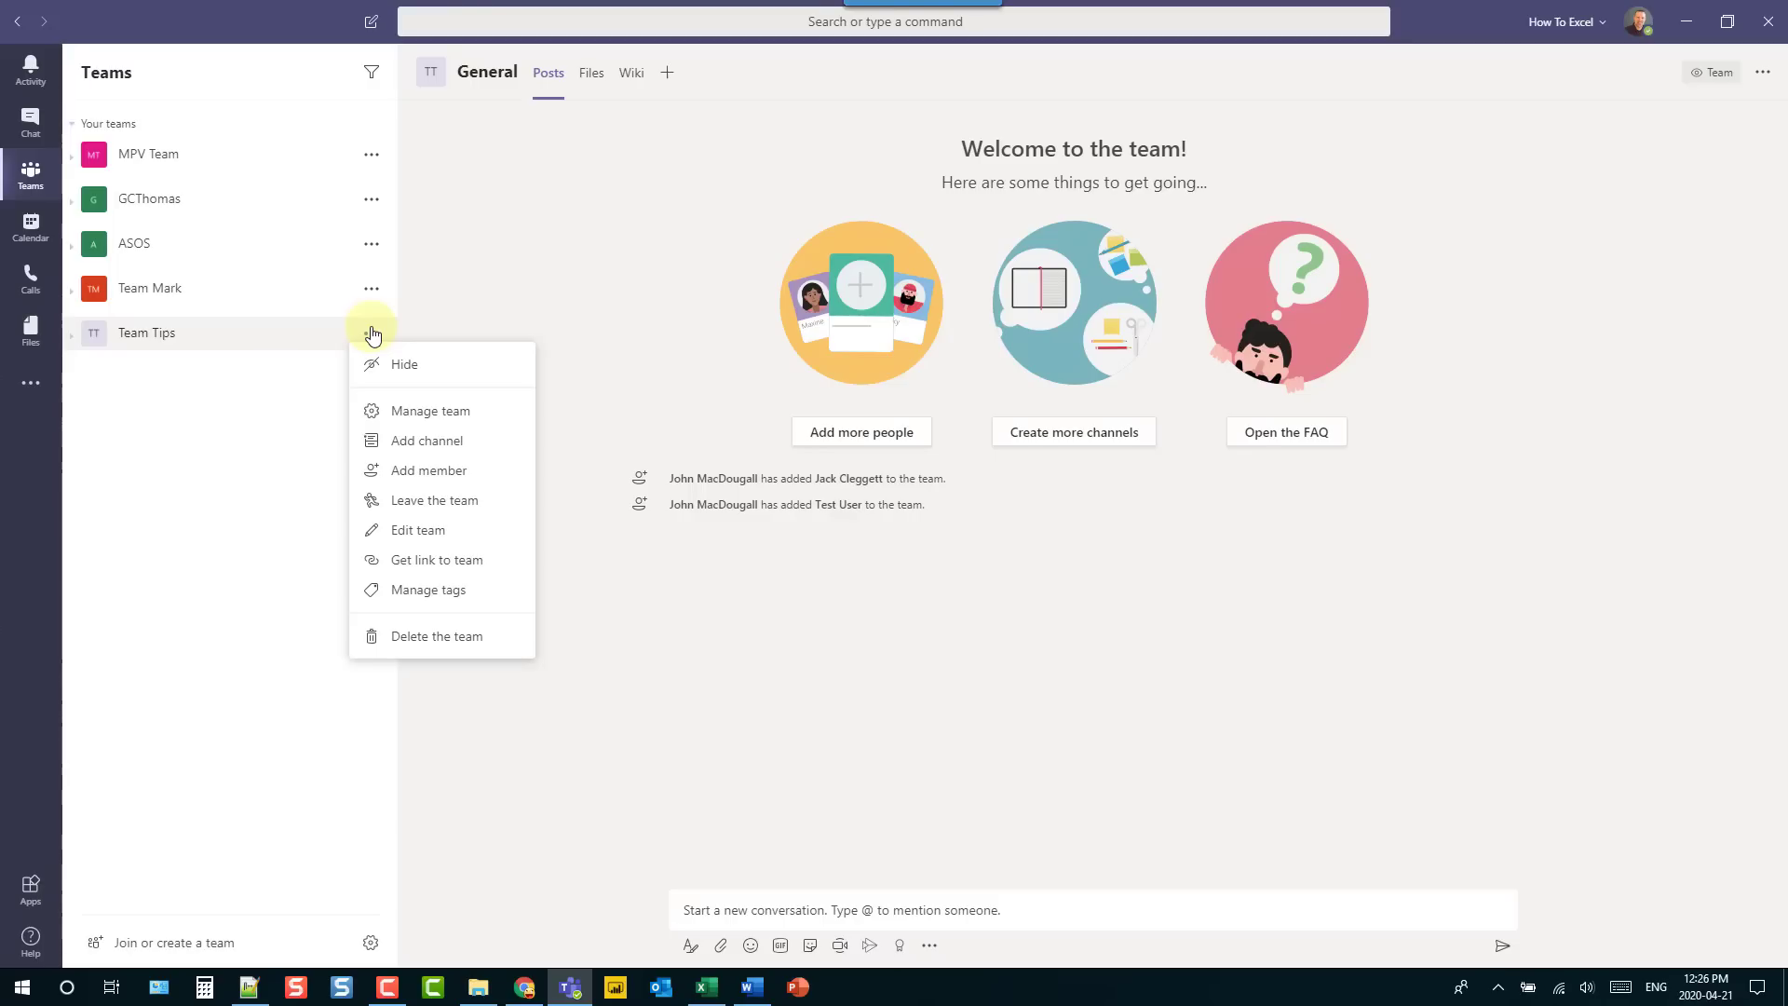
{"action": "left_click", "coordinate": [405, 471]}
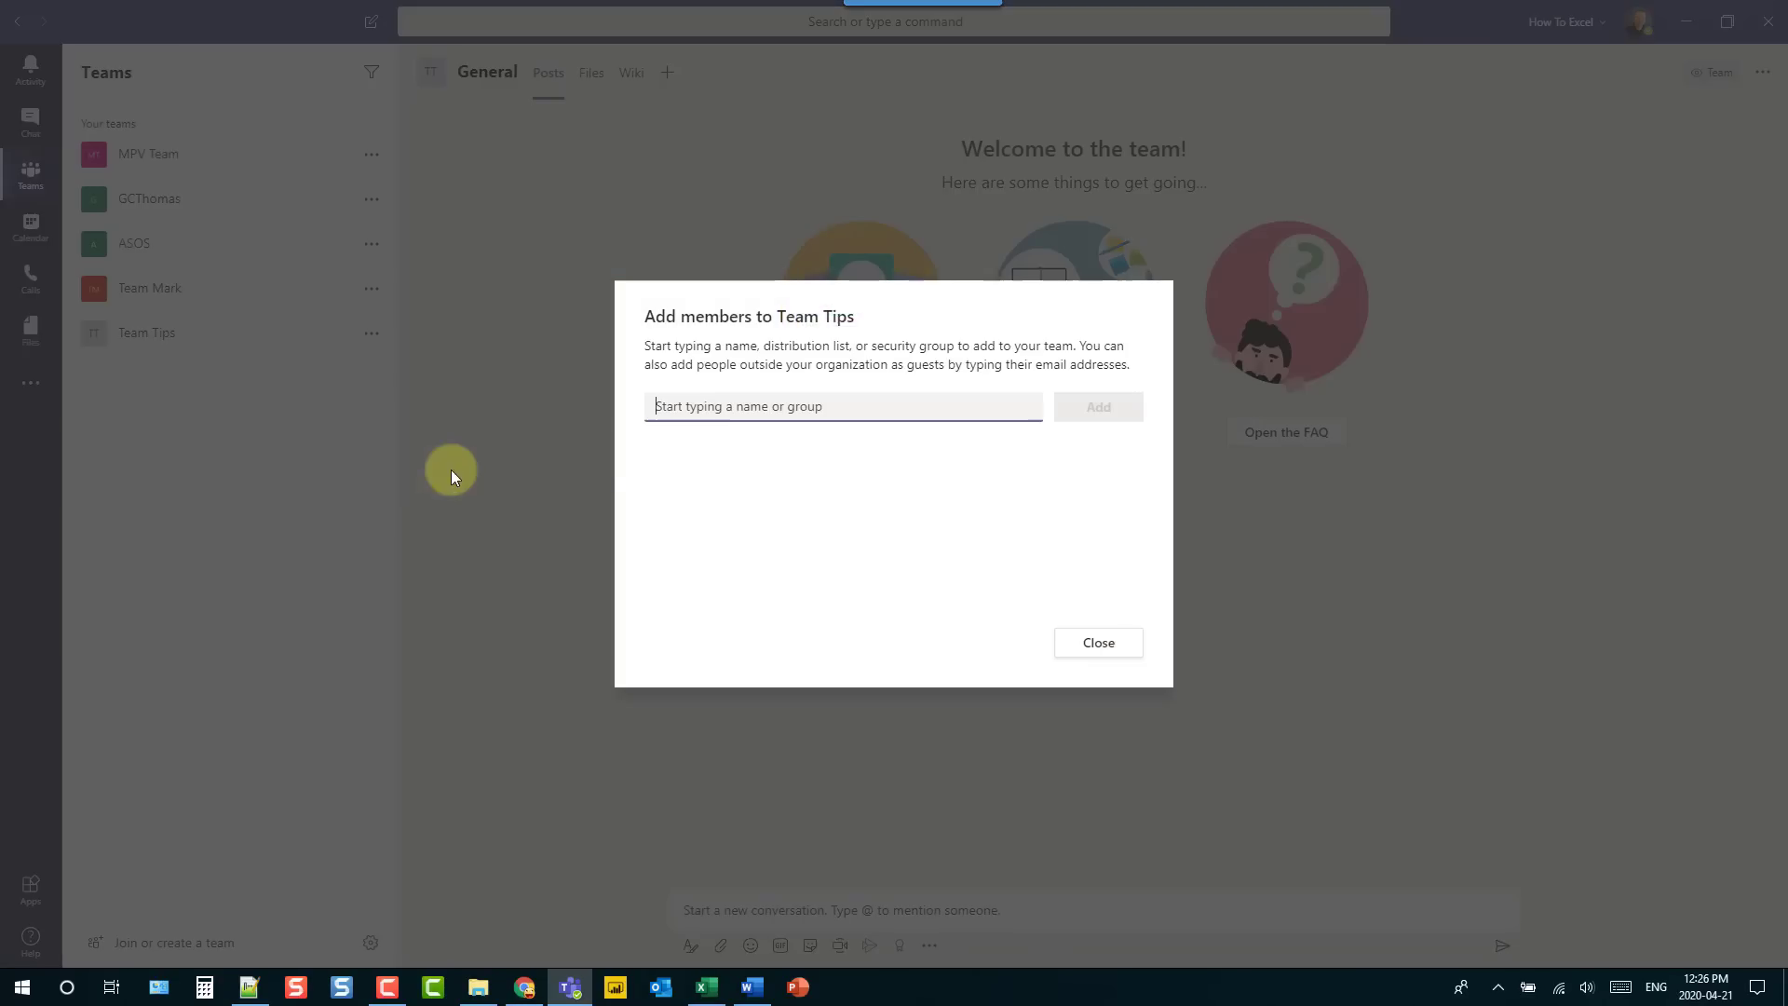
{"action": "left_click", "coordinate": [741, 415]}
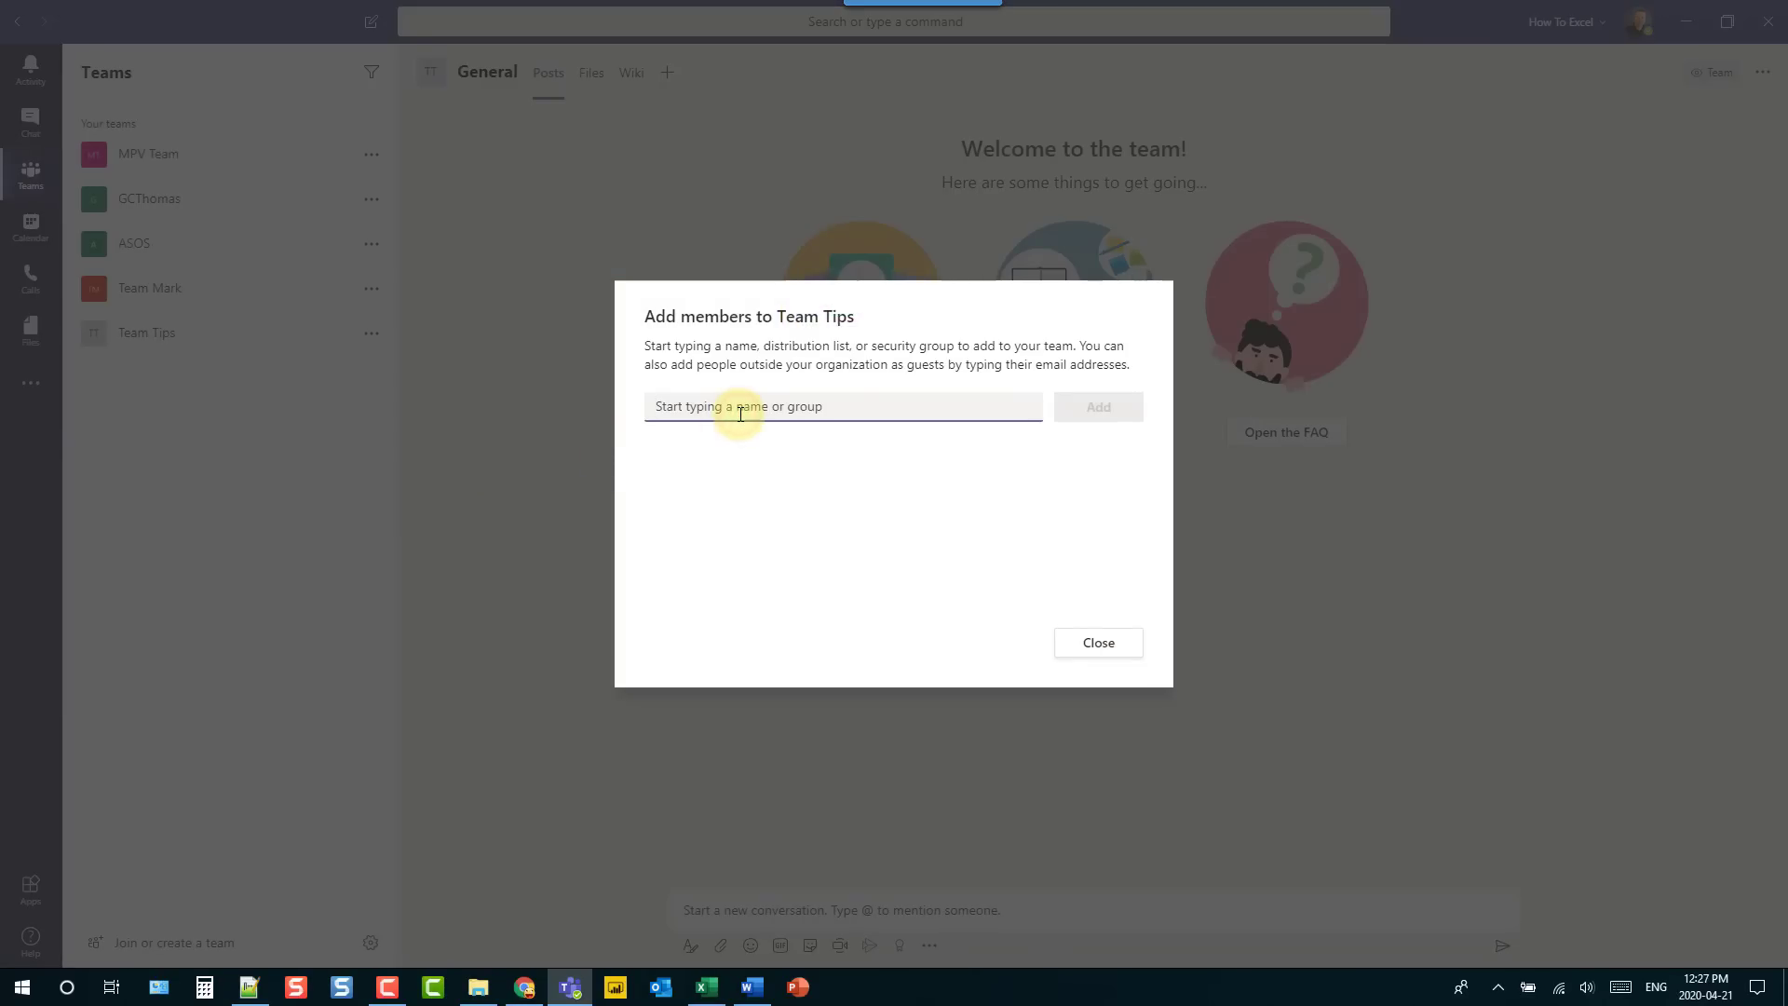
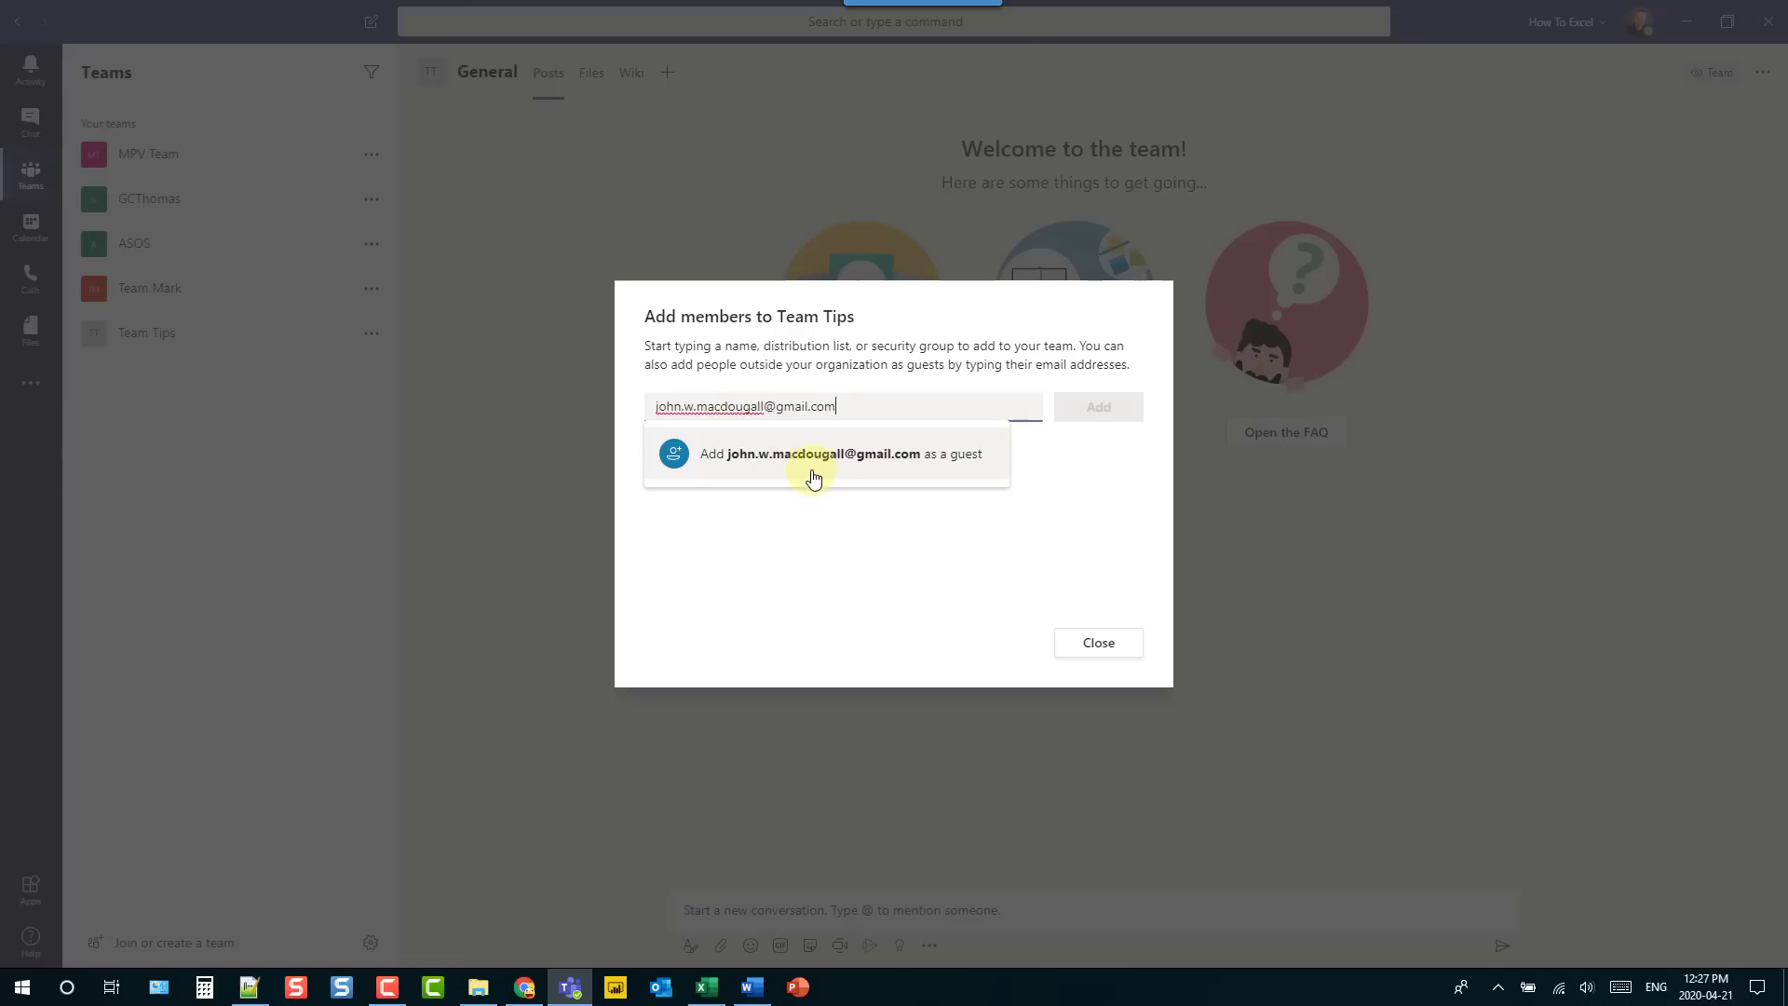
{"action": "left_click", "coordinate": [954, 460]}
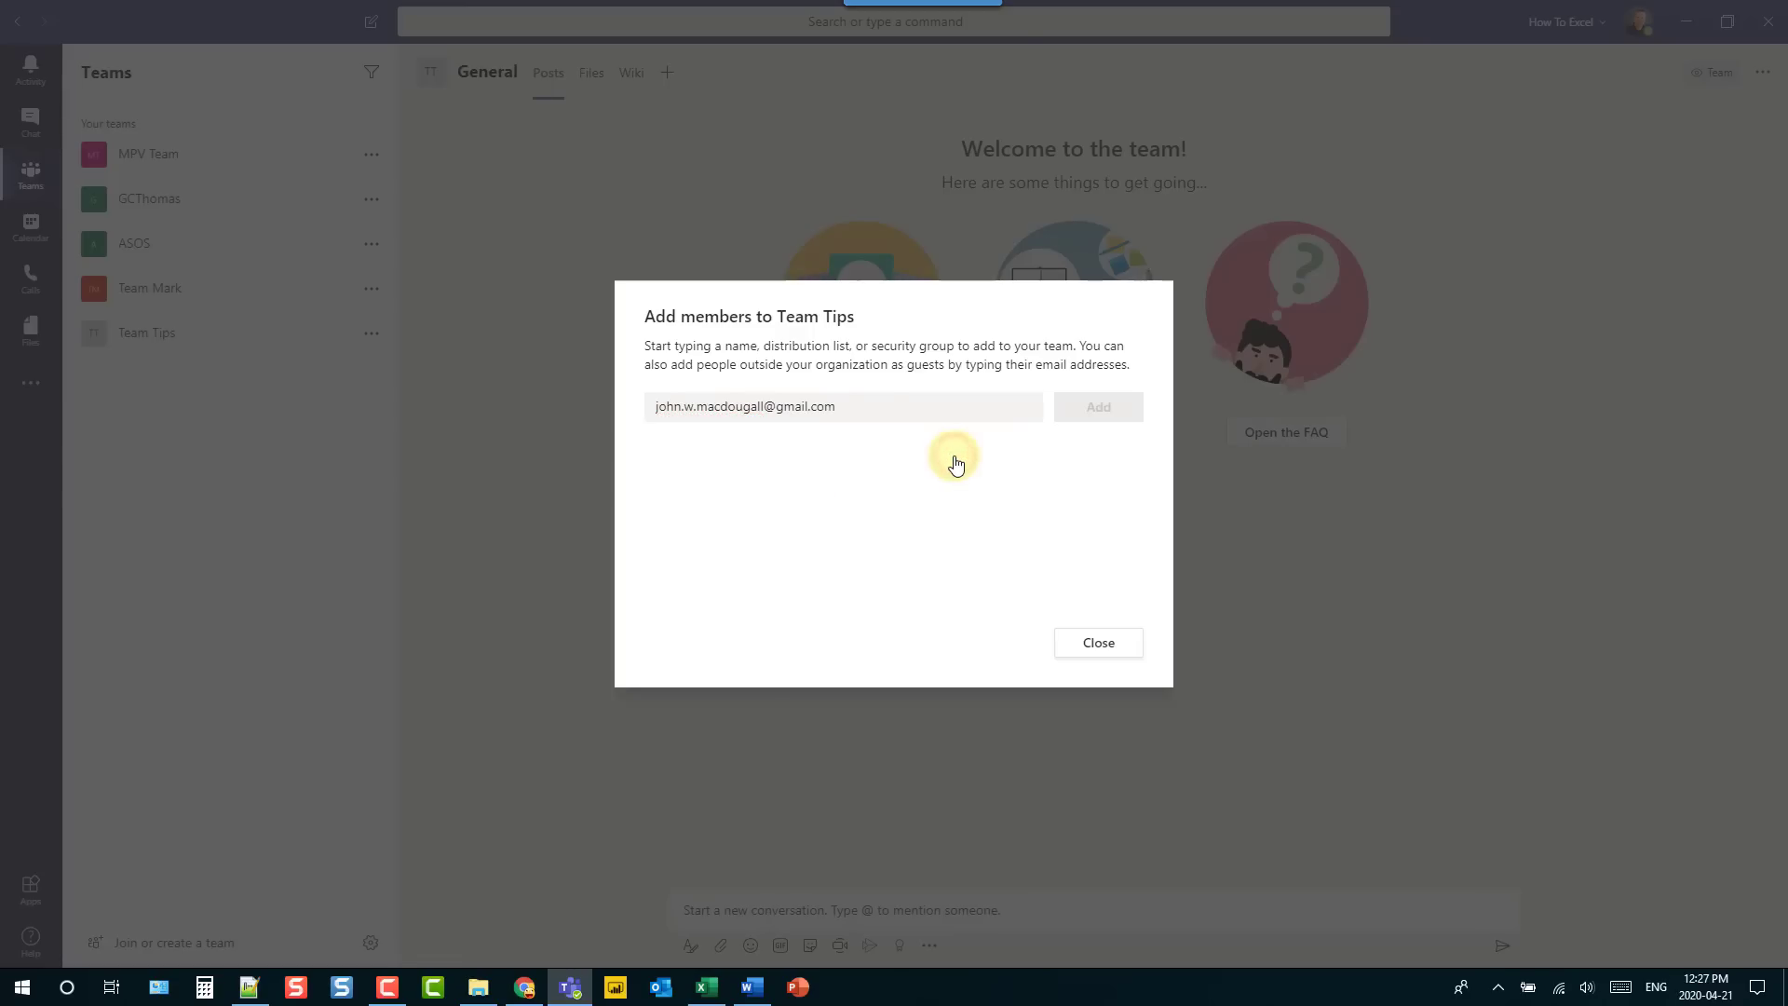
- Add the guest to Team Tips, then open Microsoft Teams from the Gmail invitation
{"action": "left_click", "coordinate": [1078, 408]}
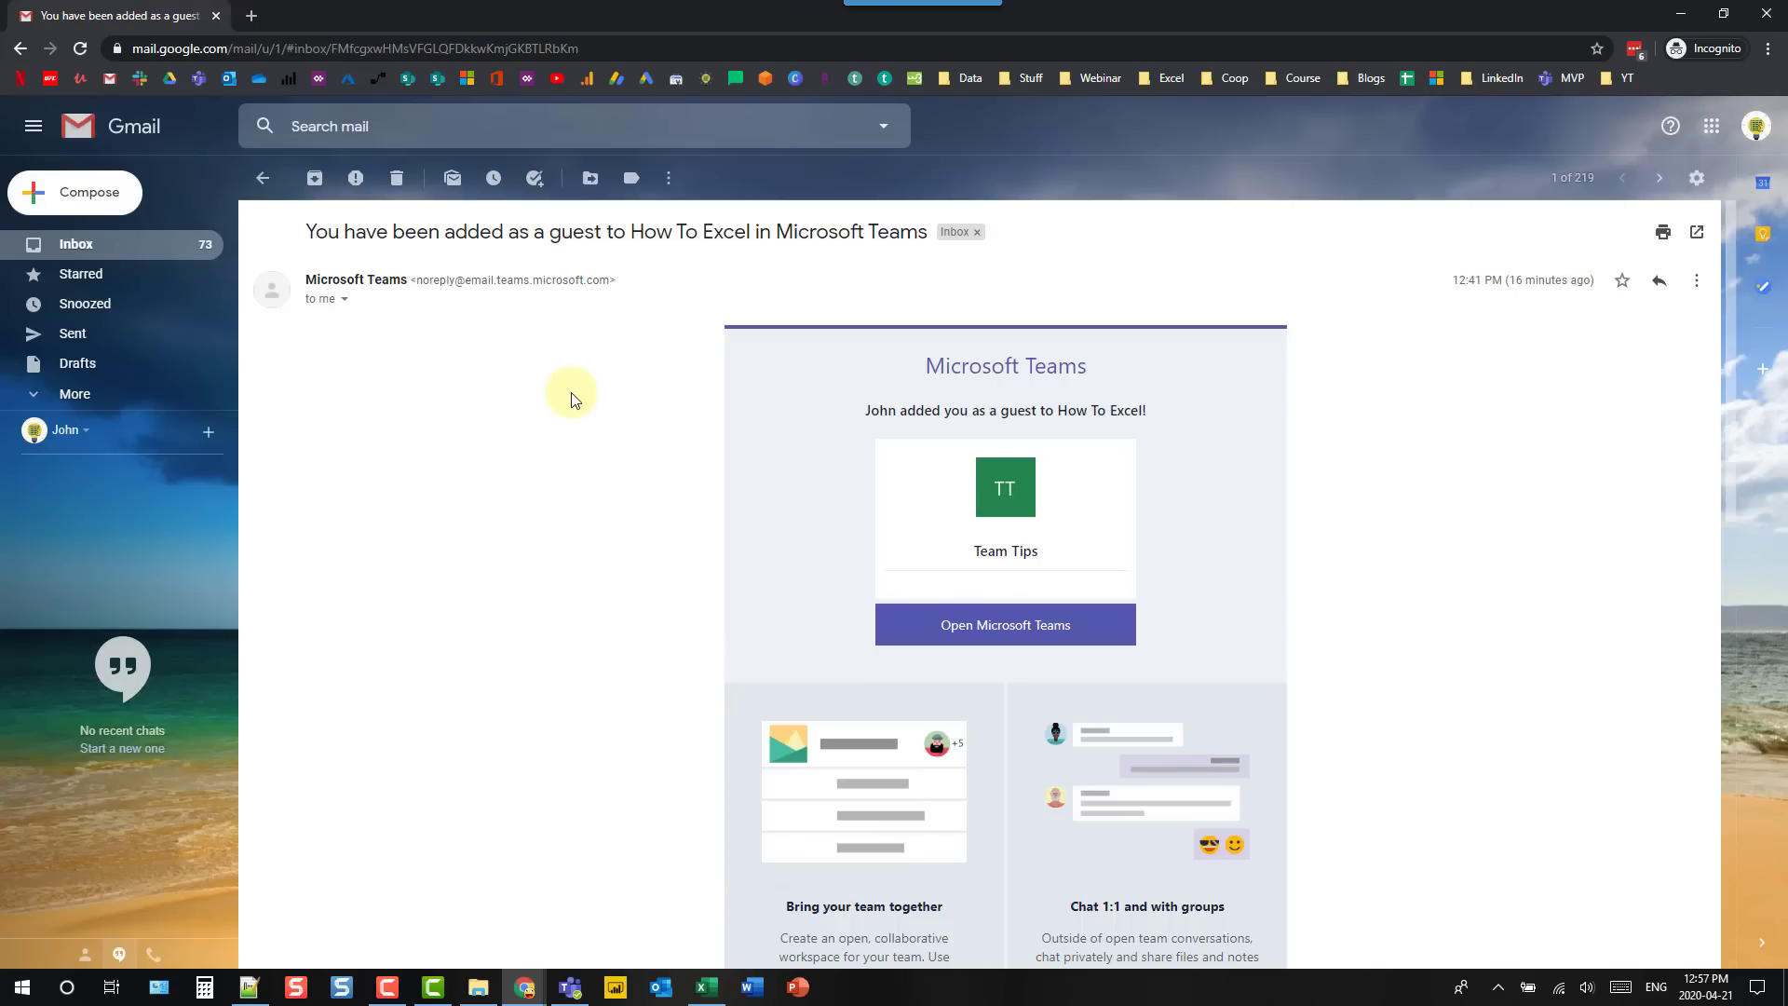
{"action": "left_click", "coordinate": [1004, 628]}
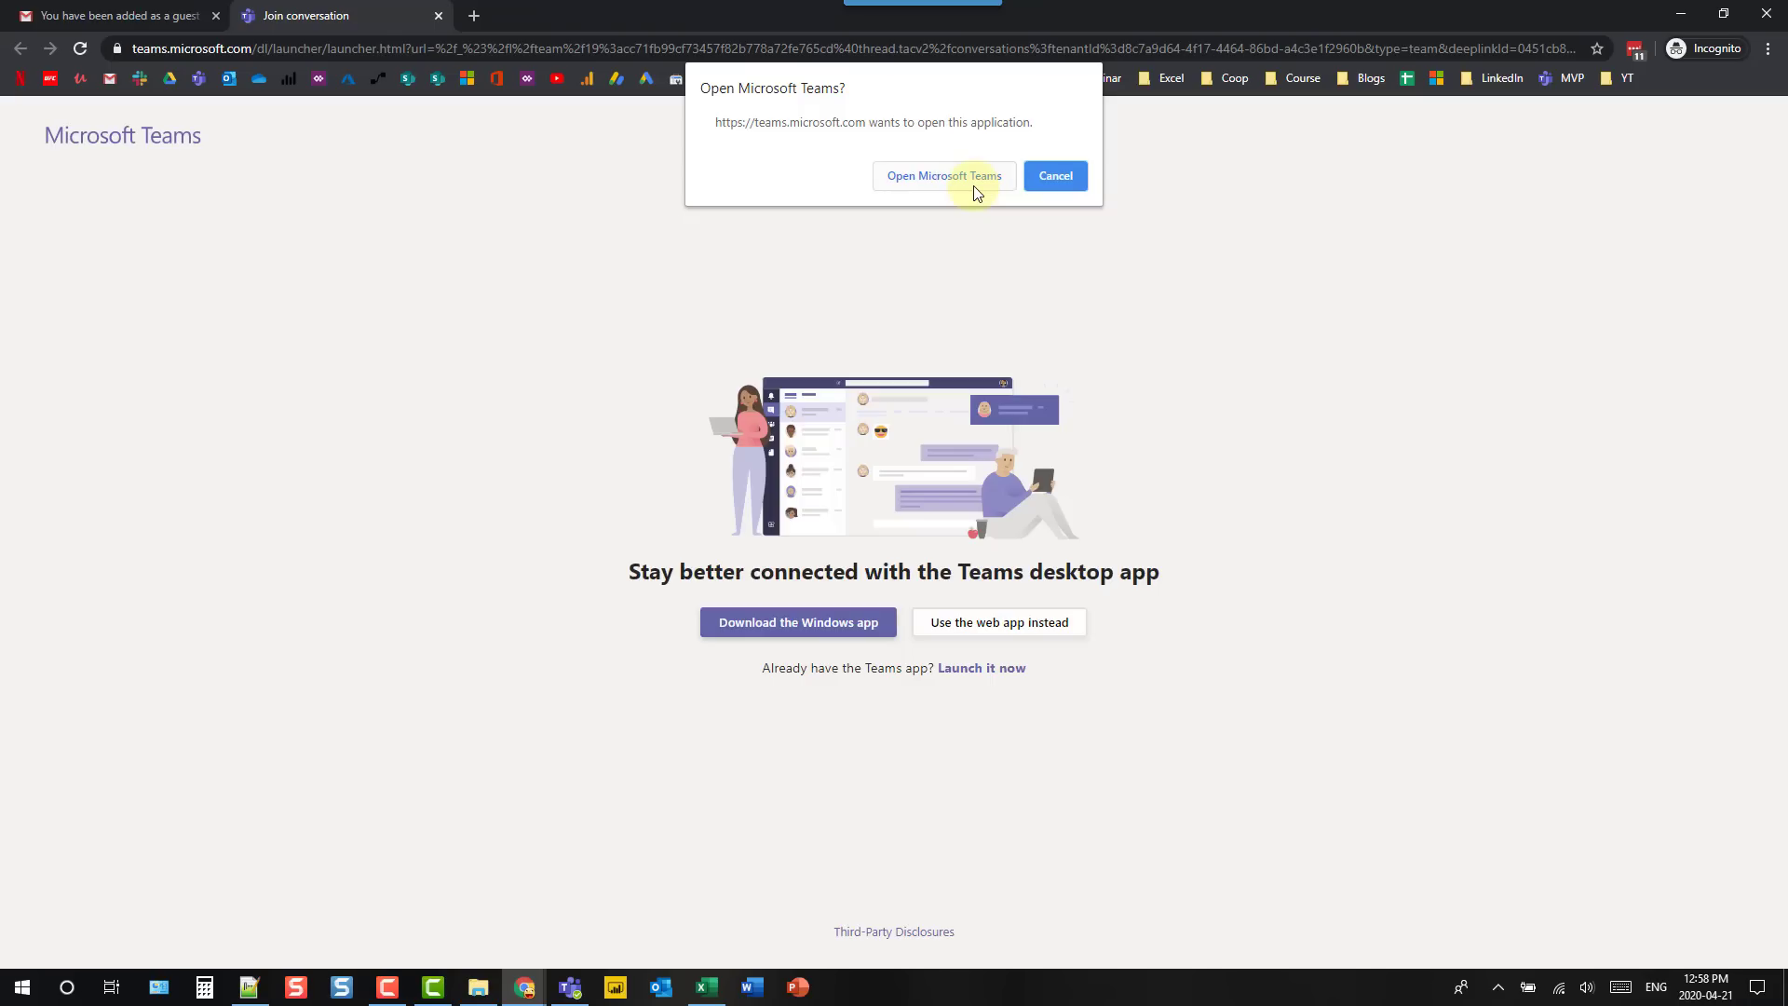
- Decline opening the desktop app and continue in the Teams web app
{"action": "left_click", "coordinate": [1059, 178]}
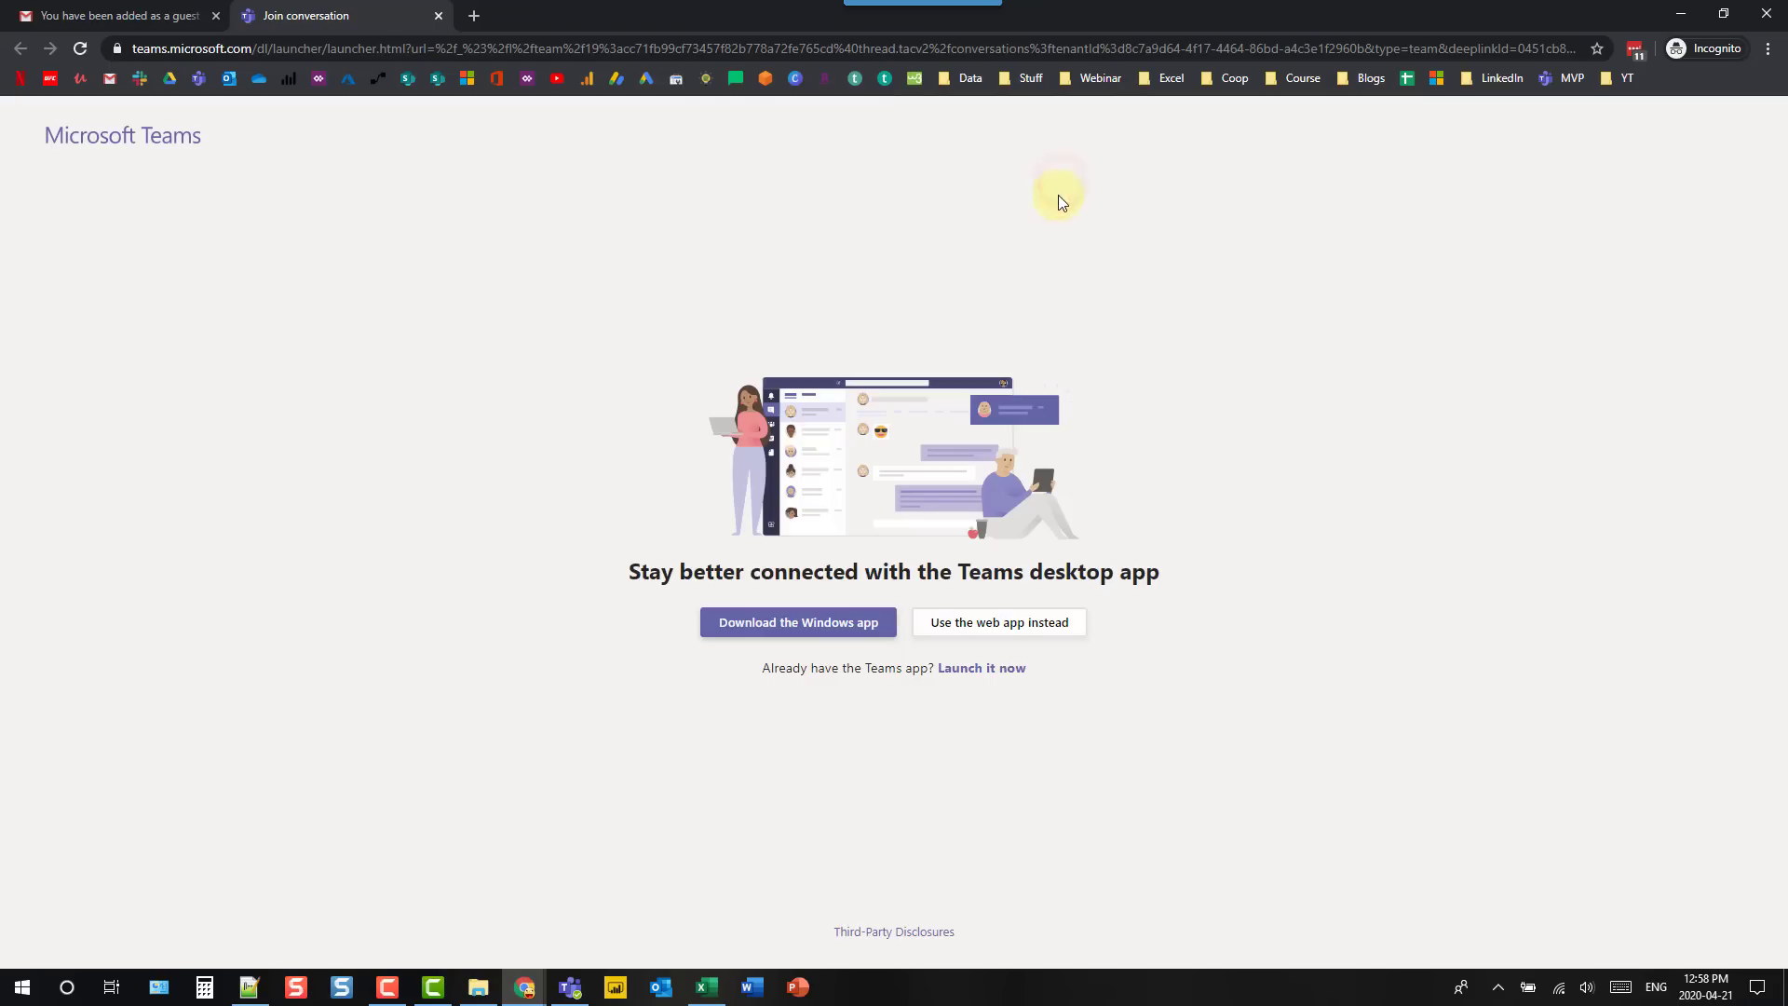
{"action": "left_click", "coordinate": [1012, 628]}
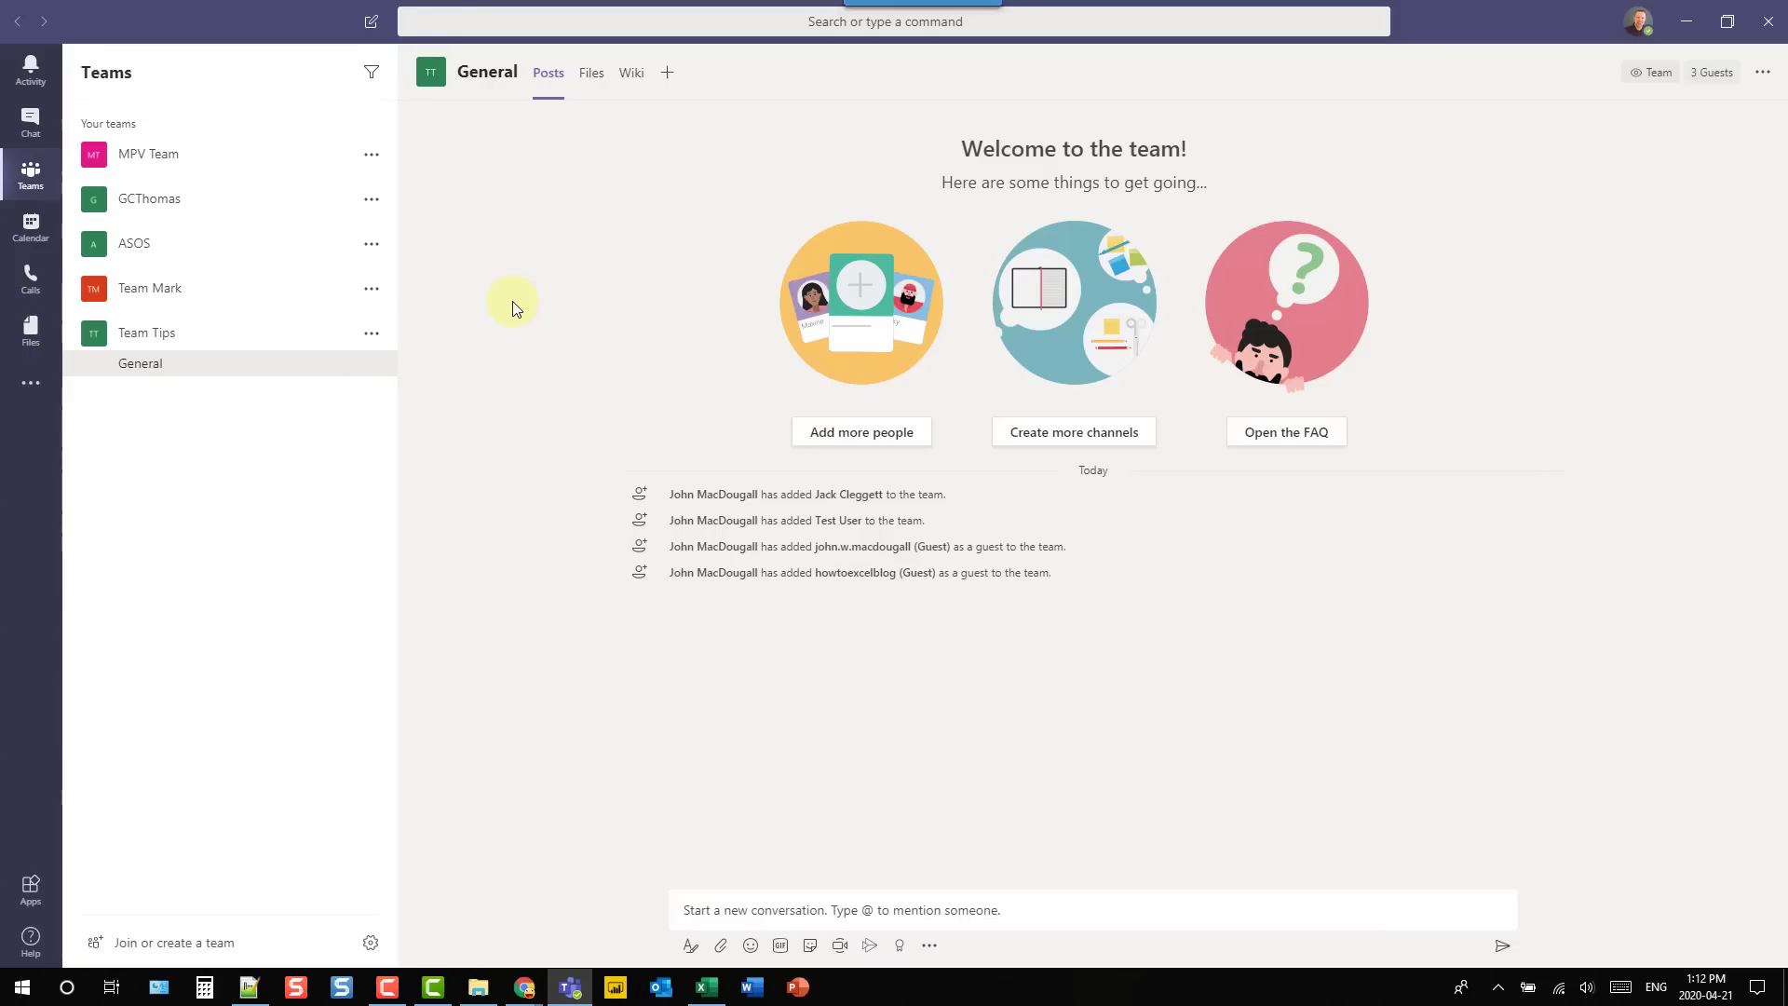
- Show the keyboard shortcuts list with Ctrl+., scroll through it, then close it
{"action": "key", "text": "ctrl+period"}
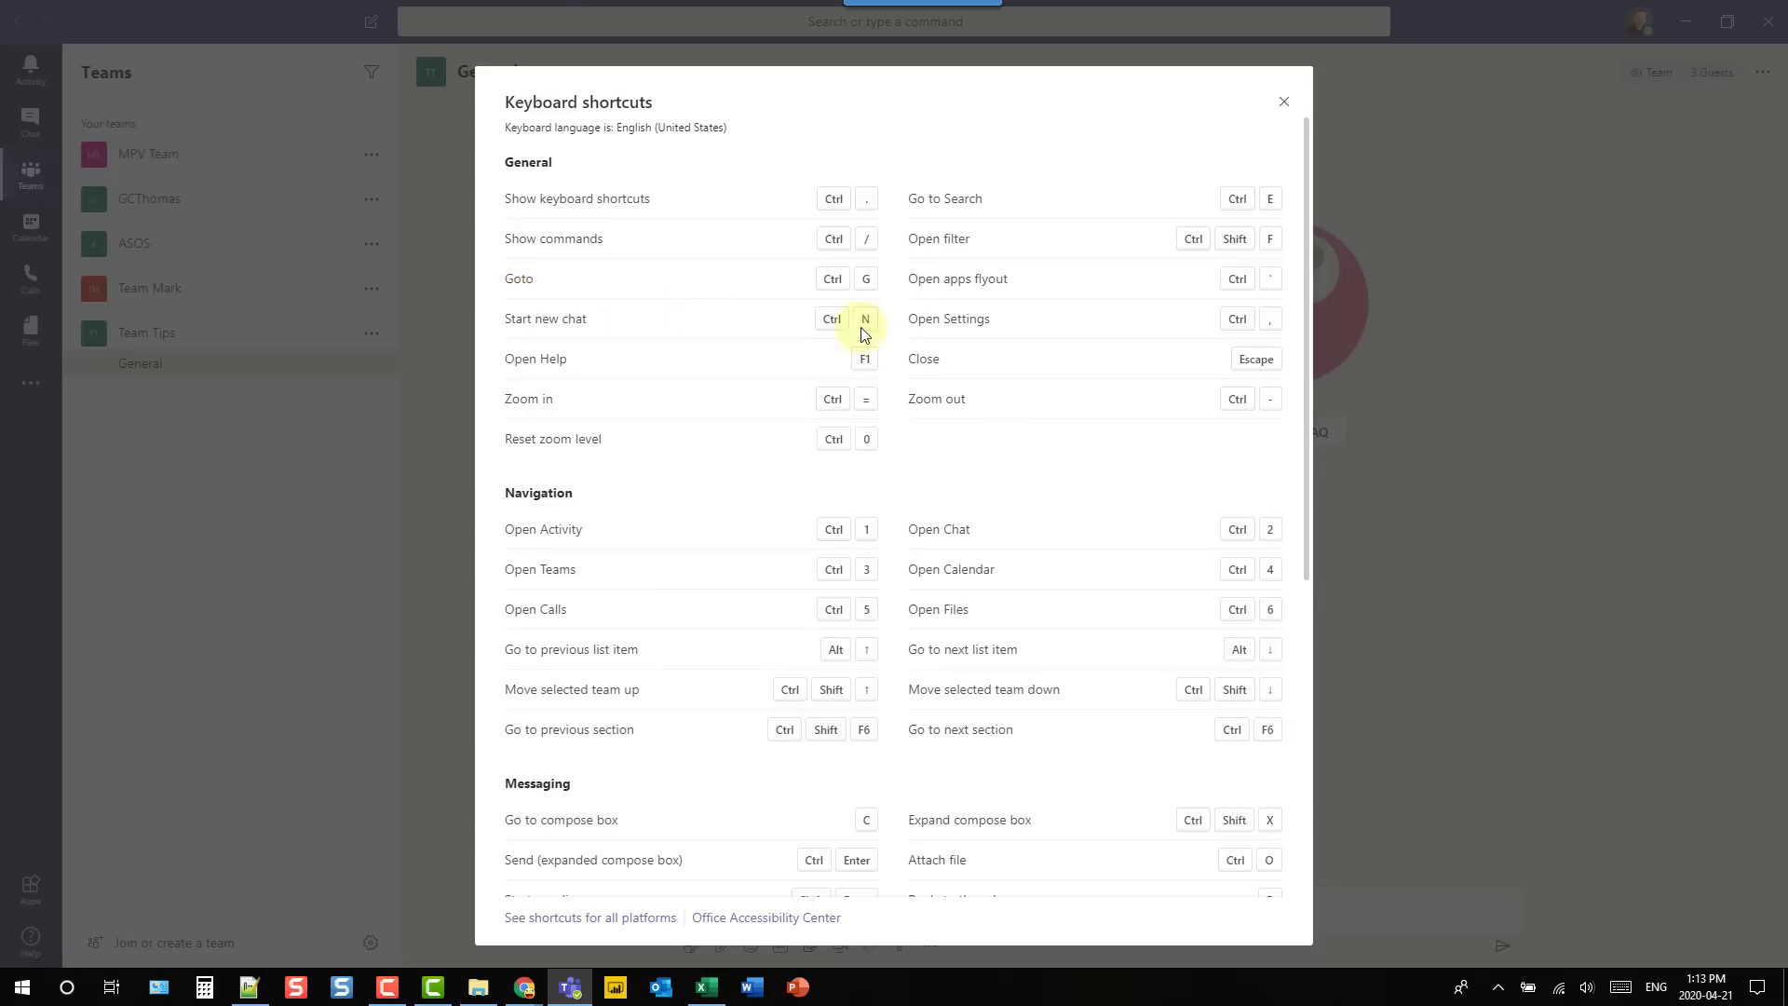
{"action": "scroll", "coordinate": [681, 301], "scroll_direction": "down", "scroll_amount": 5}
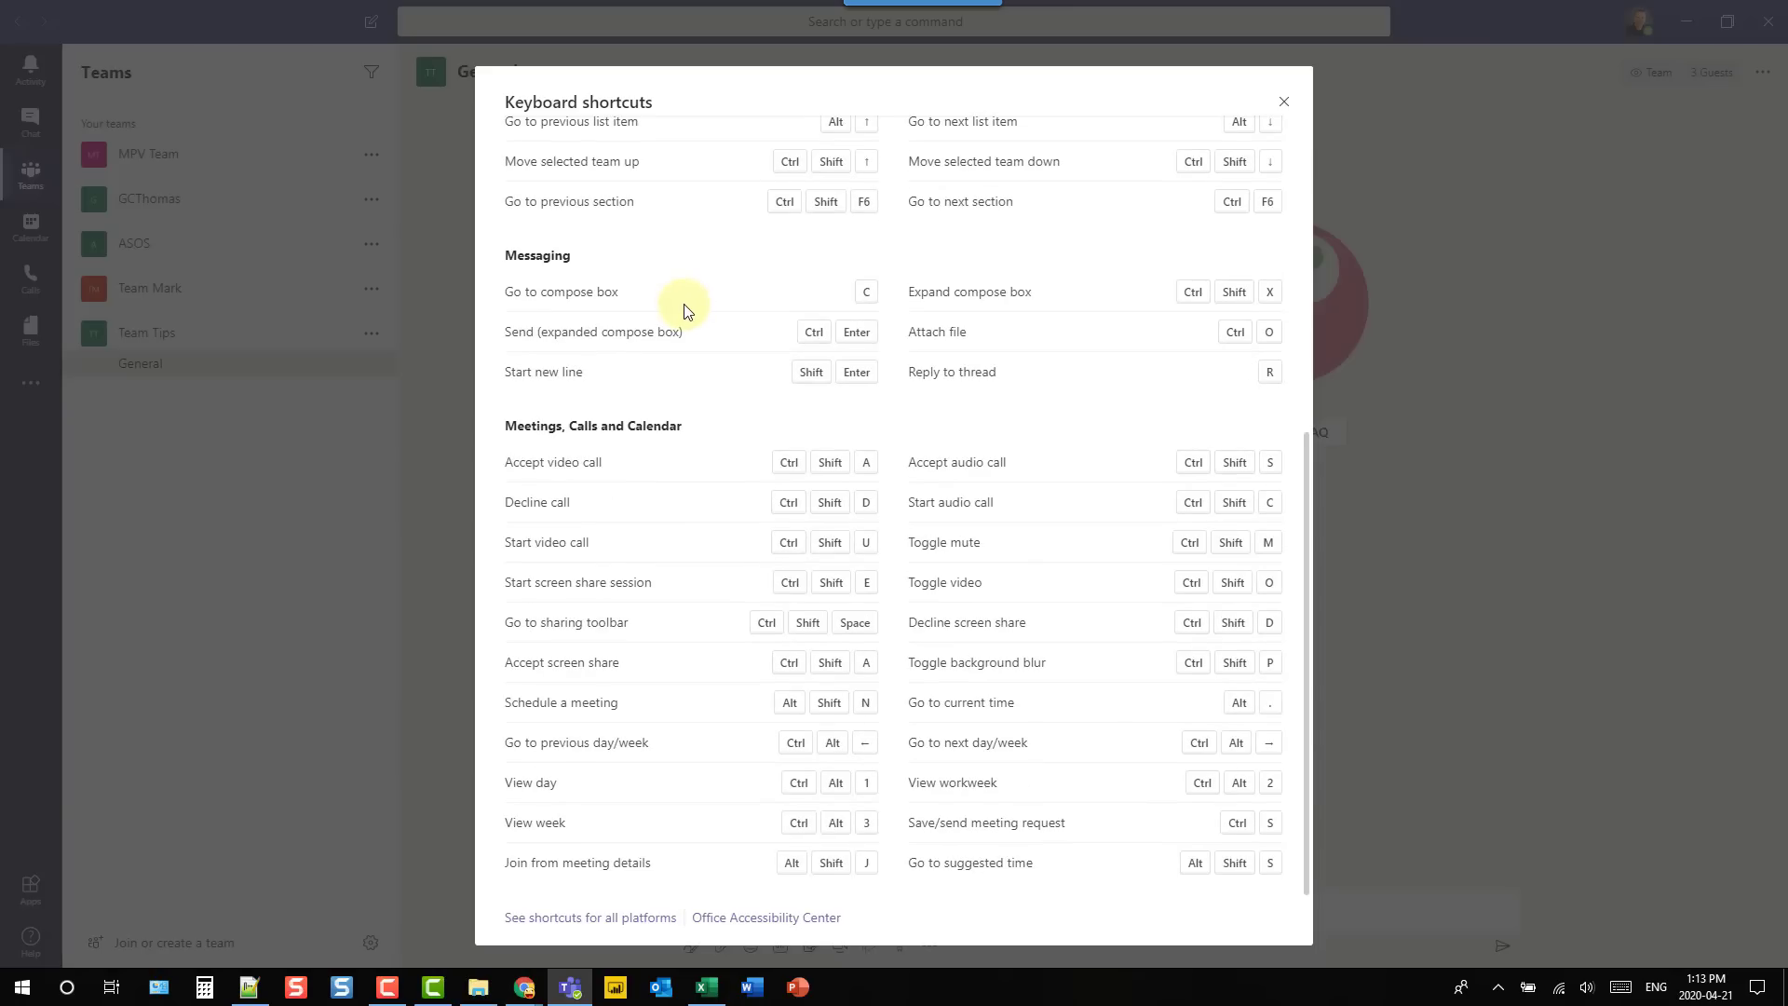
{"action": "key", "text": "ctrl+period"}
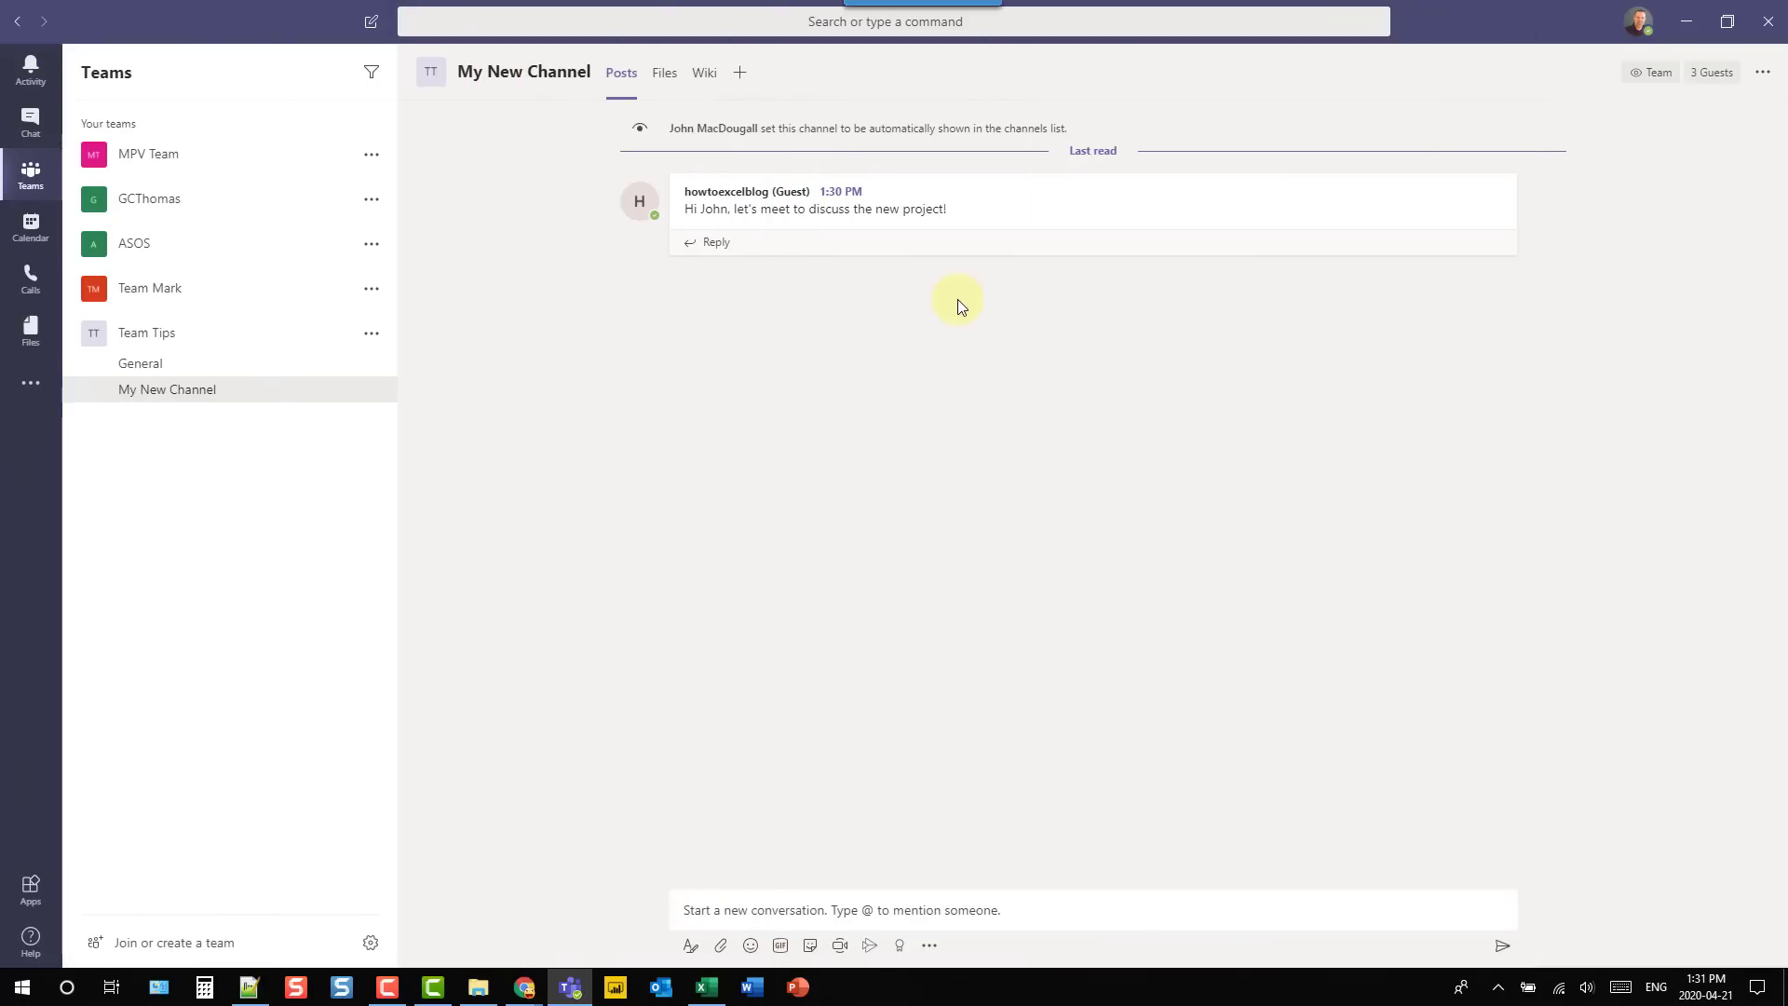
- Save the guest's message about the new project
{"action": "left_click", "coordinate": [1325, 215]}
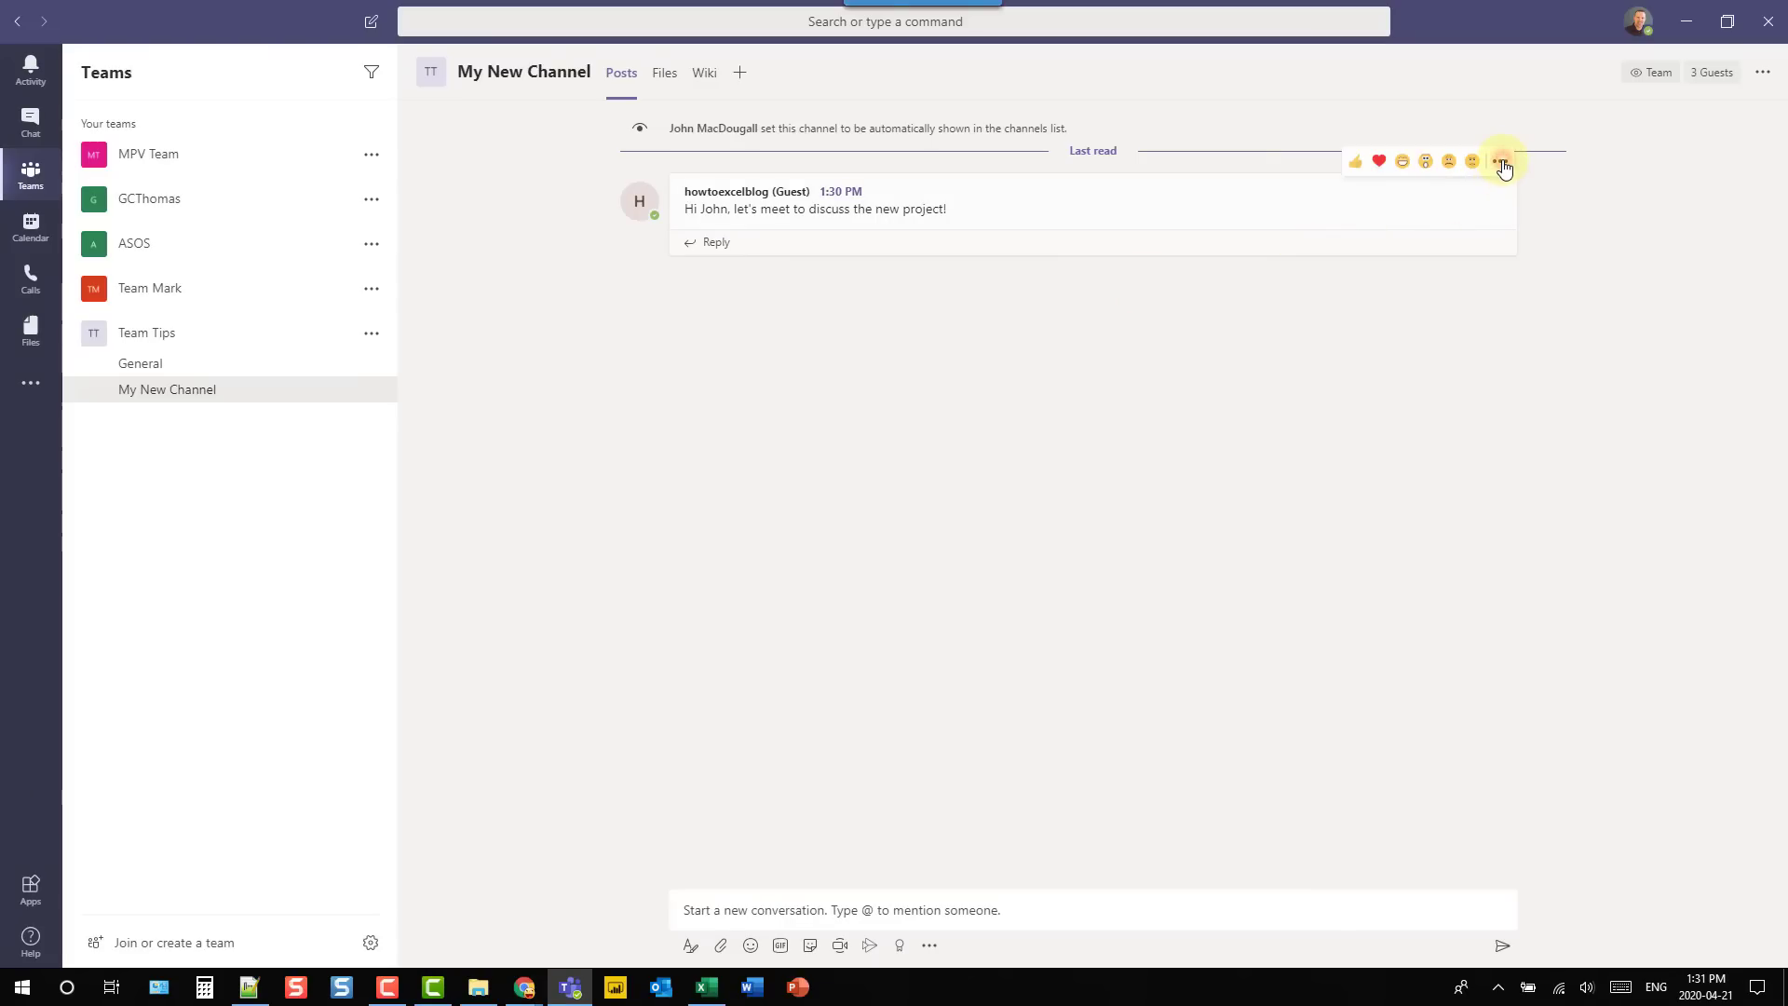
{"action": "left_click", "coordinate": [1501, 163]}
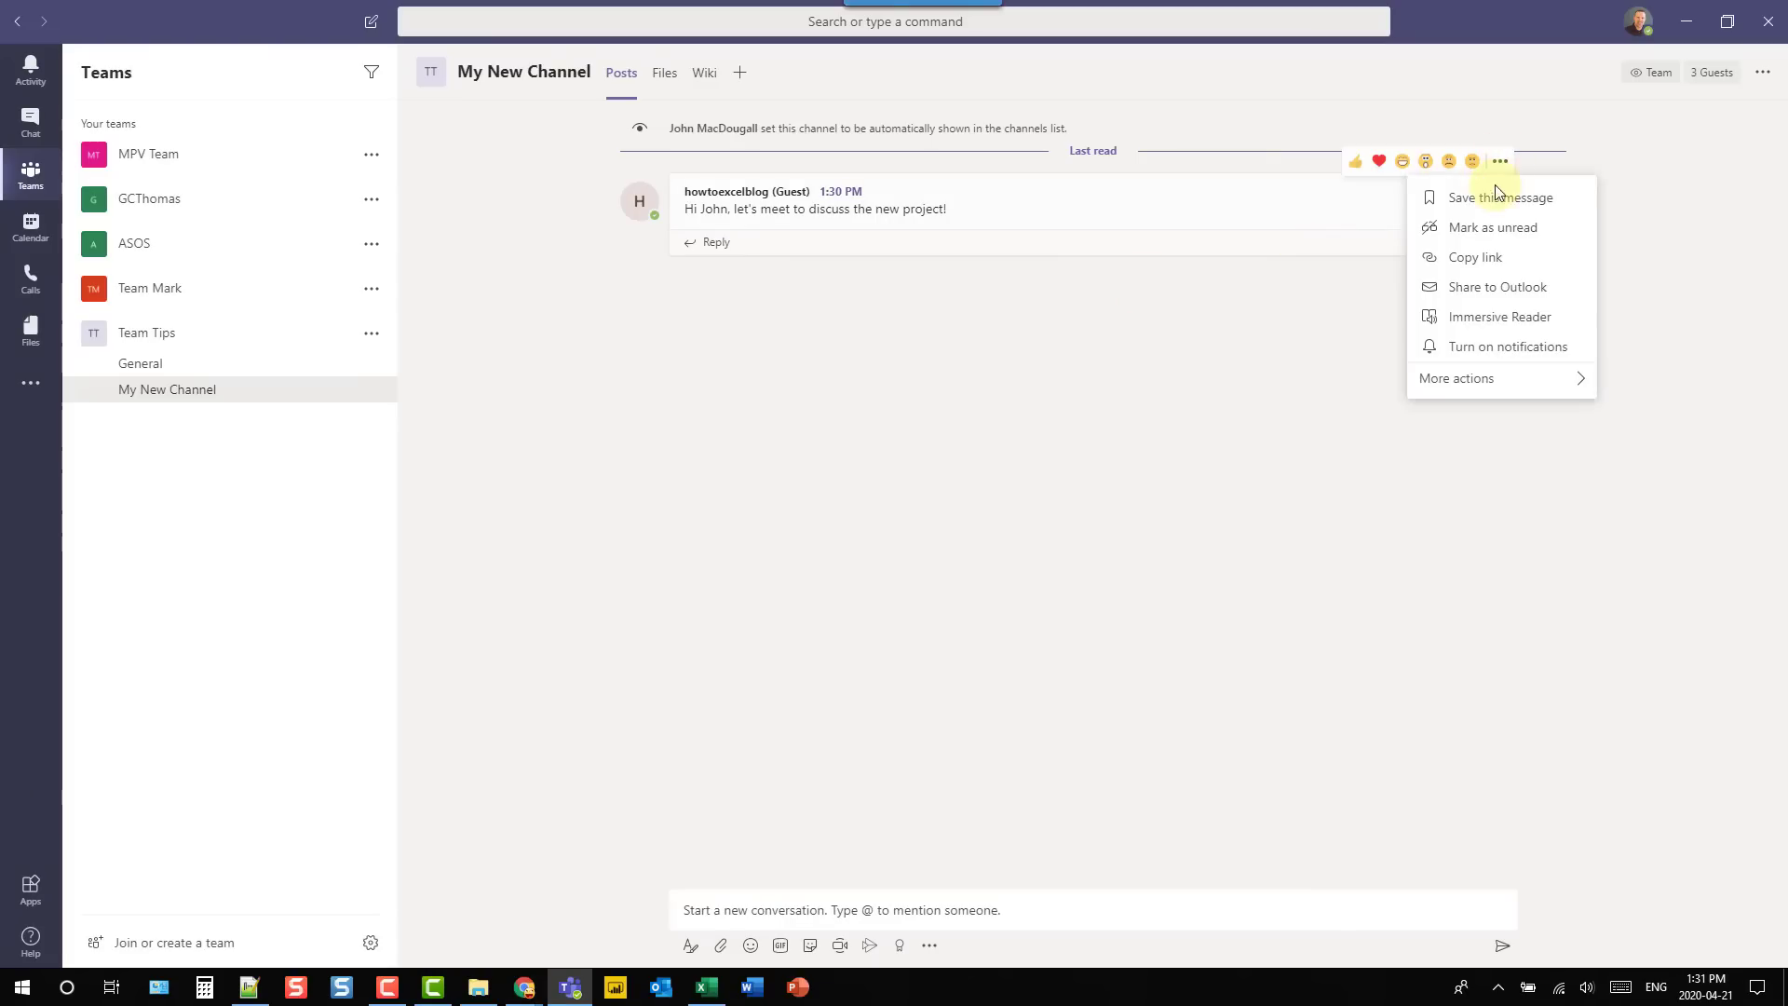
{"action": "left_click", "coordinate": [1494, 198]}
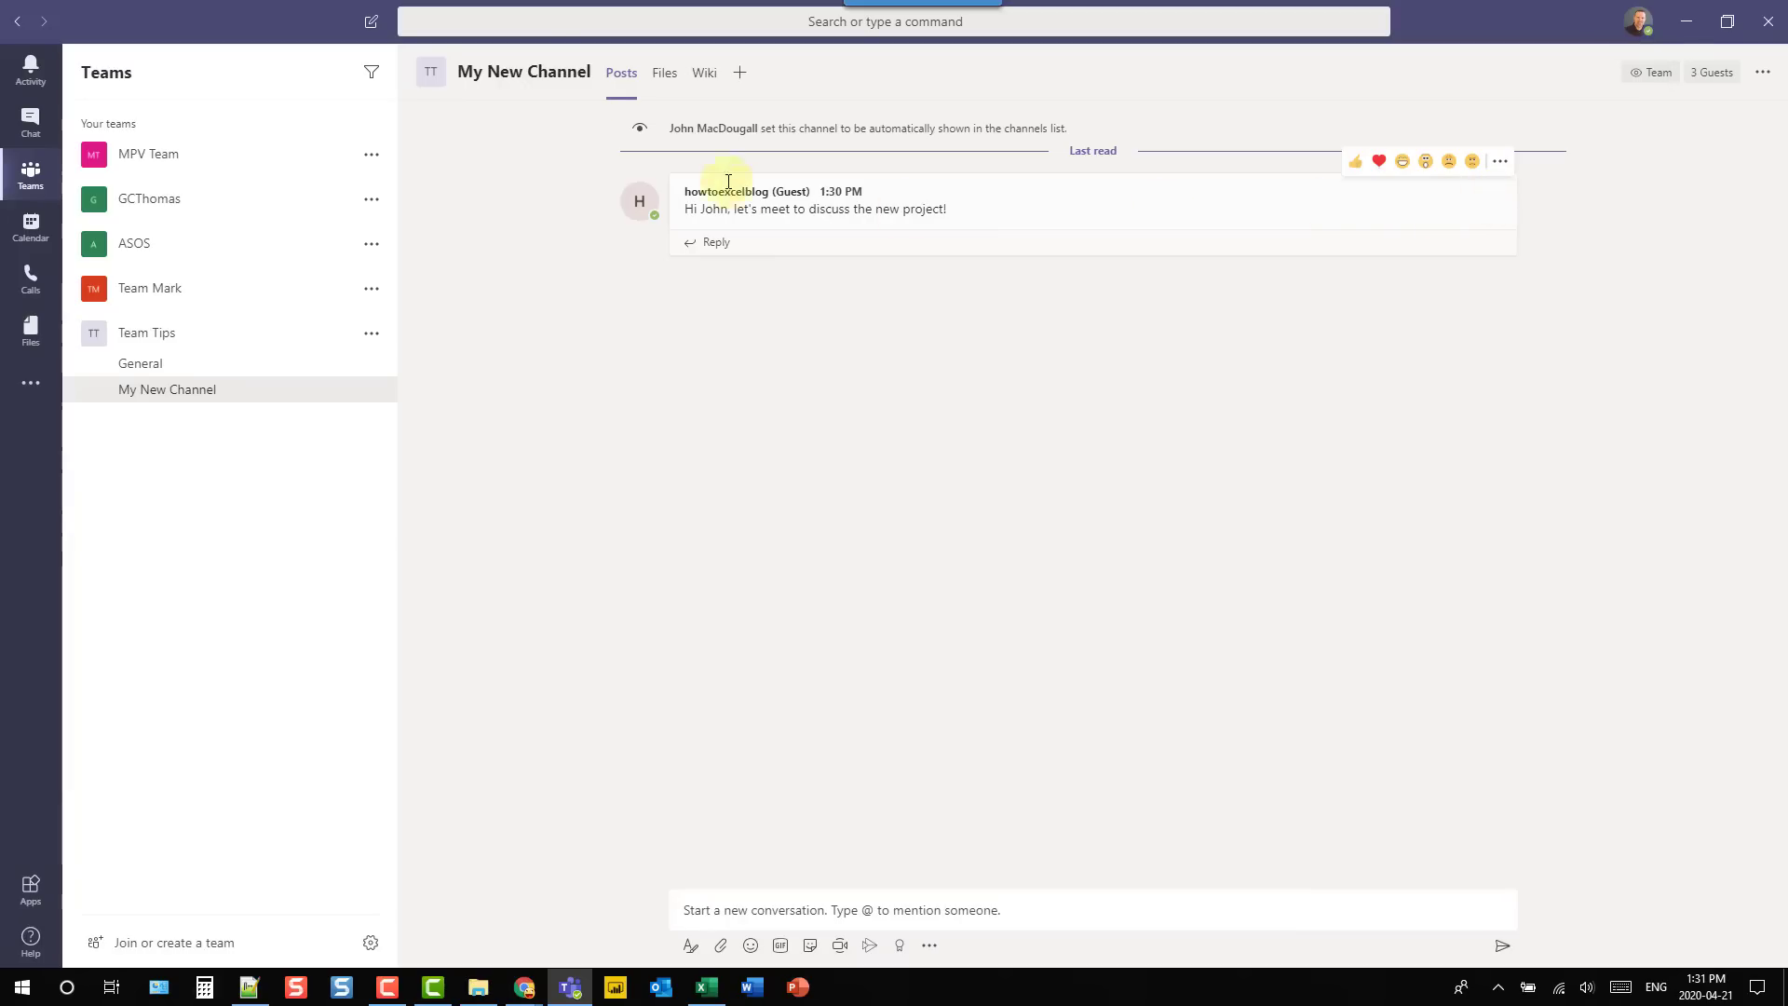
- Show the saved messages list with the /saved command
{"action": "left_click", "coordinate": [533, 18]}
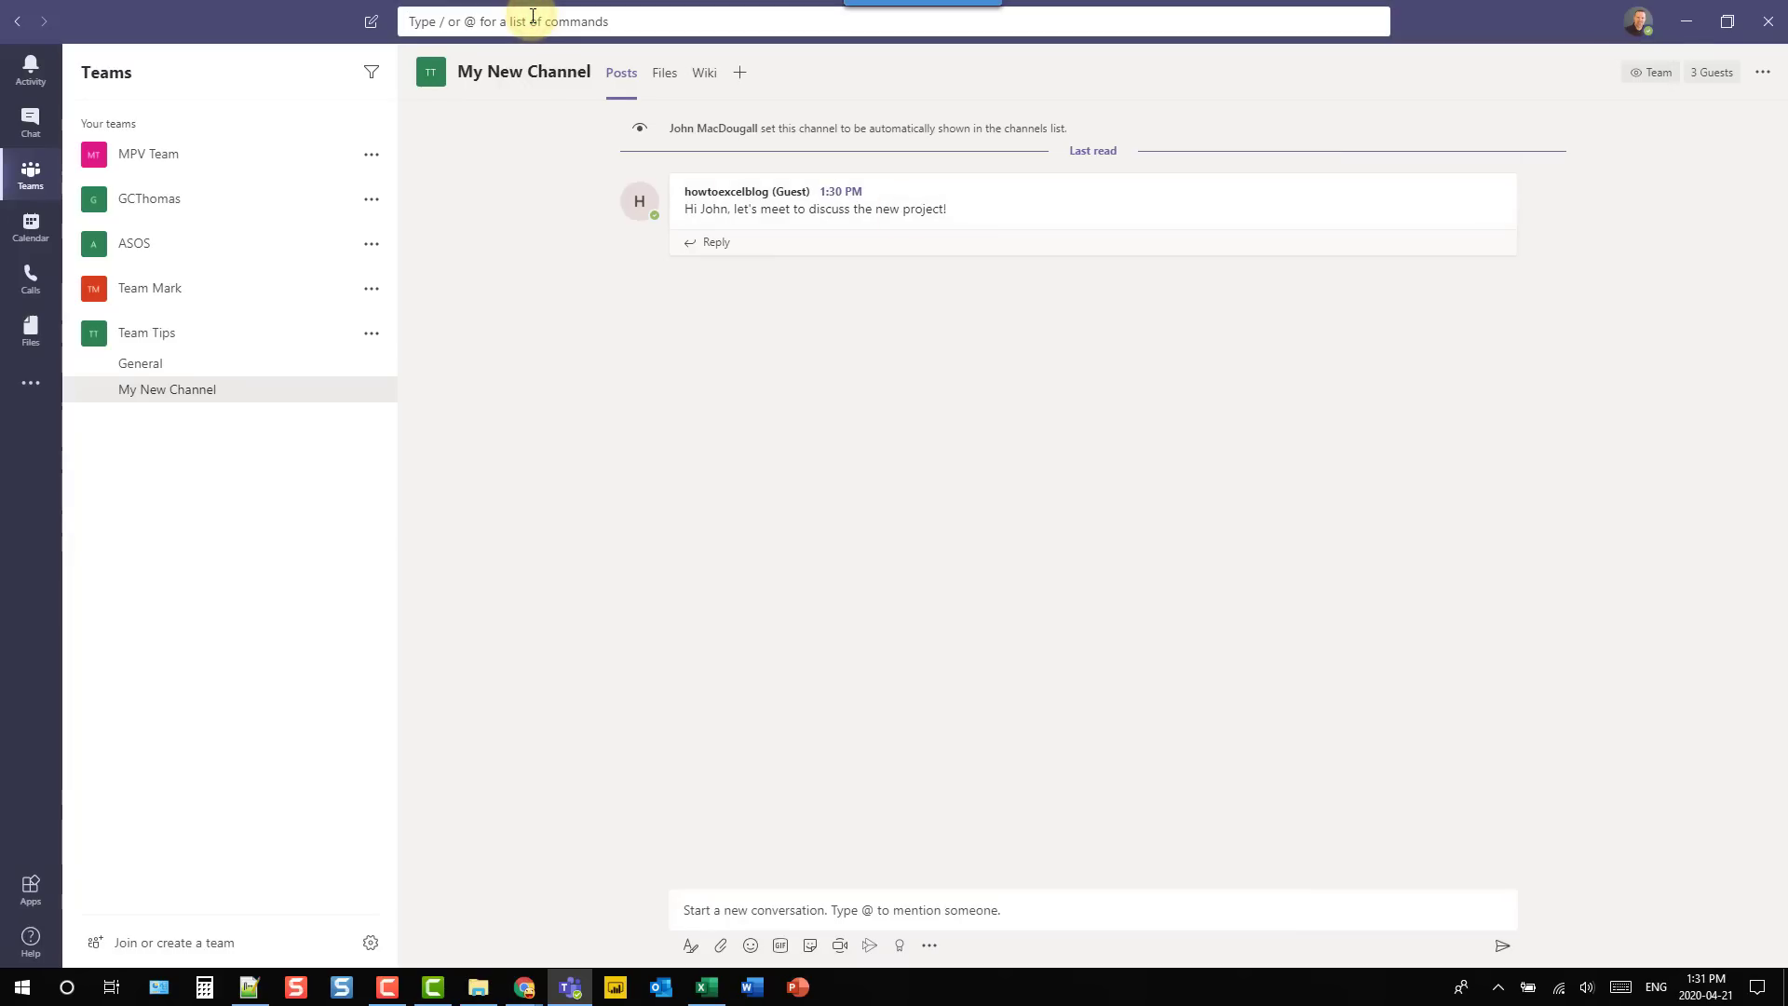
{"action": "type", "text": "/saved"}
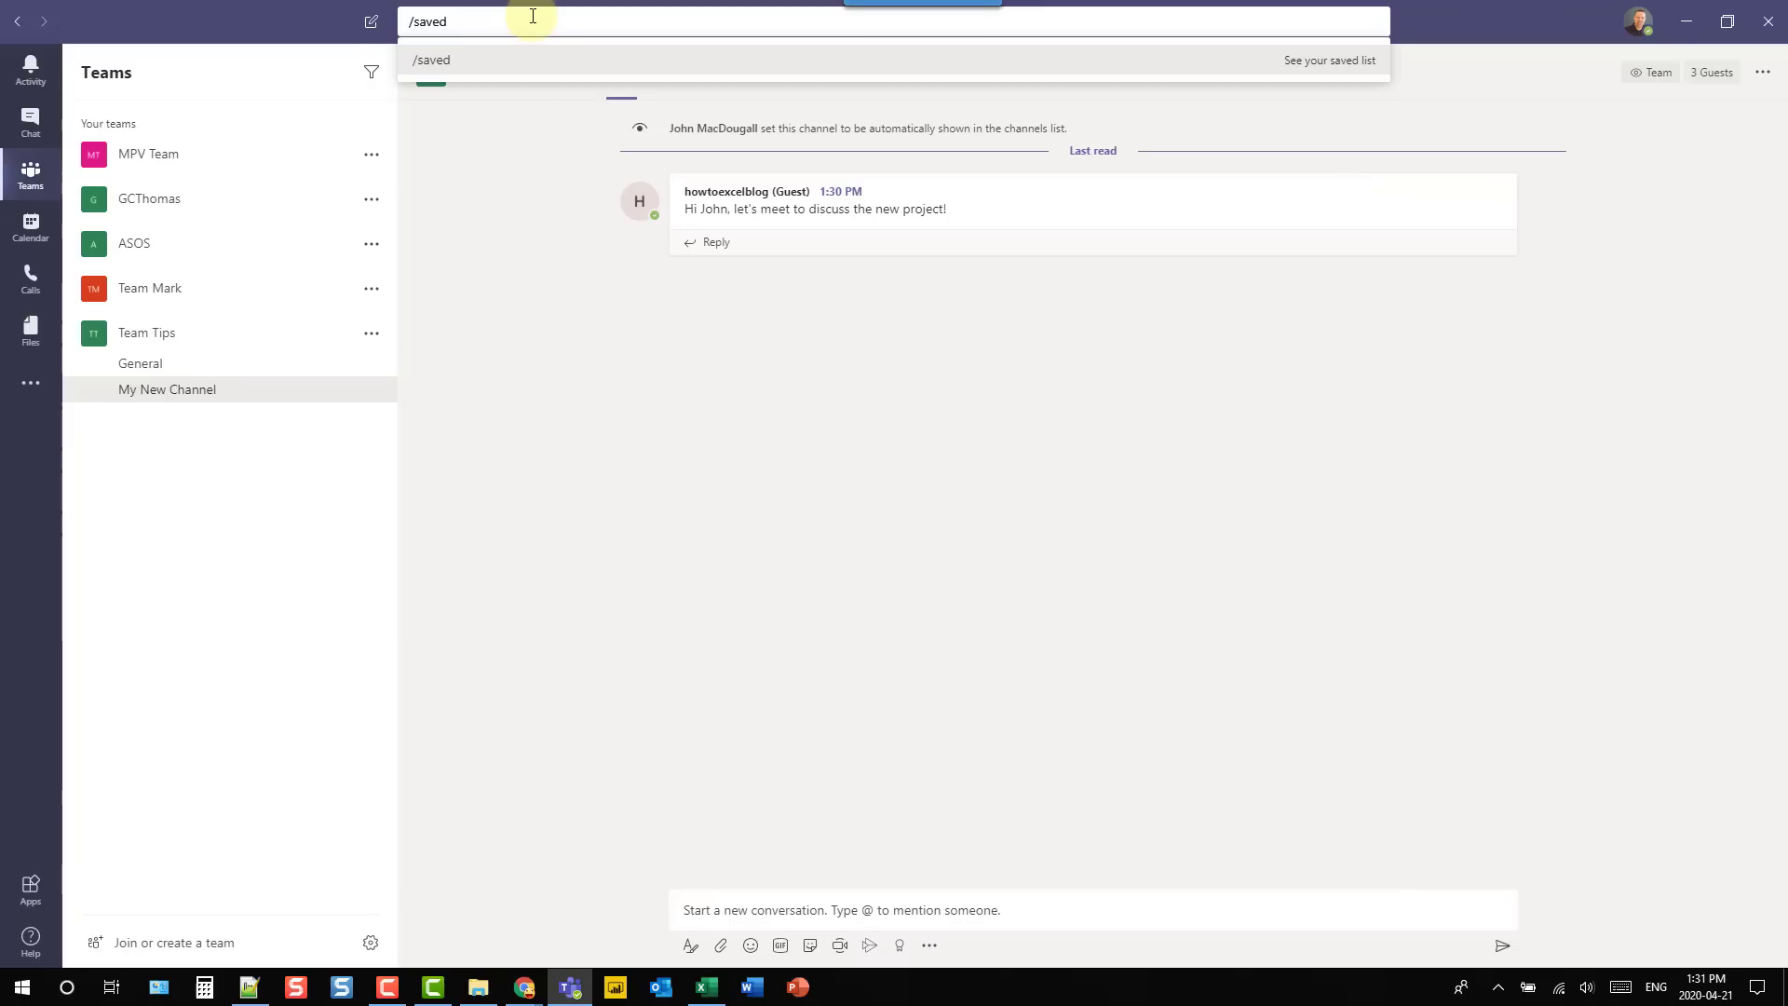
{"action": "left_click", "coordinate": [522, 63]}
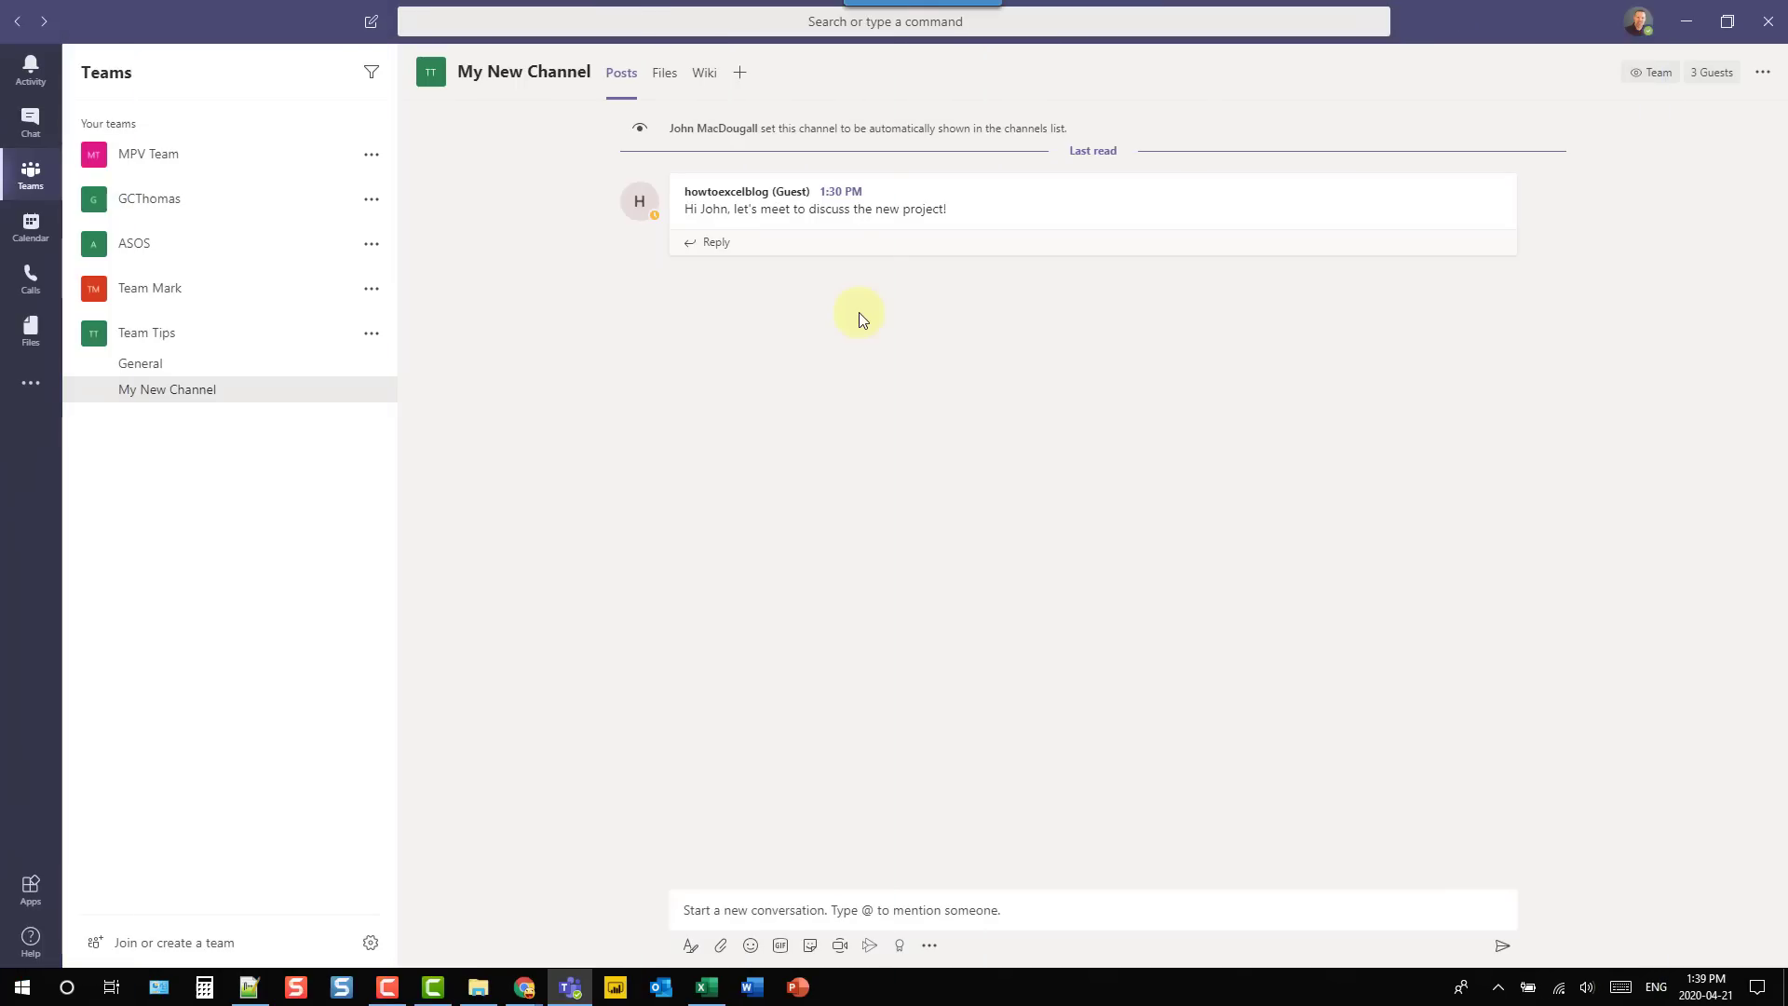
- Mark the guest's project message as unread
{"action": "left_click", "coordinate": [1014, 211]}
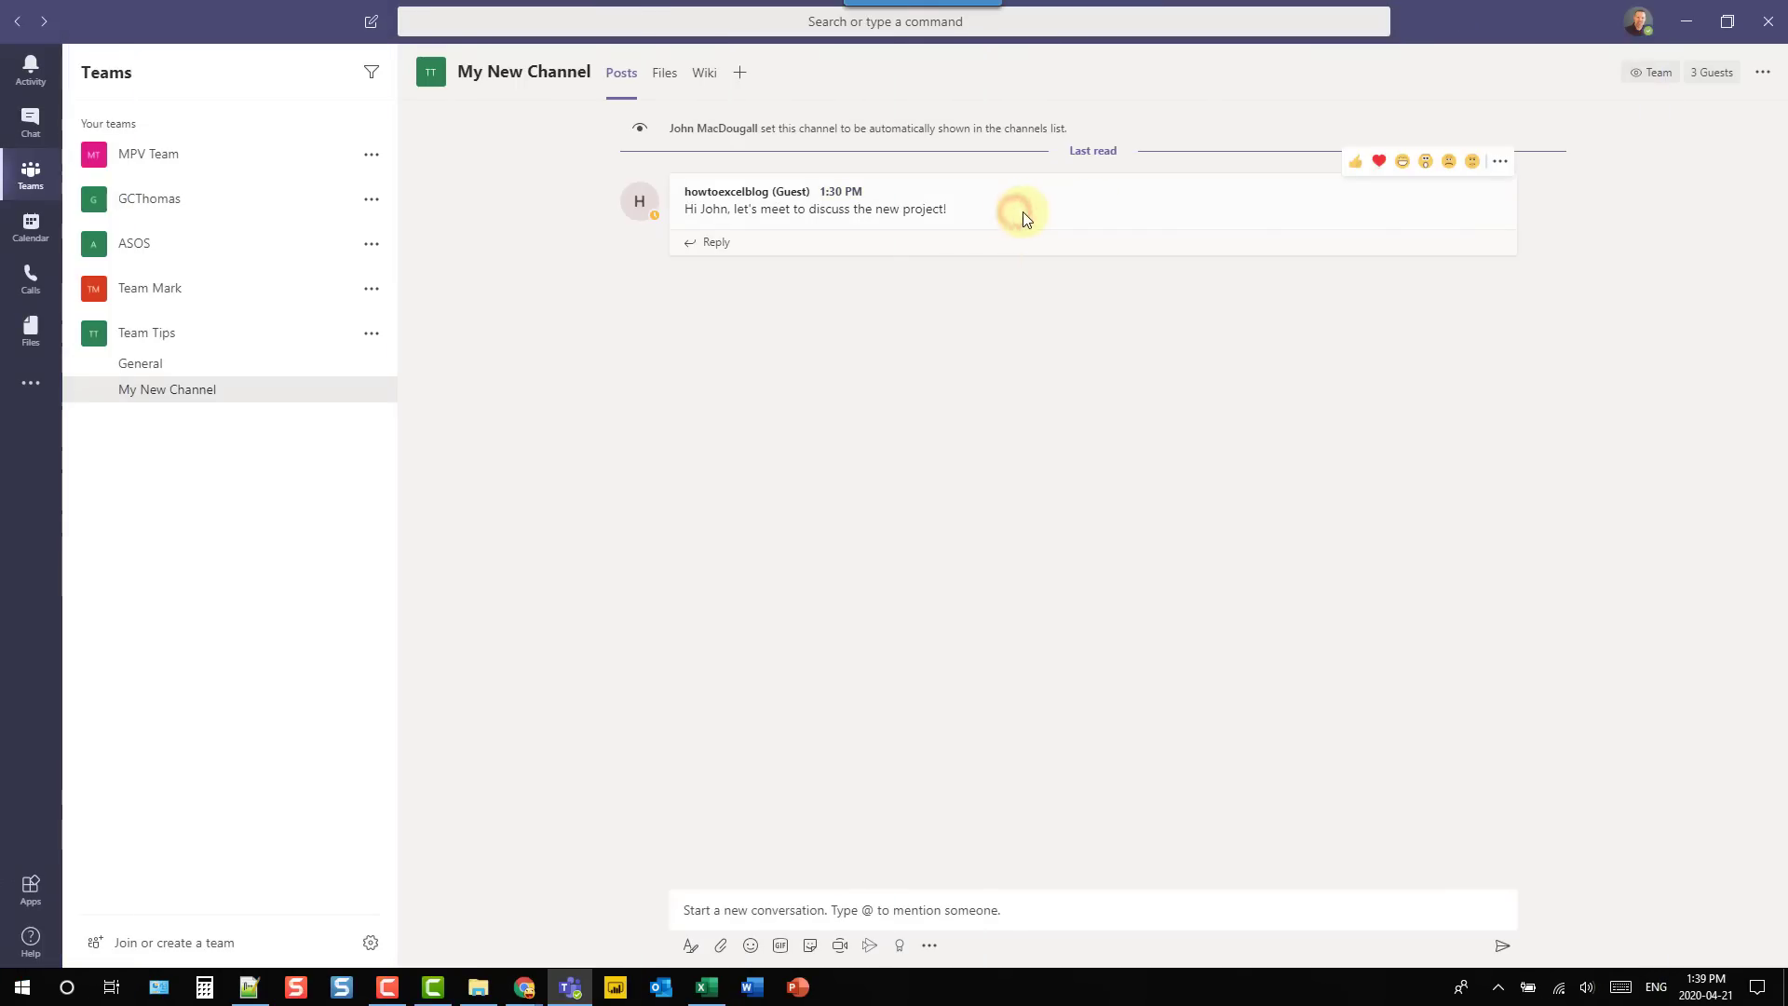
{"action": "left_click", "coordinate": [1501, 163]}
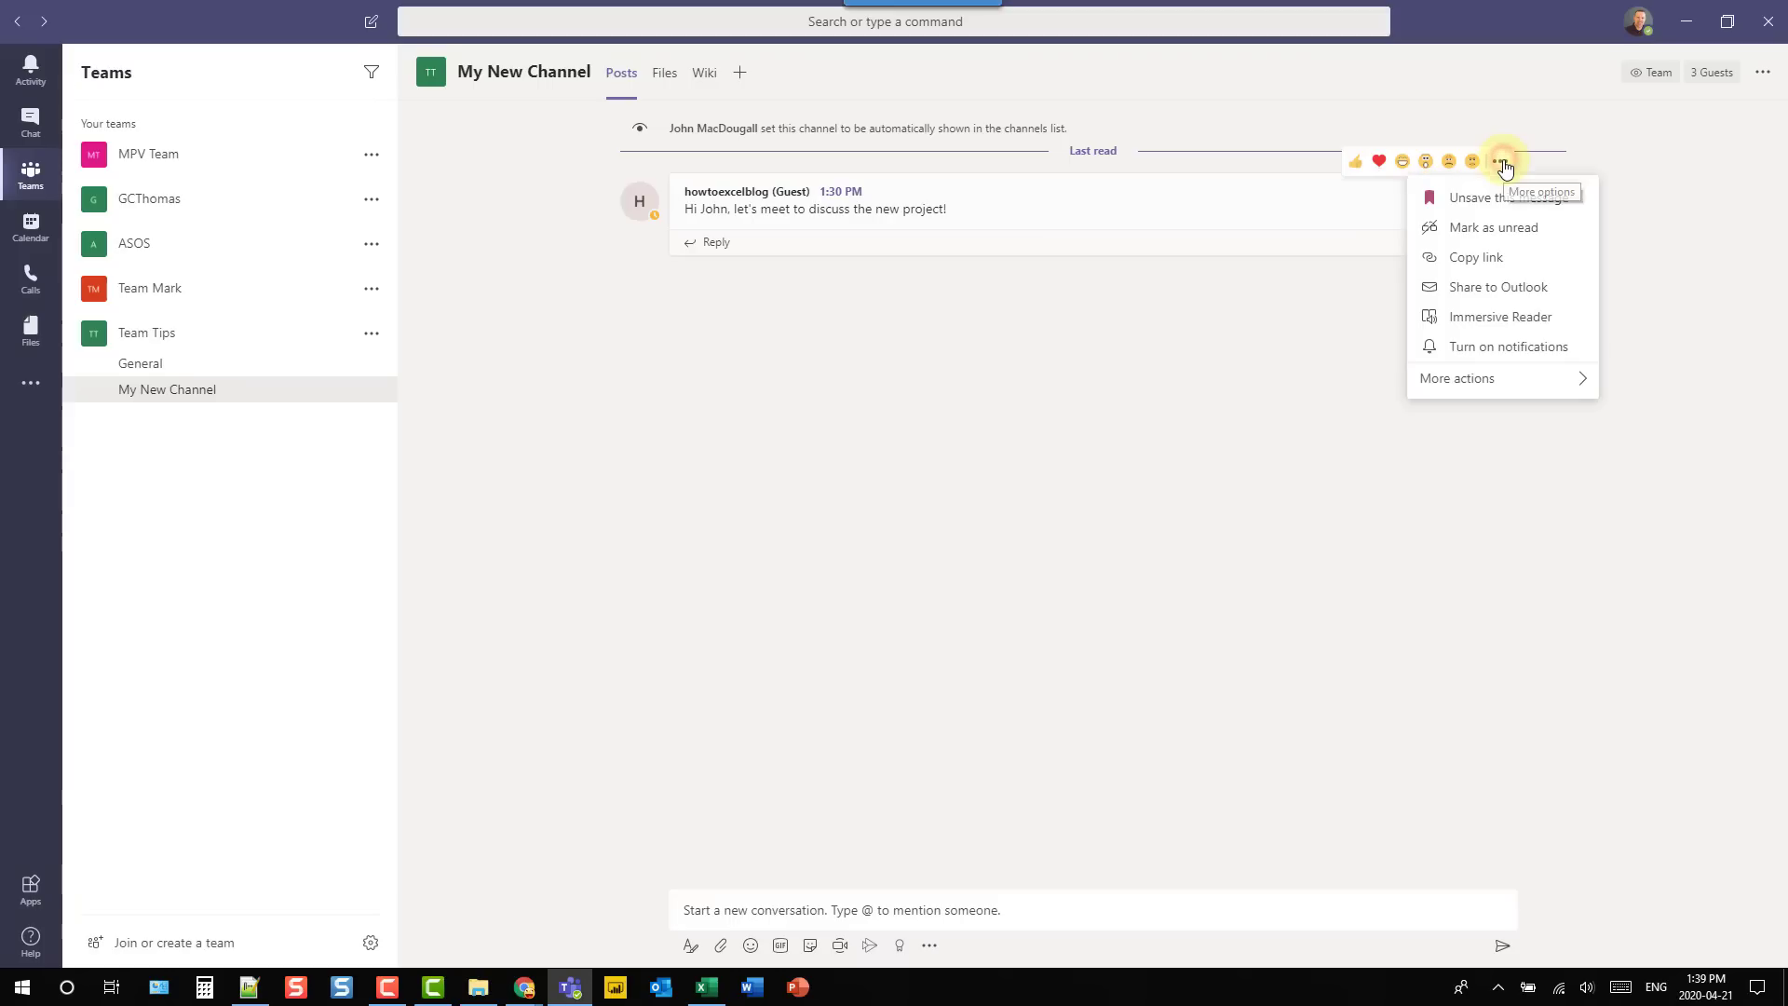
{"action": "left_click", "coordinate": [1482, 228]}
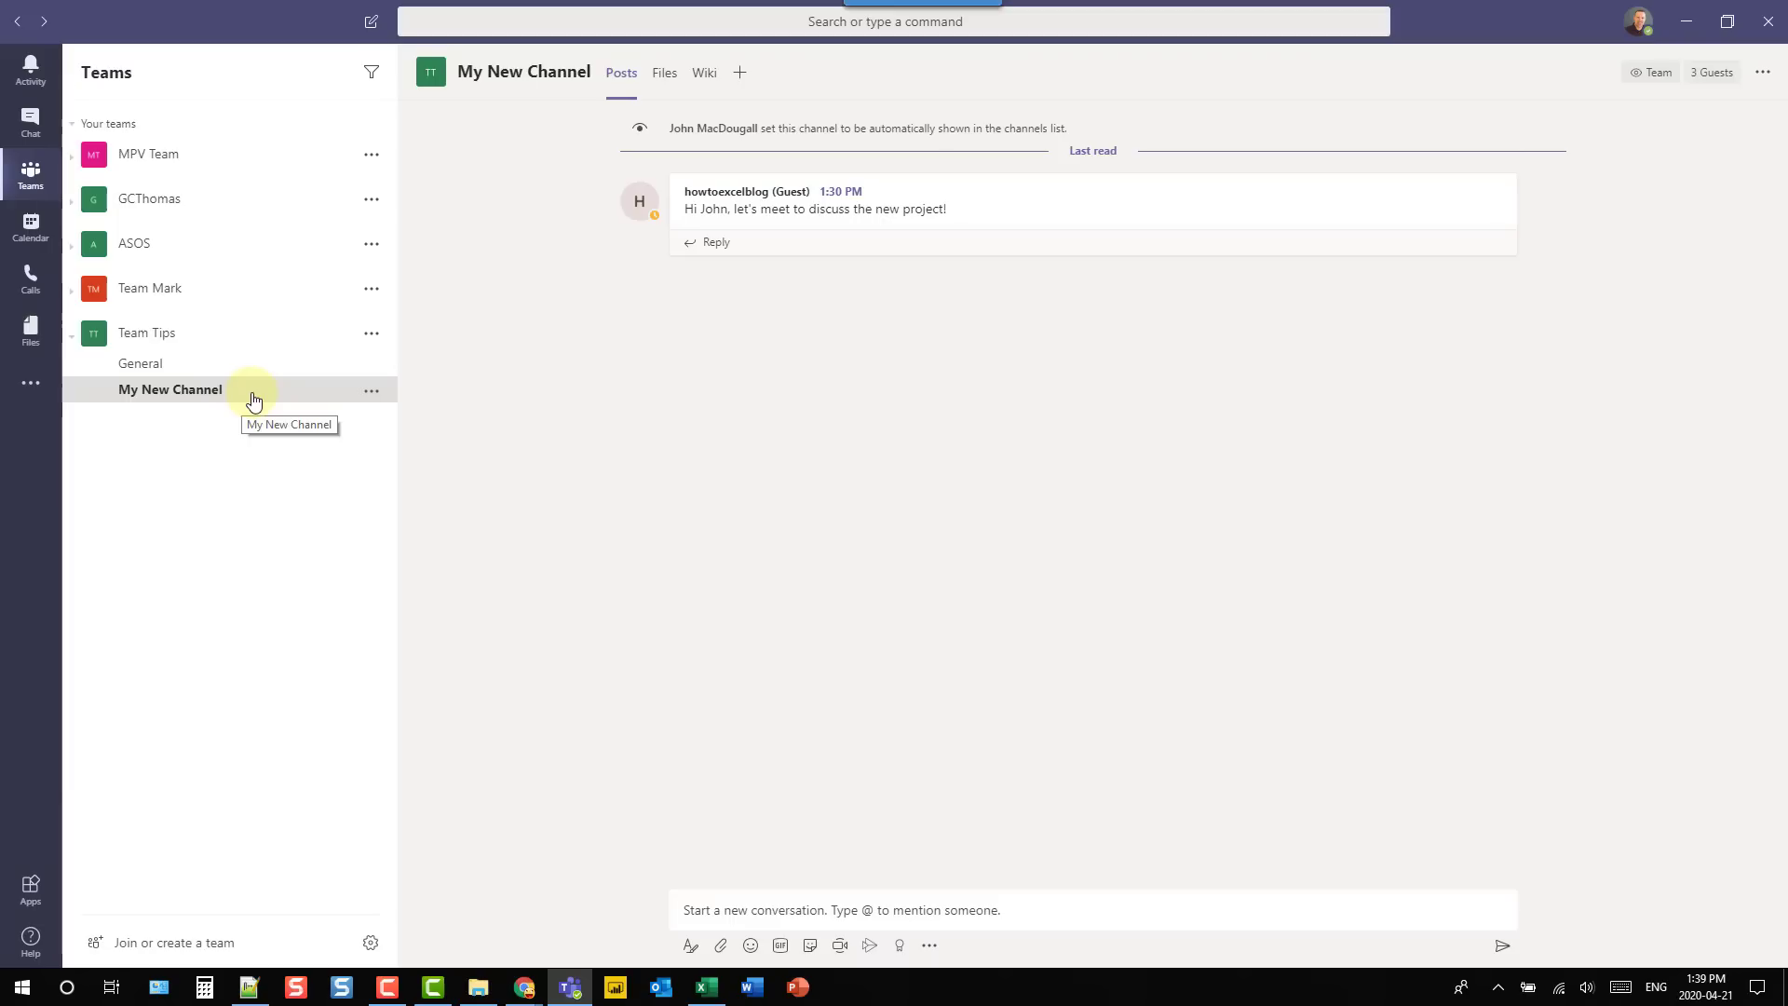
- Show all unread activity with the /unread command
{"action": "left_click", "coordinate": [552, 22]}
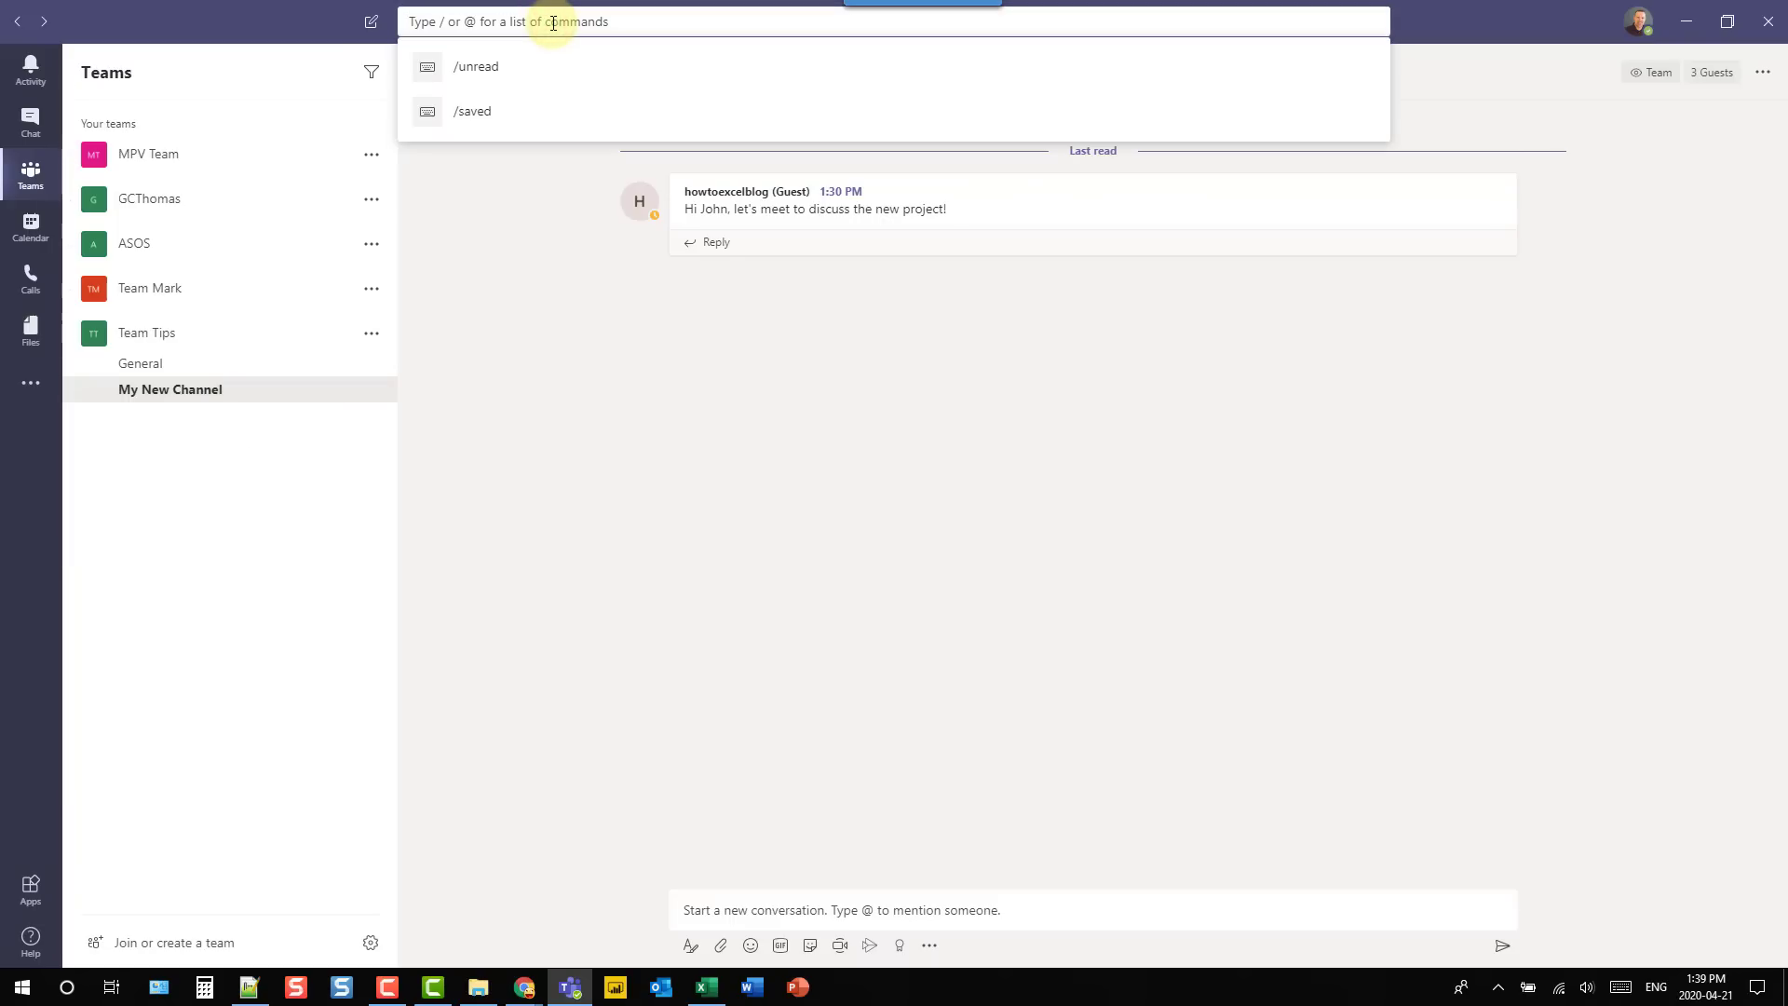
{"action": "type", "text": "/unread"}
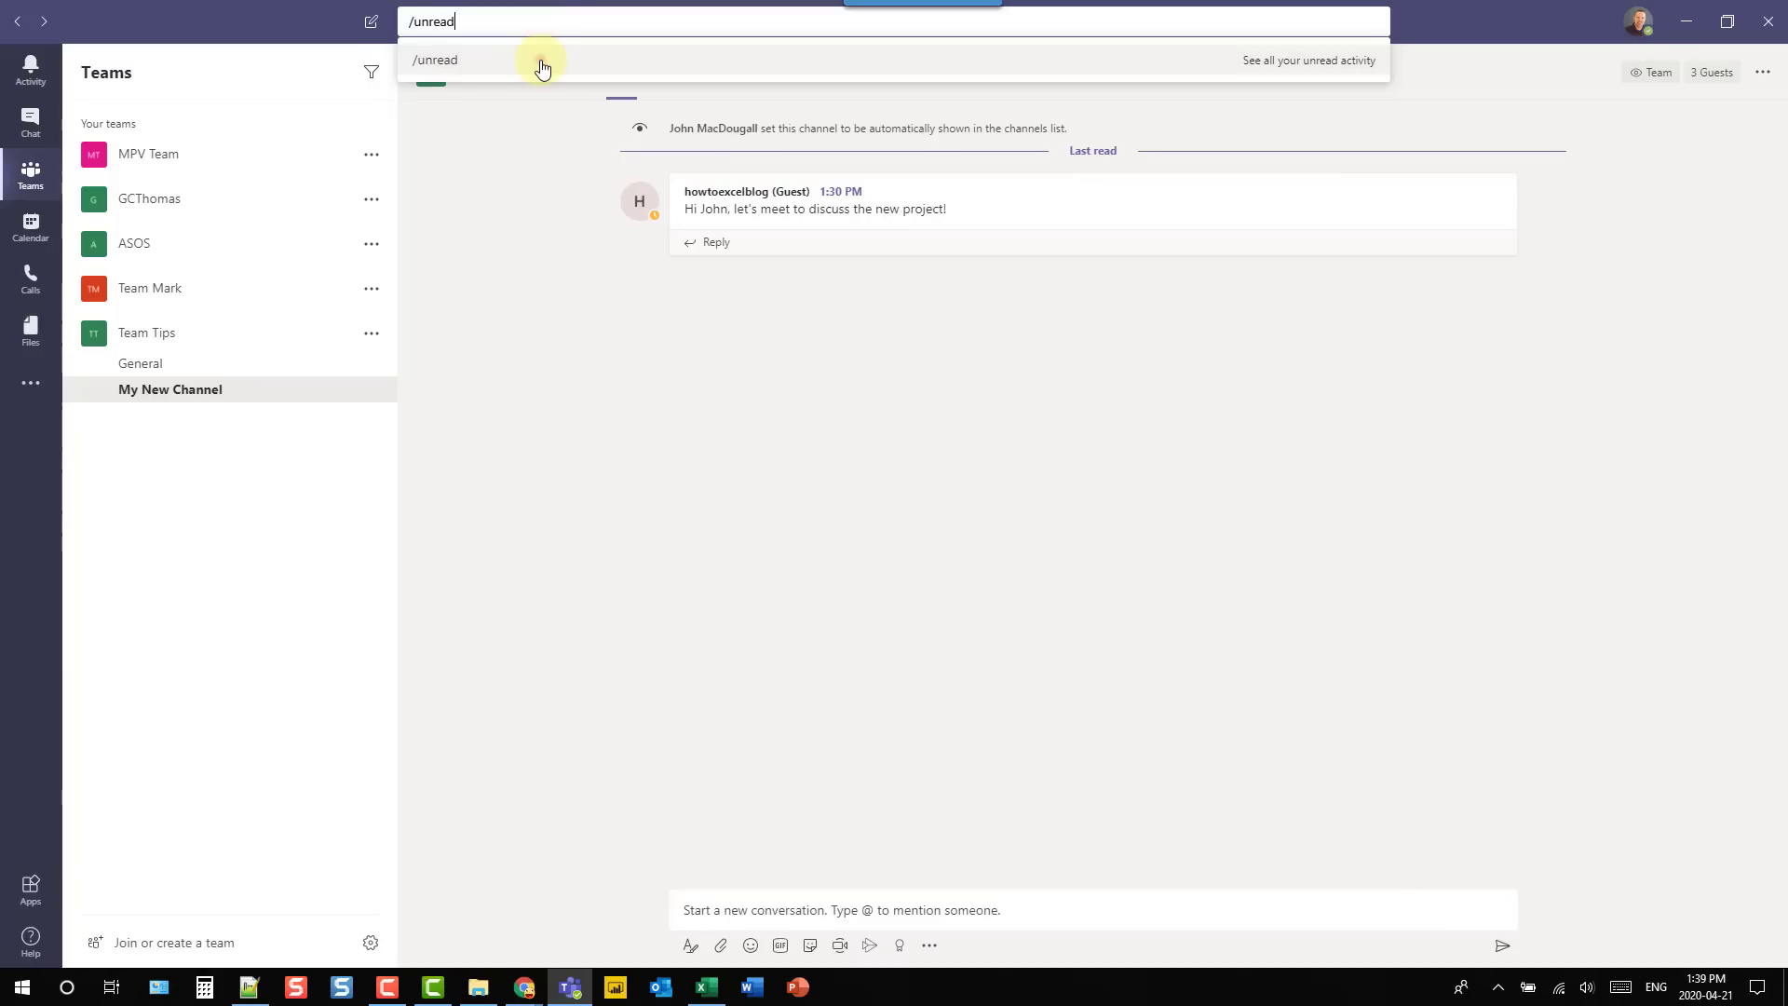
{"action": "left_click", "coordinate": [544, 63]}
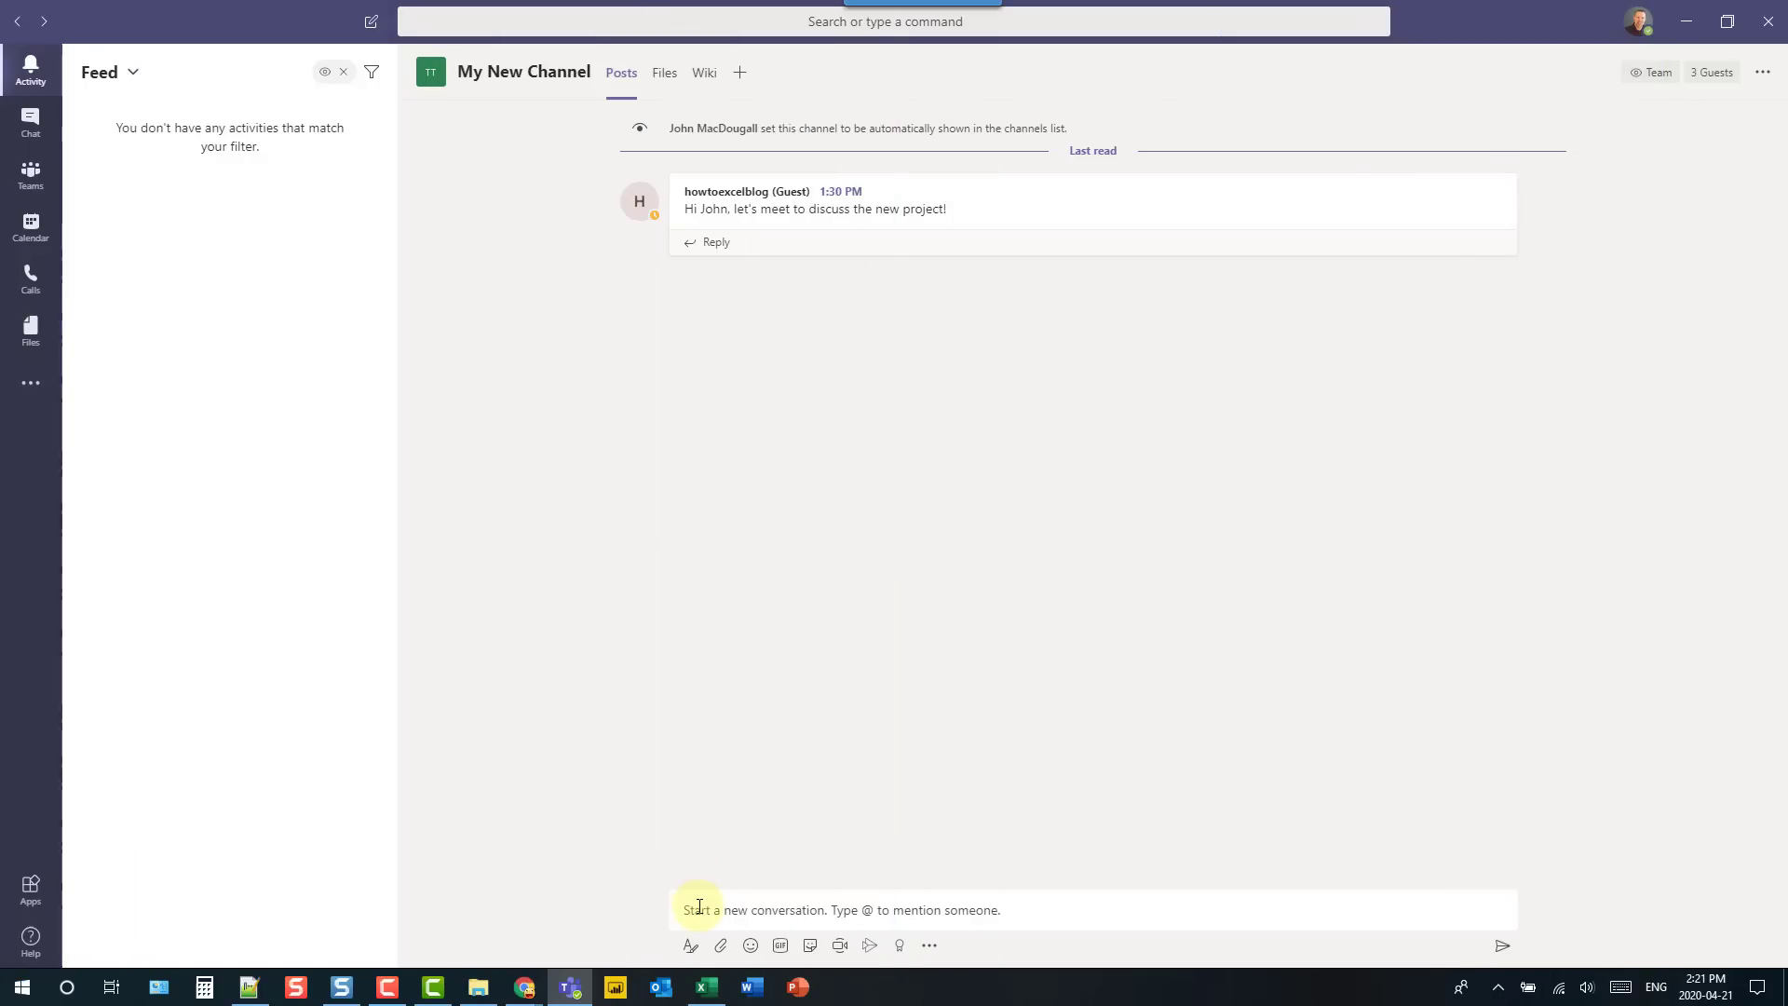
- Start a formatted post with subject 'New project' and body 'Here's the agenda'
{"action": "left_click", "coordinate": [689, 906]}
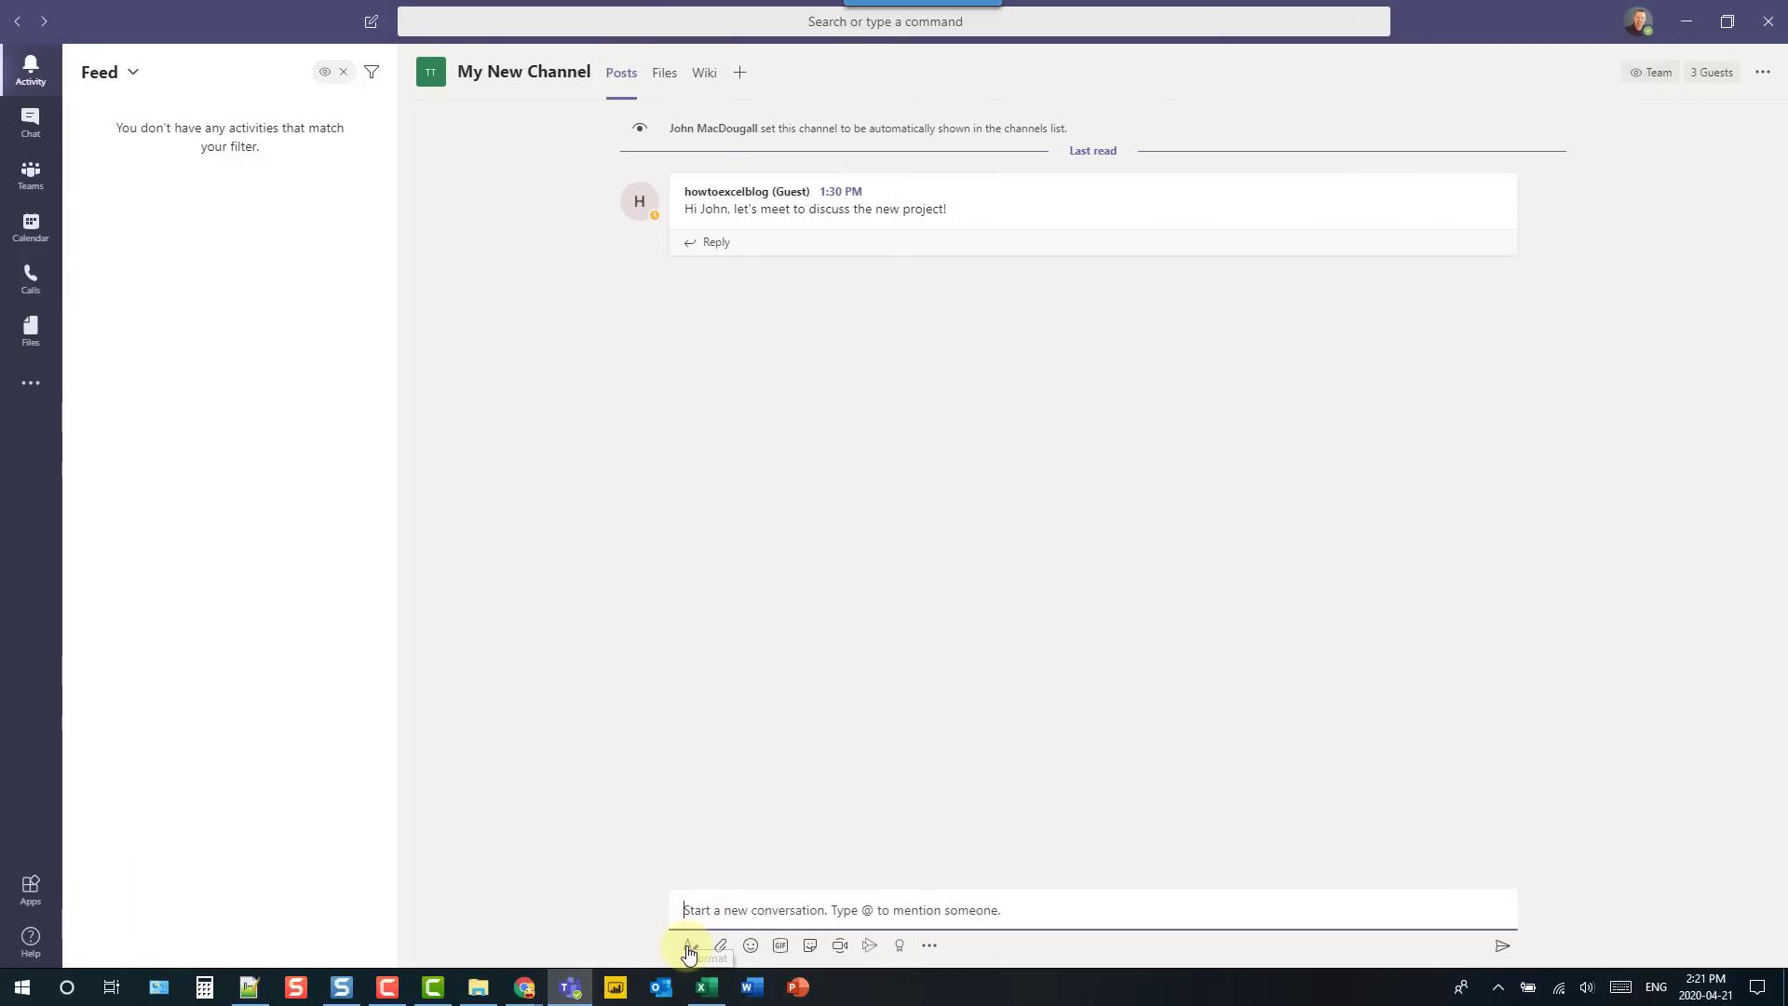
{"action": "left_click", "coordinate": [688, 948]}
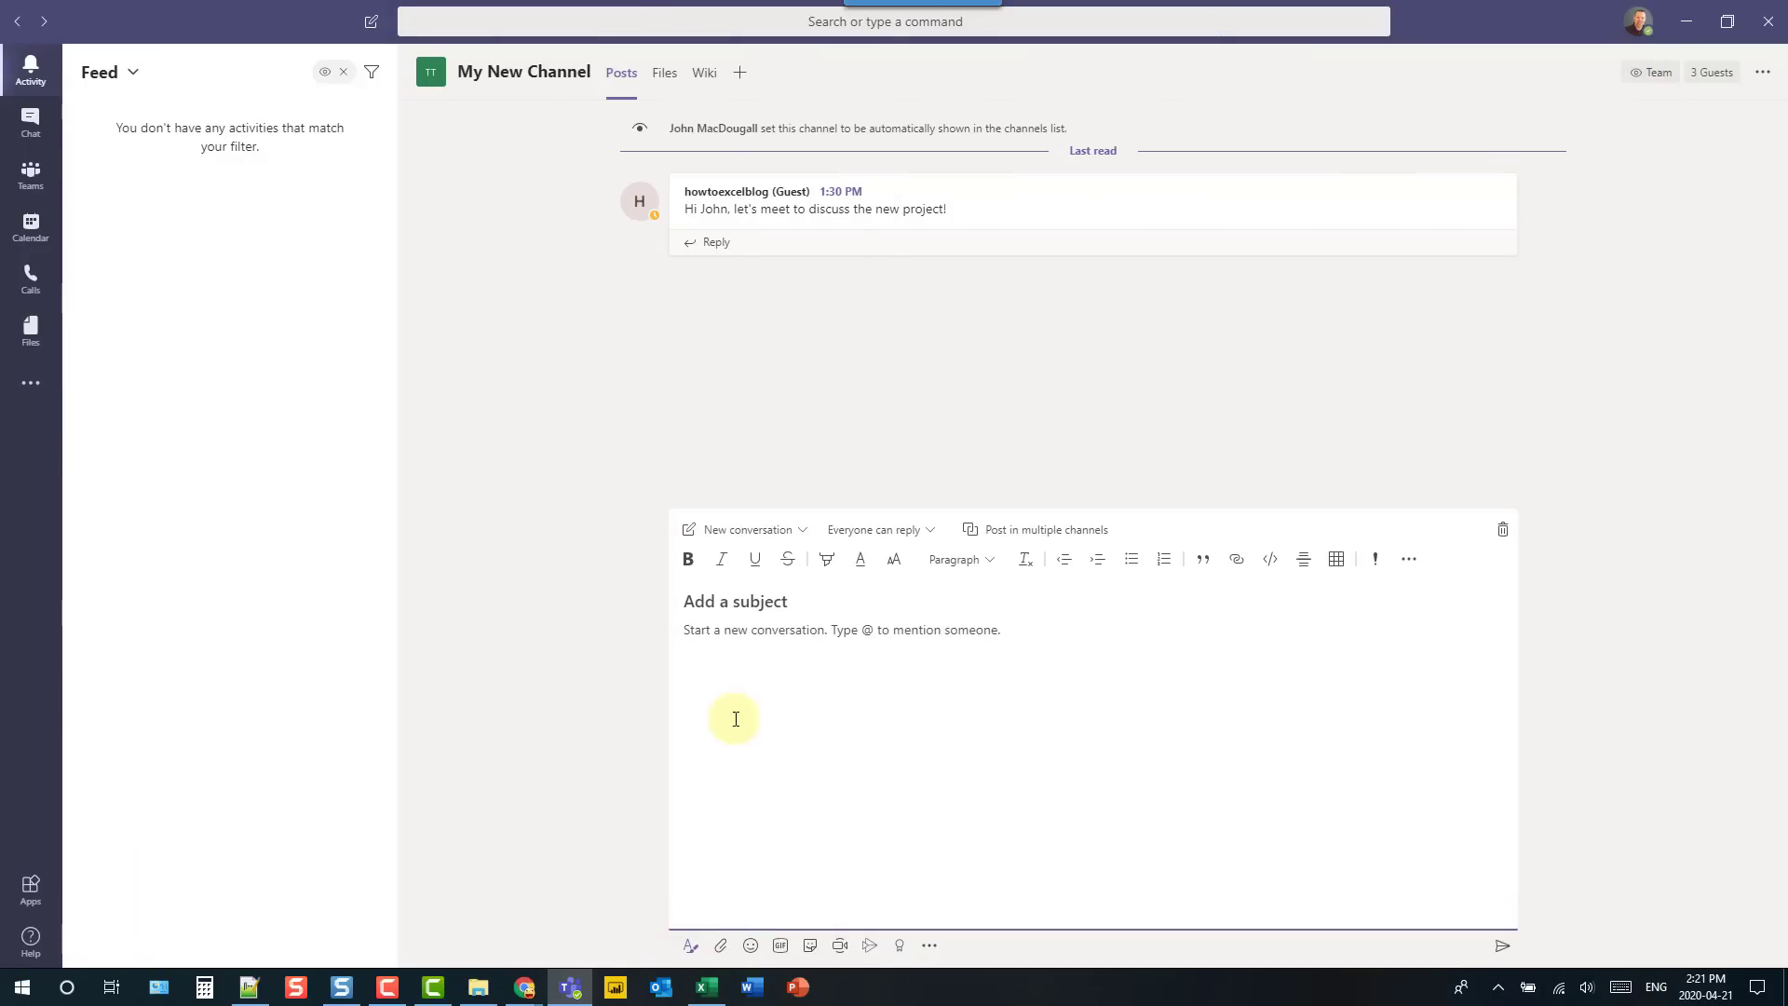
{"action": "left_click", "coordinate": [791, 602]}
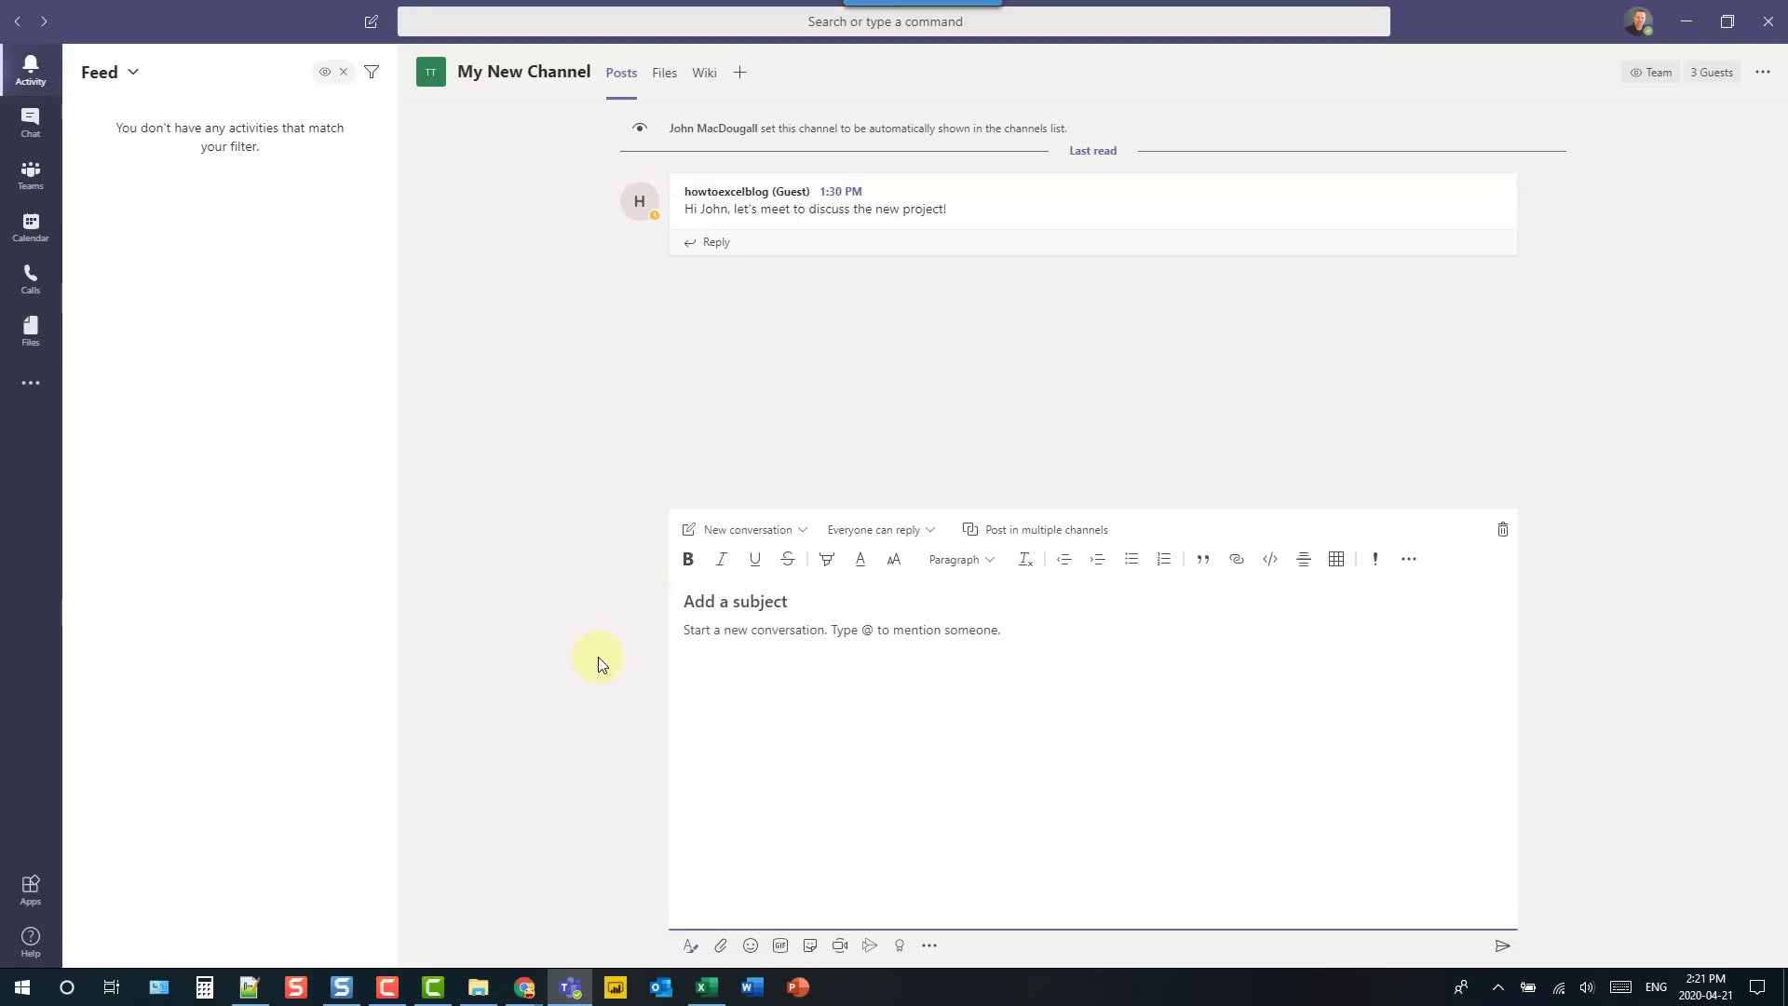
{"action": "type", "text": "New project"}
{"action": "left_click", "coordinate": [745, 632]}
{"action": "type", "text": "Here's the agenda"}
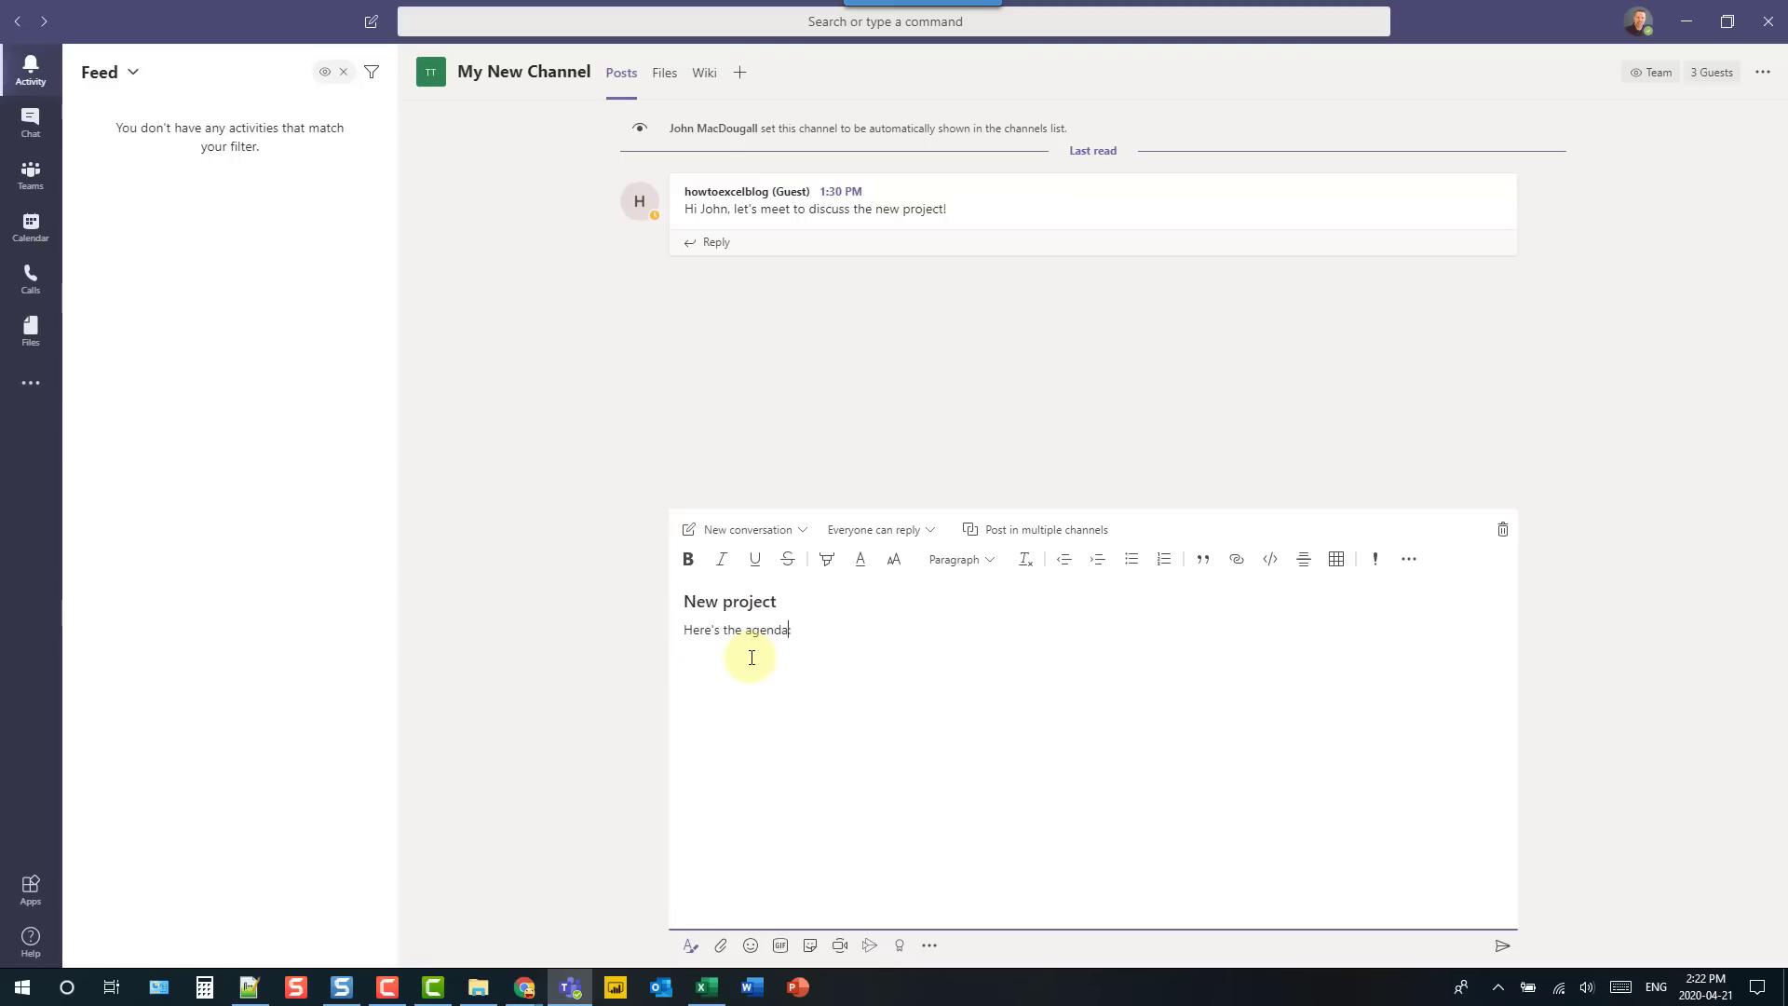
- Bold and underline 'agenda', add a bulleted list of items, and send the post
{"action": "double_click", "coordinate": [752, 658]}
{"action": "left_click", "coordinate": [697, 565]}
{"action": "left_click", "coordinate": [752, 563]}
{"action": "left_click", "coordinate": [797, 637]}
{"action": "key", "text": "Return"}
{"action": "left_click", "coordinate": [1134, 562]}
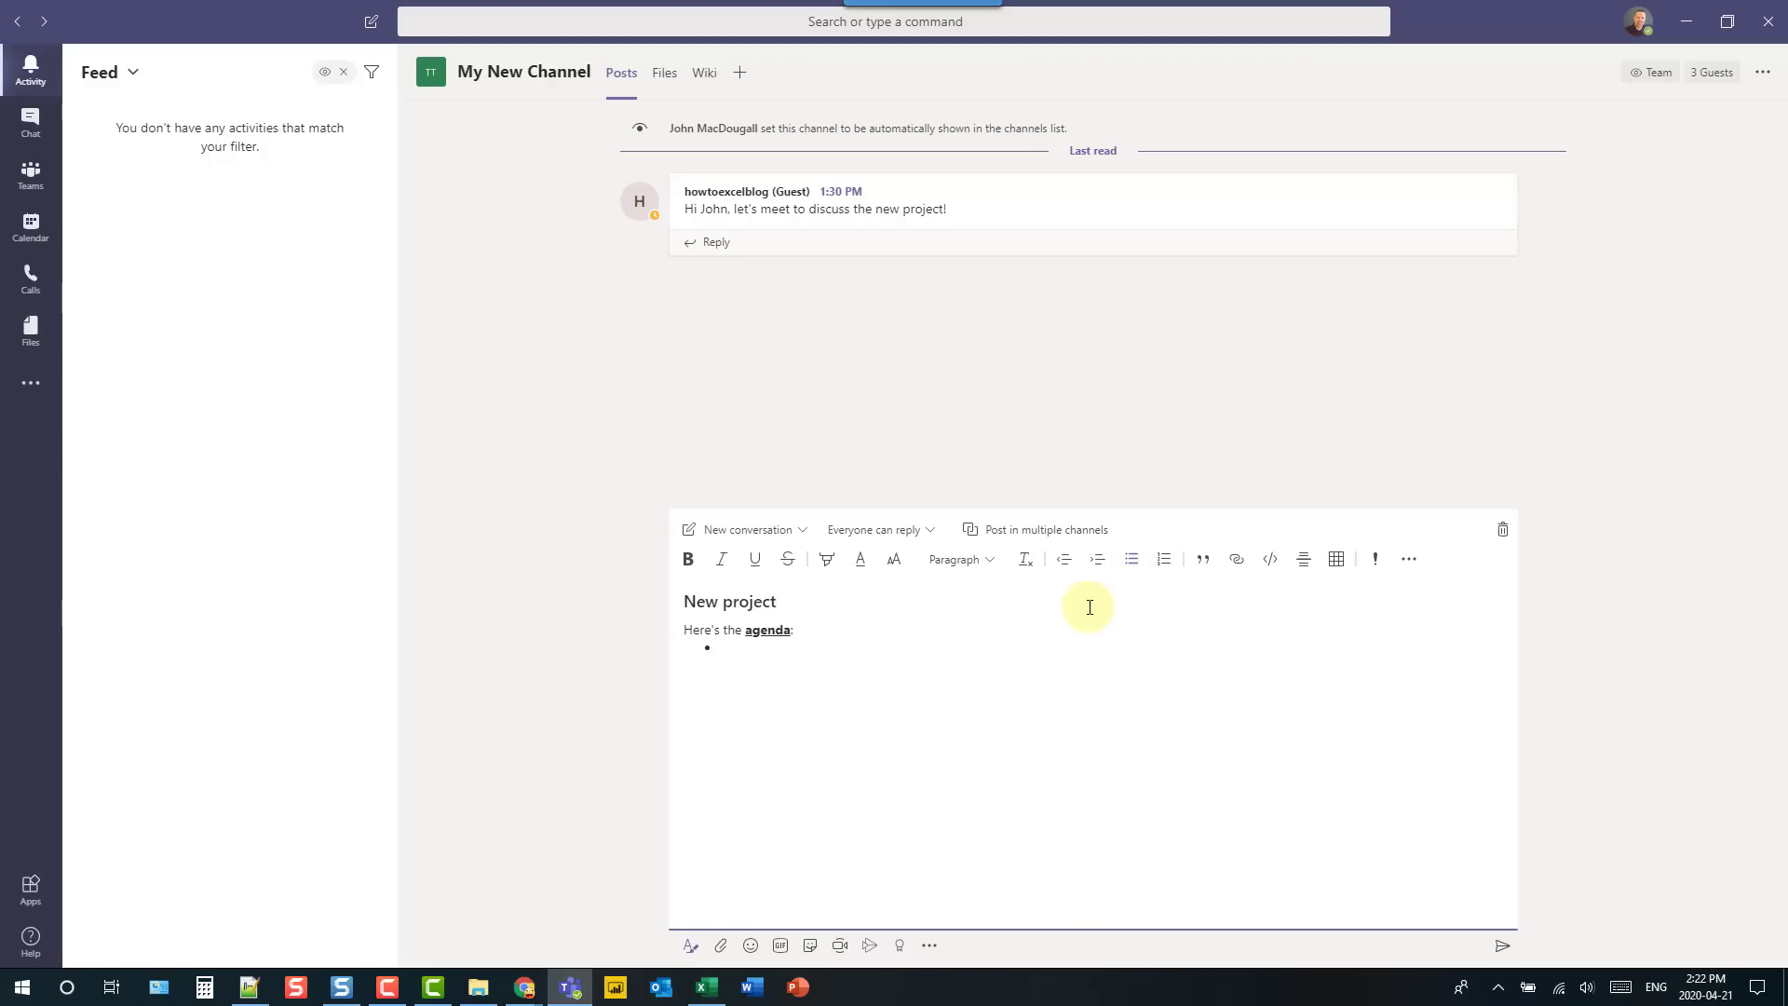
{"action": "type", "text": "item 1 "}
{"action": "type", "text": "item 2"}
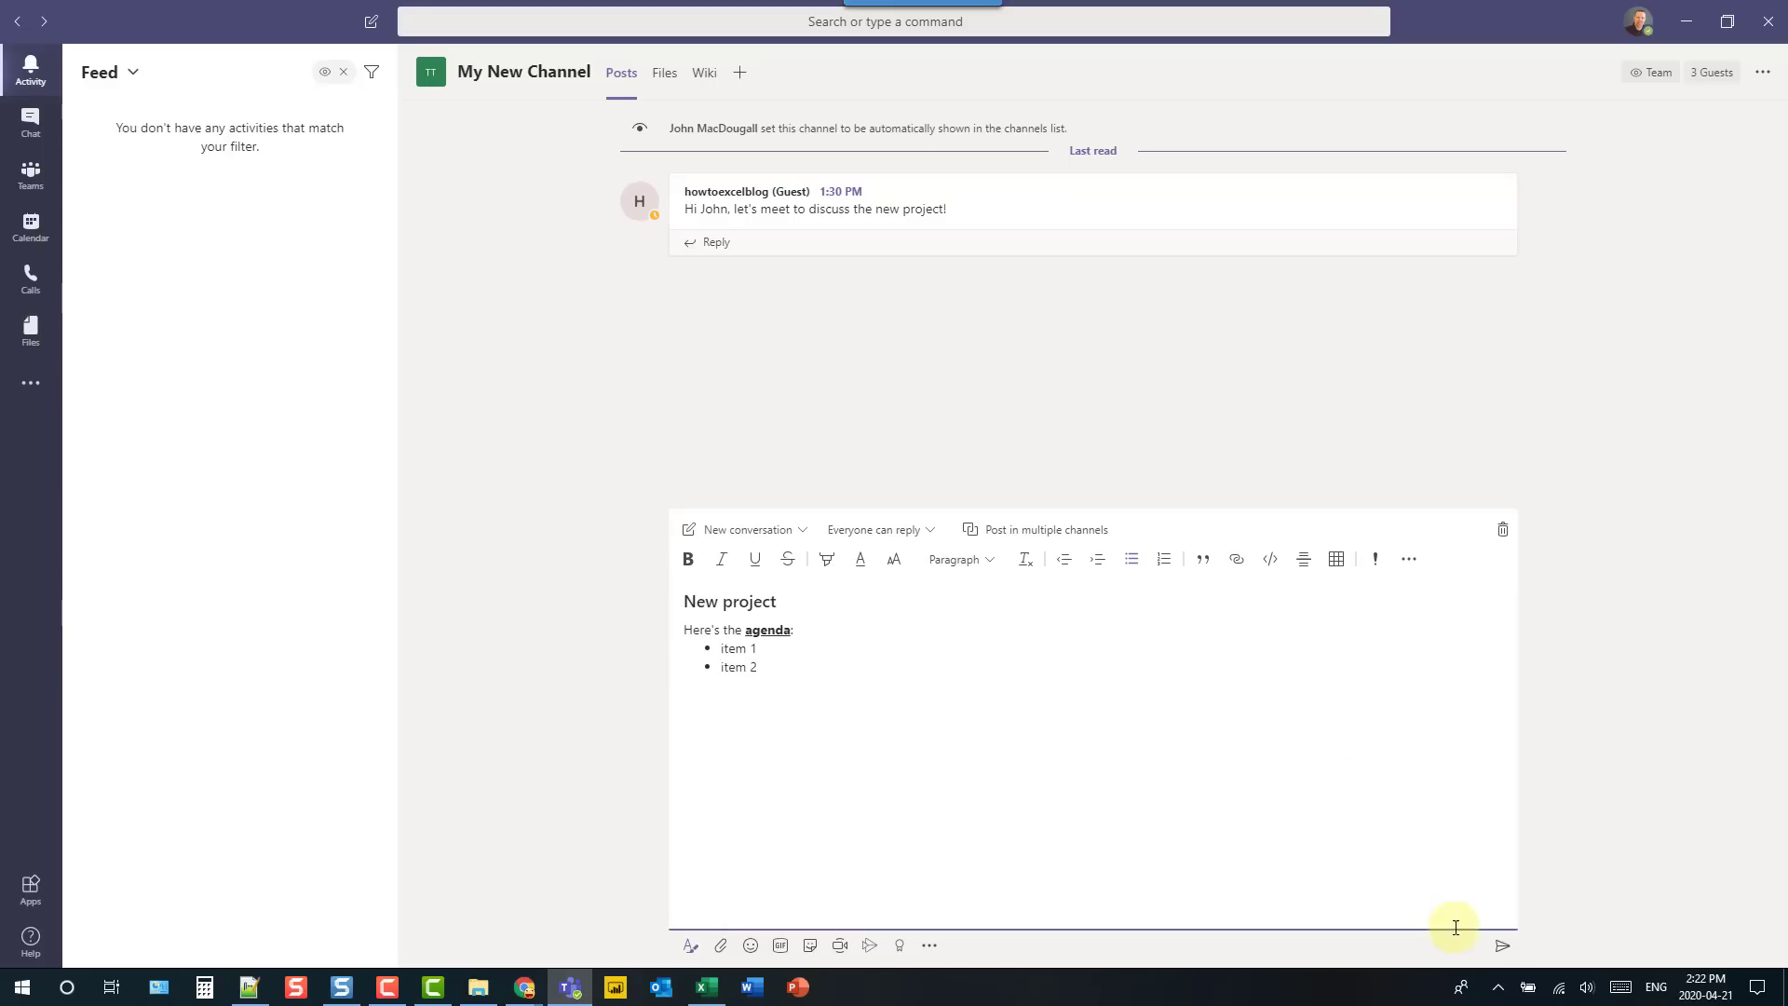
{"action": "left_click", "coordinate": [1502, 946]}
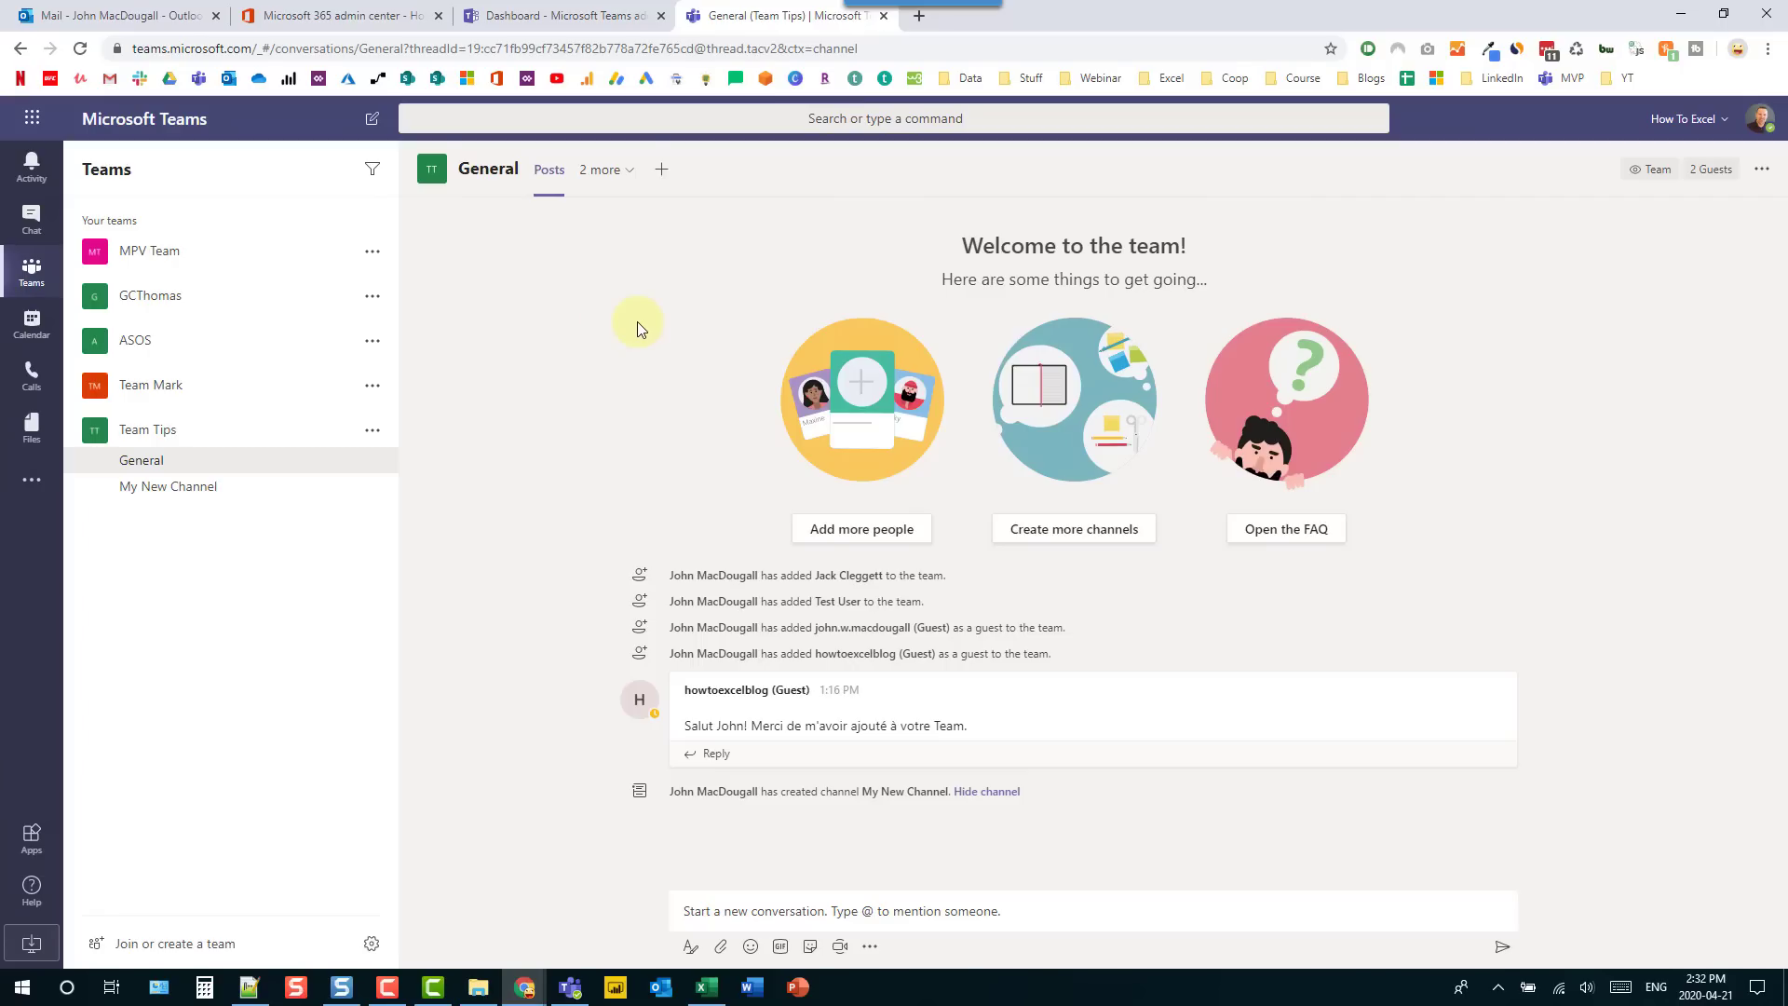
- Check that Translate messages is on in the Global messaging policy, then return to Teams
{"action": "left_click", "coordinate": [382, 17]}
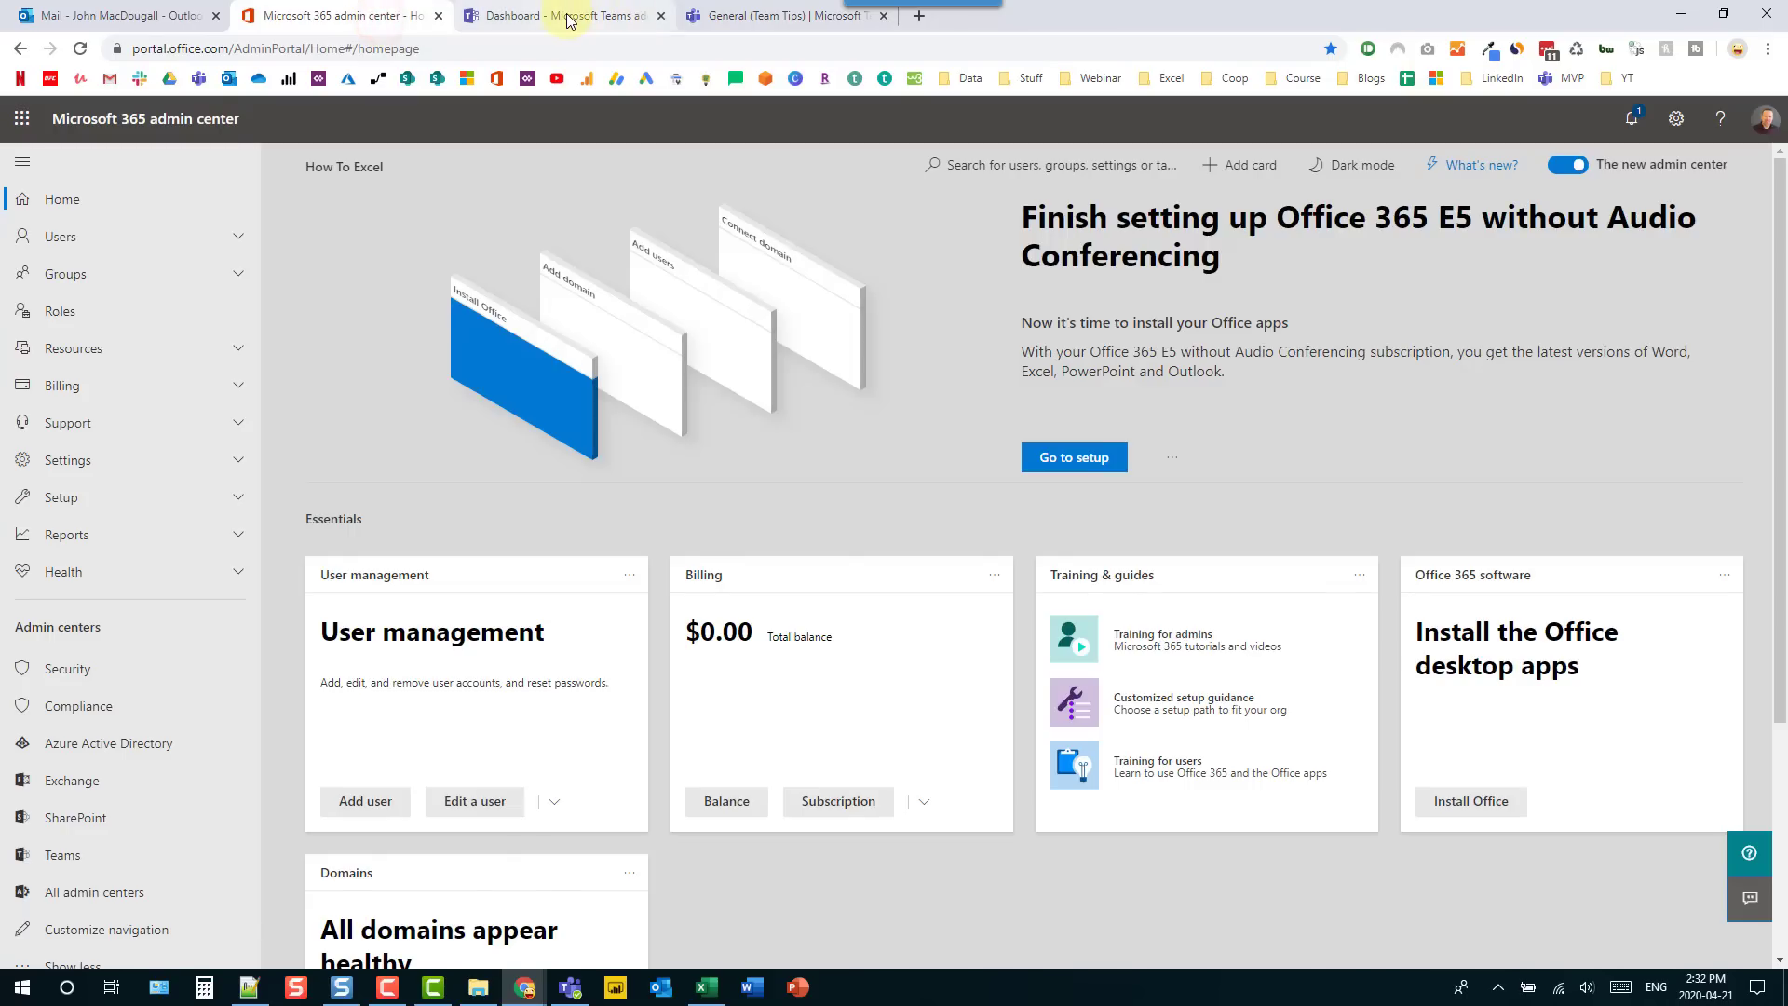
{"action": "left_click", "coordinate": [570, 16]}
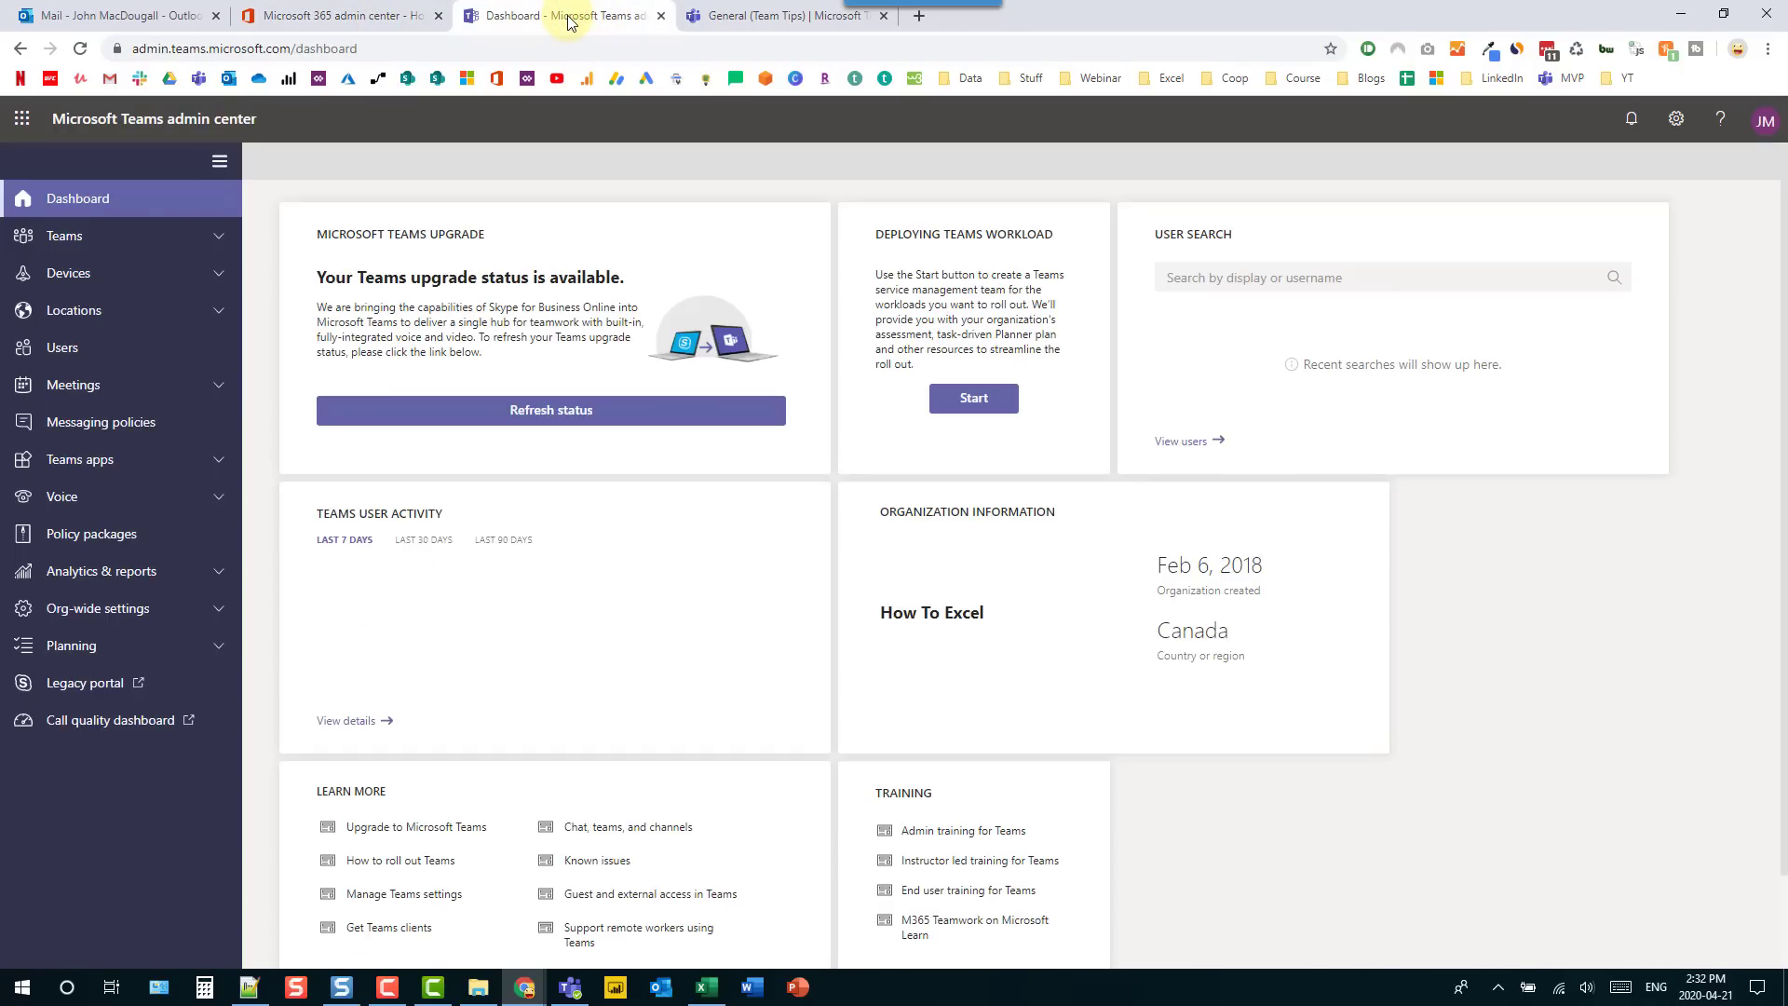
{"action": "left_click", "coordinate": [149, 422]}
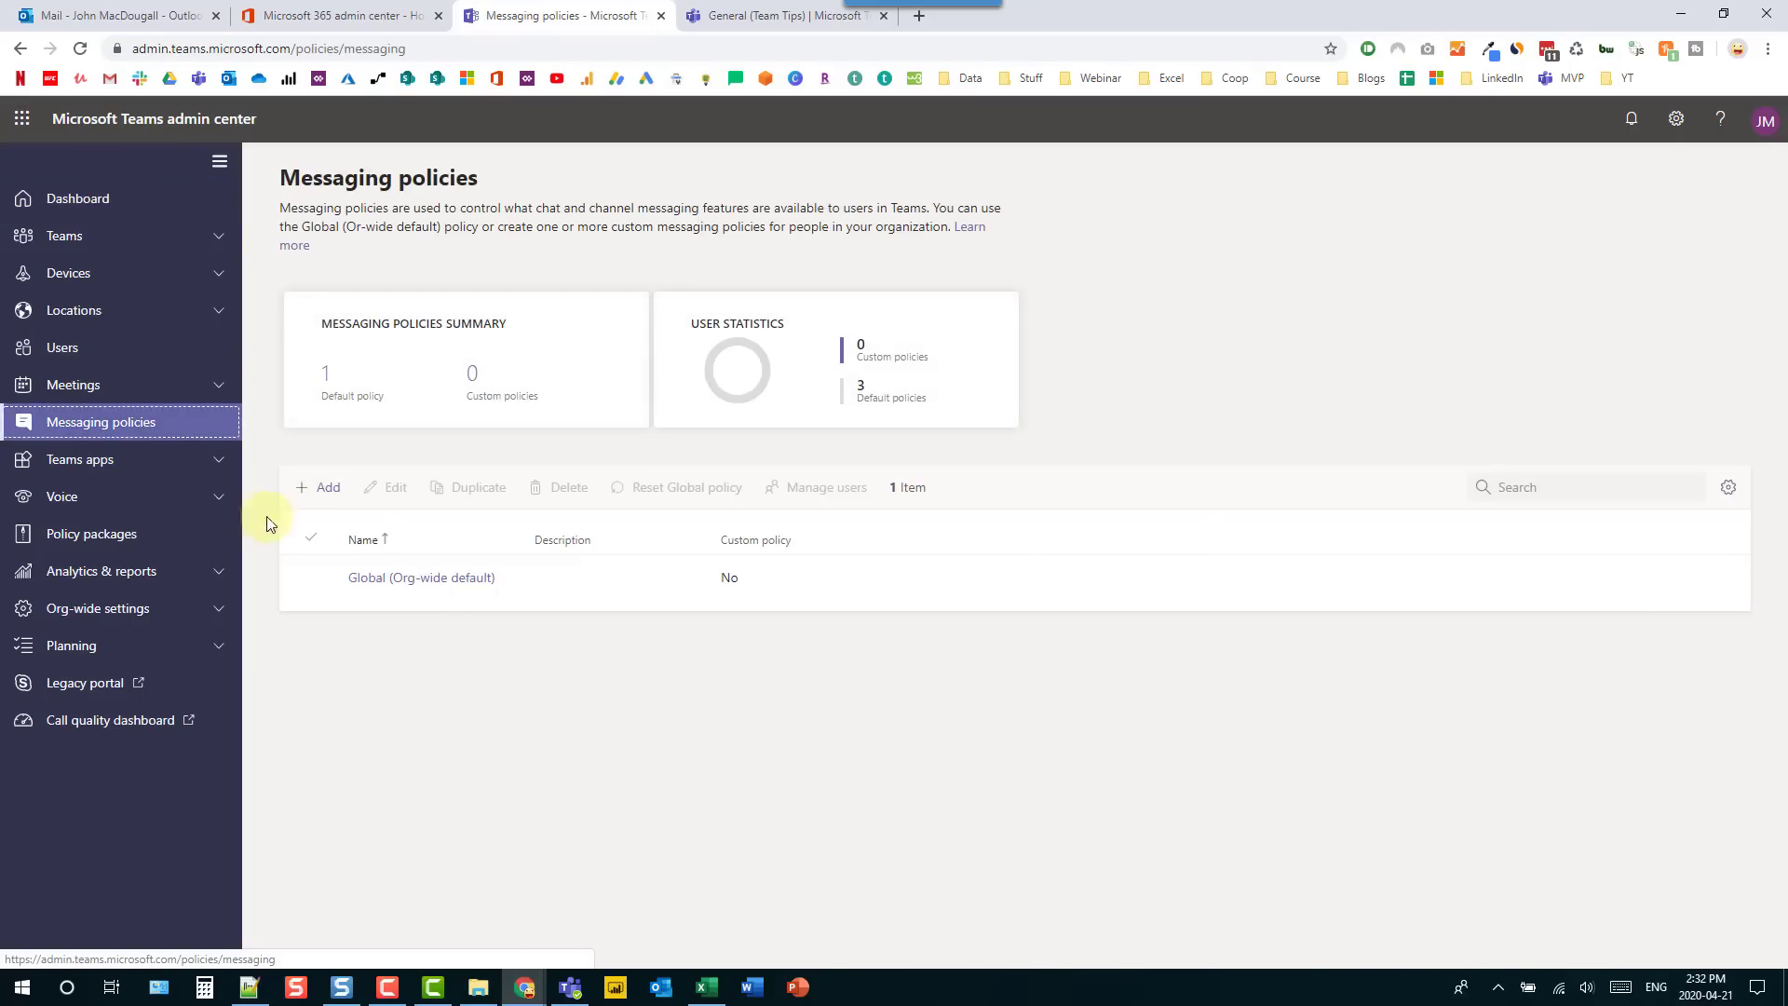
{"action": "left_click", "coordinate": [545, 584]}
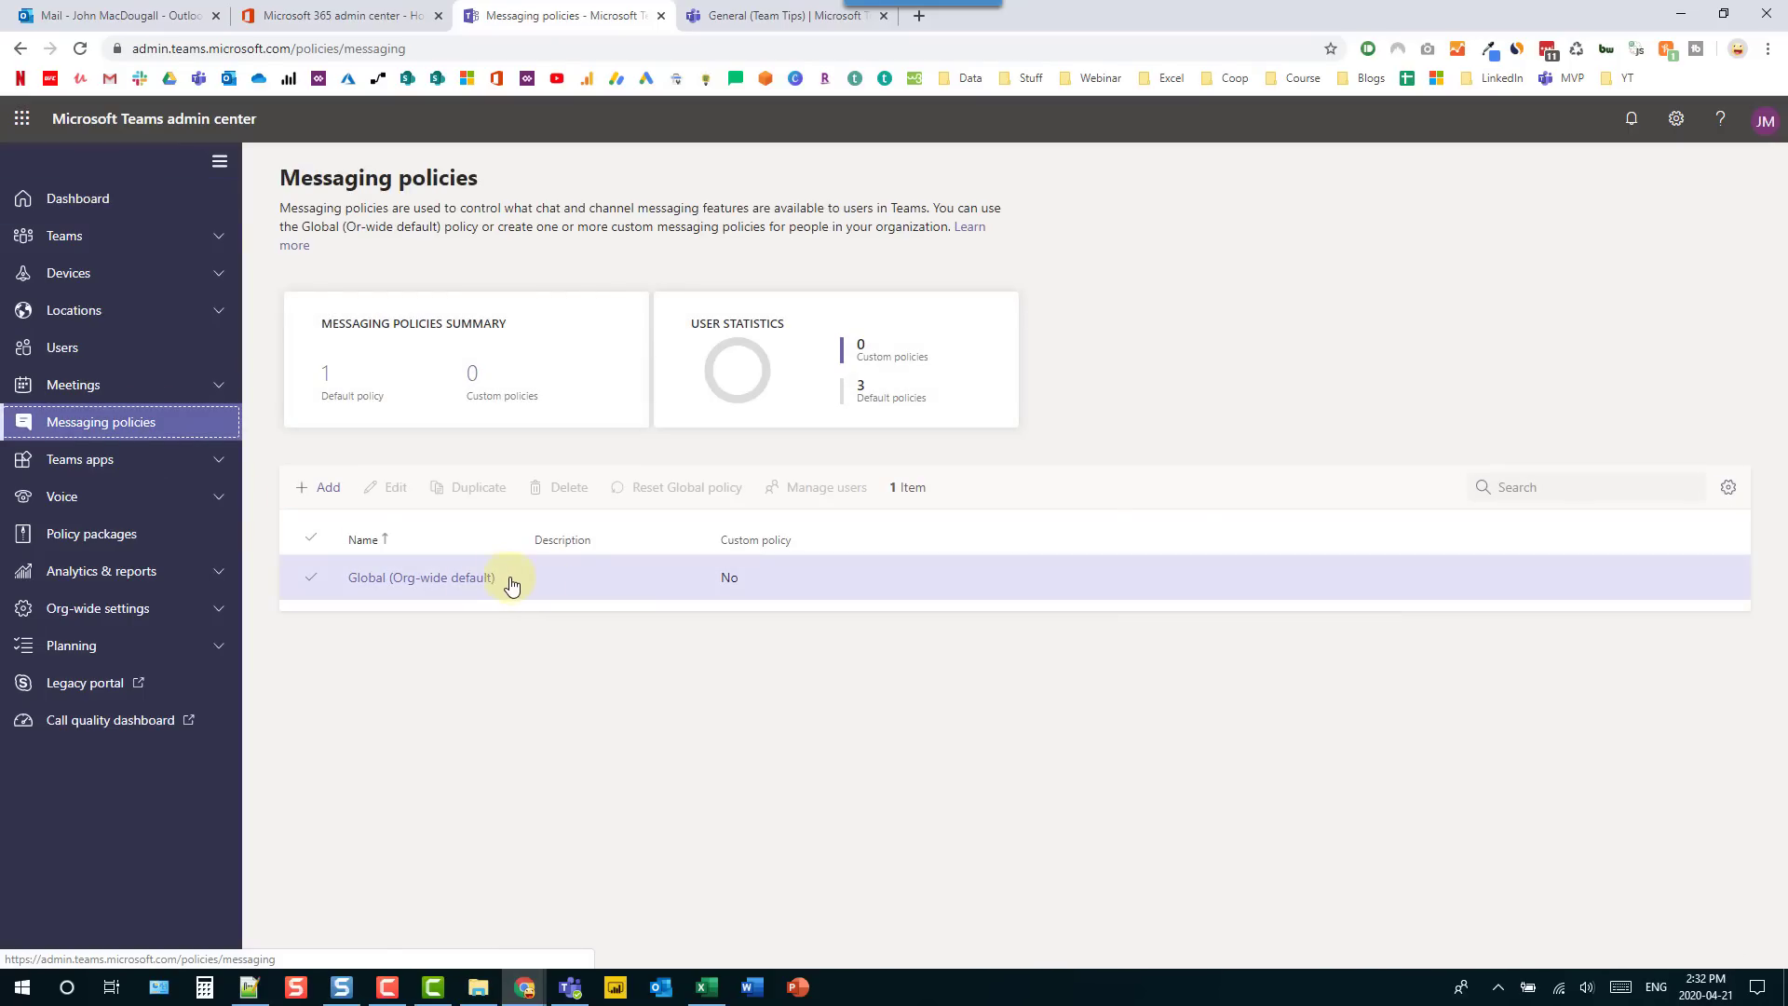
{"action": "left_click", "coordinate": [337, 584]}
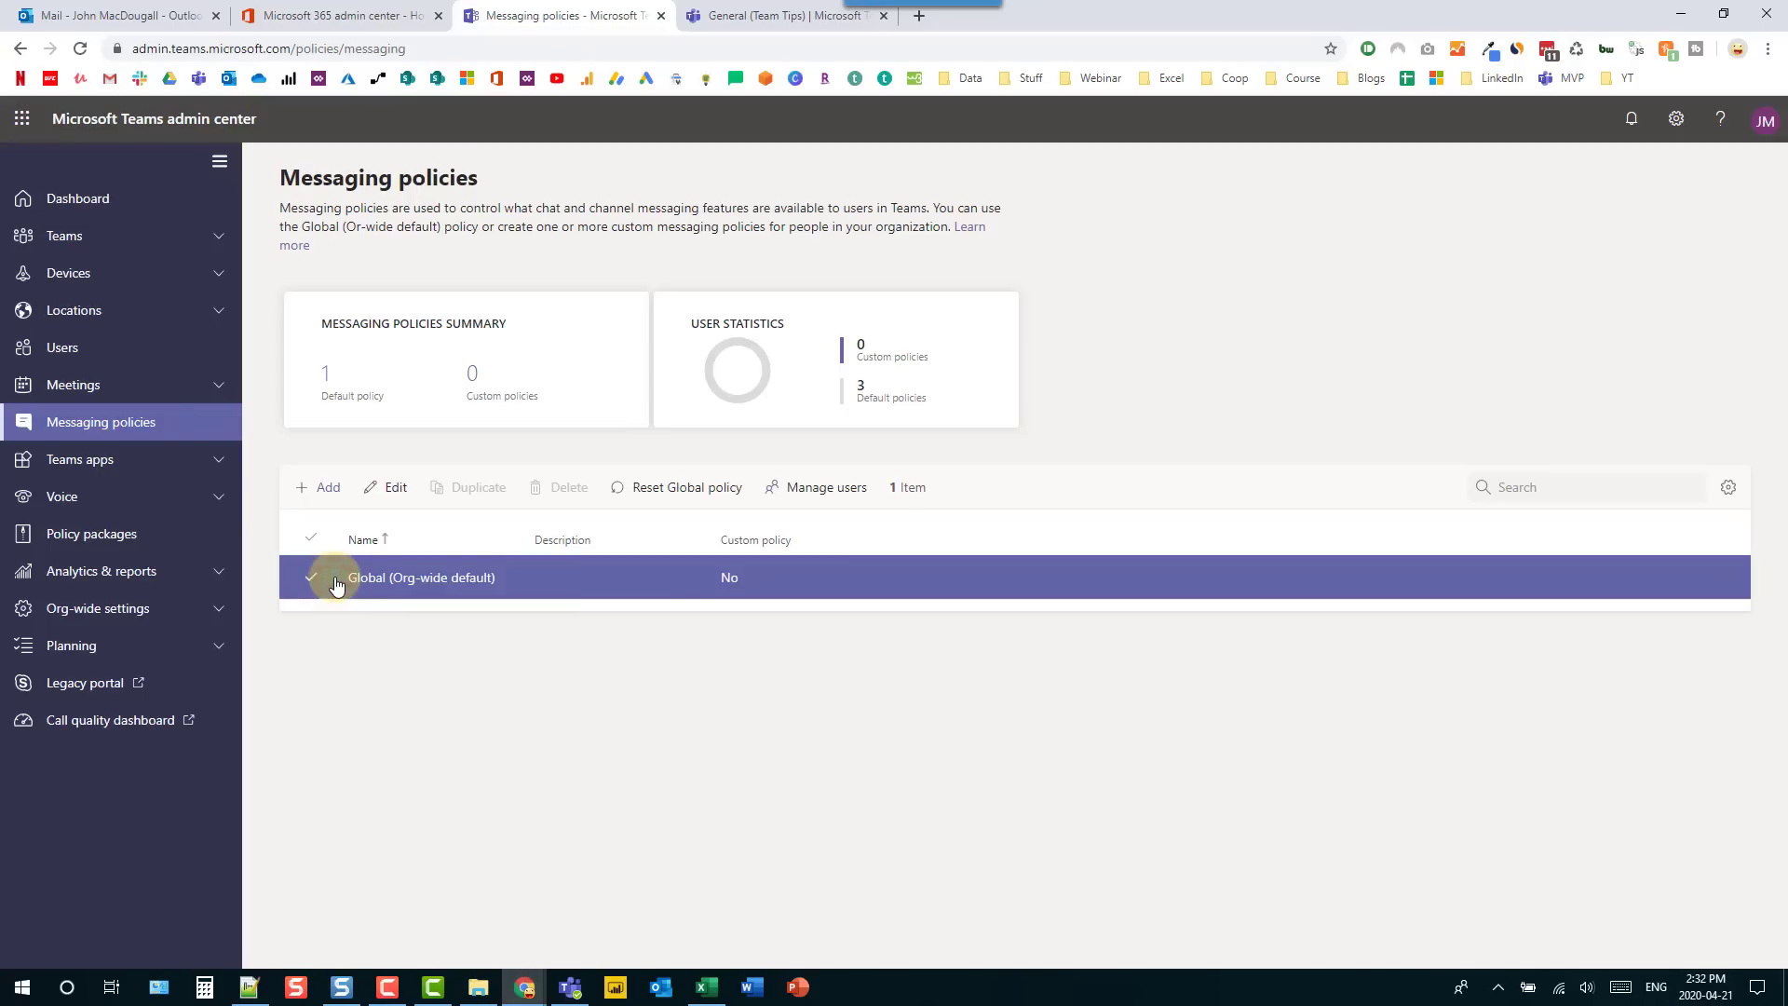
{"action": "left_click", "coordinate": [382, 489]}
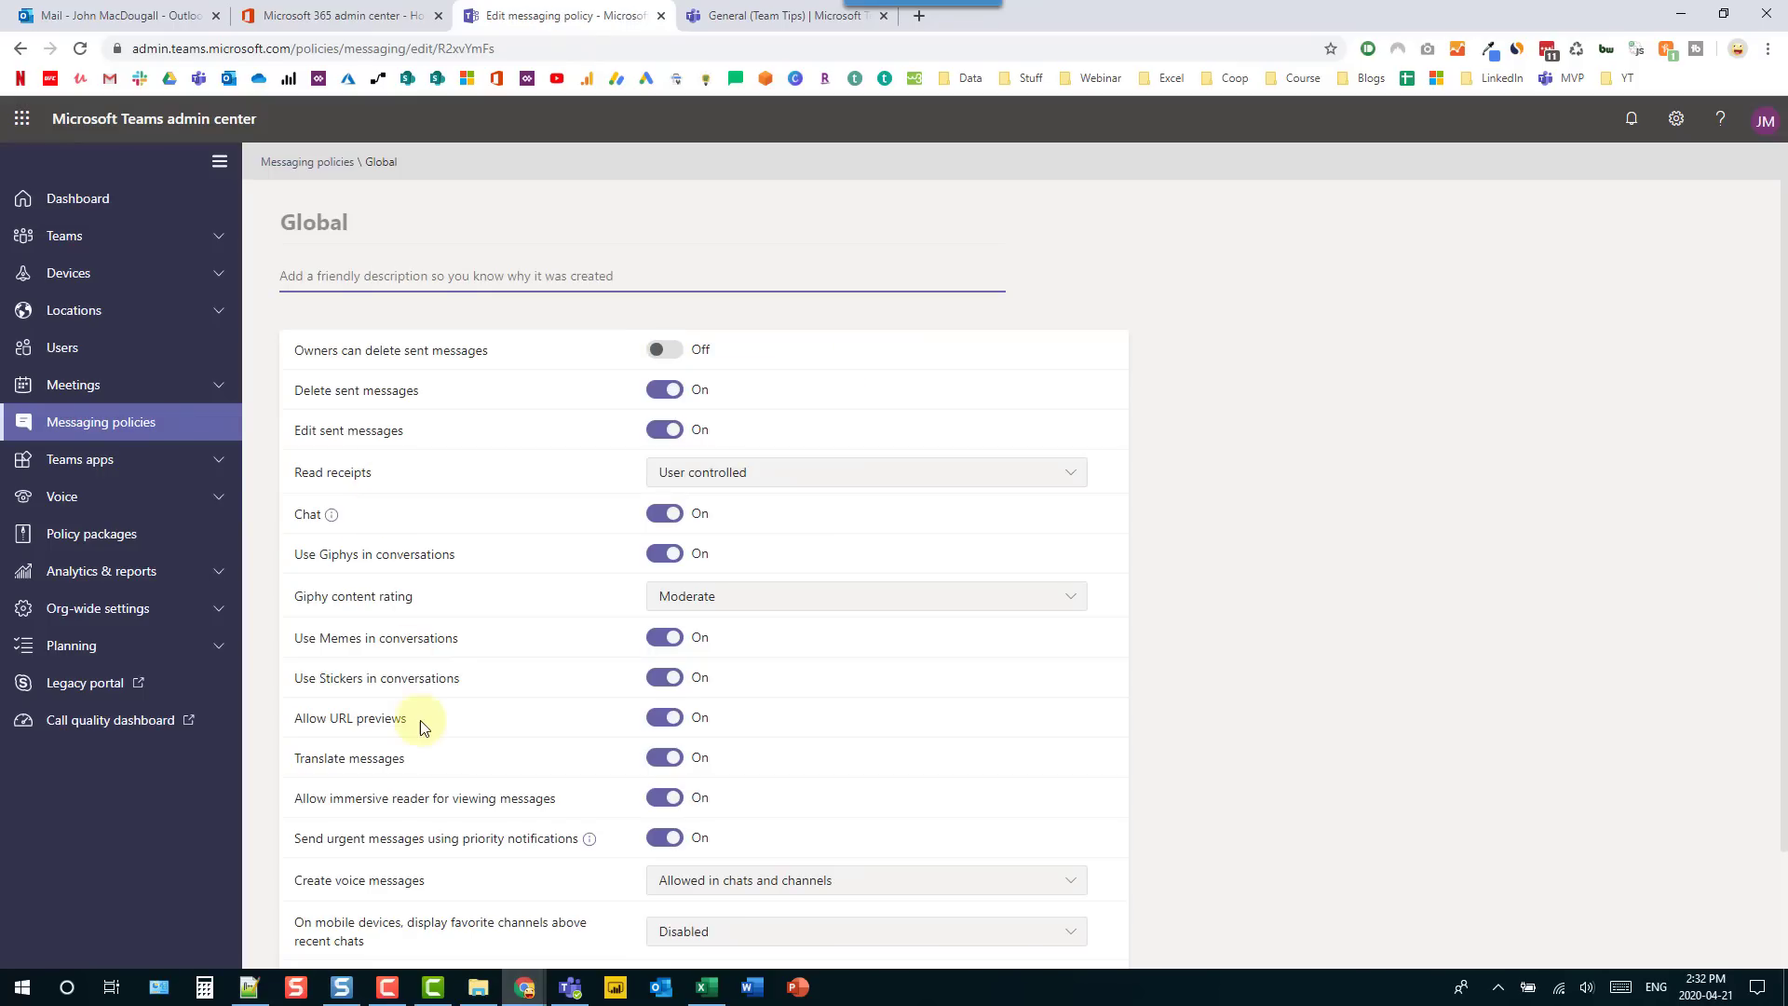
{"action": "left_click", "coordinate": [421, 762]}
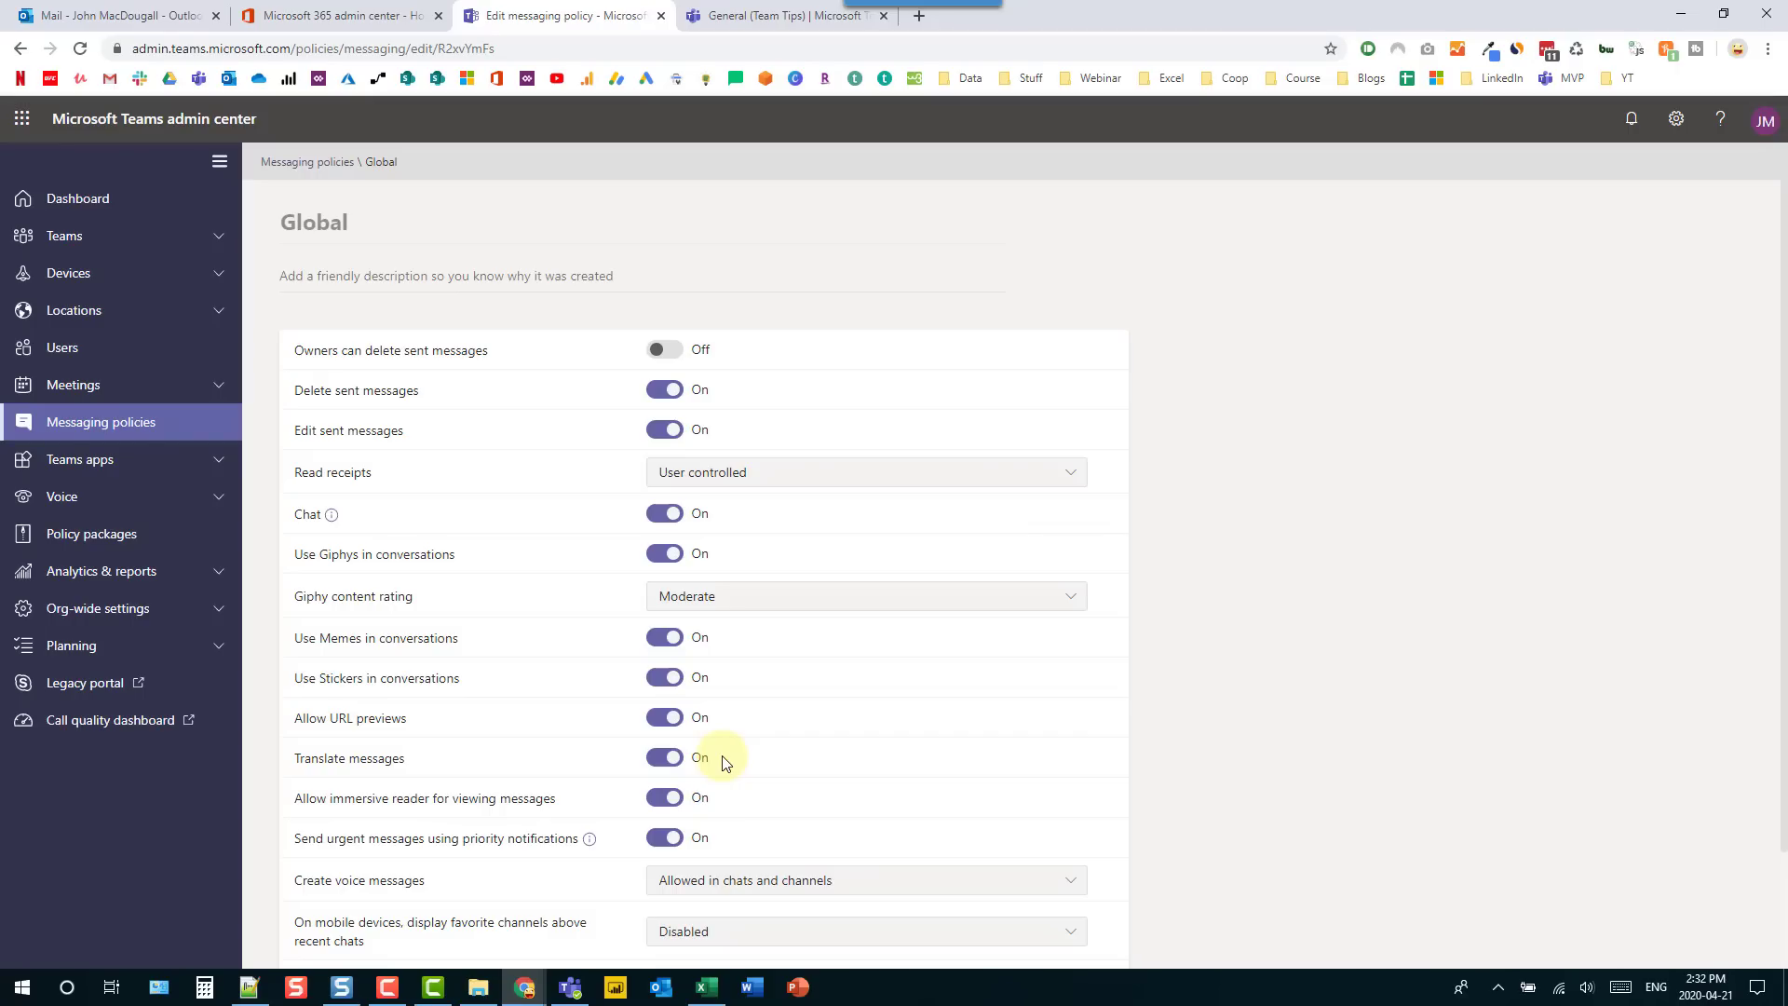
{"action": "left_click", "coordinate": [770, 19]}
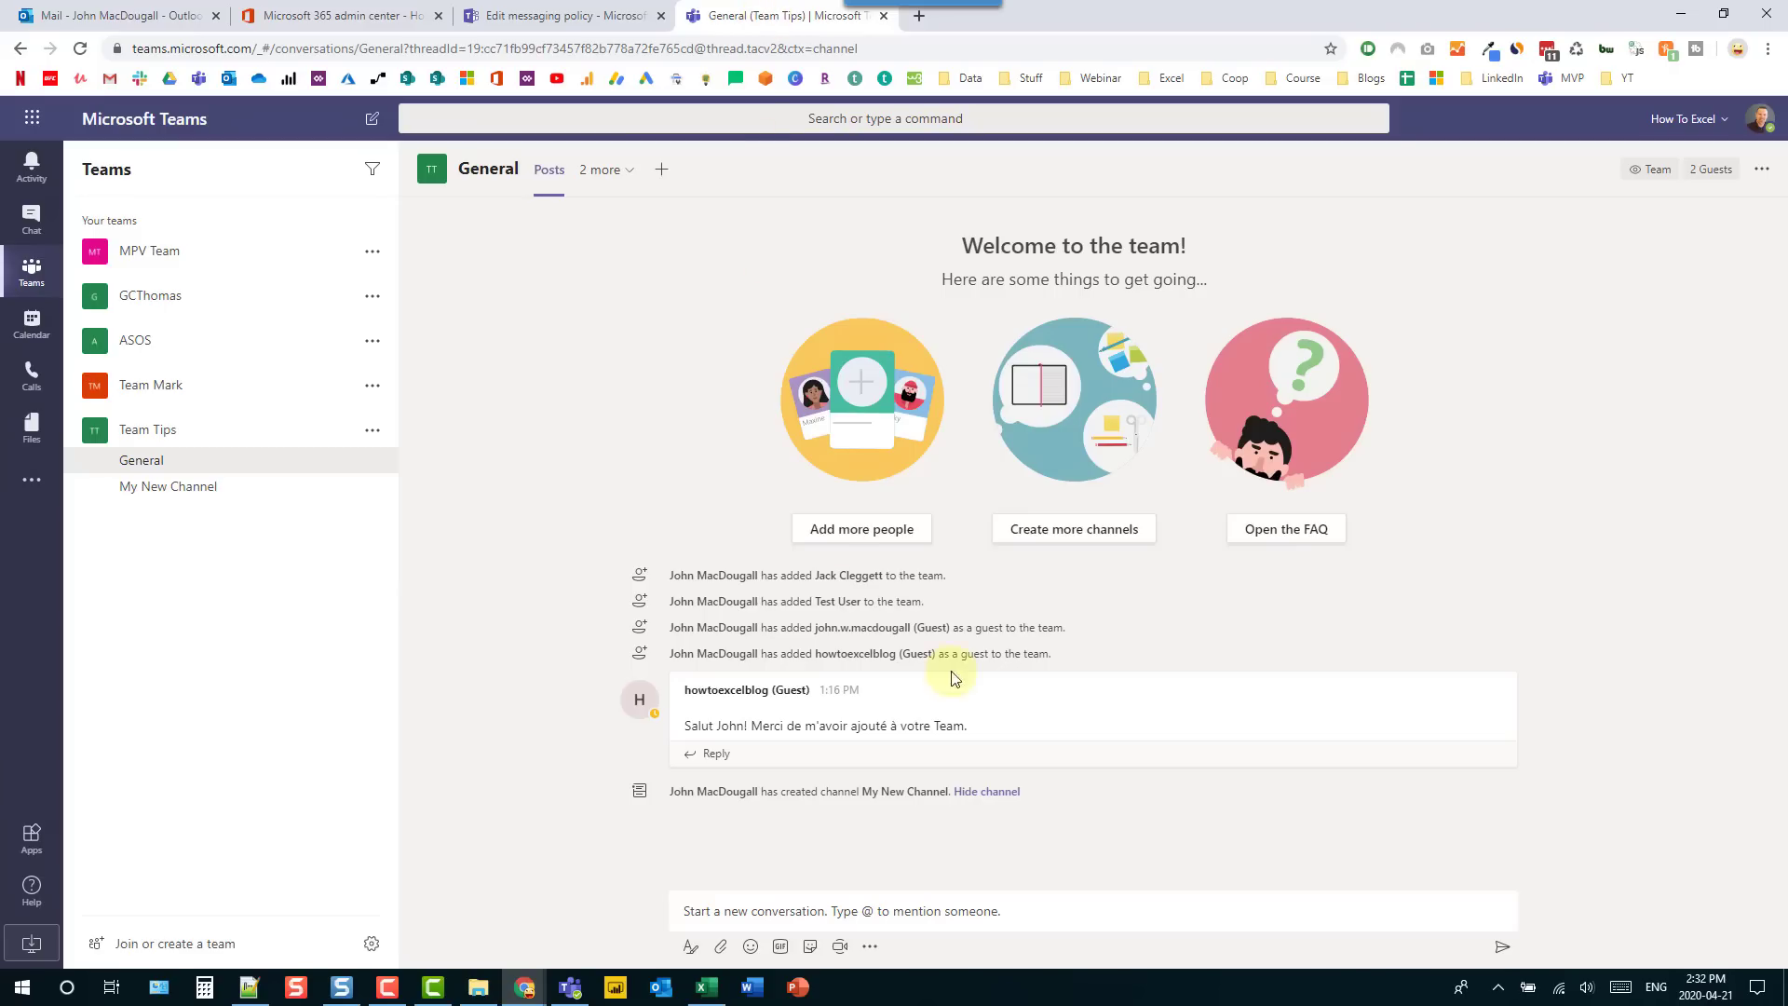
- Translate the guest's French welcome message in General into English
{"action": "left_click", "coordinate": [1044, 725]}
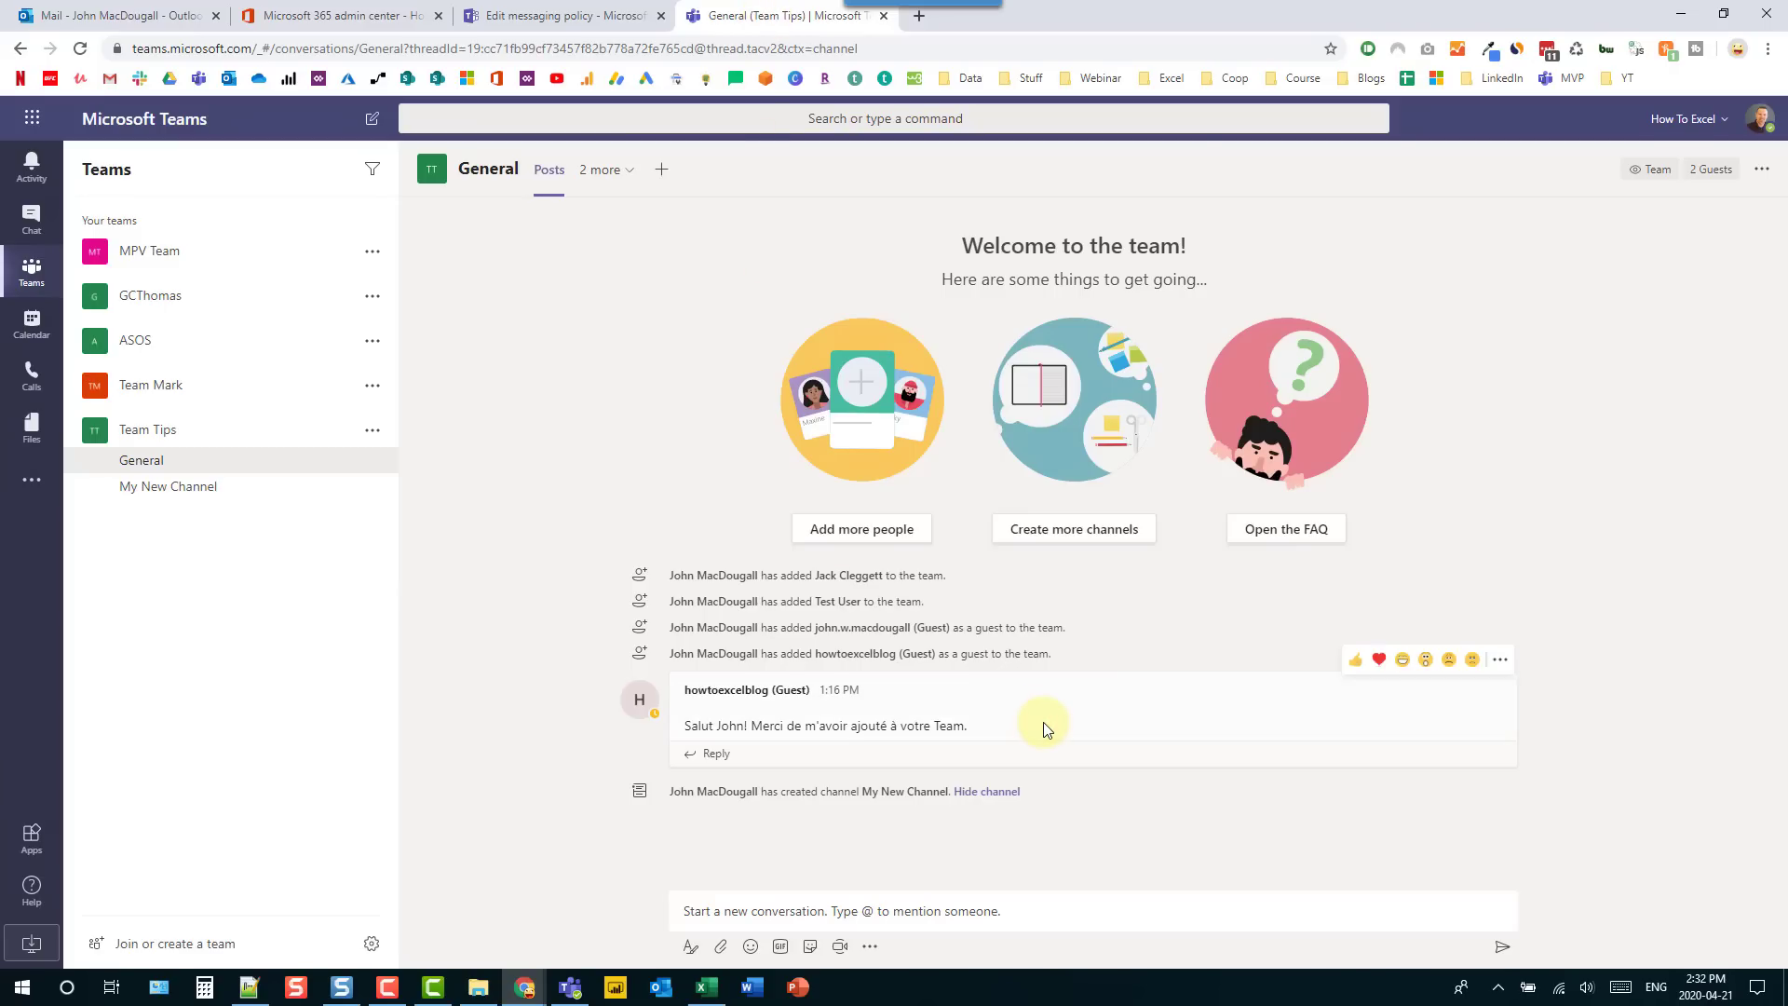
{"action": "left_click", "coordinate": [1501, 661]}
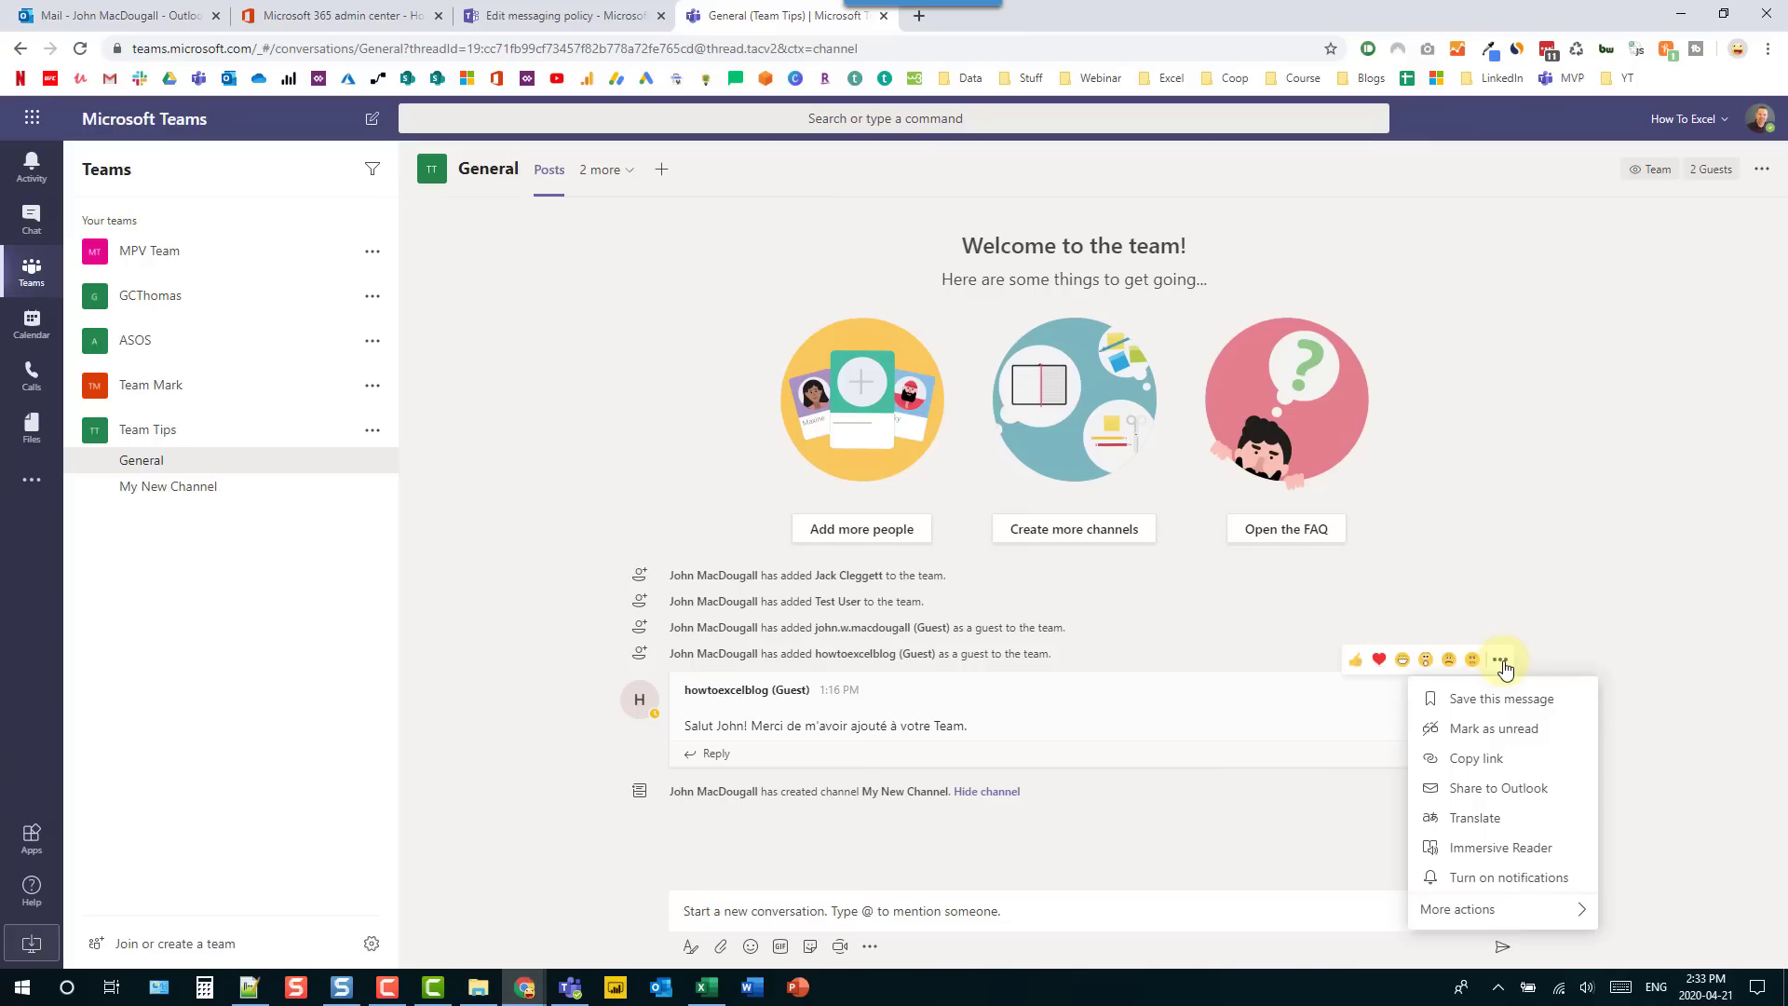
{"action": "left_click", "coordinate": [1483, 817]}
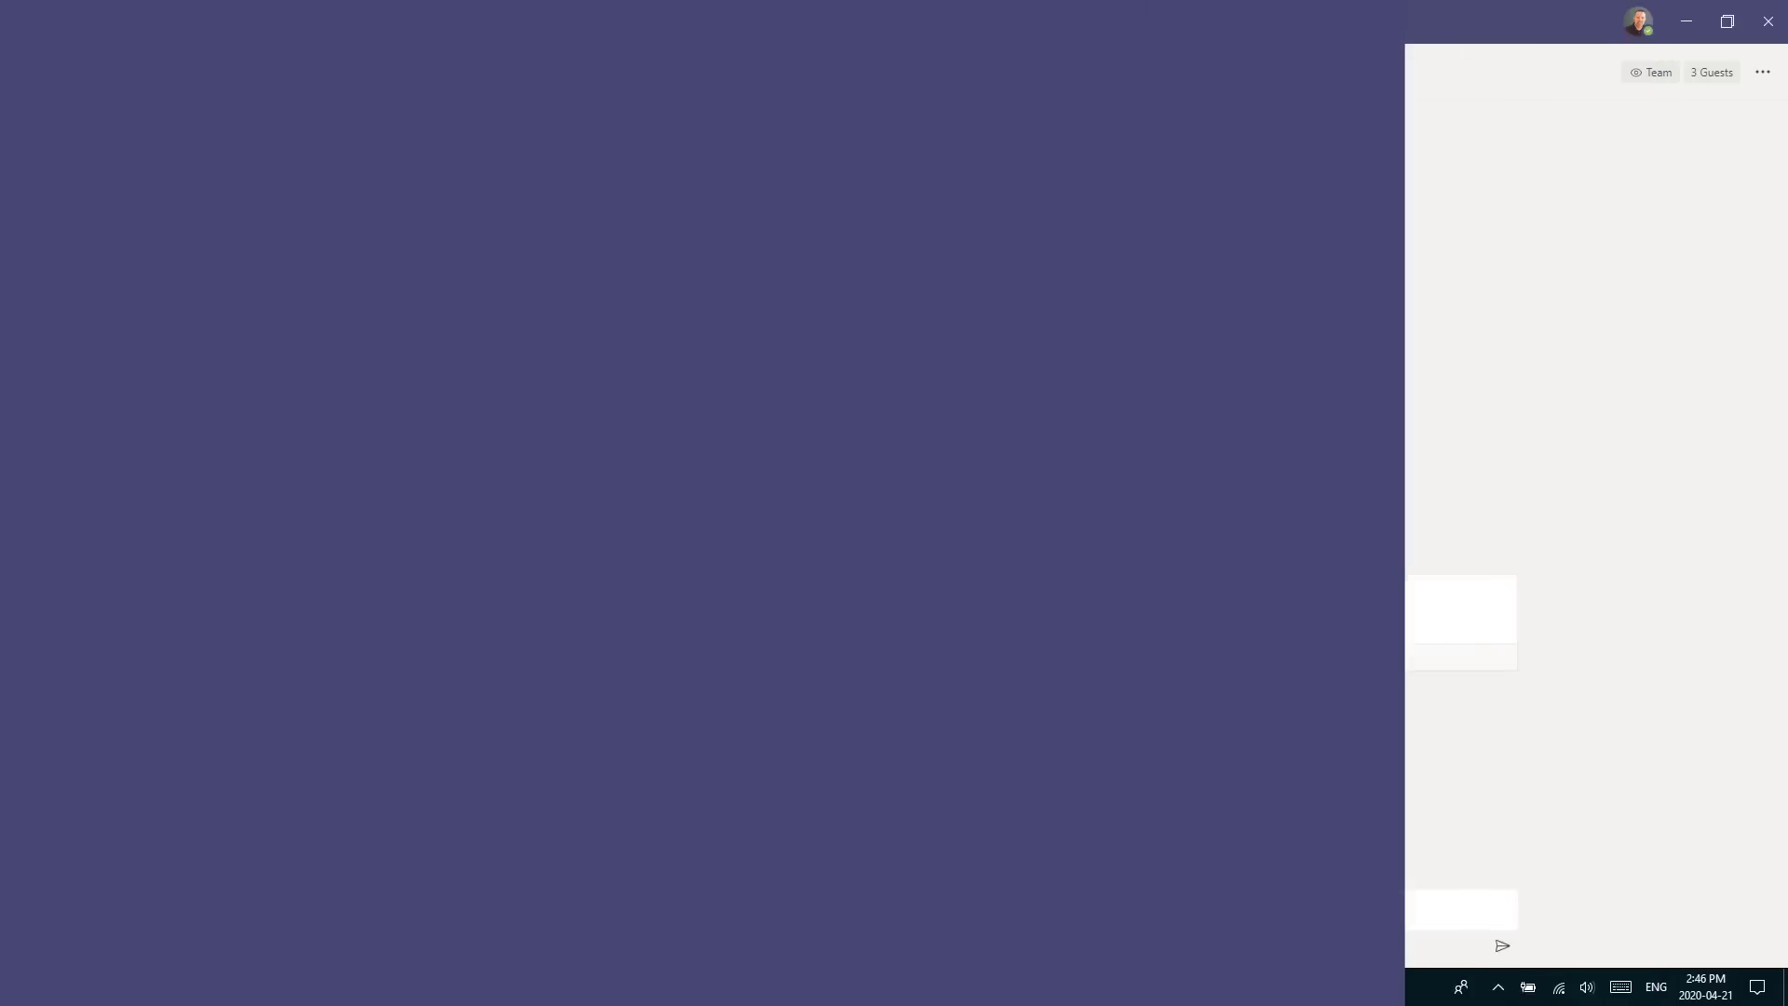
- Switch your Teams status to Do not disturb with the /dnd command
{"action": "left_click", "coordinate": [538, 21]}
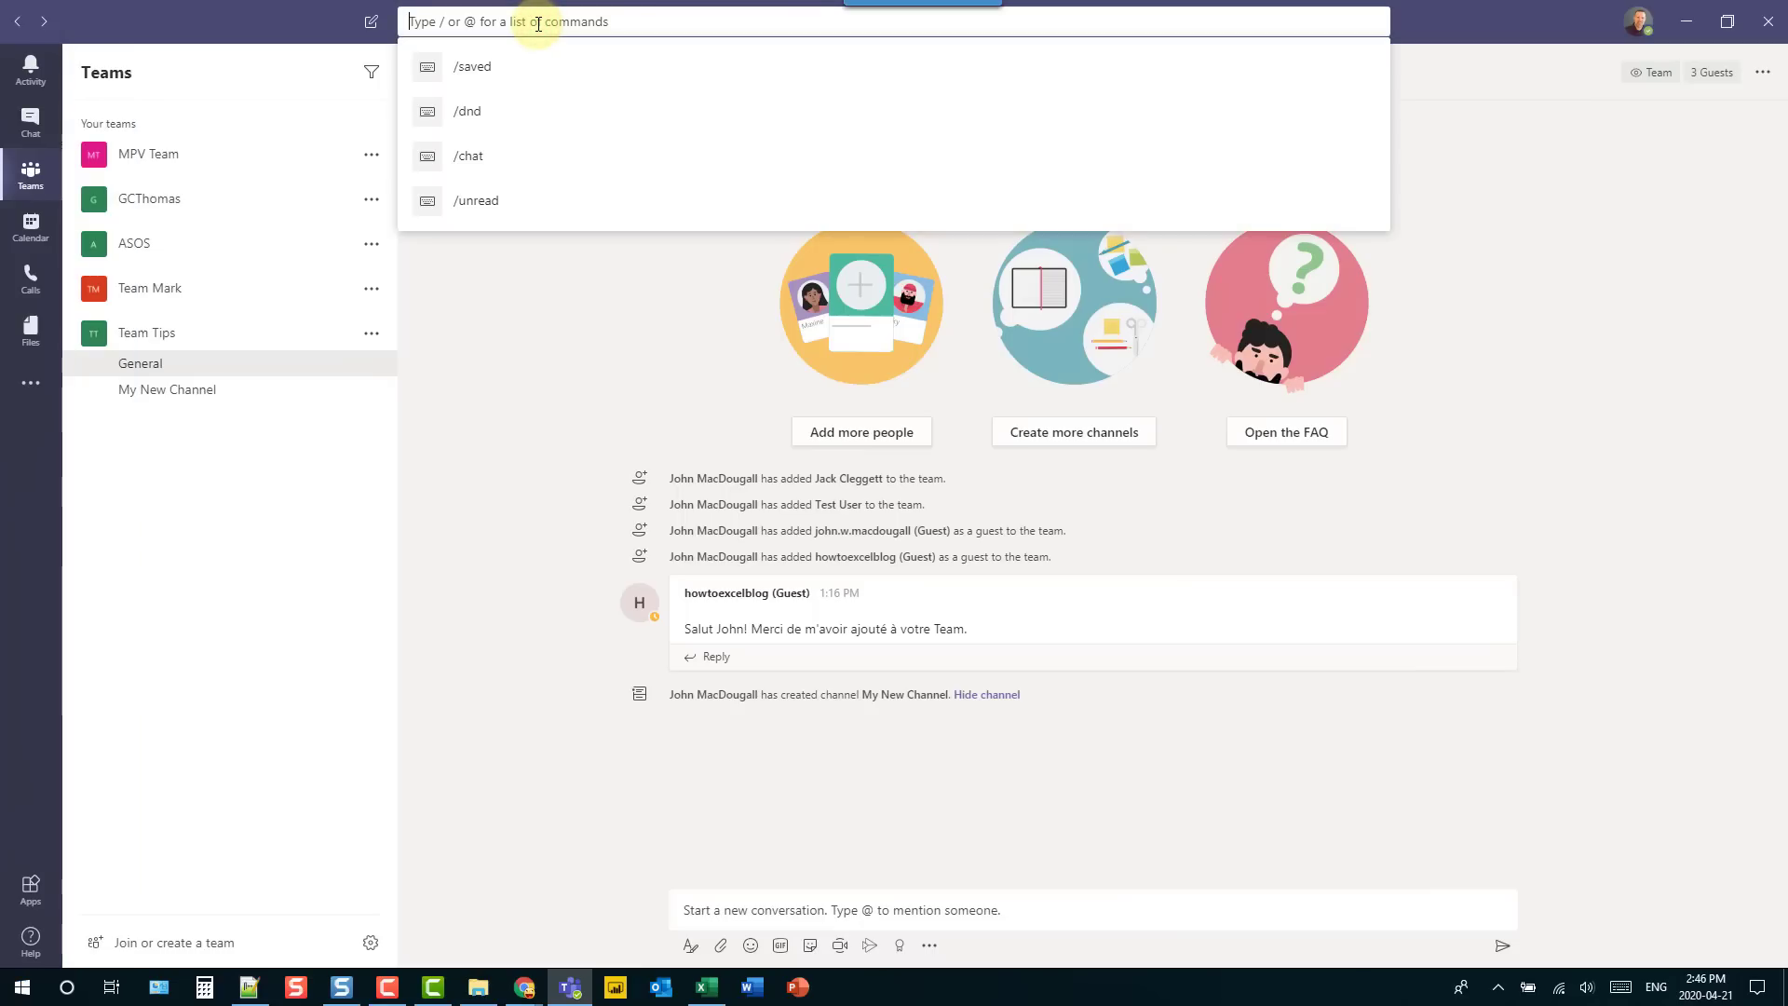
{"action": "type", "text": "/"}
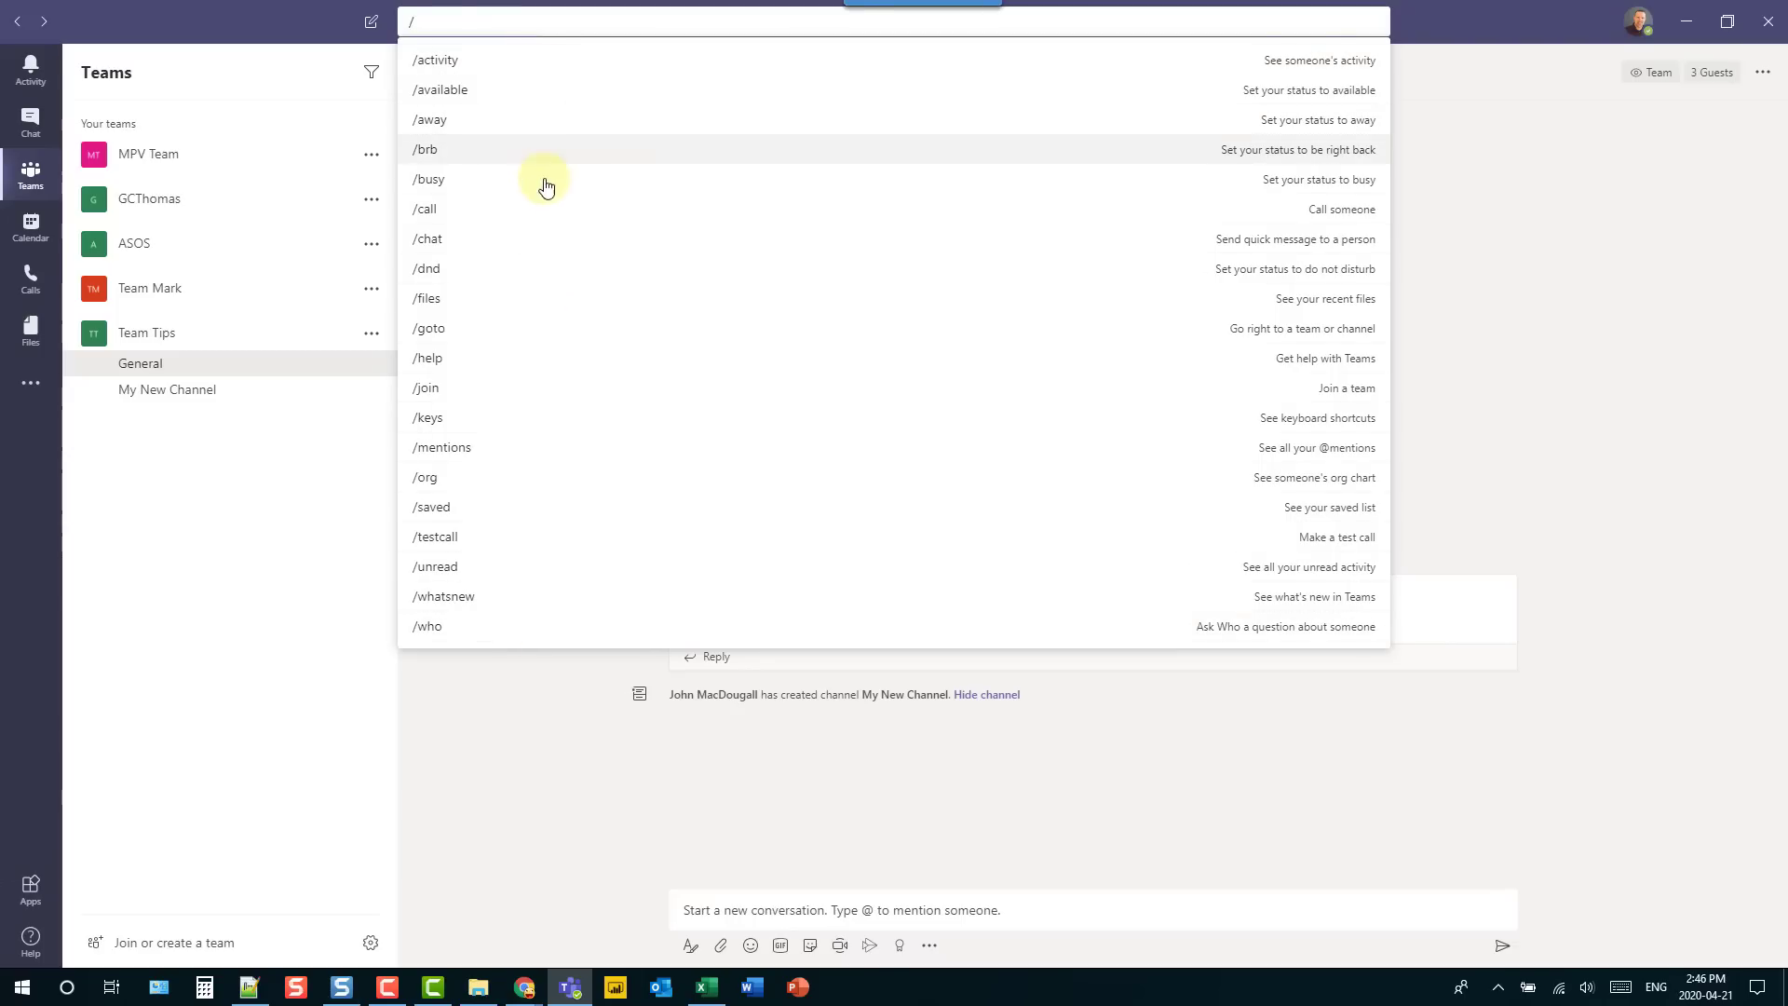
{"action": "left_click", "coordinate": [510, 270]}
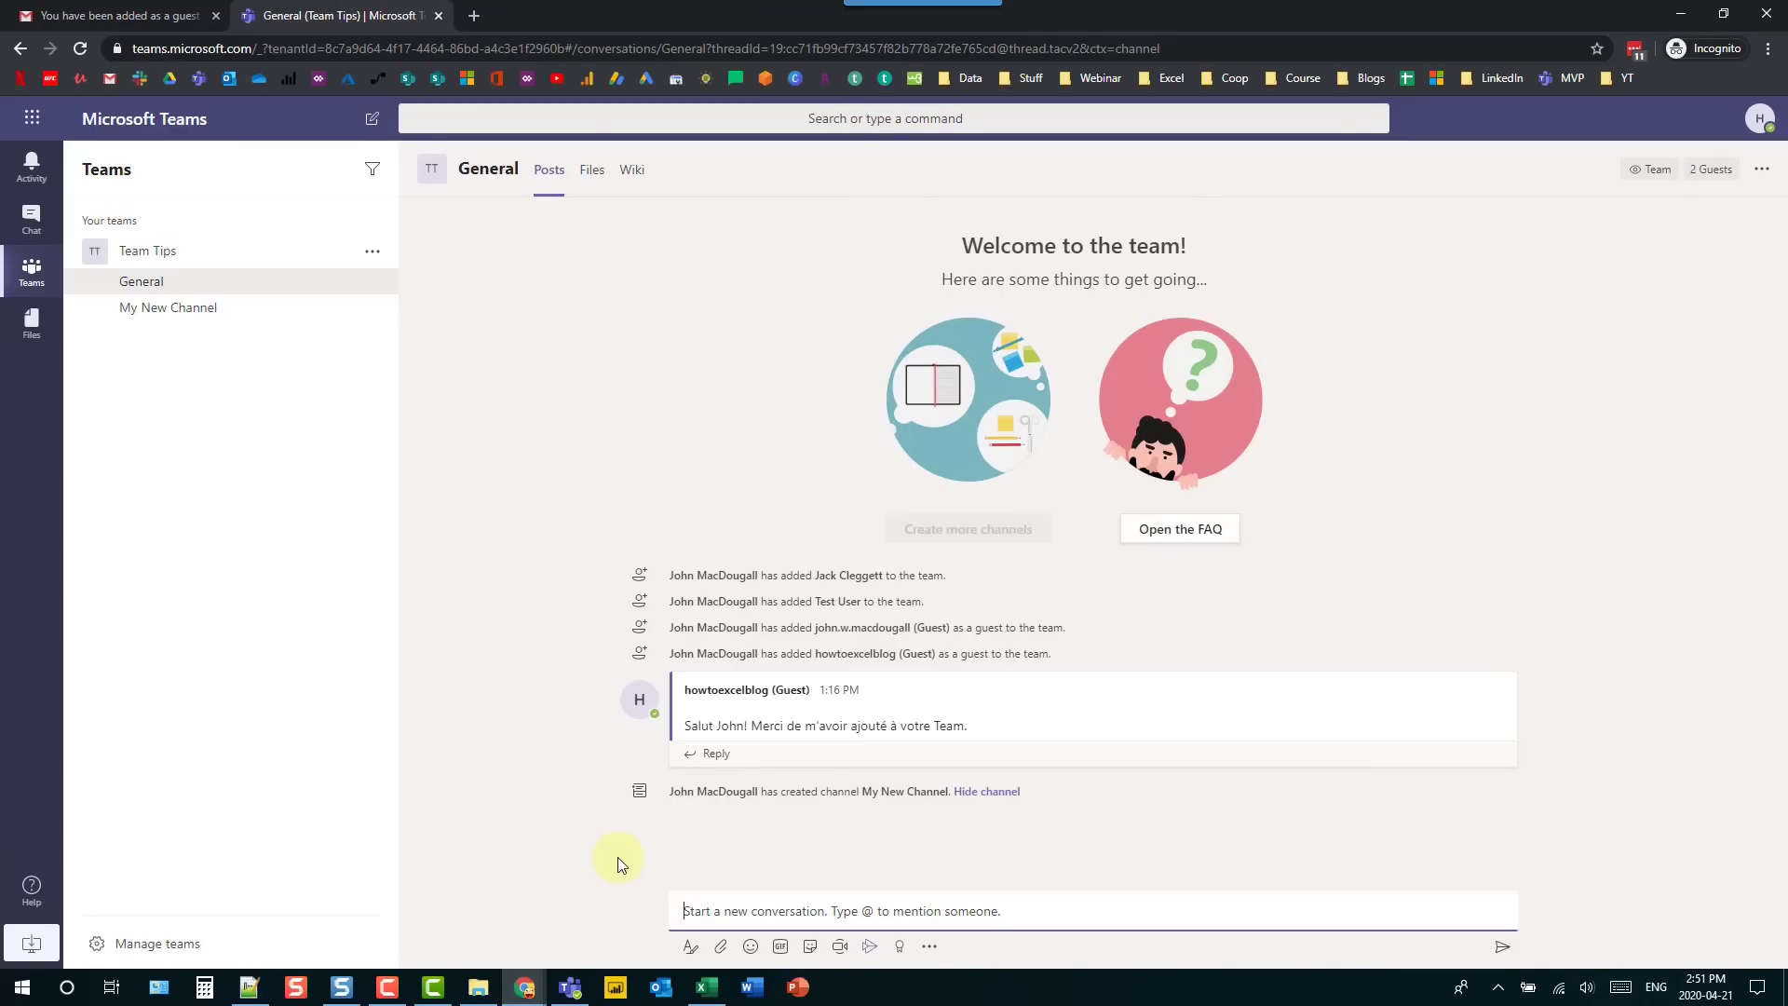
- Post 'He … let's meet now!' in General, mentioning the guest account
{"action": "type", "text": "He"}
{"action": "type", "text": "@"}
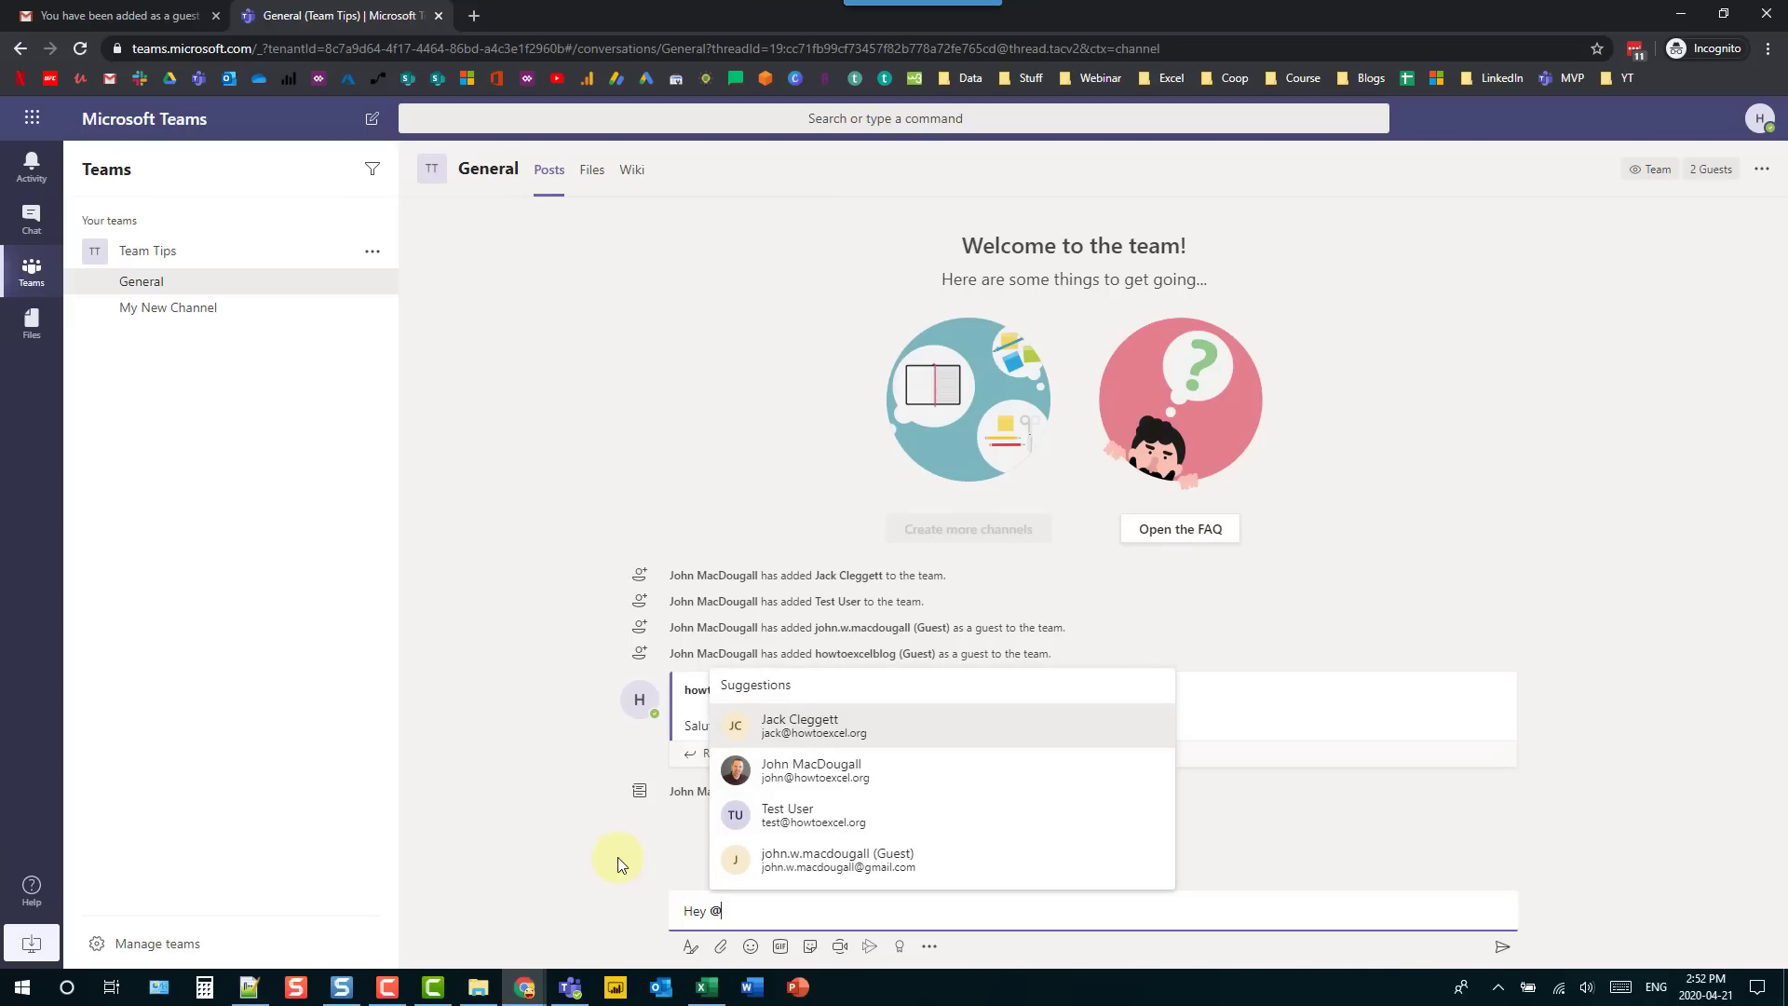
{"action": "key", "text": "Up"}
{"action": "key", "text": "Return"}
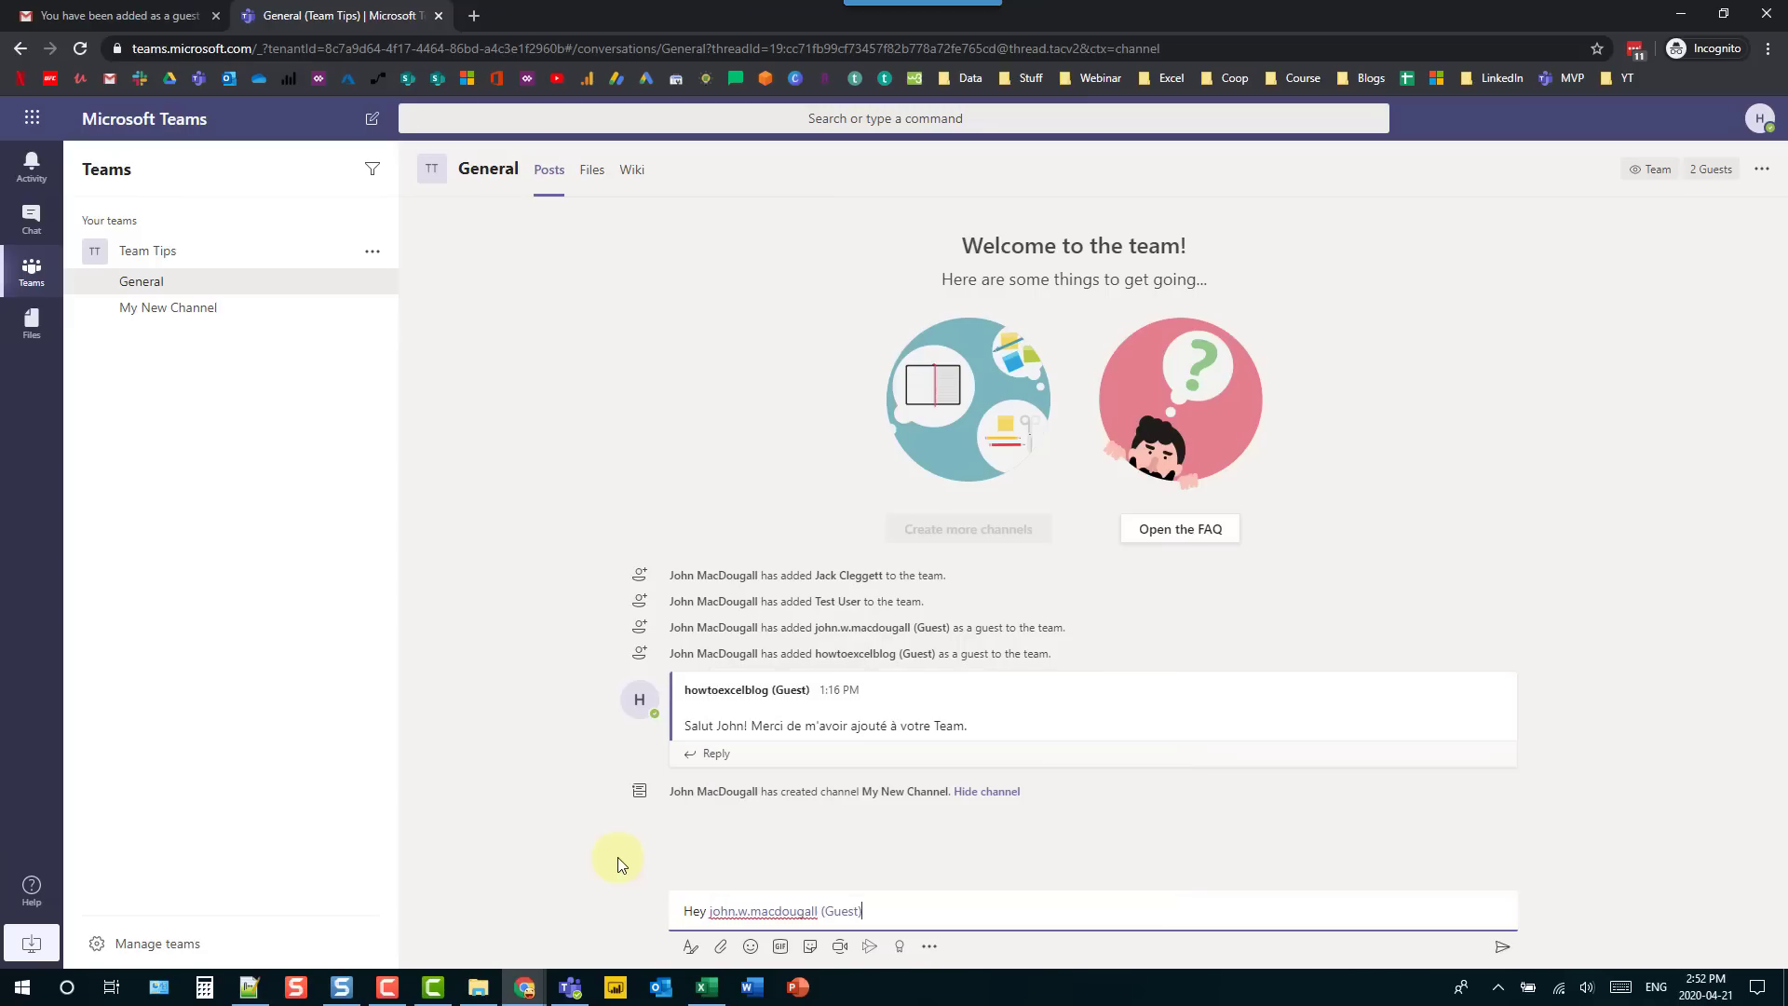
{"action": "type", "text": "let's meet now!"}
{"action": "key", "text": "Return"}
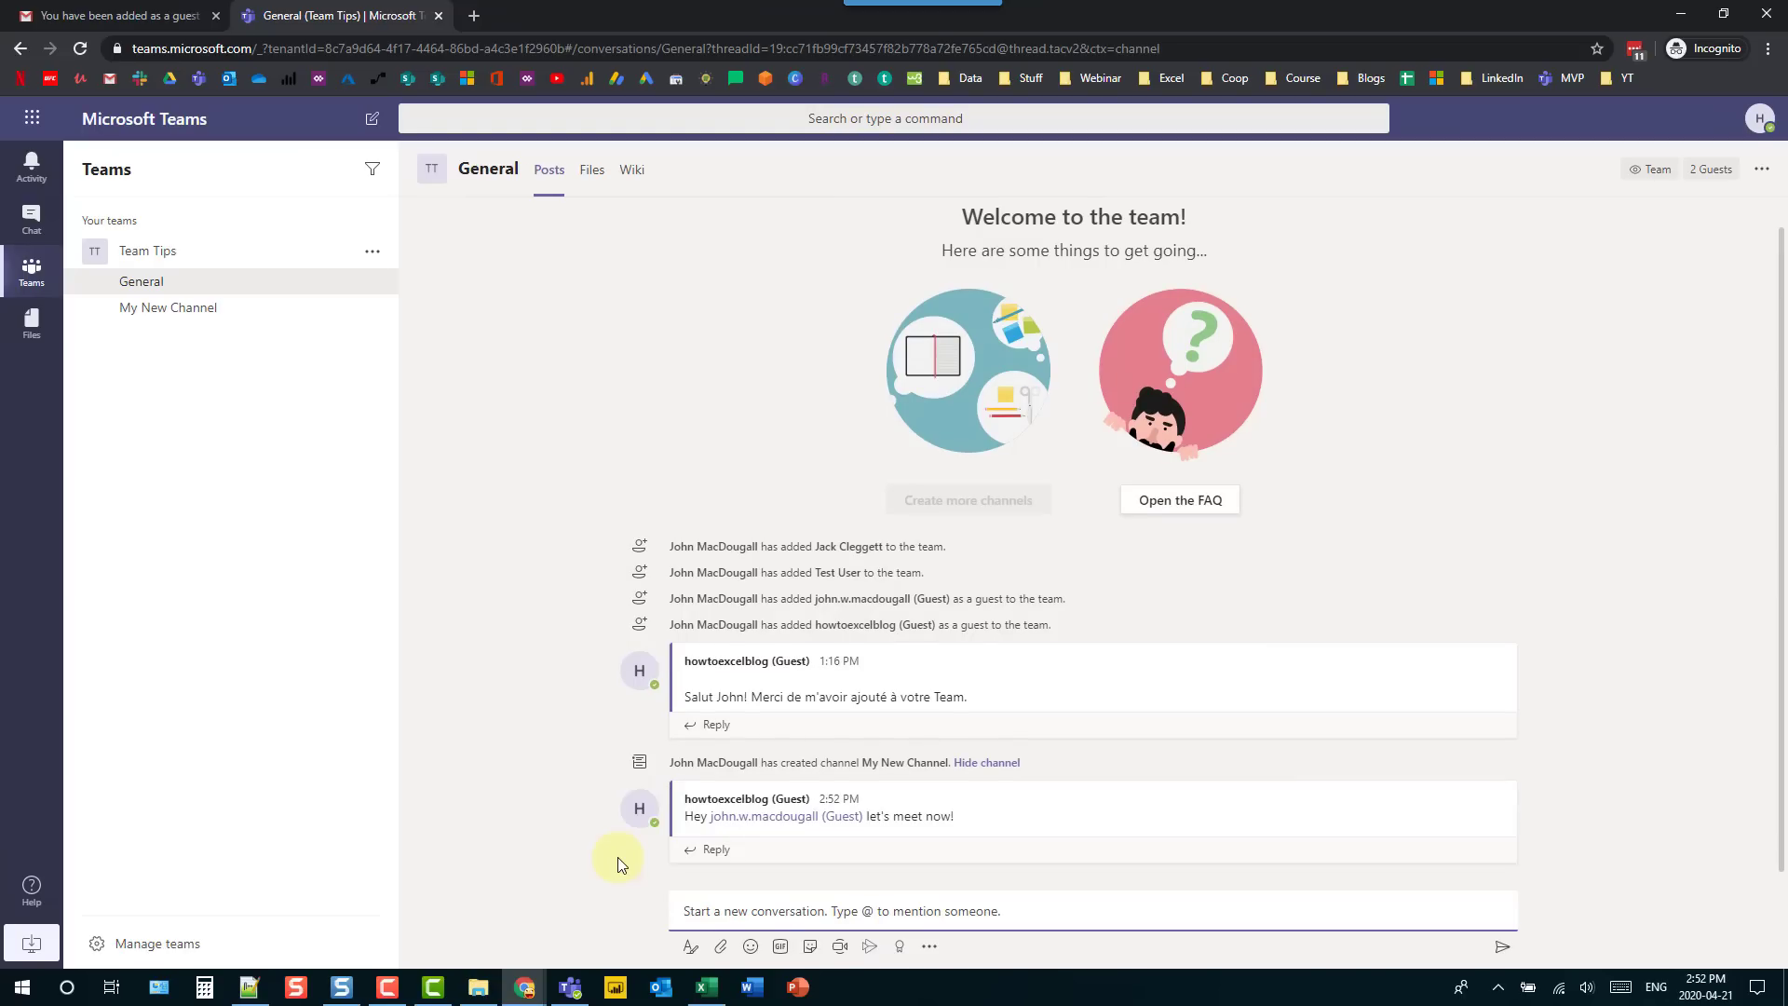
- Post one message mentioning General and another mentioning Team Tips, then dismiss the notification
{"action": "type", "text": "@"}
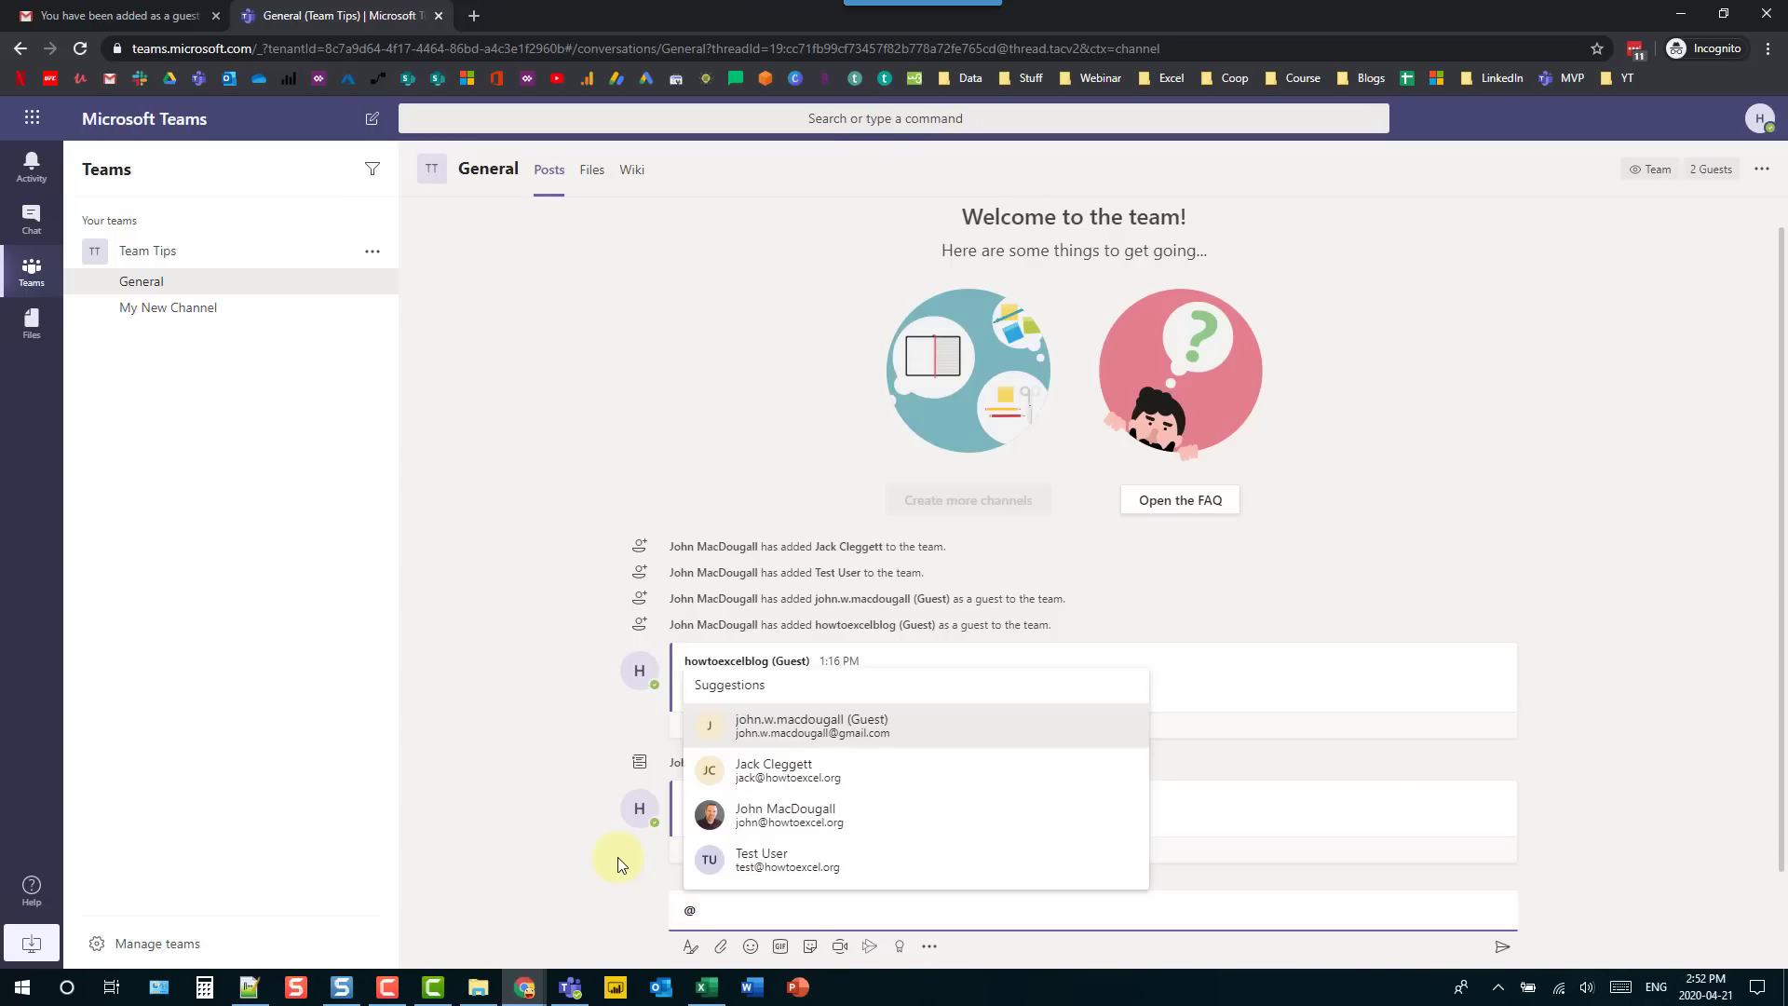
{"action": "type", "text": "gen"}
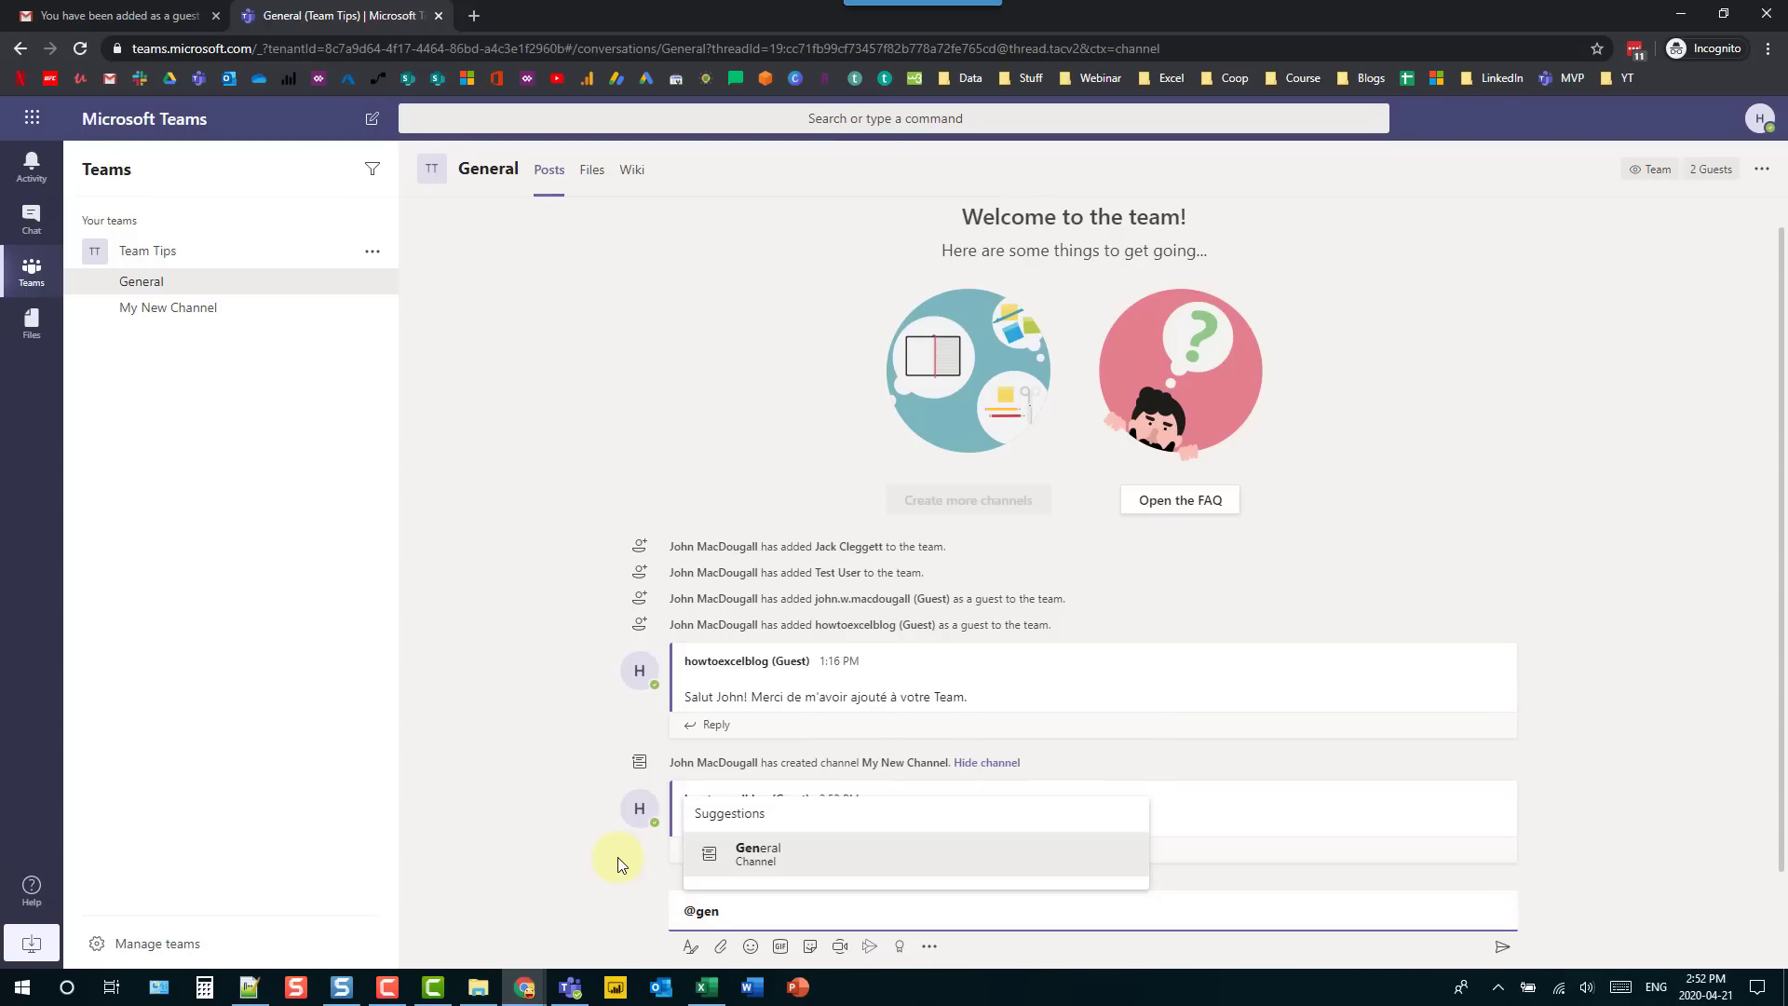
{"action": "key", "text": "Return"}
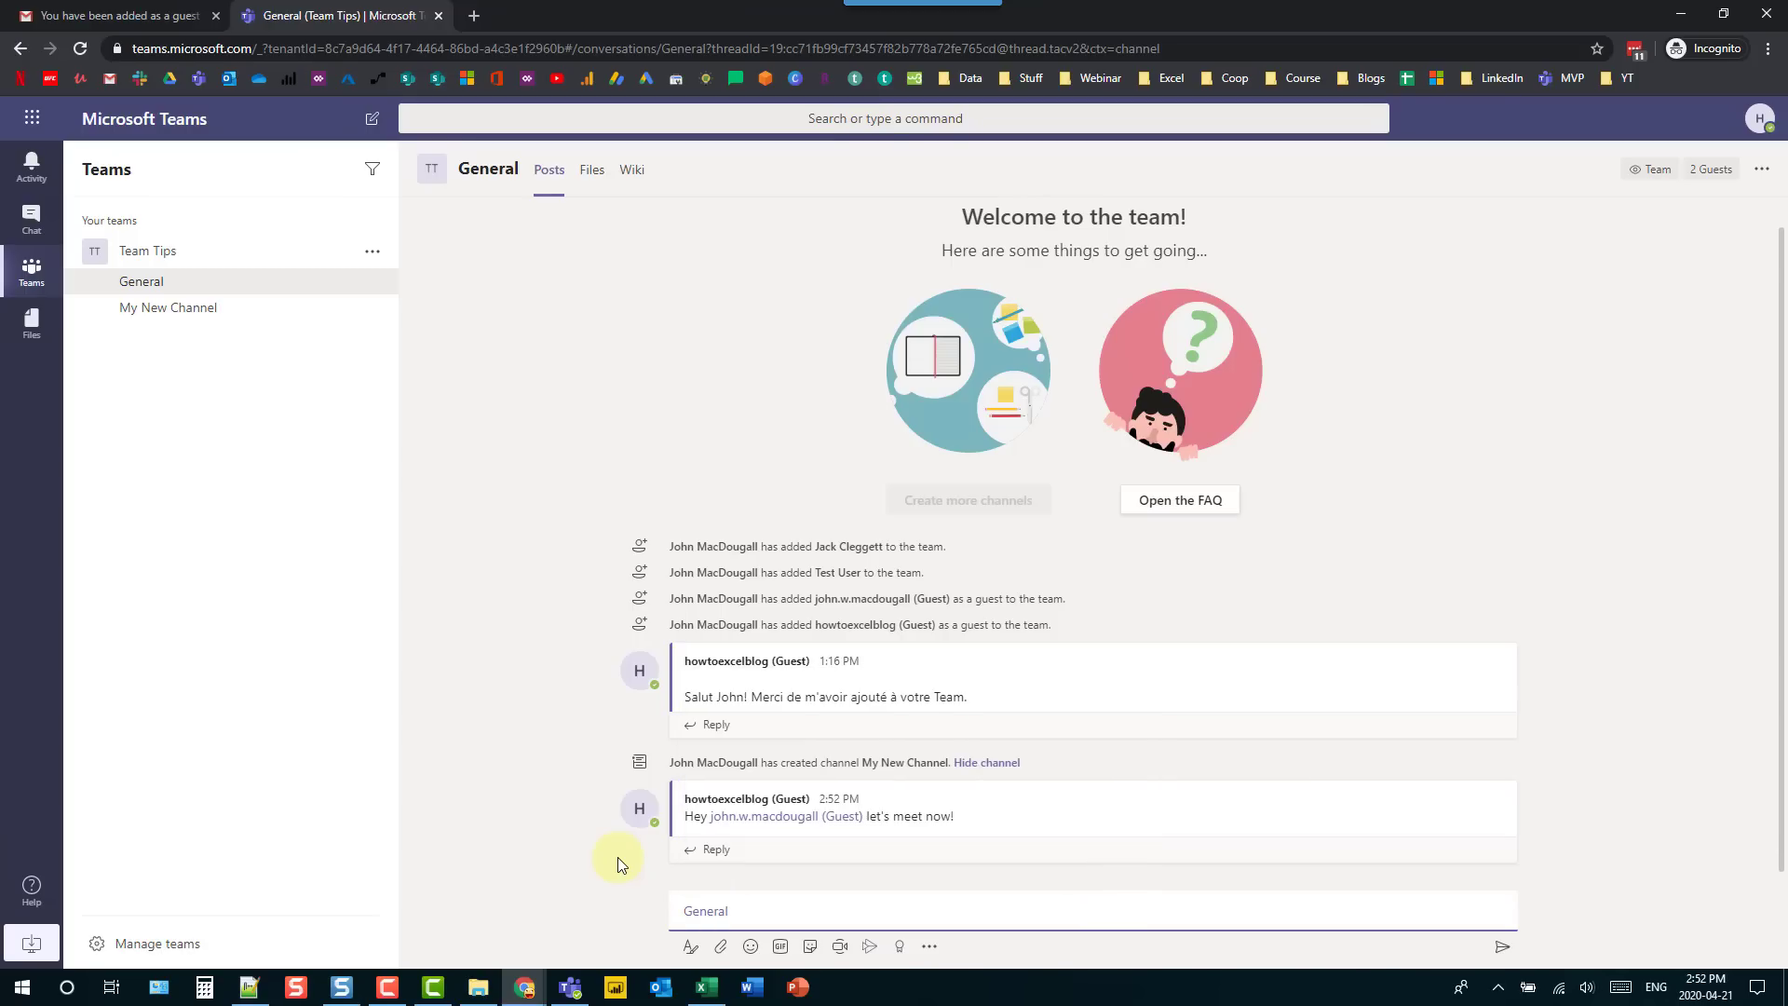
{"action": "key", "text": "Return"}
{"action": "type", "text": "@"}
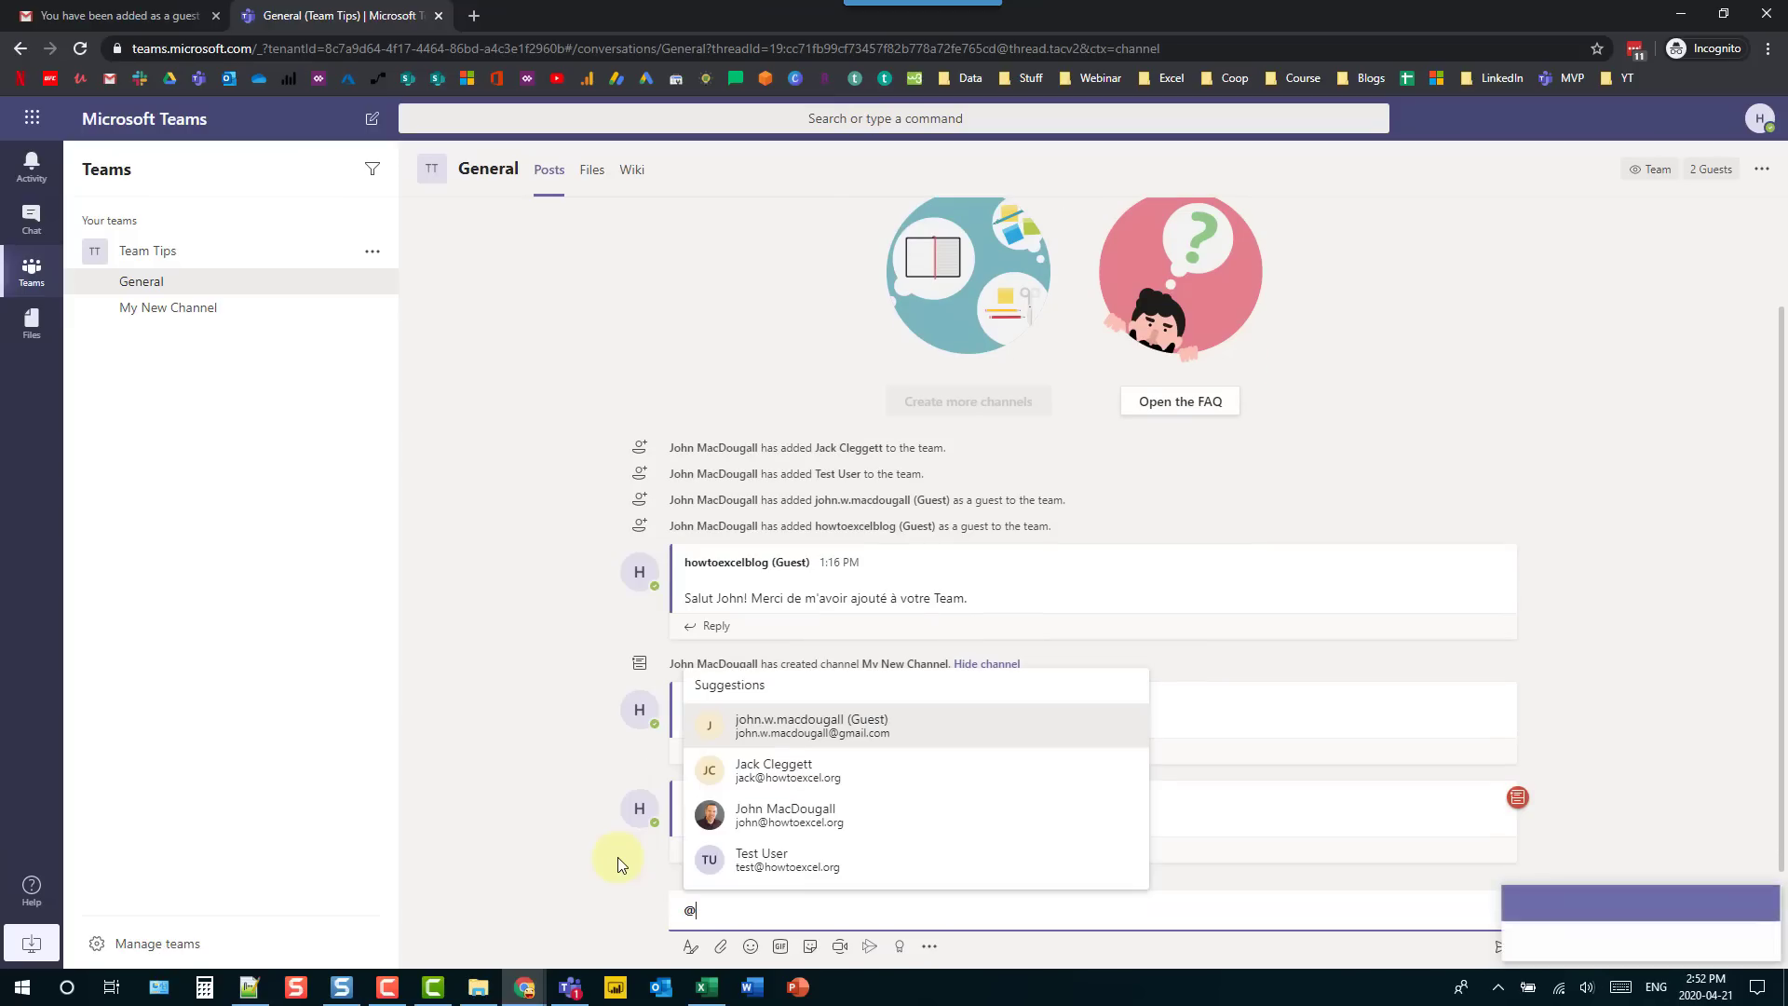
{"action": "type", "text": "team"}
{"action": "left_click", "coordinate": [769, 862]}
{"action": "key", "text": "Return"}
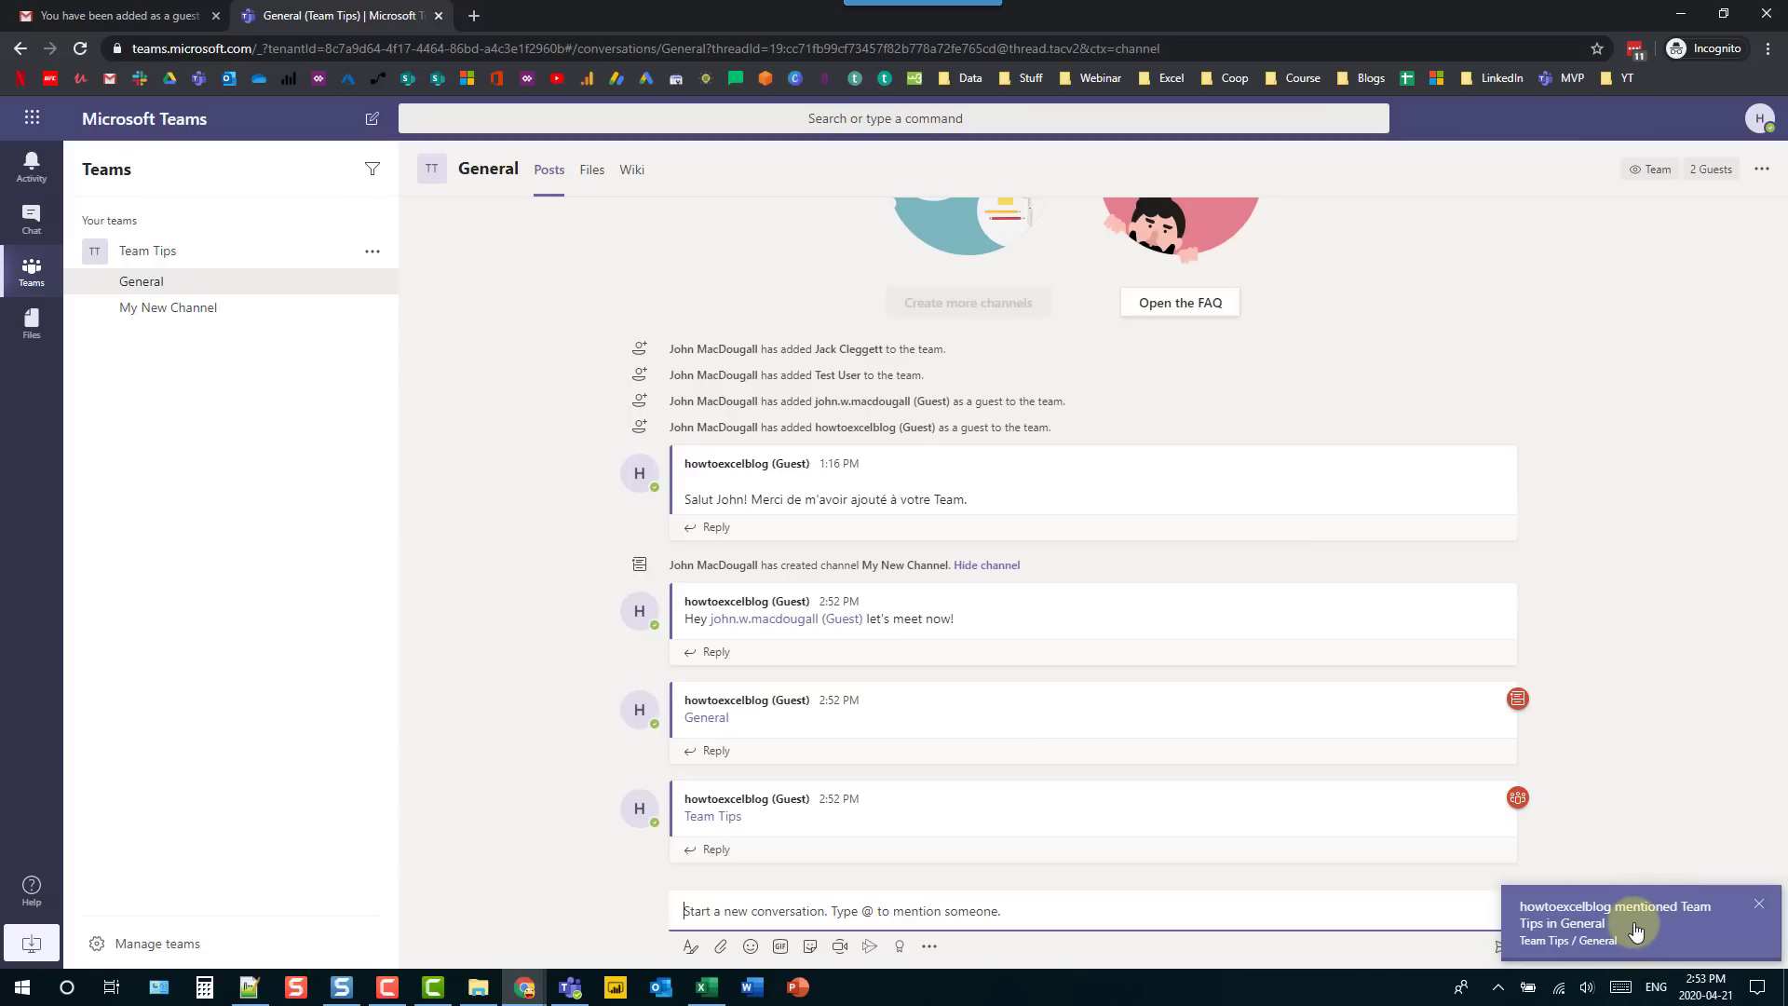
{"action": "left_click", "coordinate": [1636, 929]}
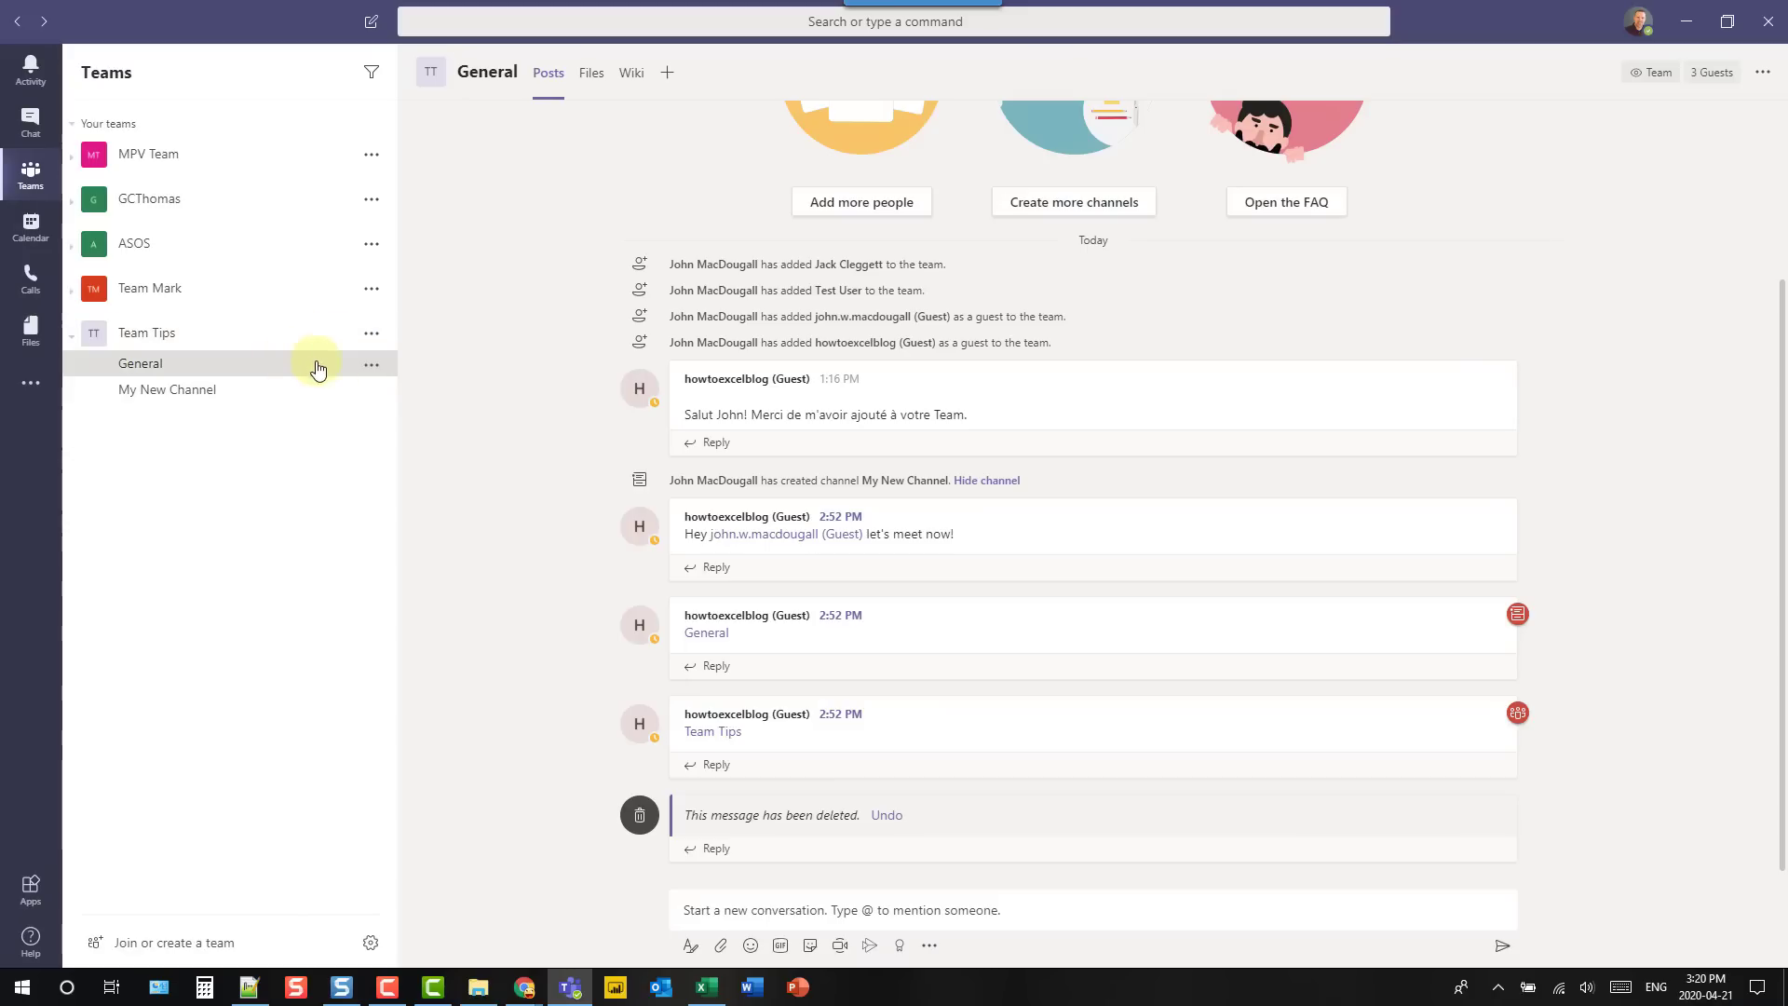
- Copy the General channel's email address and go to the Hello draft in Outlook
{"action": "left_click", "coordinate": [370, 365]}
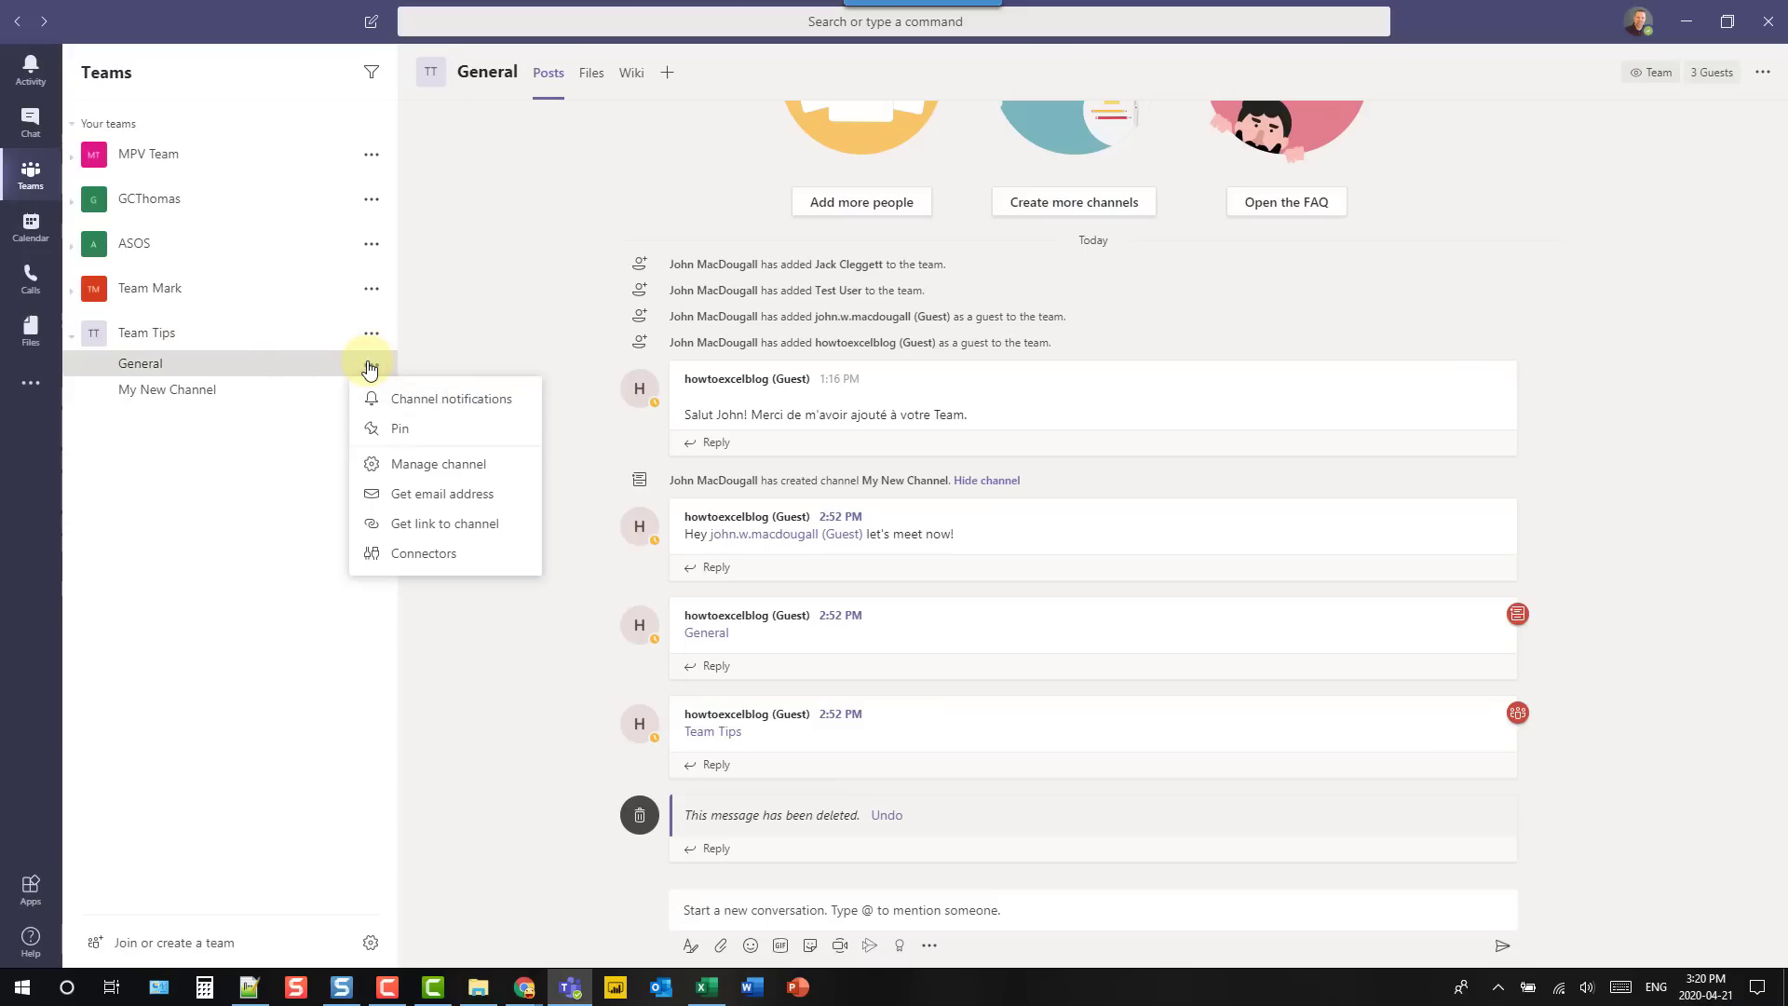
{"action": "left_click", "coordinate": [389, 493]}
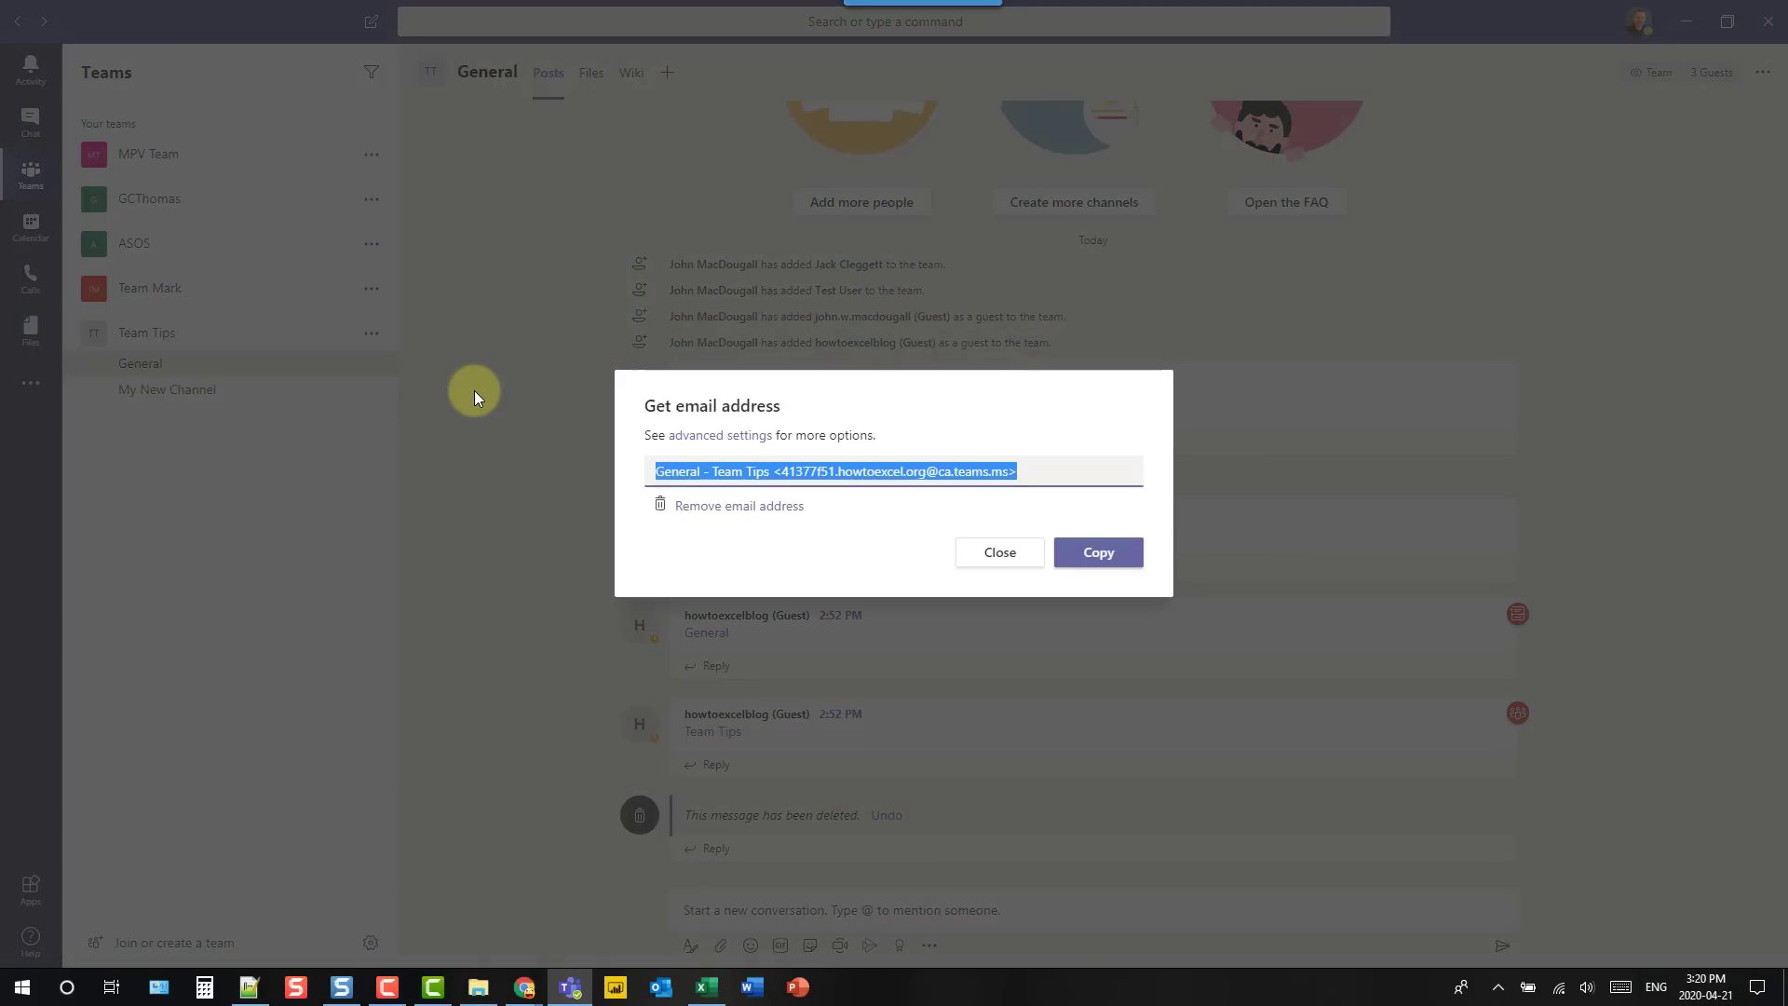
{"action": "left_click", "coordinate": [1095, 552]}
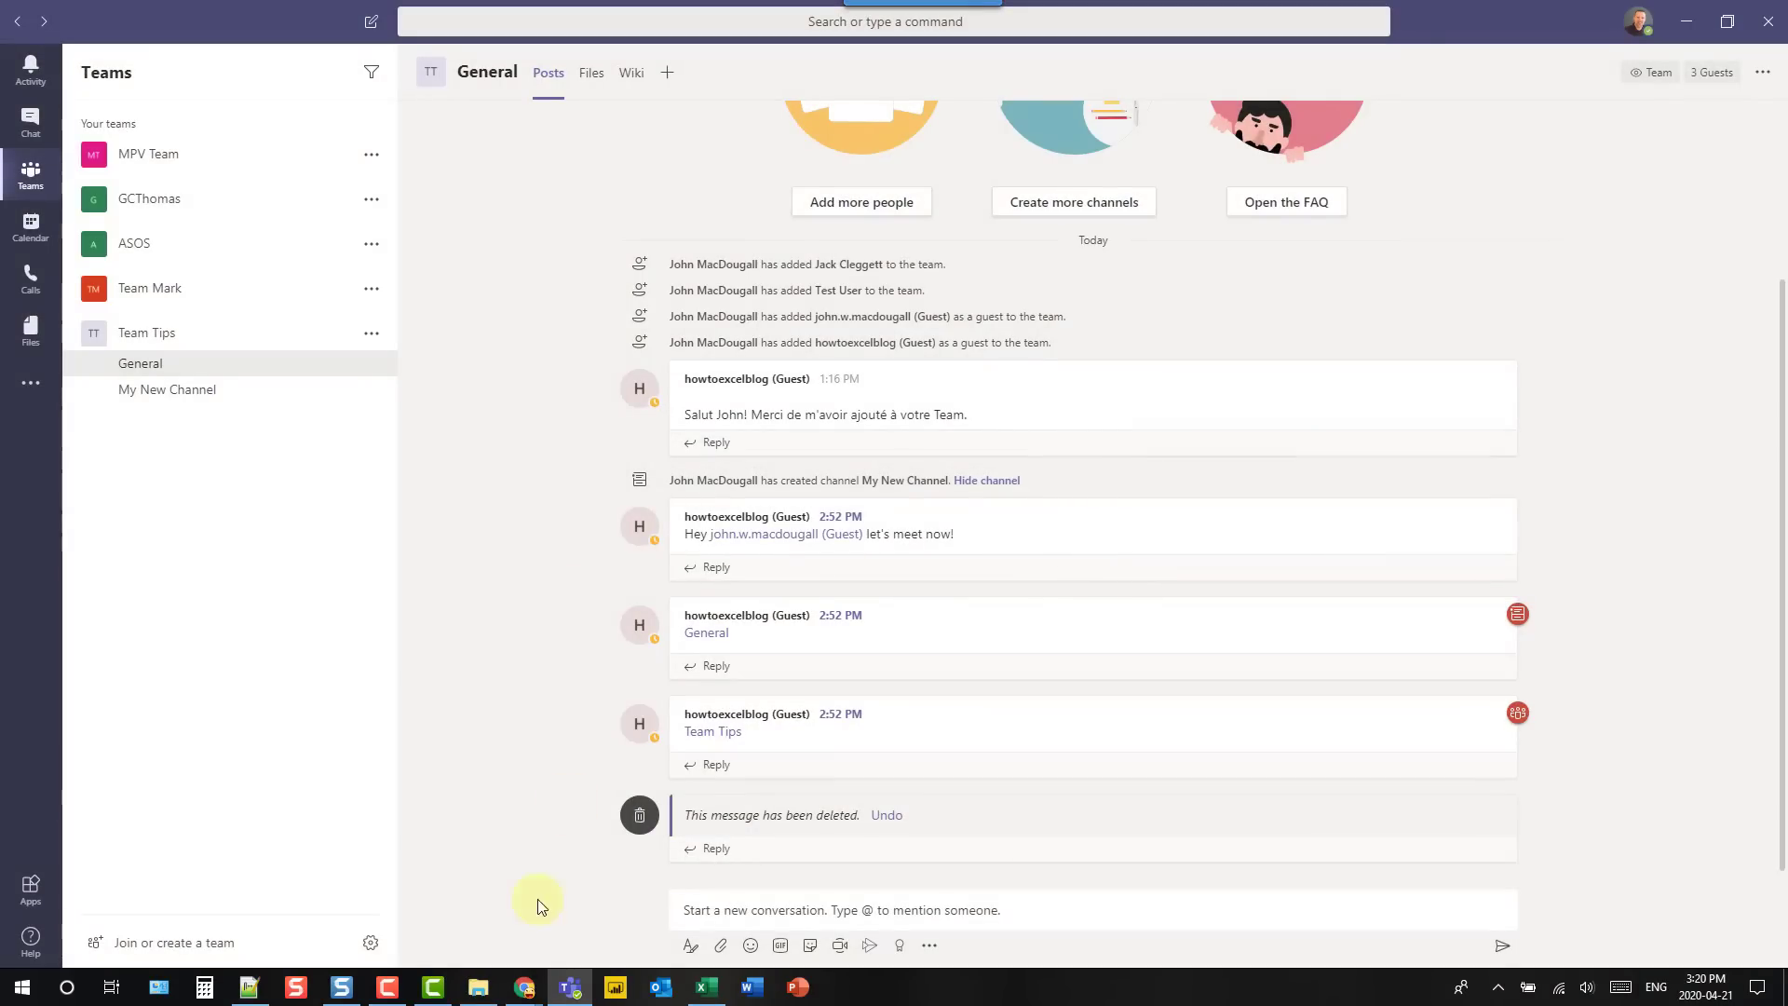
{"action": "mouse_move", "coordinate": [524, 988]}
{"action": "left_click", "coordinate": [466, 918]}
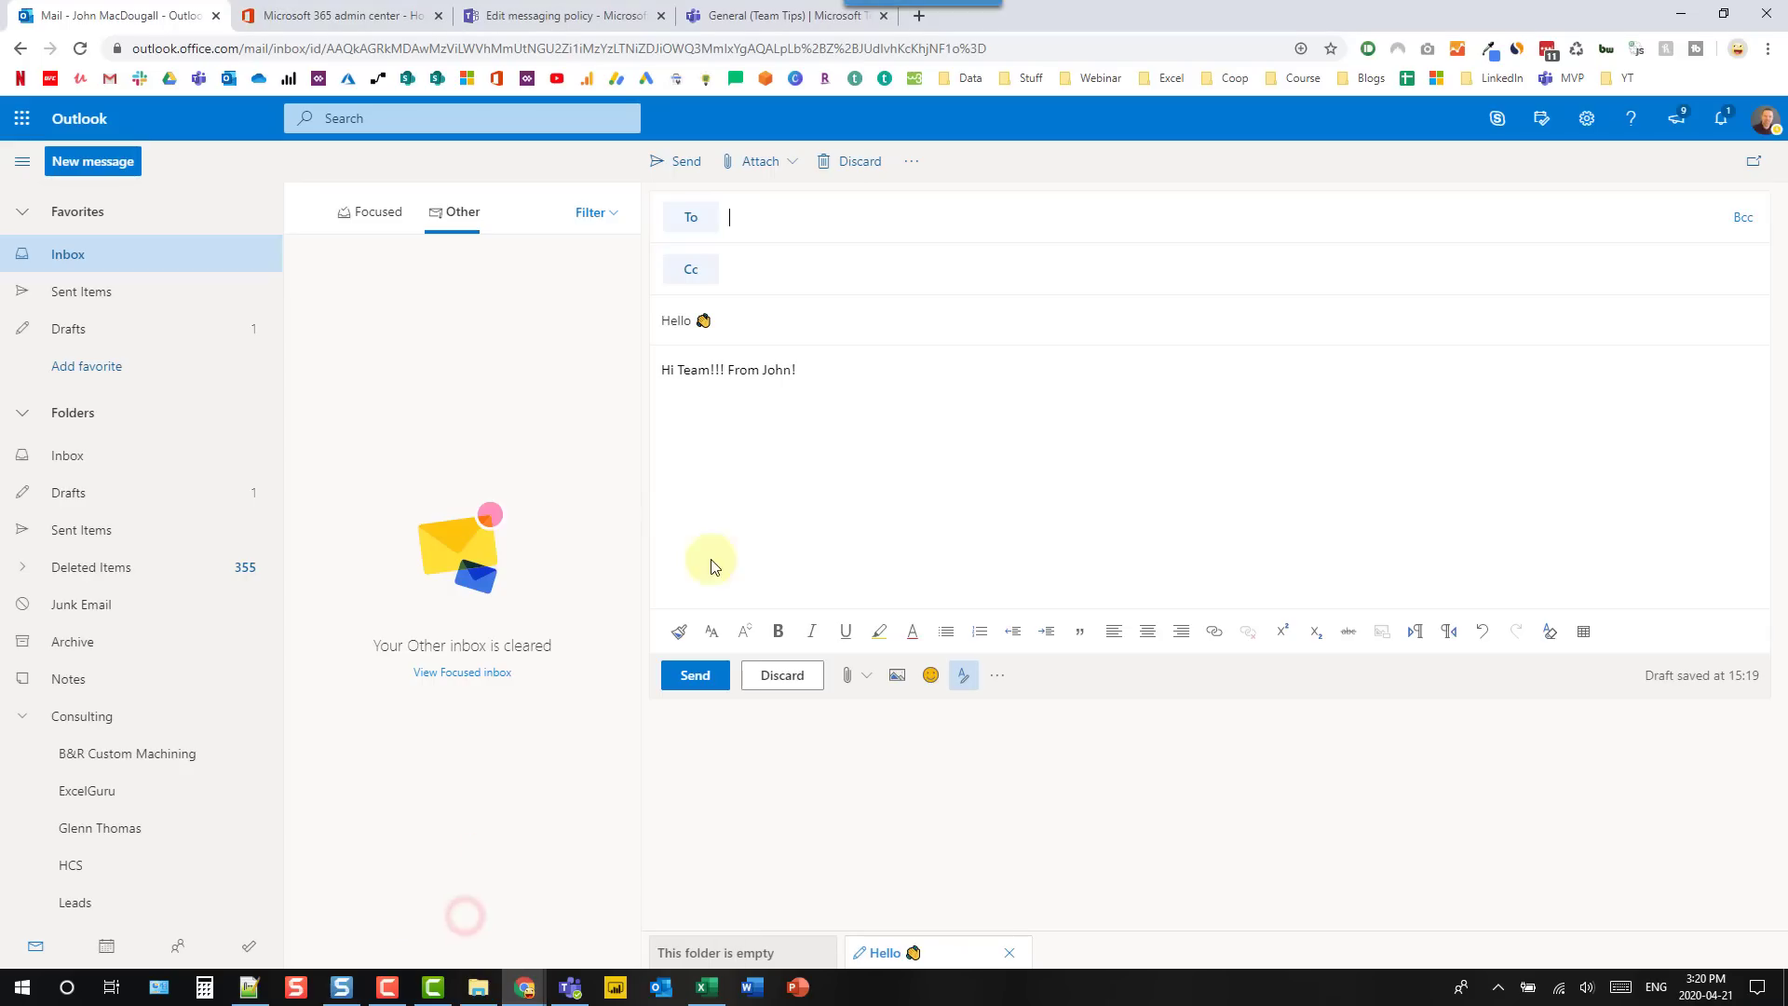
- Send the Hello email to the pasted General channel address and return to Teams
{"action": "left_click", "coordinate": [792, 217]}
{"action": "key", "text": "ctrl+v"}
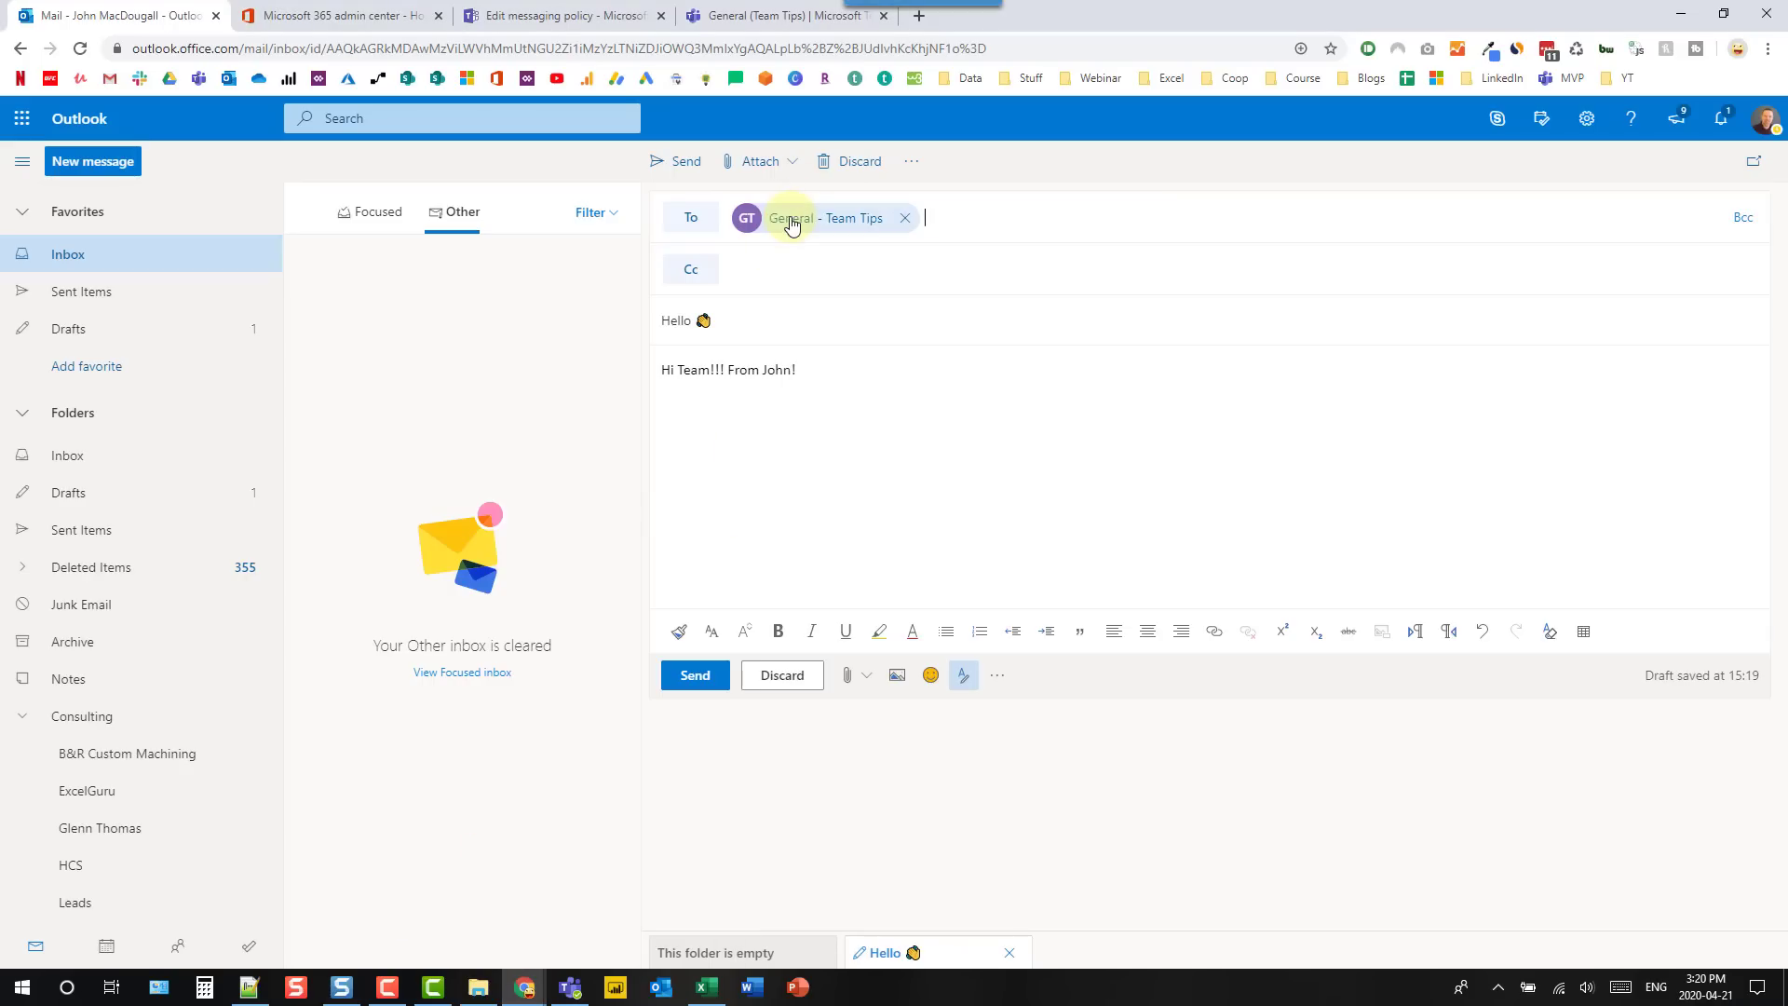
{"action": "left_click", "coordinate": [694, 676]}
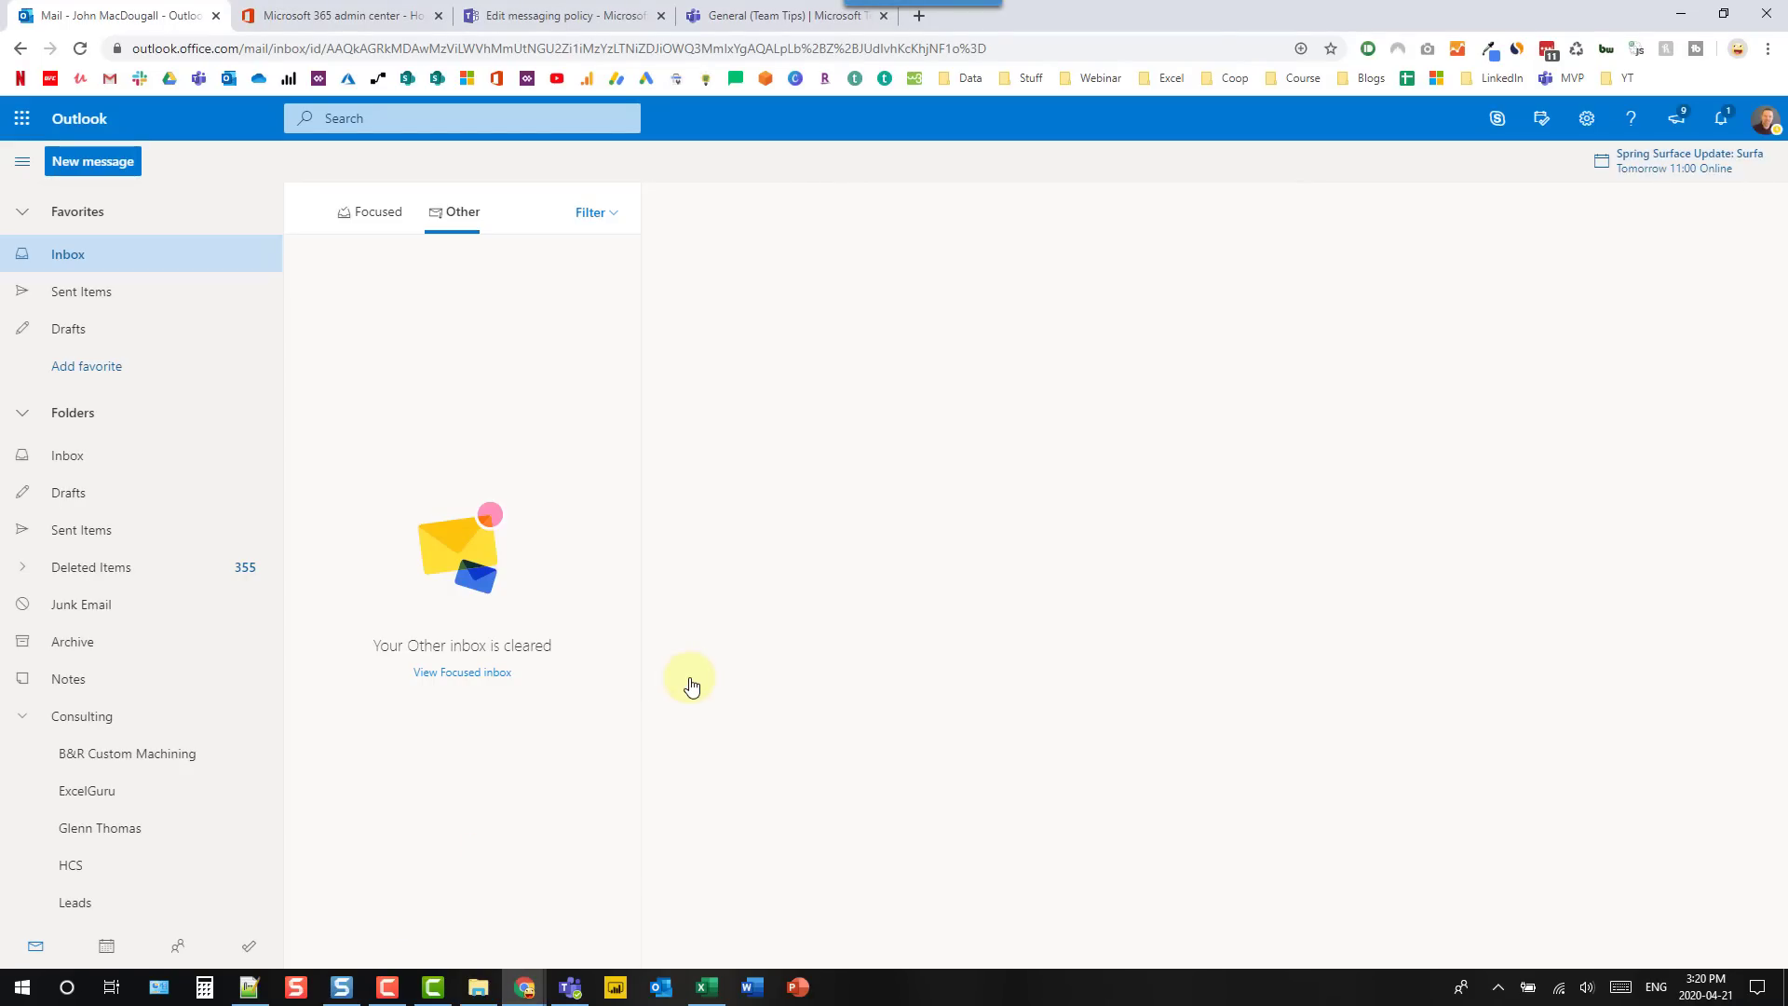
{"action": "left_click", "coordinate": [571, 990]}
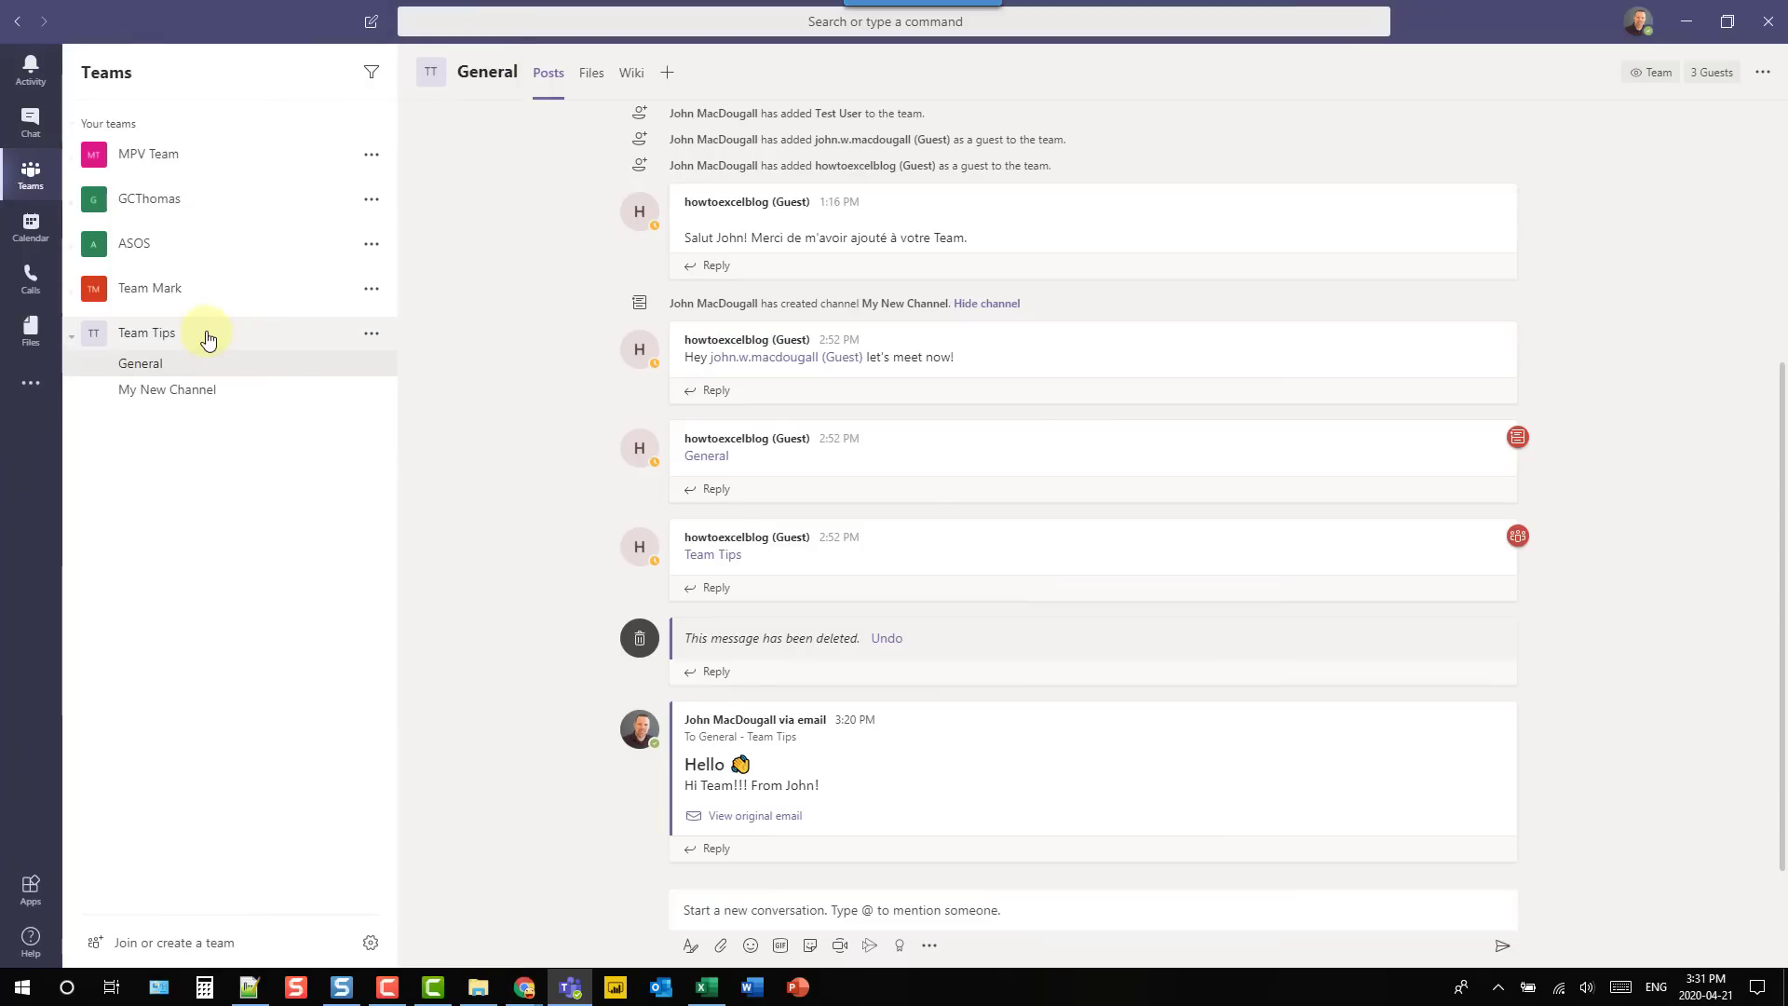
- Move Team Tips to the top of the team list and hide My New Channel
{"action": "left_click_drag", "start_coordinate": [207, 337], "coordinate": [240, 137]}
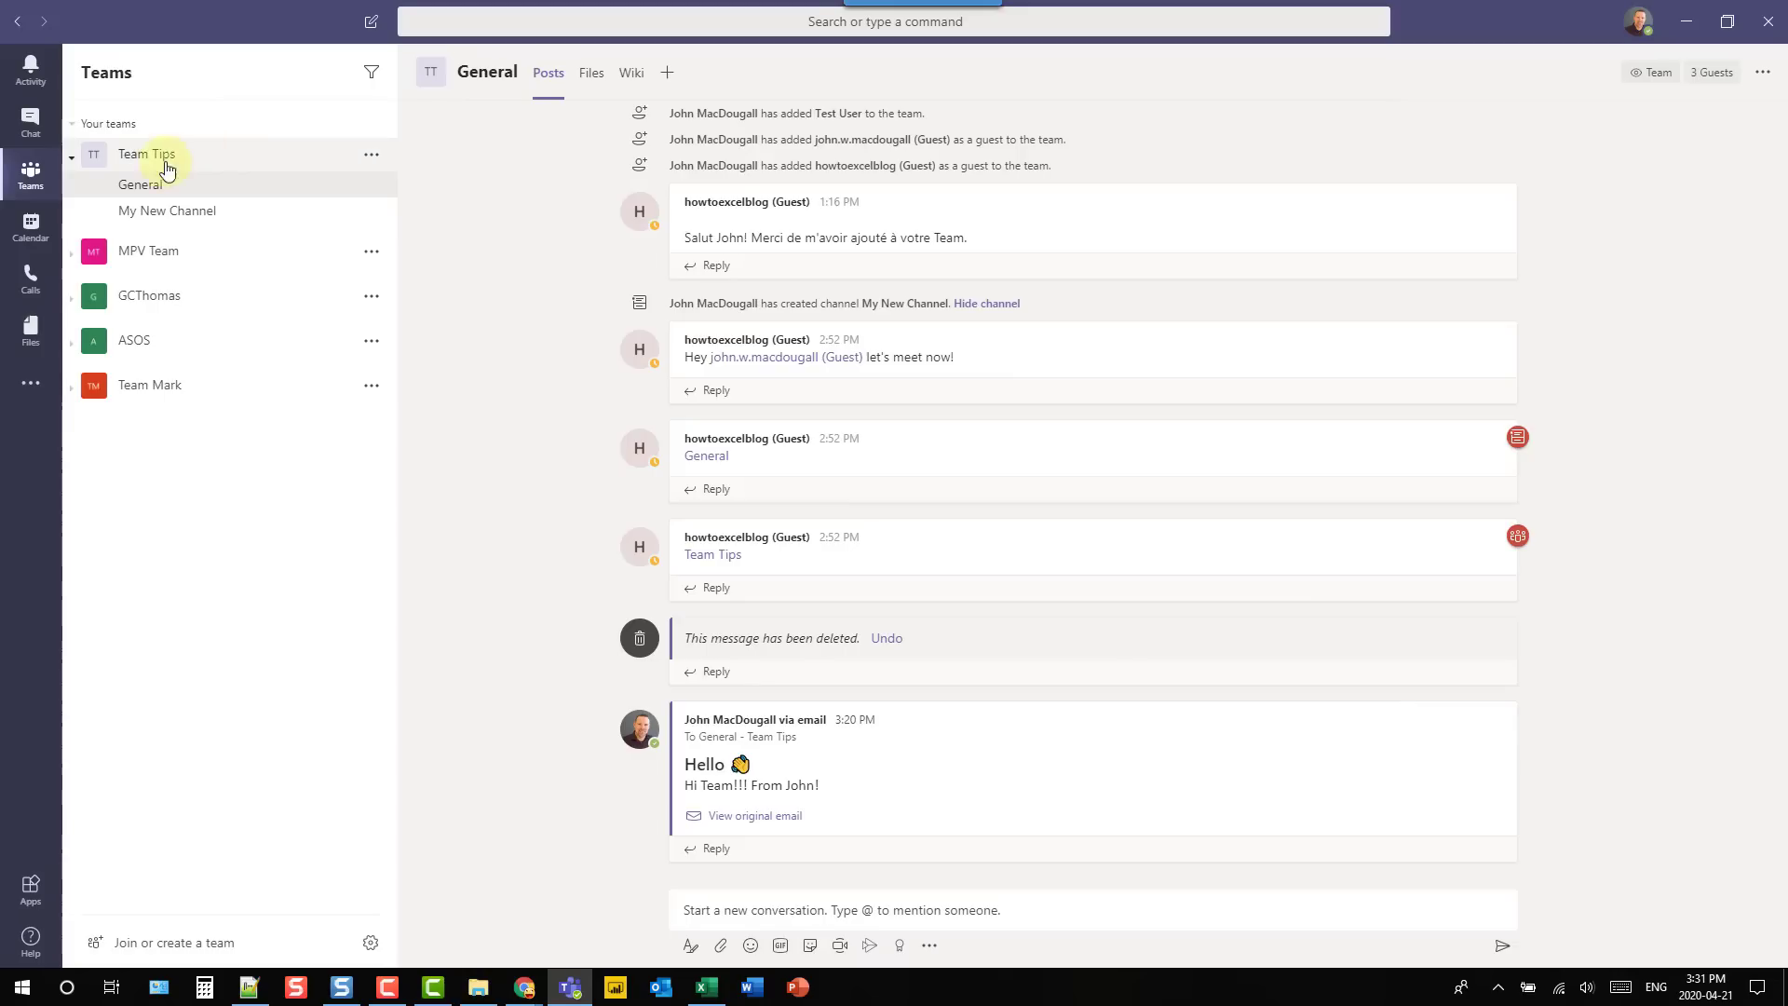
{"action": "left_click", "coordinate": [213, 215]}
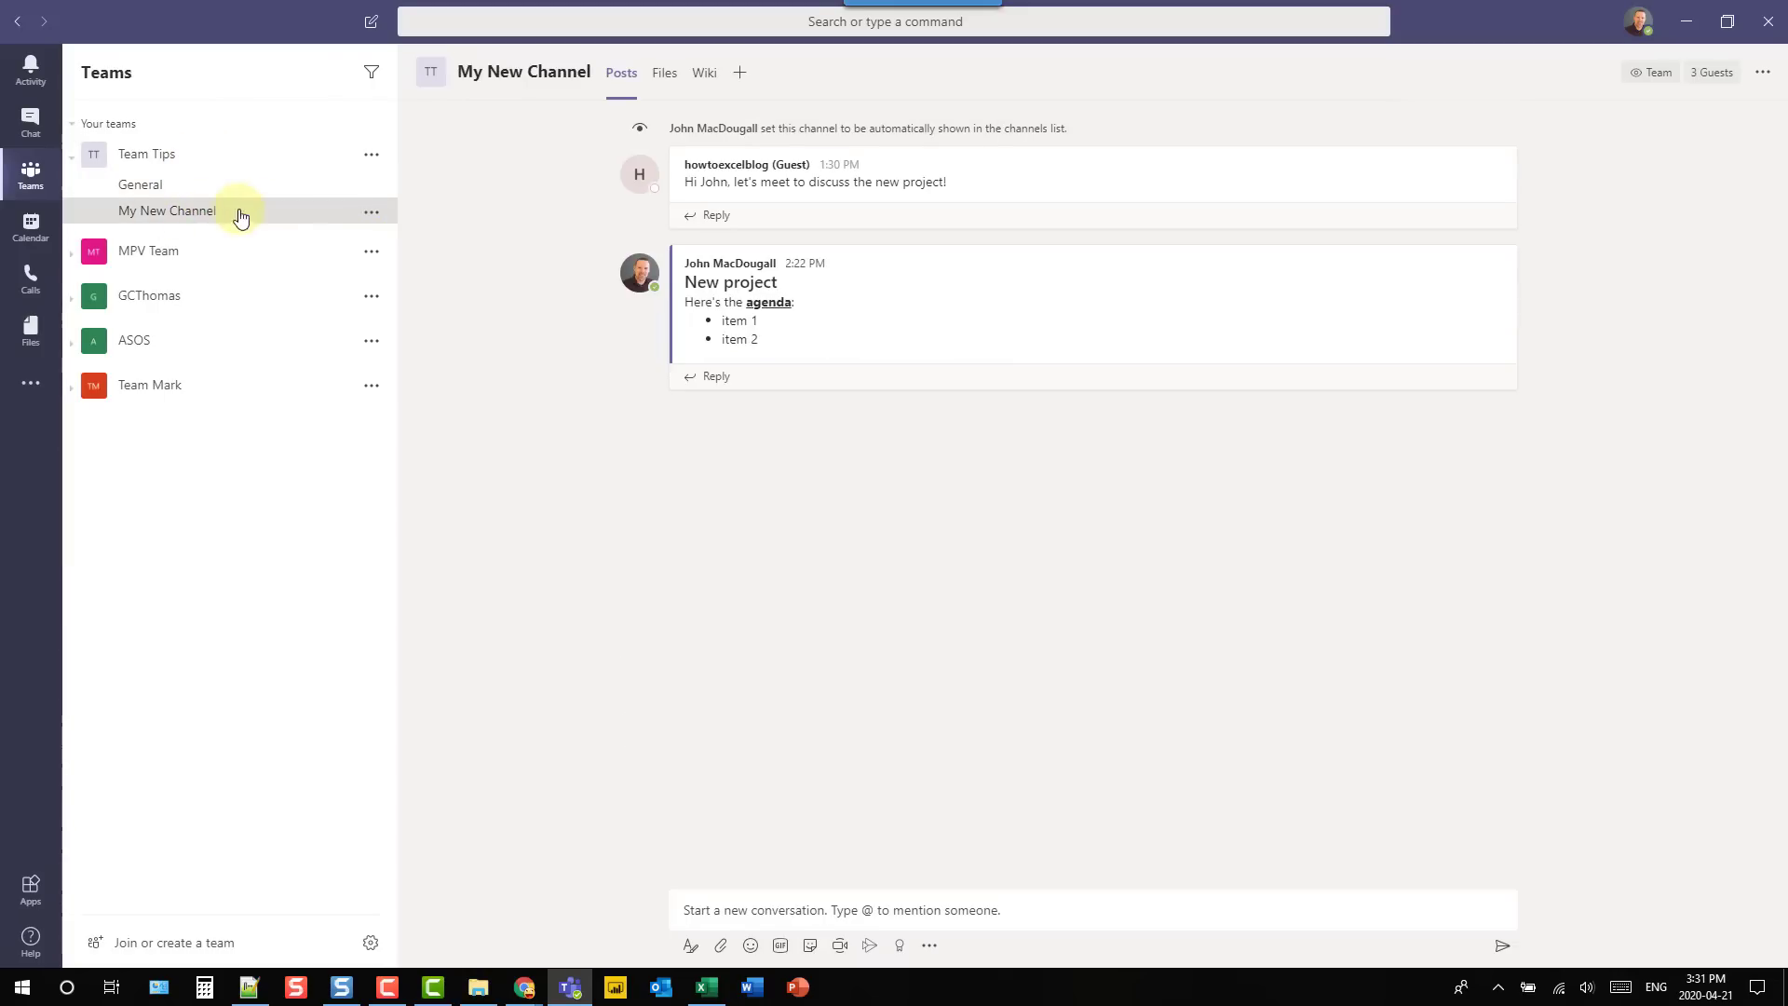
{"action": "left_click", "coordinate": [371, 213]}
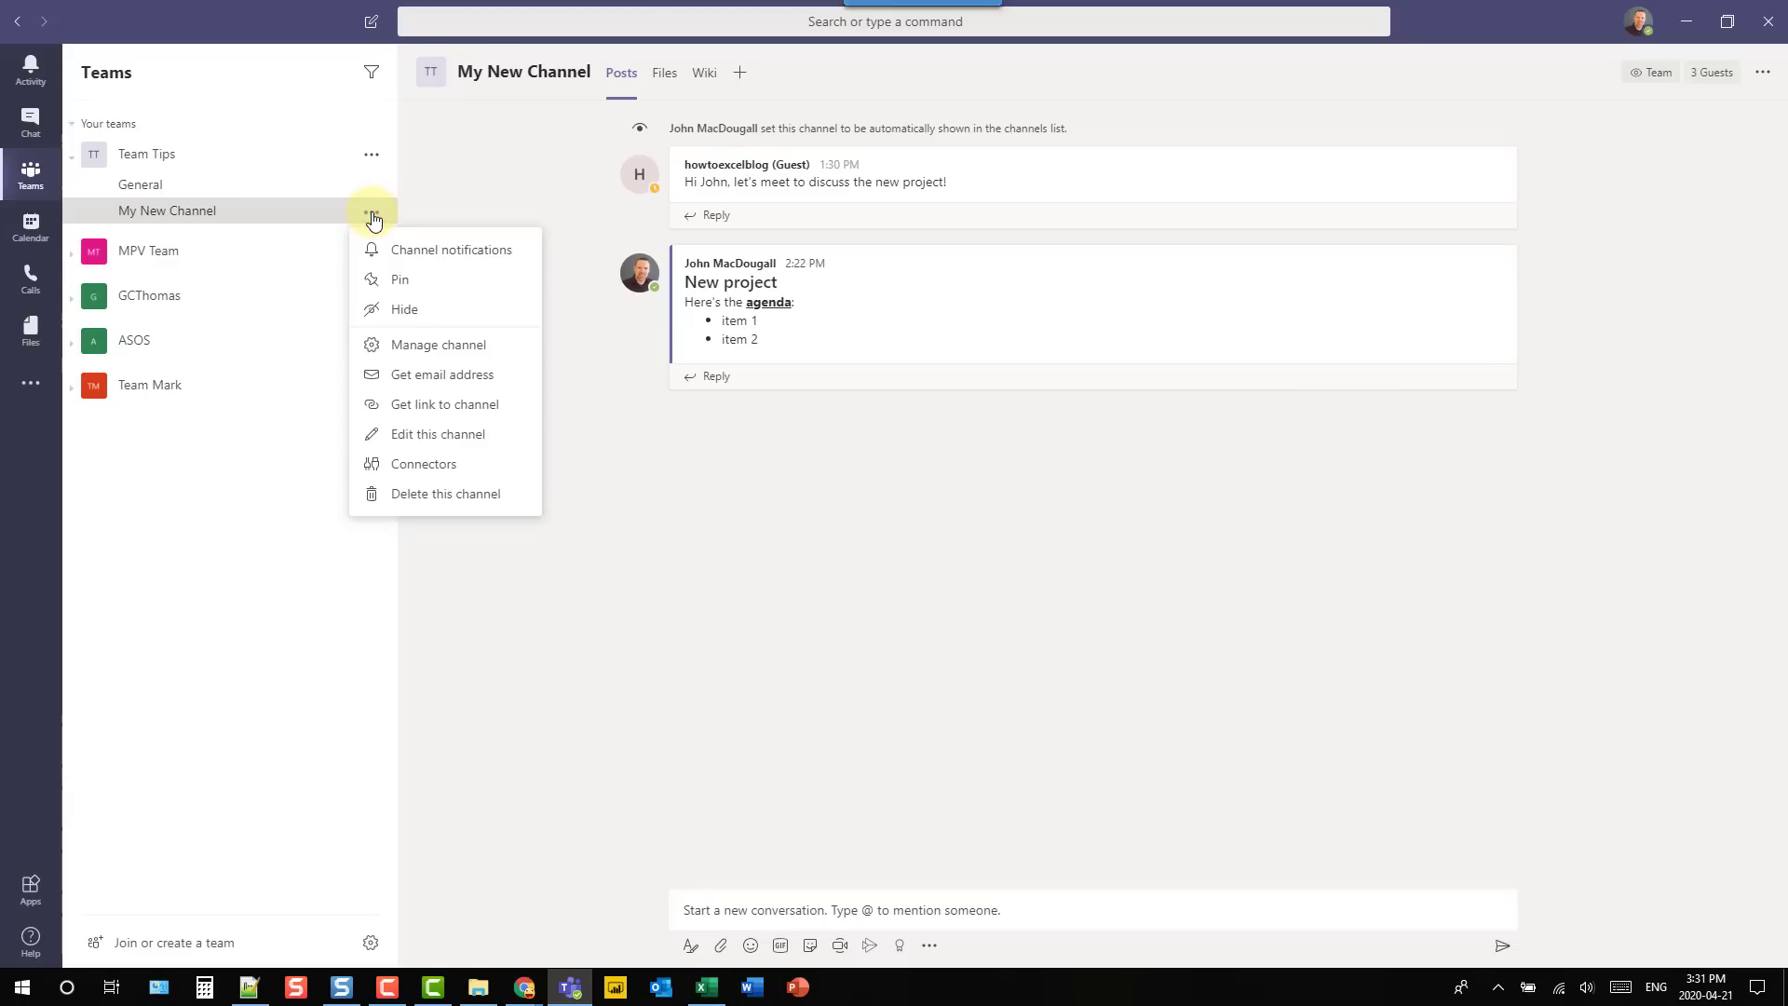
{"action": "left_click", "coordinate": [375, 312]}
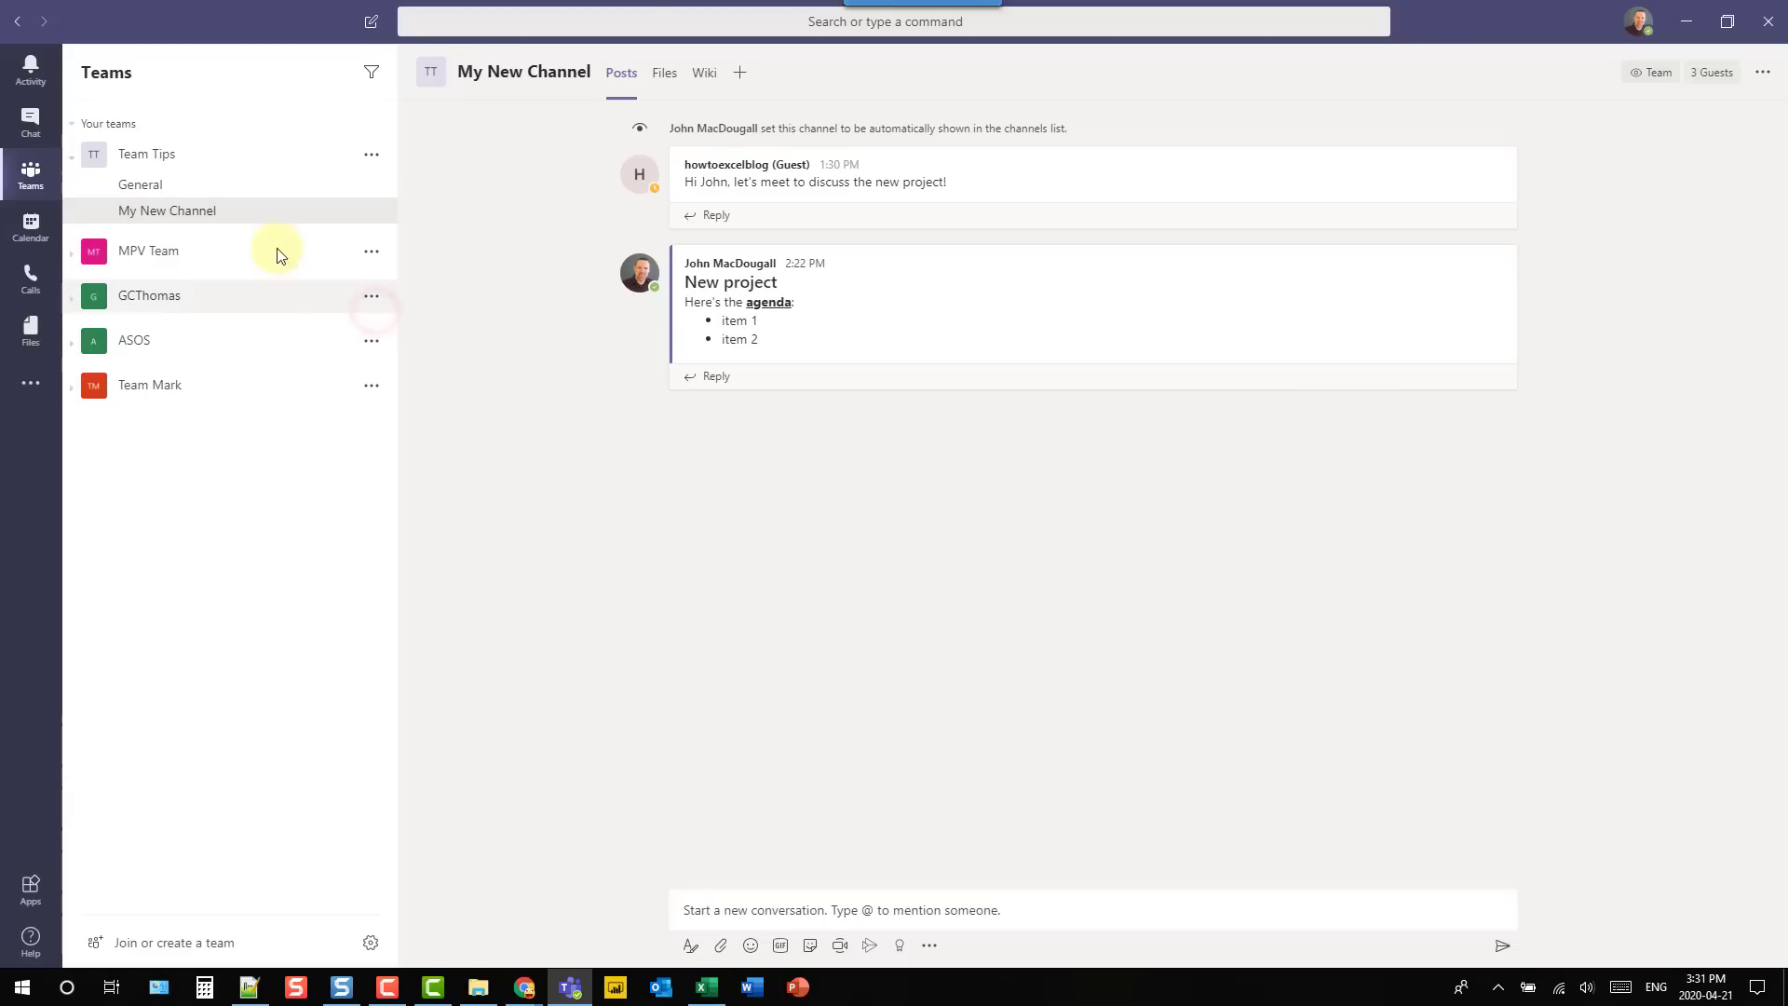
{"action": "left_click", "coordinate": [207, 191]}
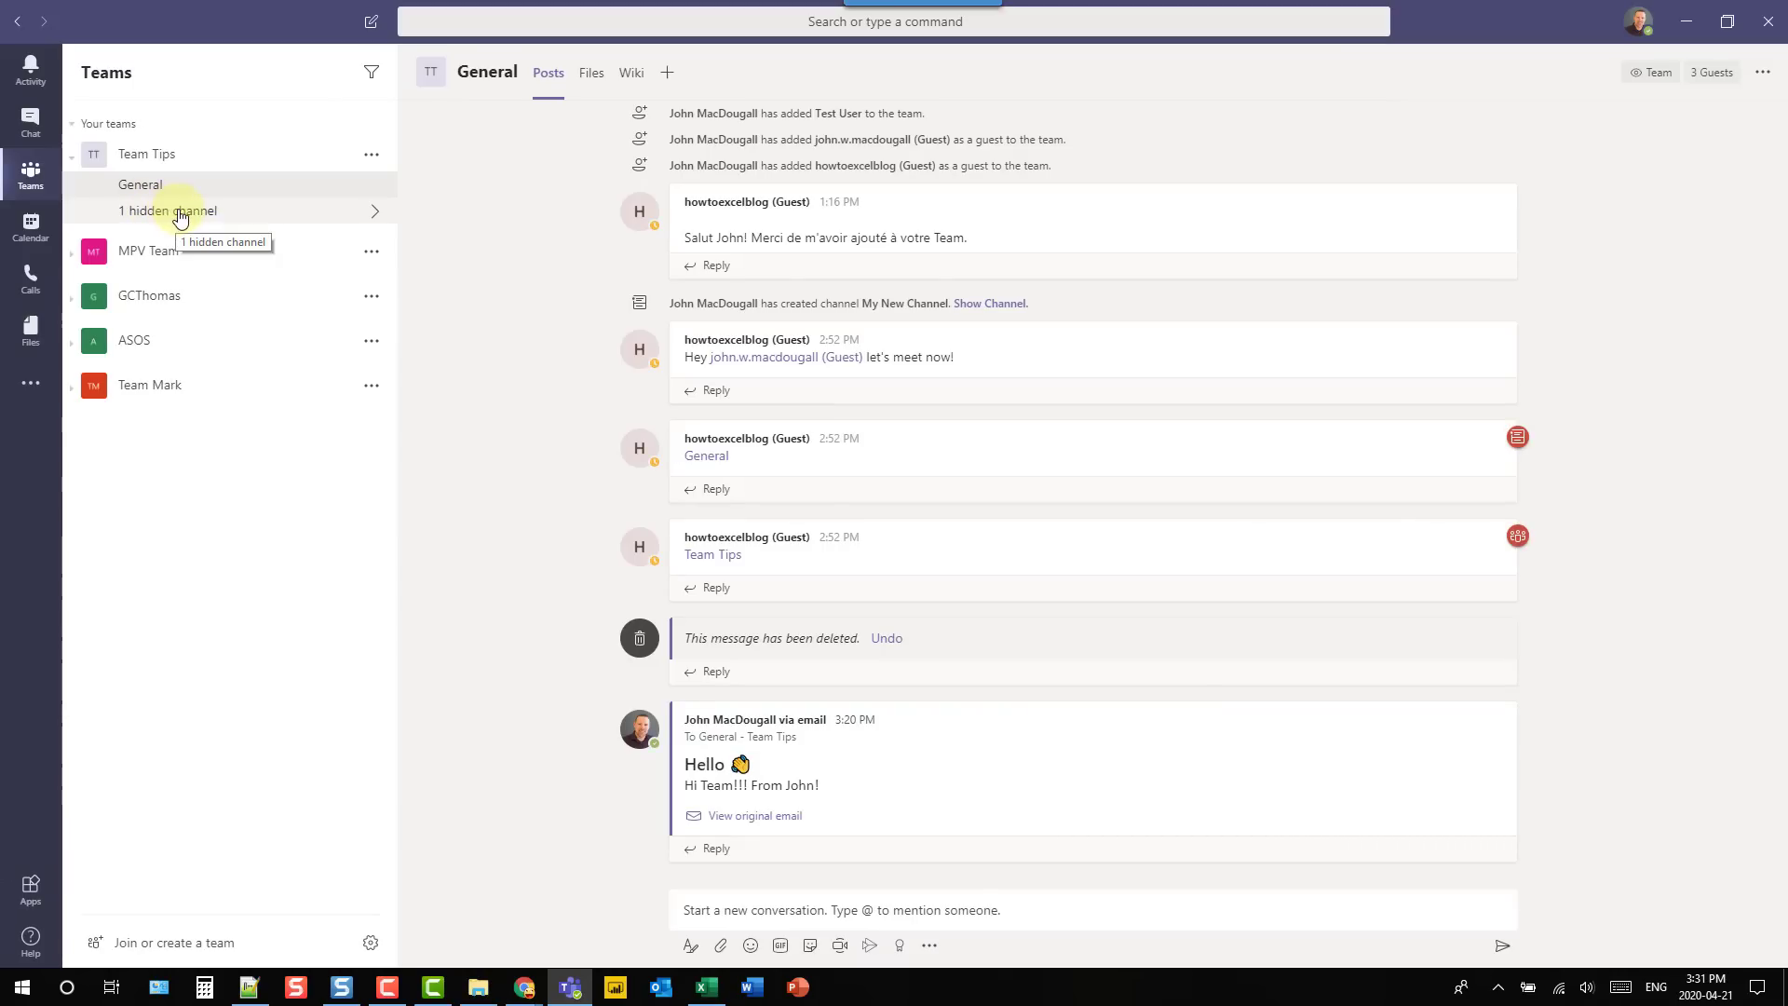
- Show My New Channel again from Team Tips' hidden channels list
{"action": "left_click", "coordinate": [206, 213]}
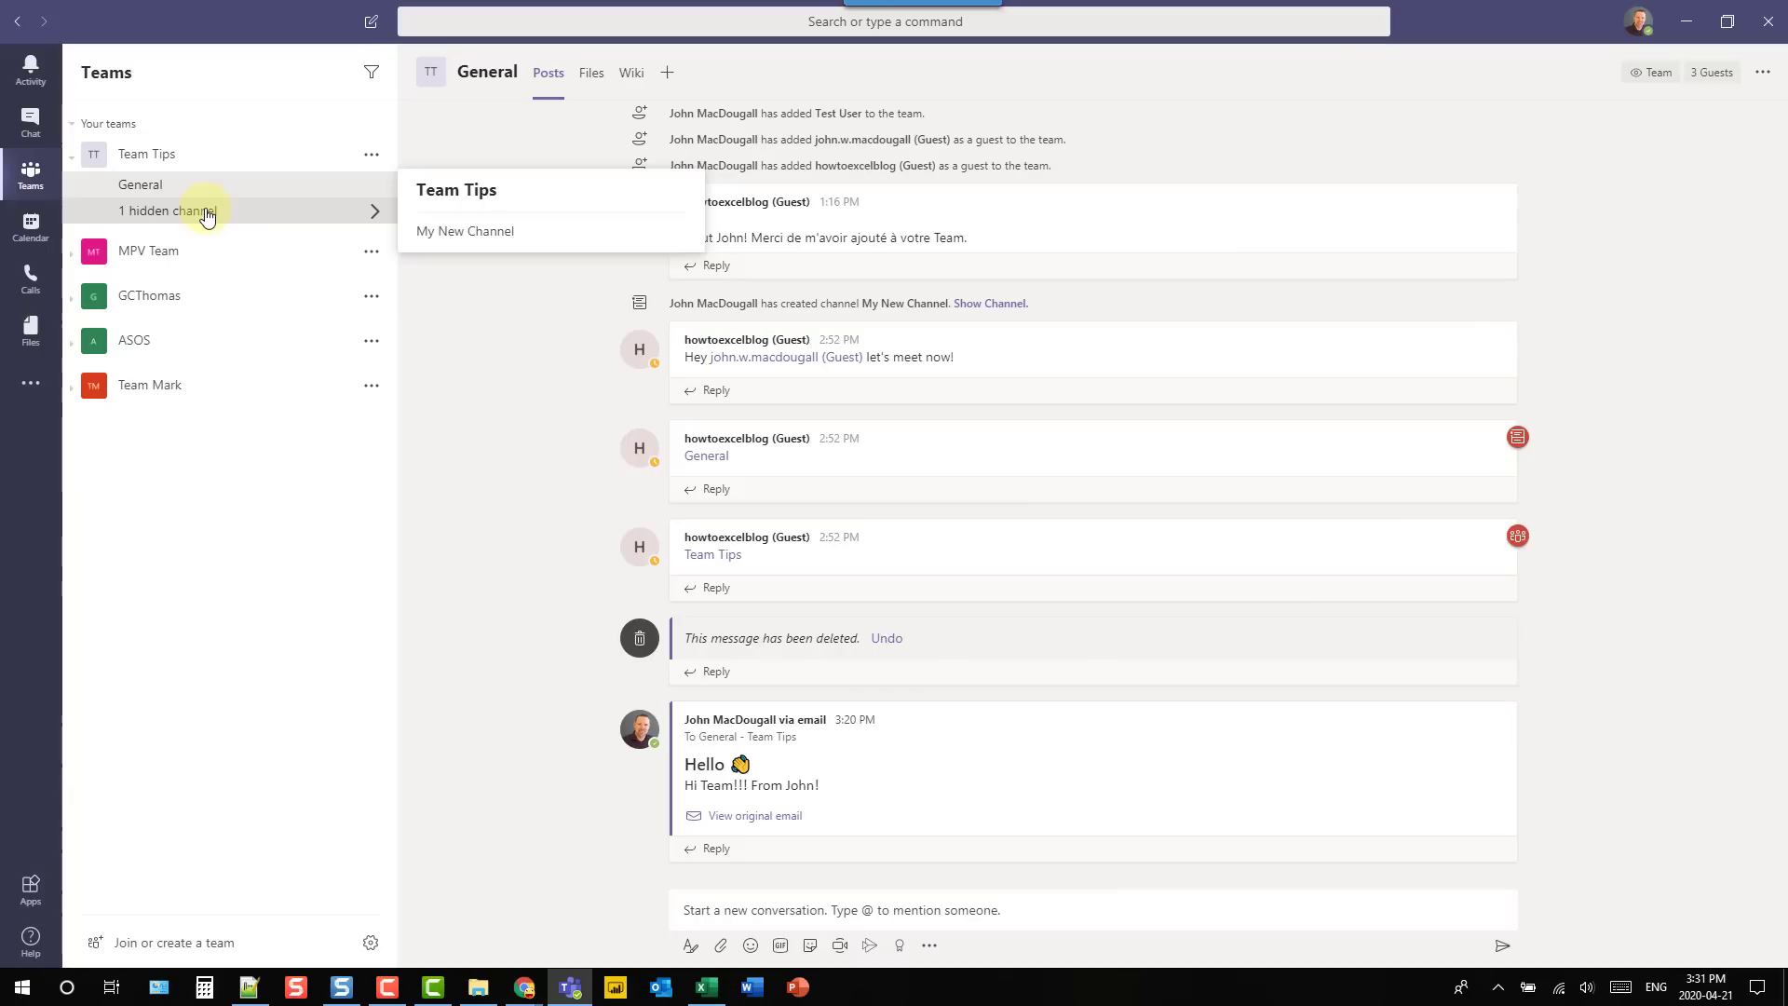
{"action": "mouse_move", "coordinate": [641, 232]}
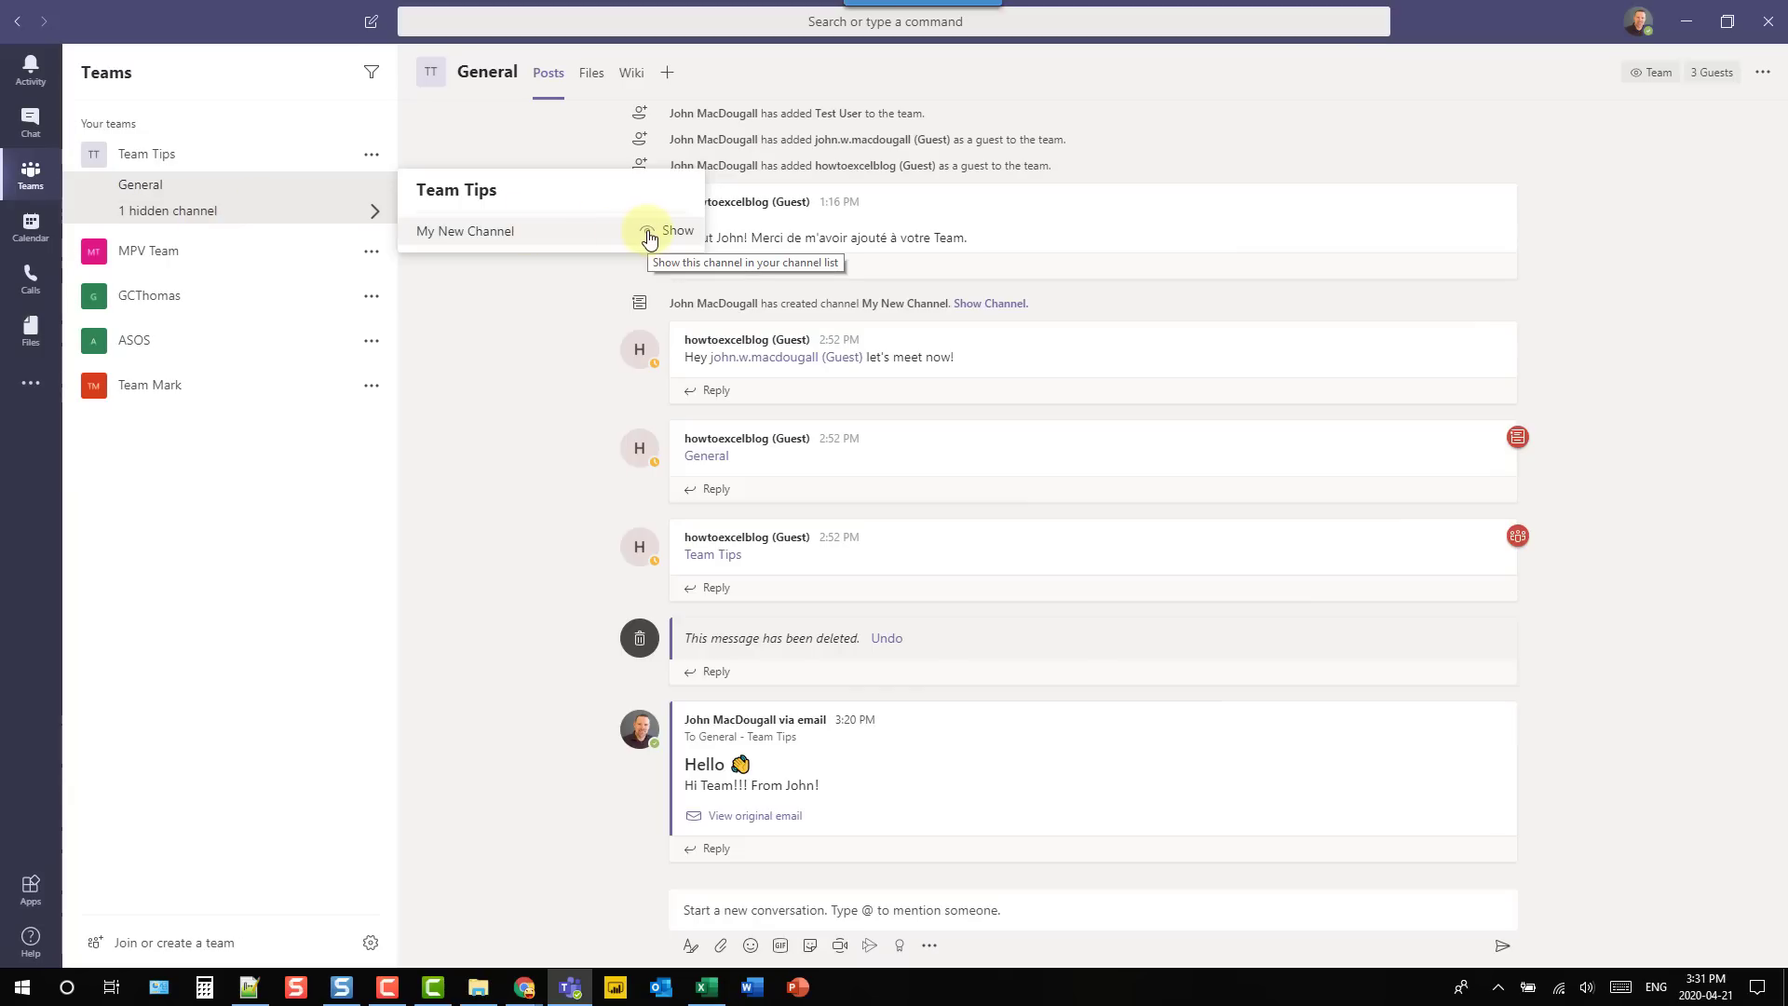
{"action": "left_click", "coordinate": [230, 215]}
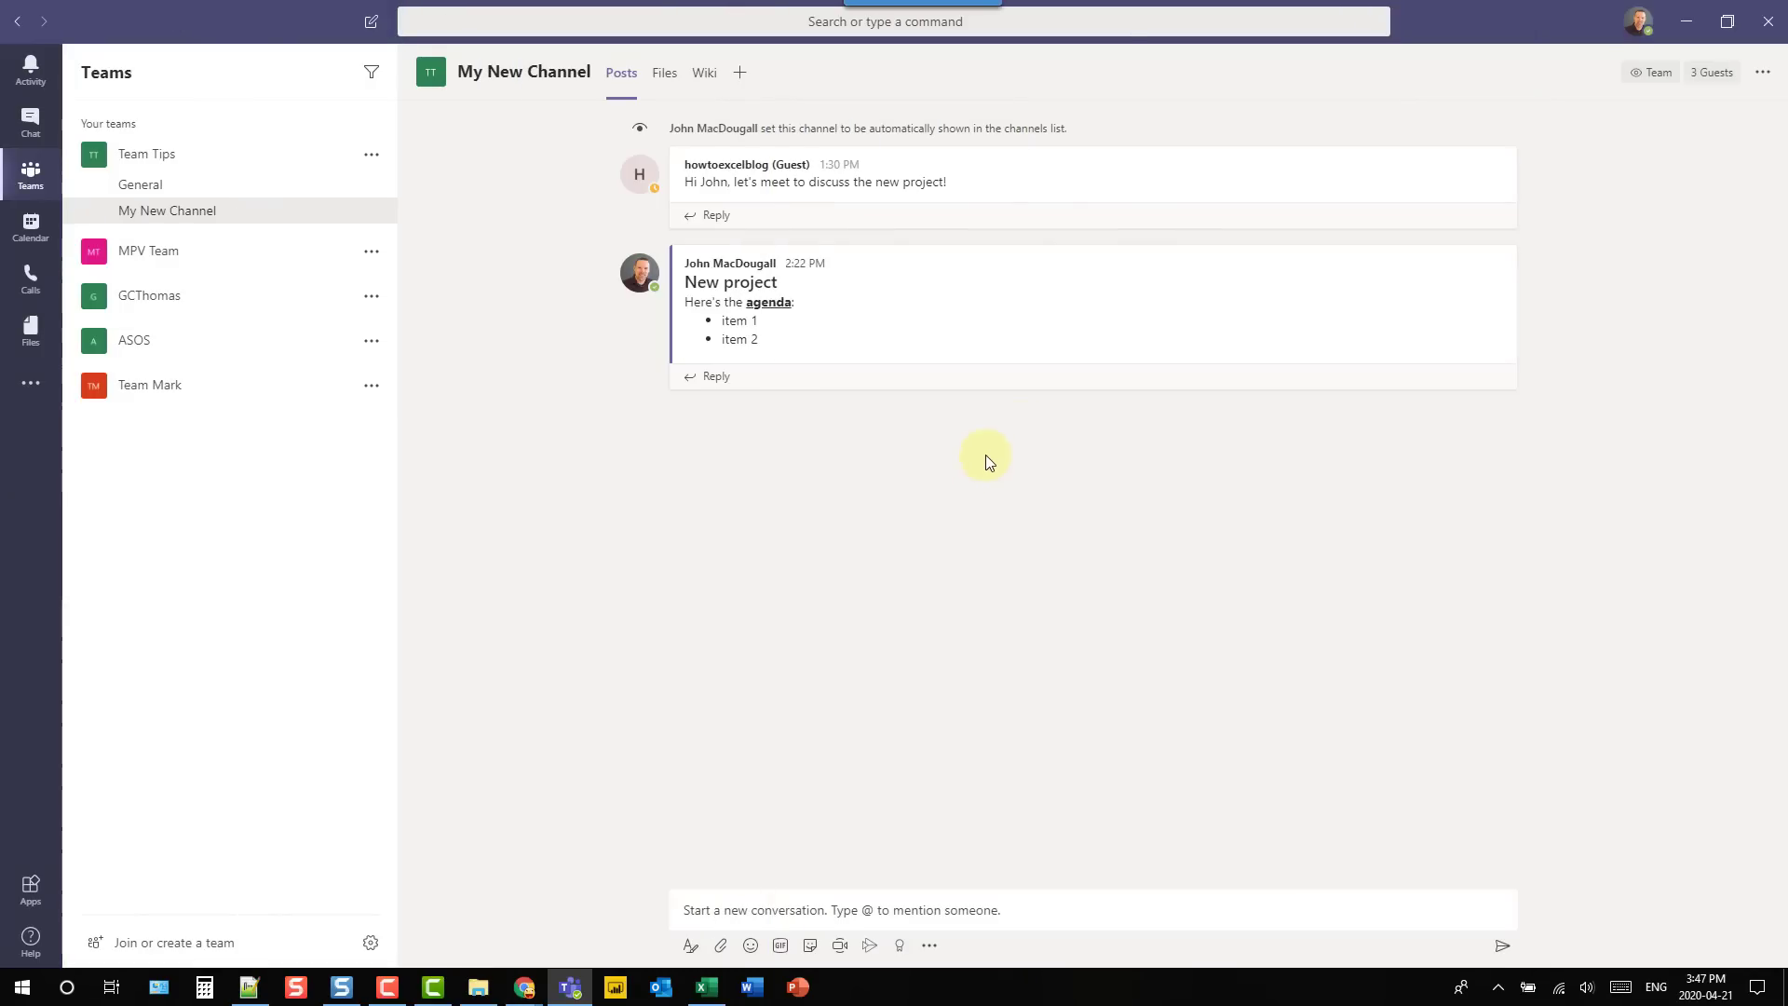
- Open the New project post in Immersive Reader and play, then stop, reading it aloud
{"action": "mouse_move", "coordinate": [1124, 334]}
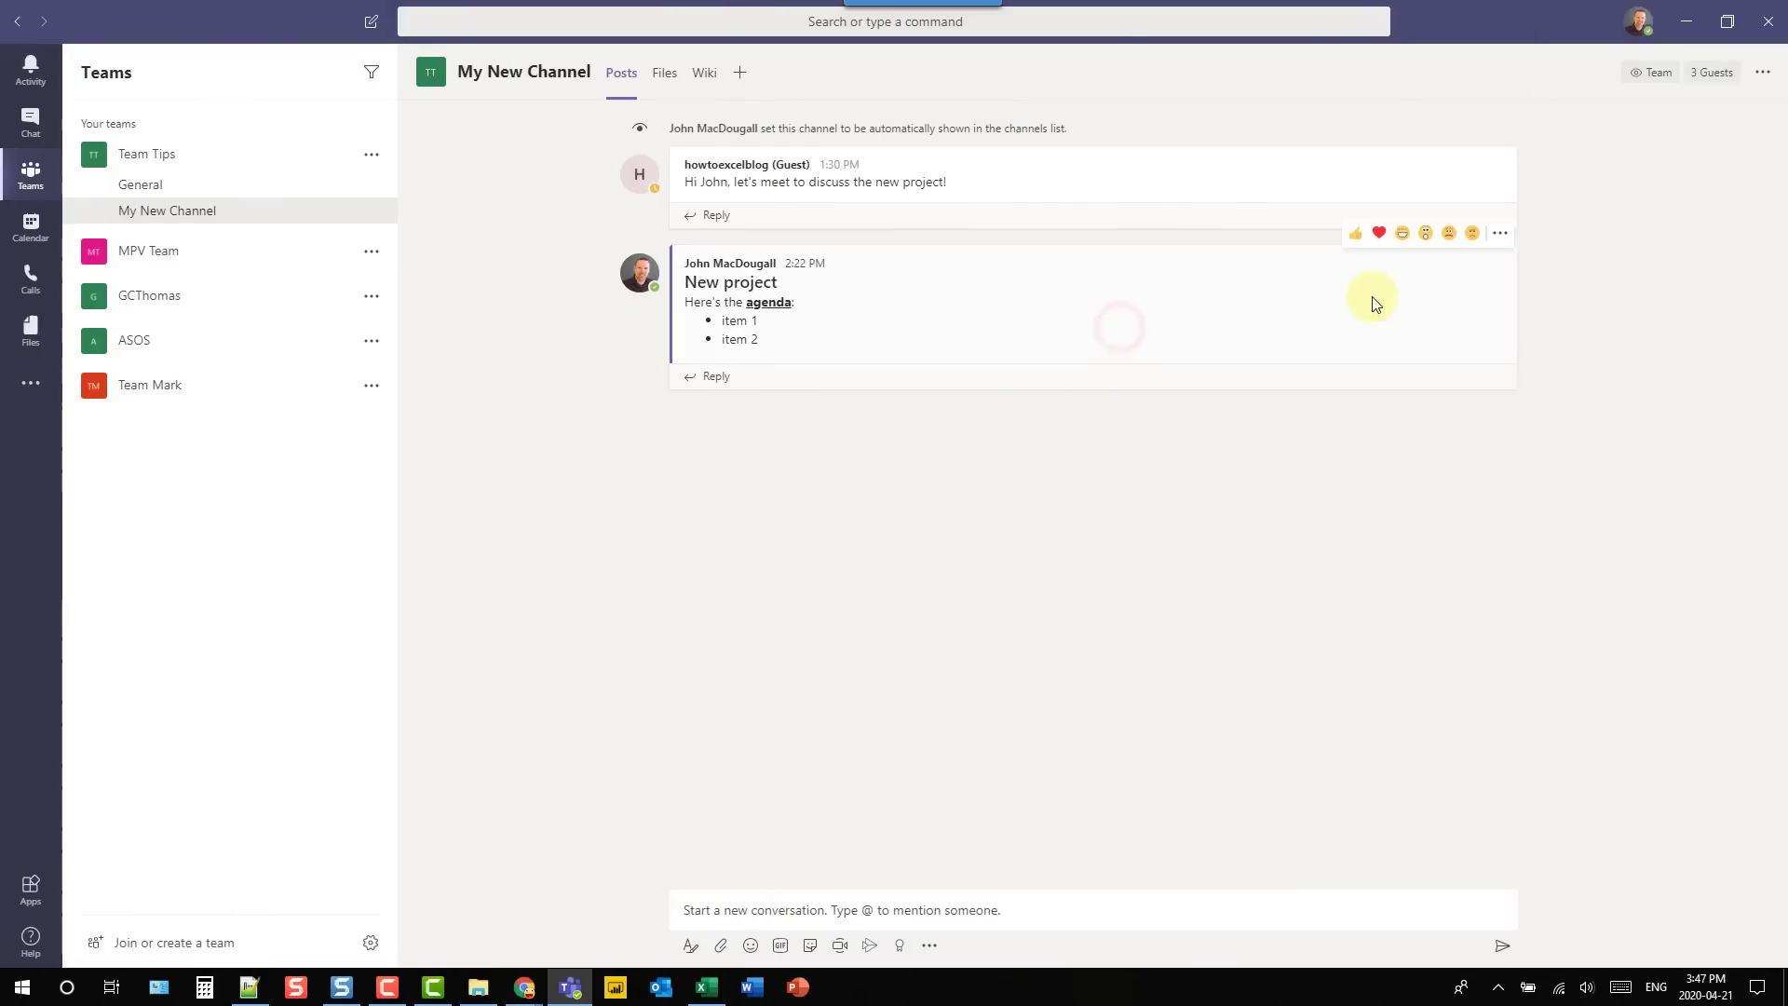
{"action": "left_click", "coordinate": [1500, 235]}
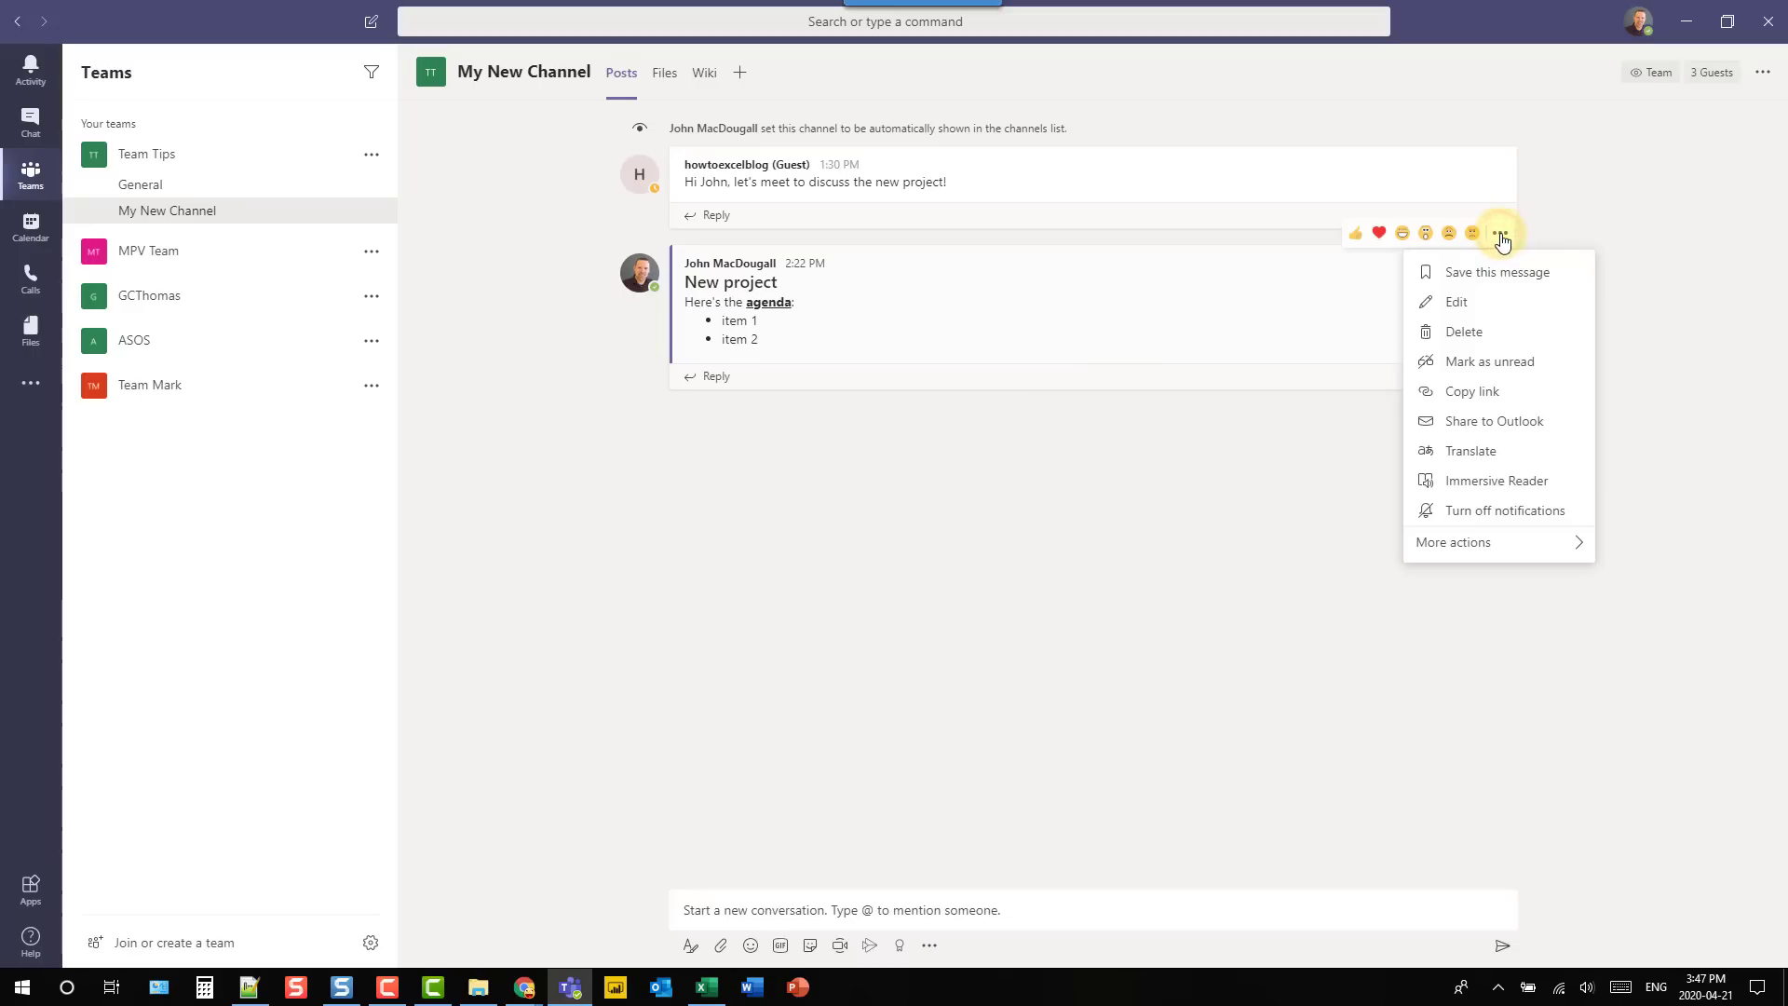
{"action": "left_click", "coordinate": [1494, 481]}
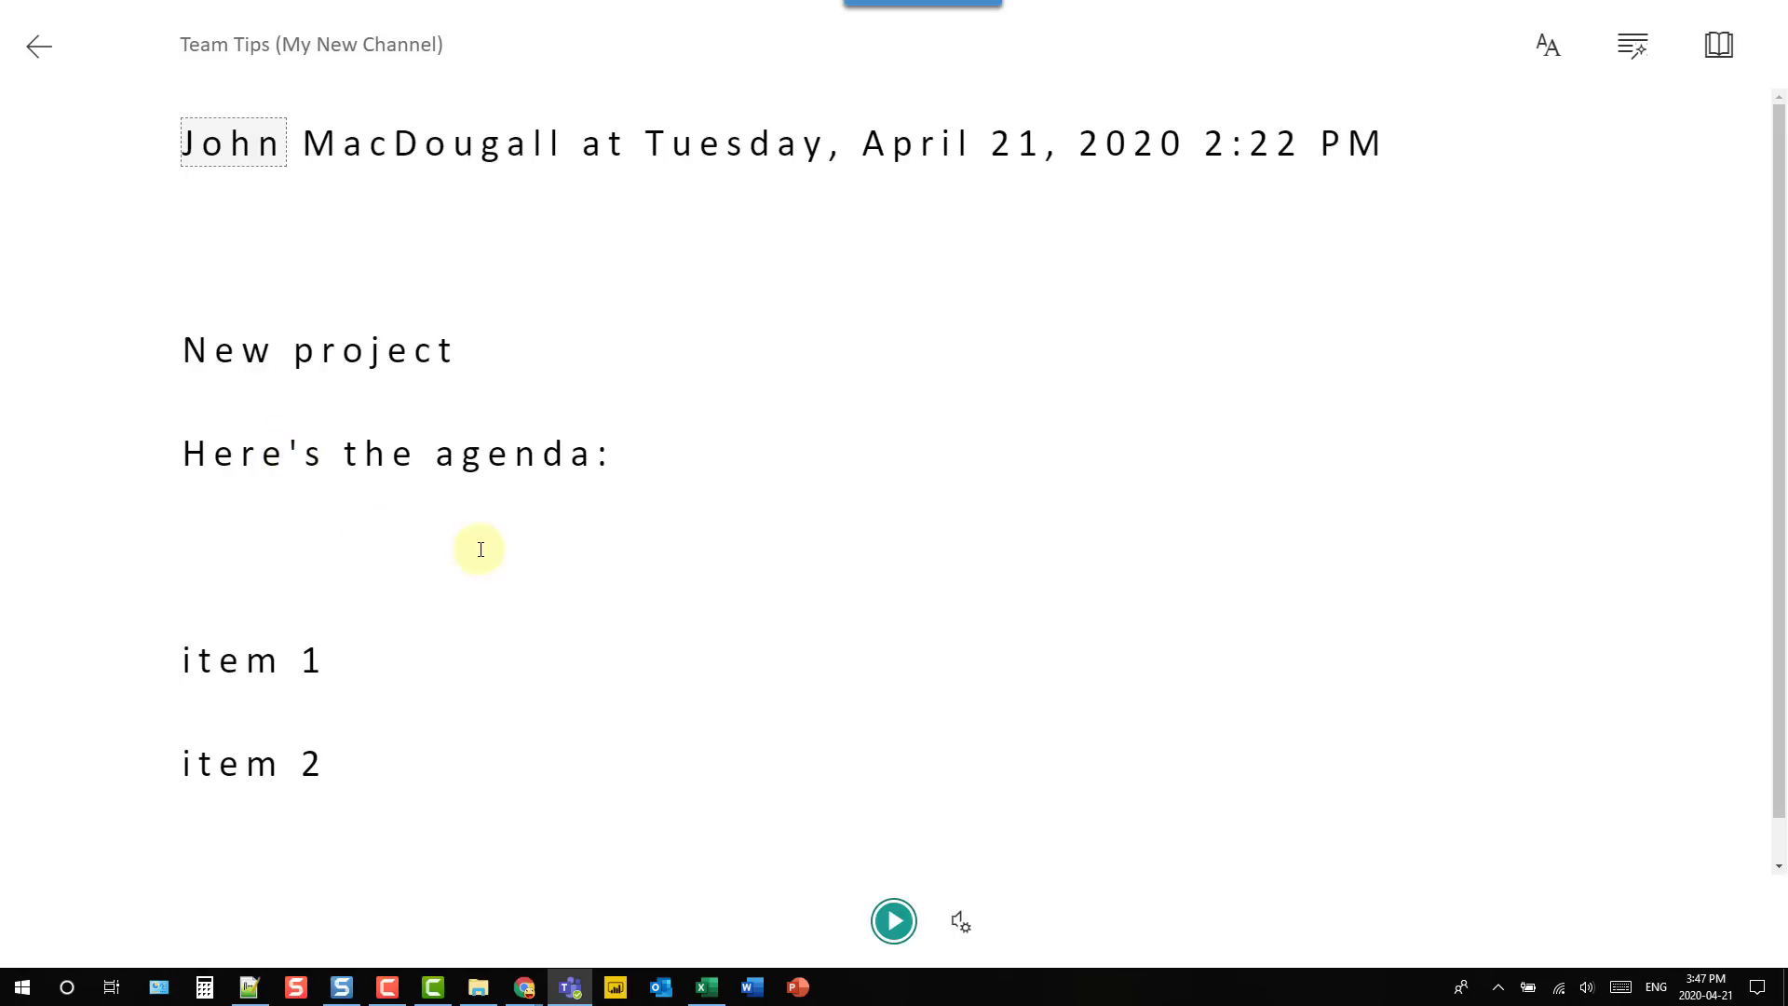
{"action": "left_click", "coordinate": [892, 921]}
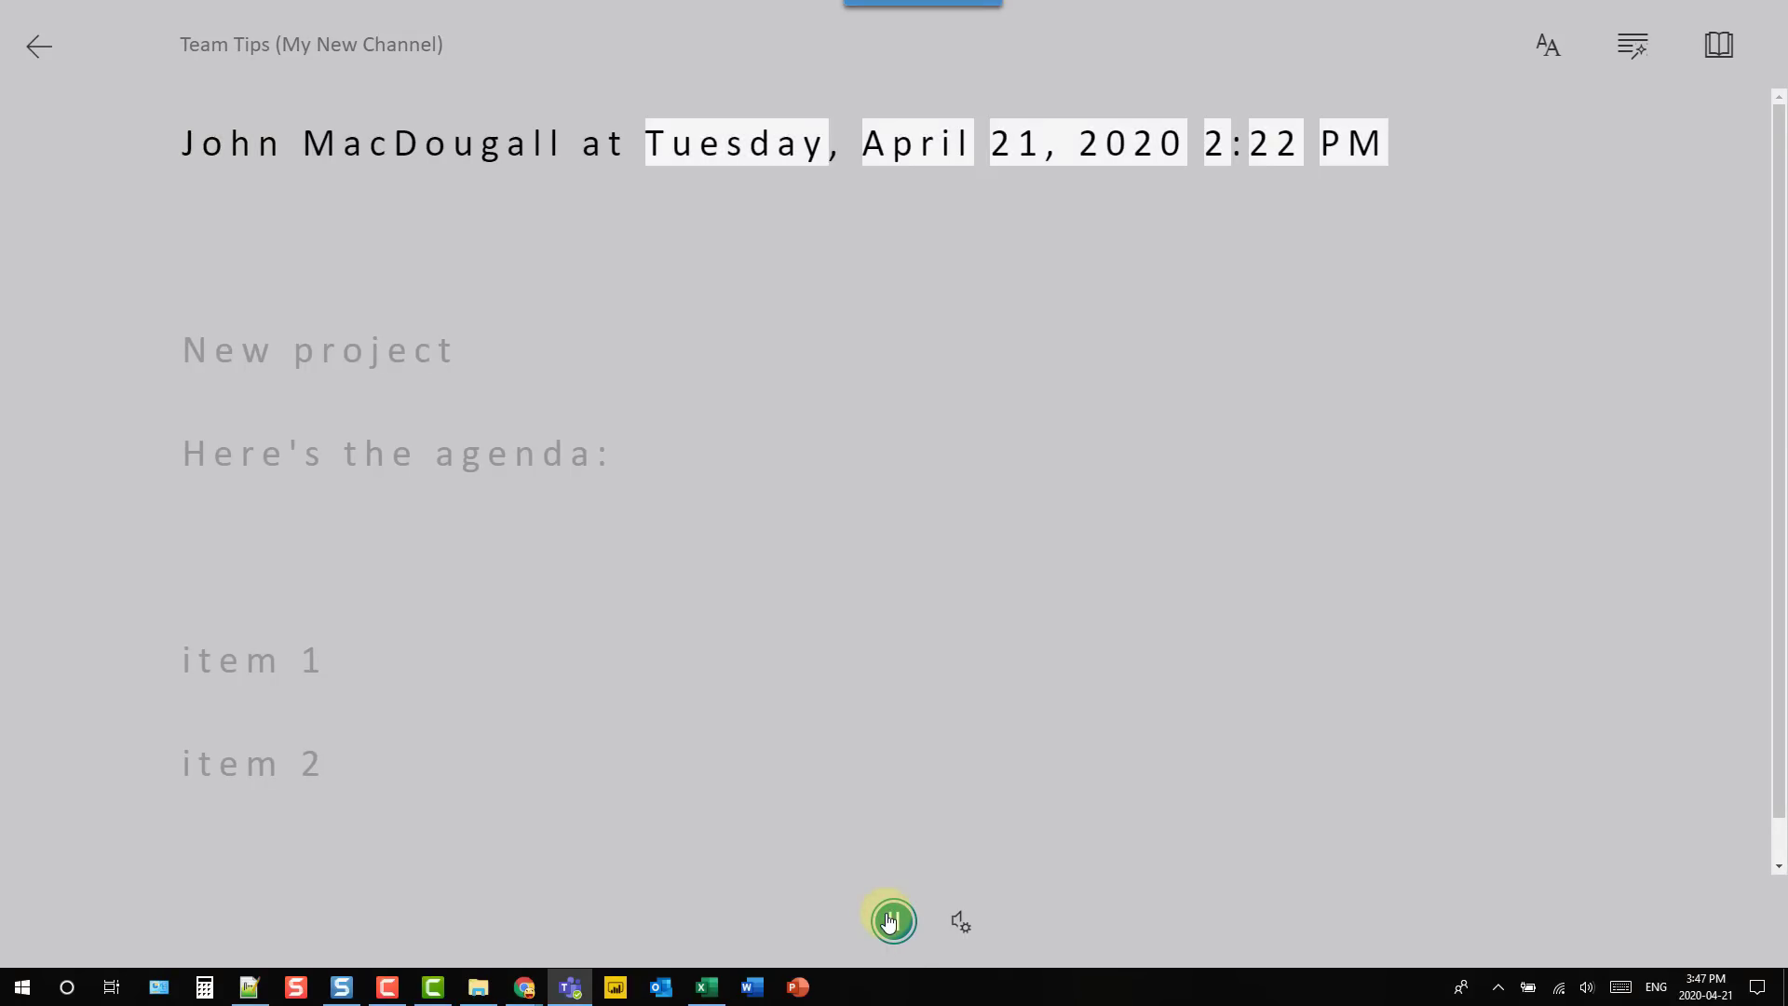
{"action": "left_click", "coordinate": [890, 921]}
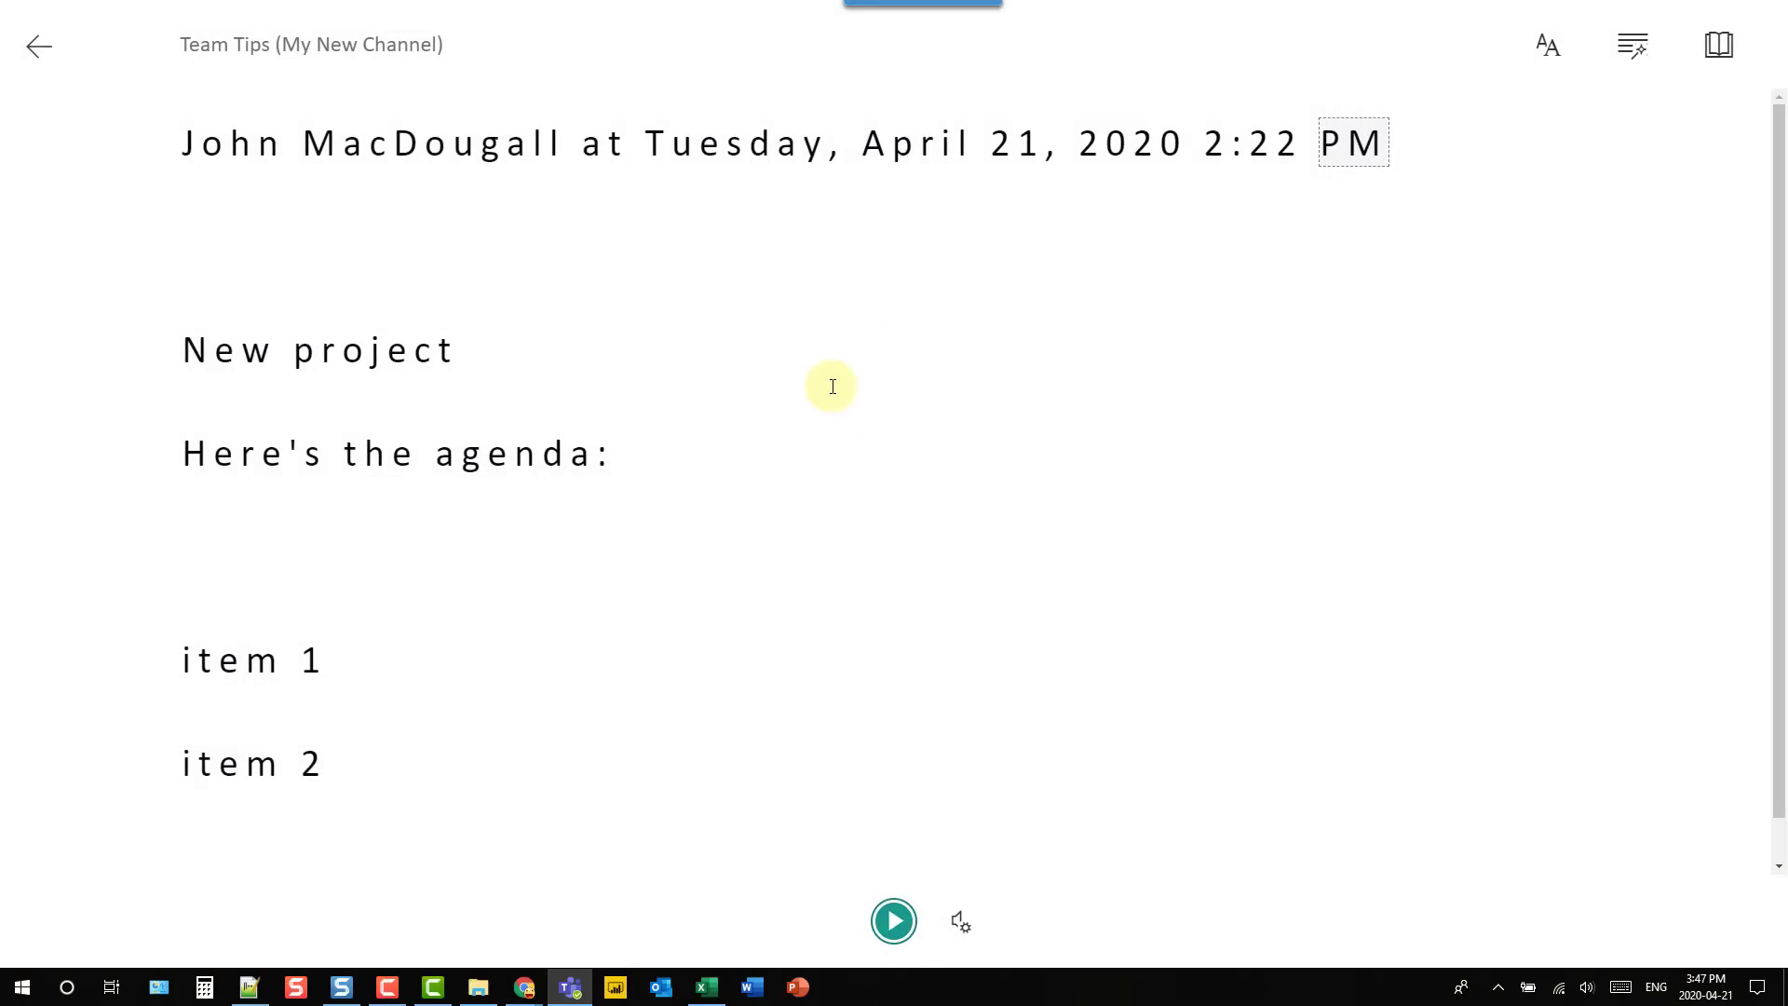
- Browse the text, grammar and reading preferences options in Immersive Reader
{"action": "left_click", "coordinate": [1546, 43]}
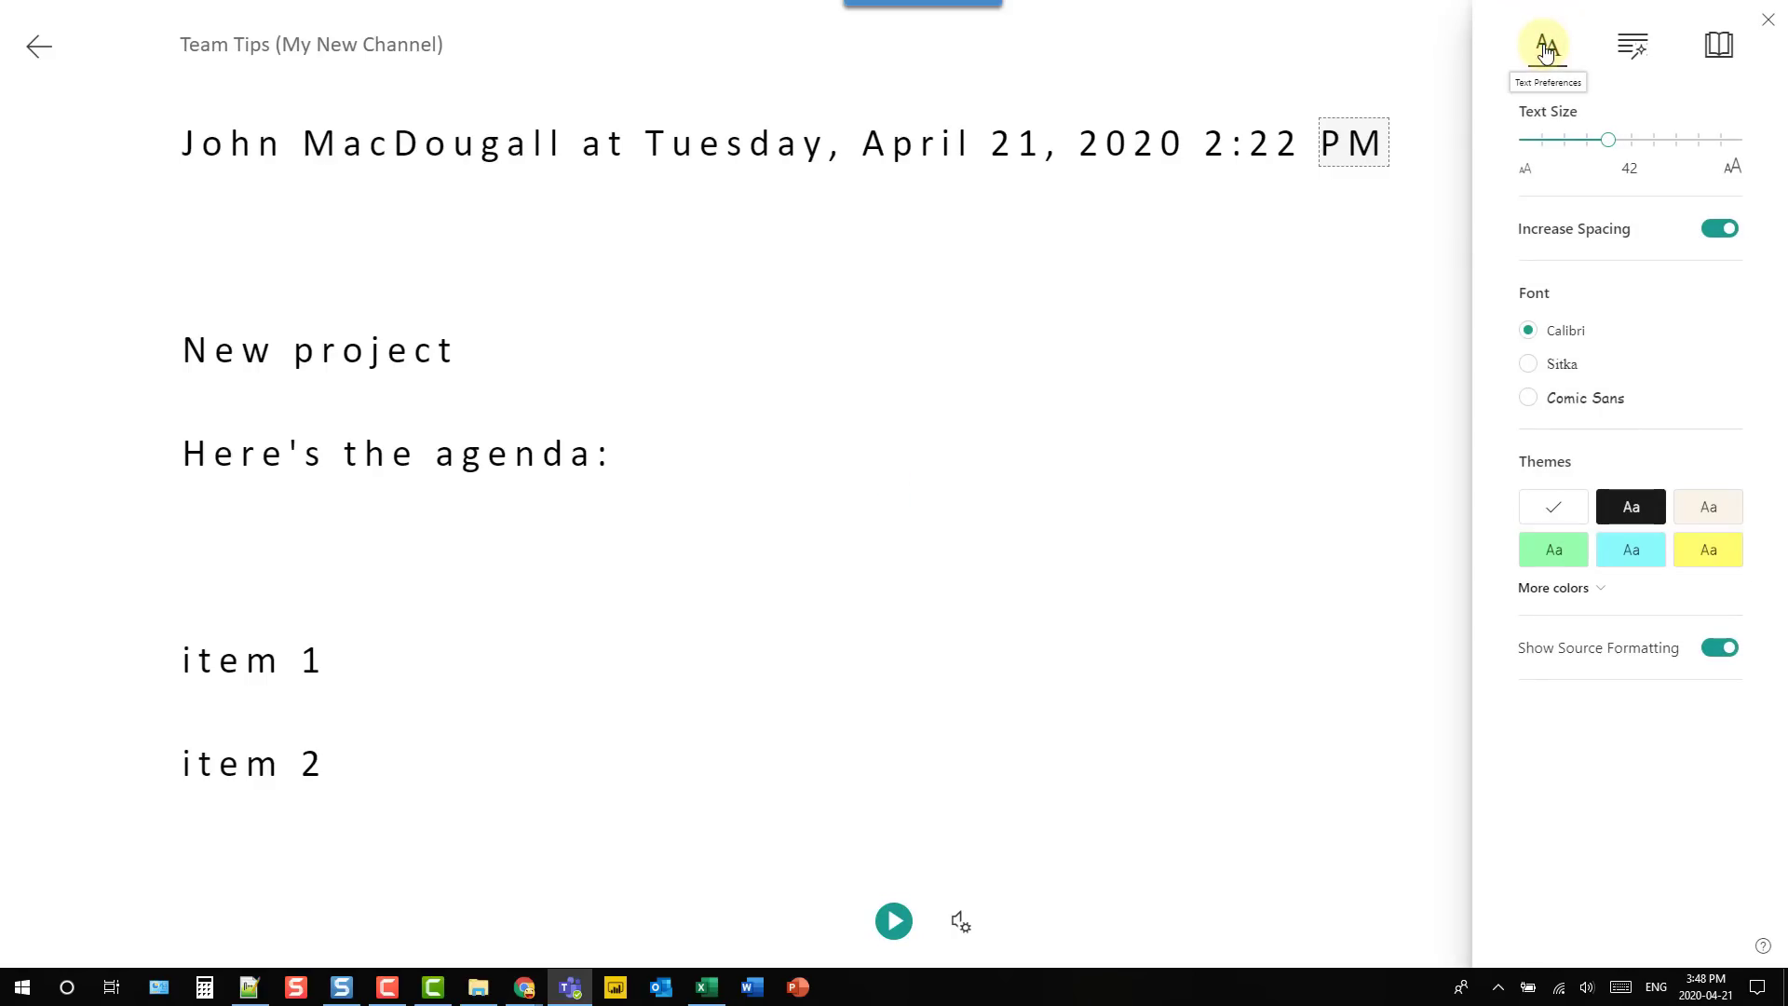
{"action": "left_click", "coordinate": [1634, 46]}
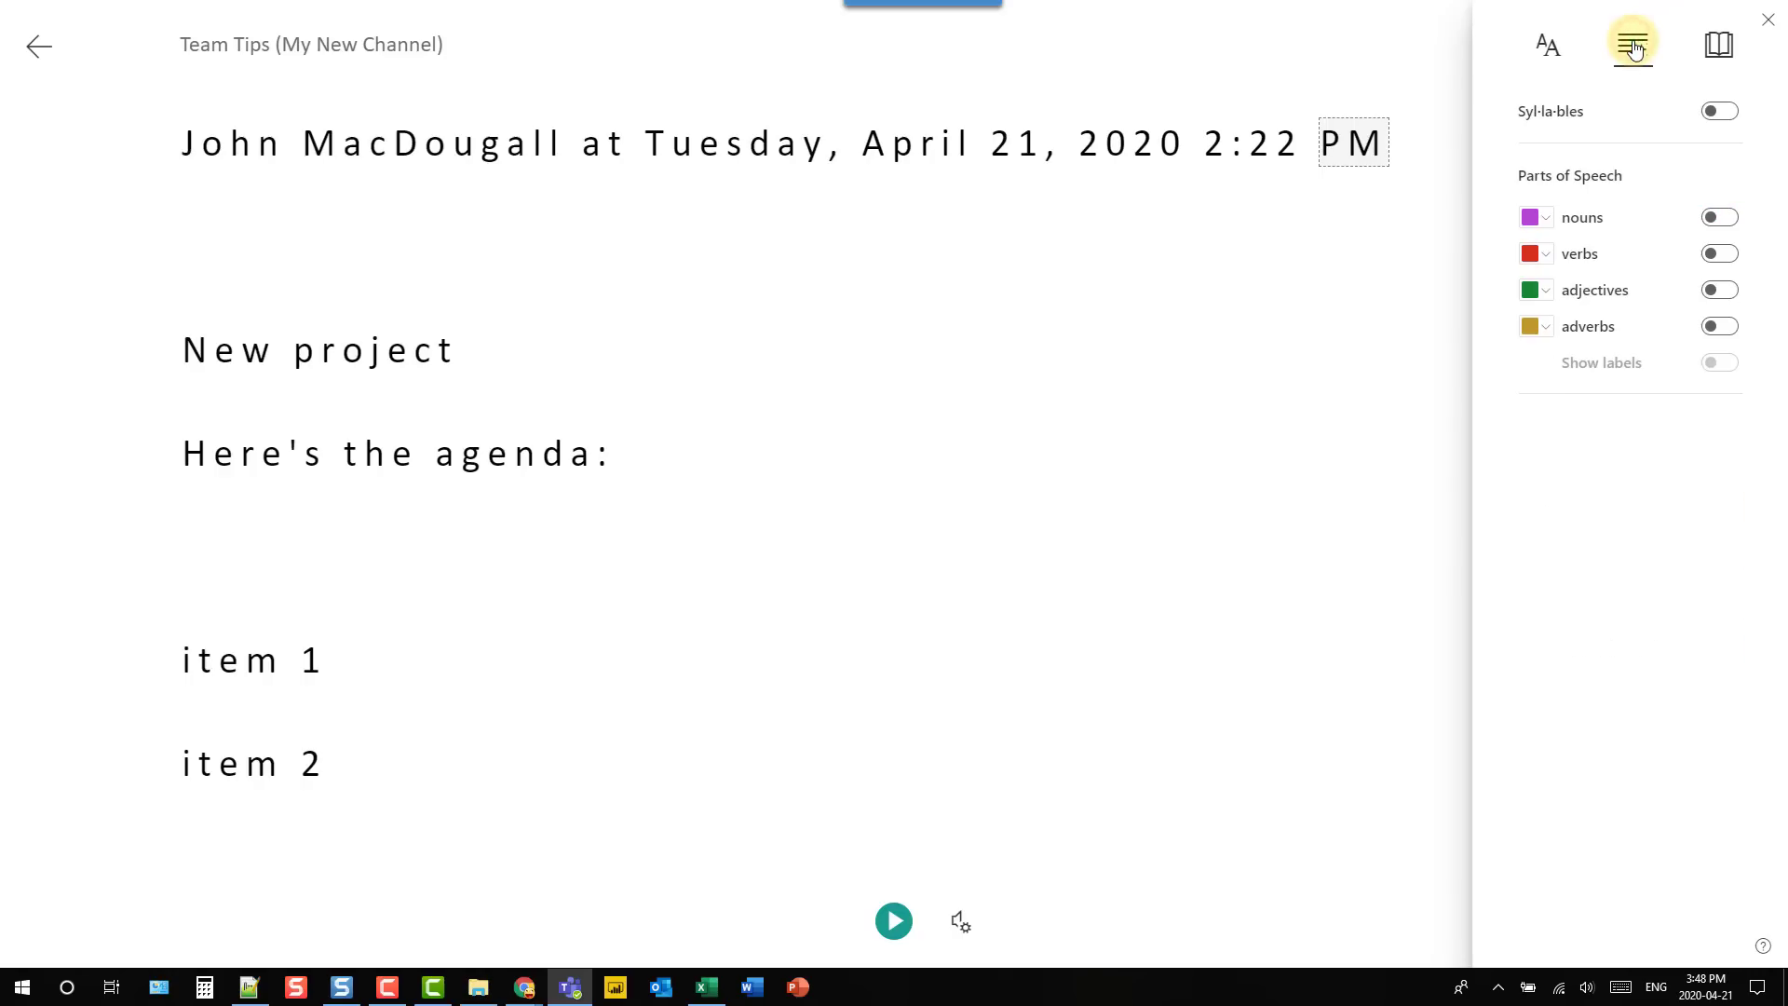
{"action": "left_click", "coordinate": [1714, 48]}
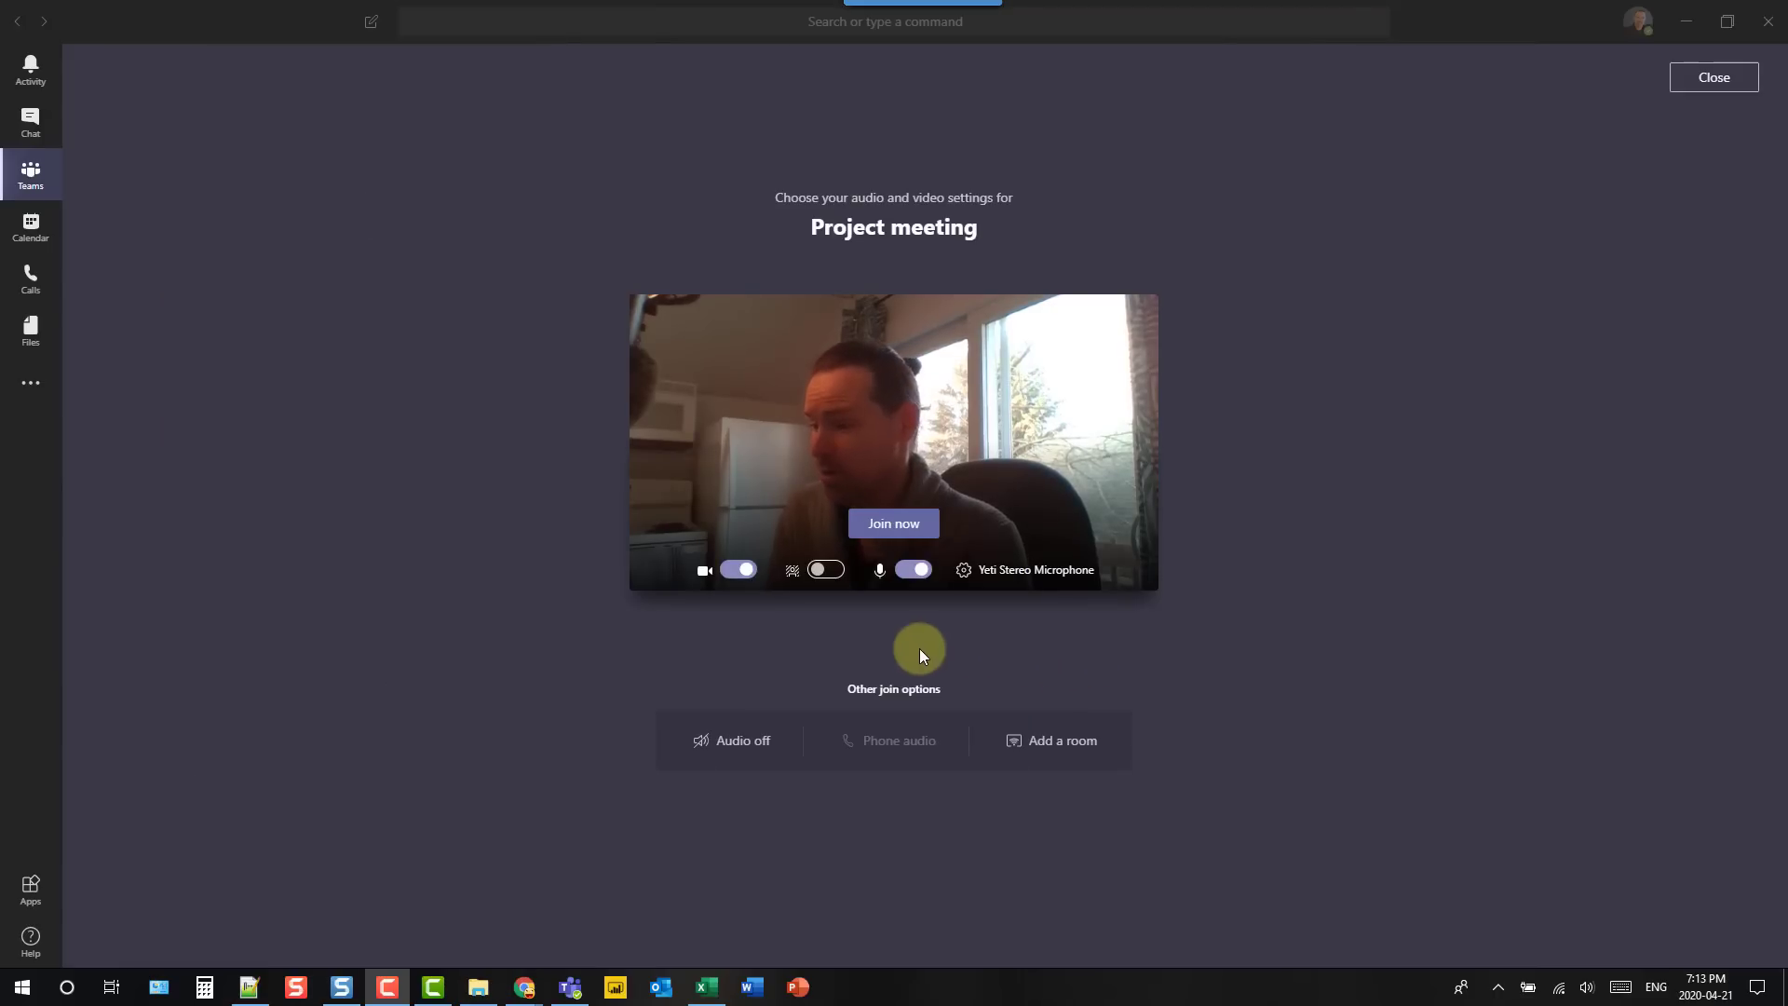
- Enable background effects, pick the empty white room image, and join the Project meeting
{"action": "left_click", "coordinate": [826, 574]}
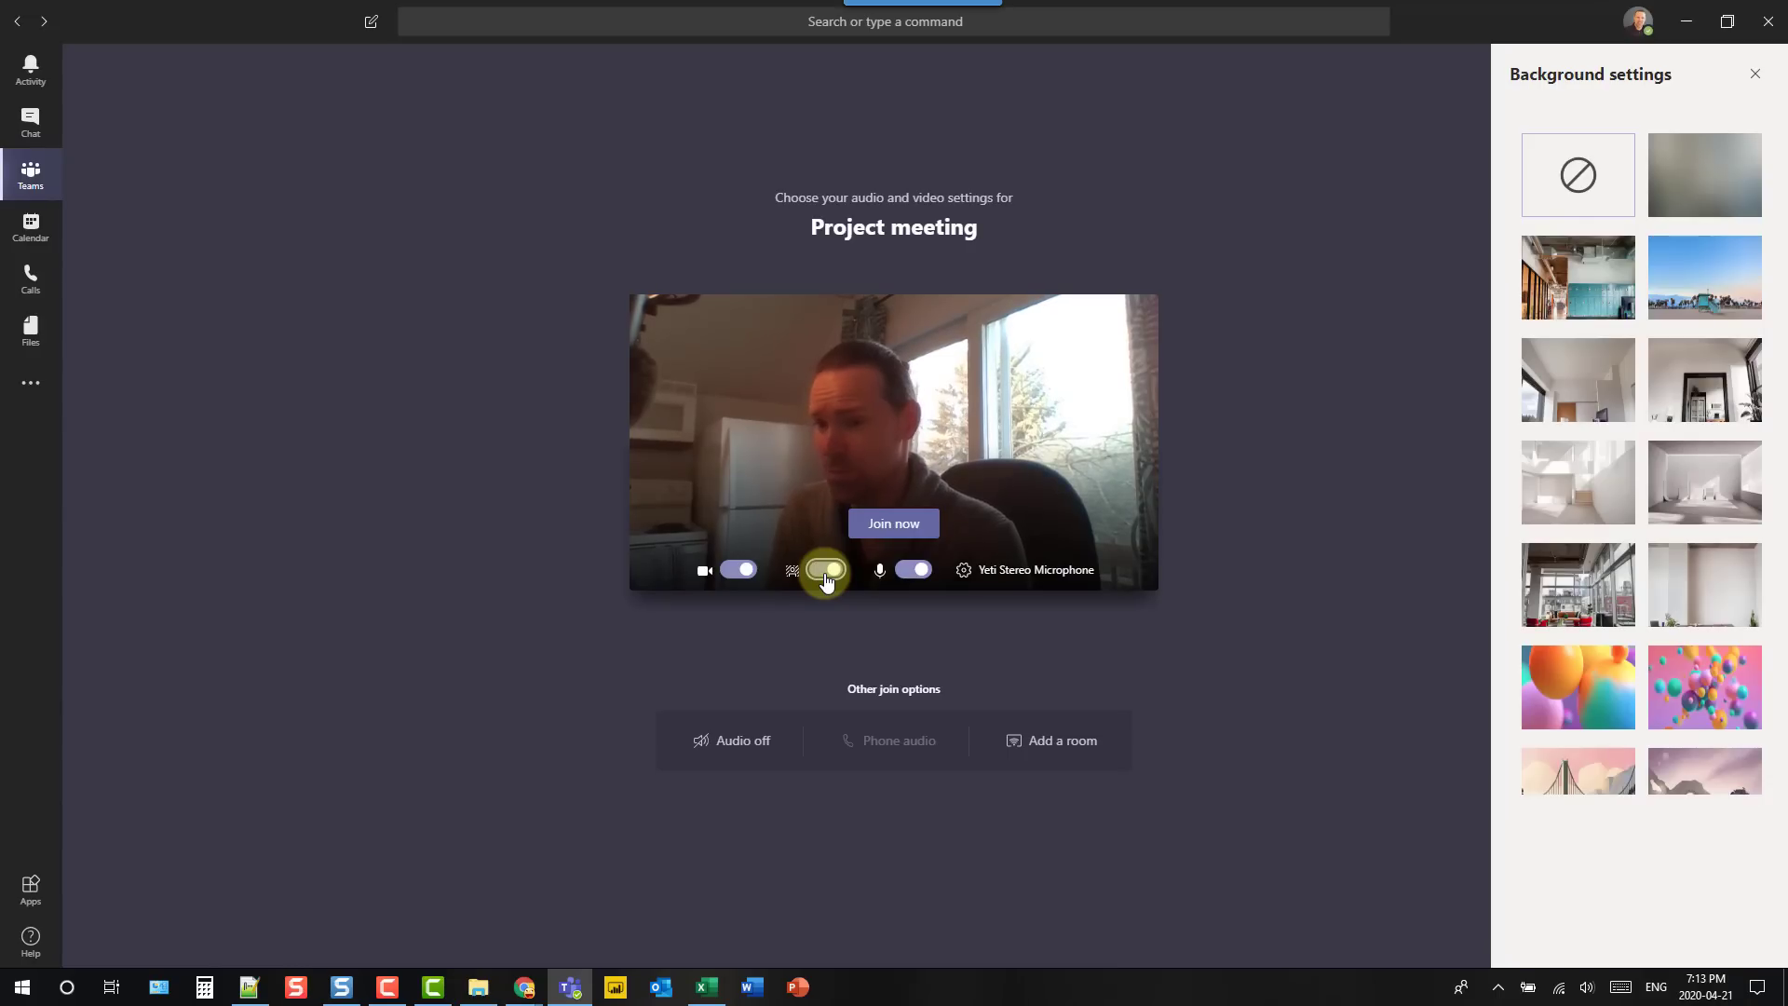
{"action": "left_click", "coordinate": [1593, 291]}
{"action": "left_click", "coordinate": [1719, 190]}
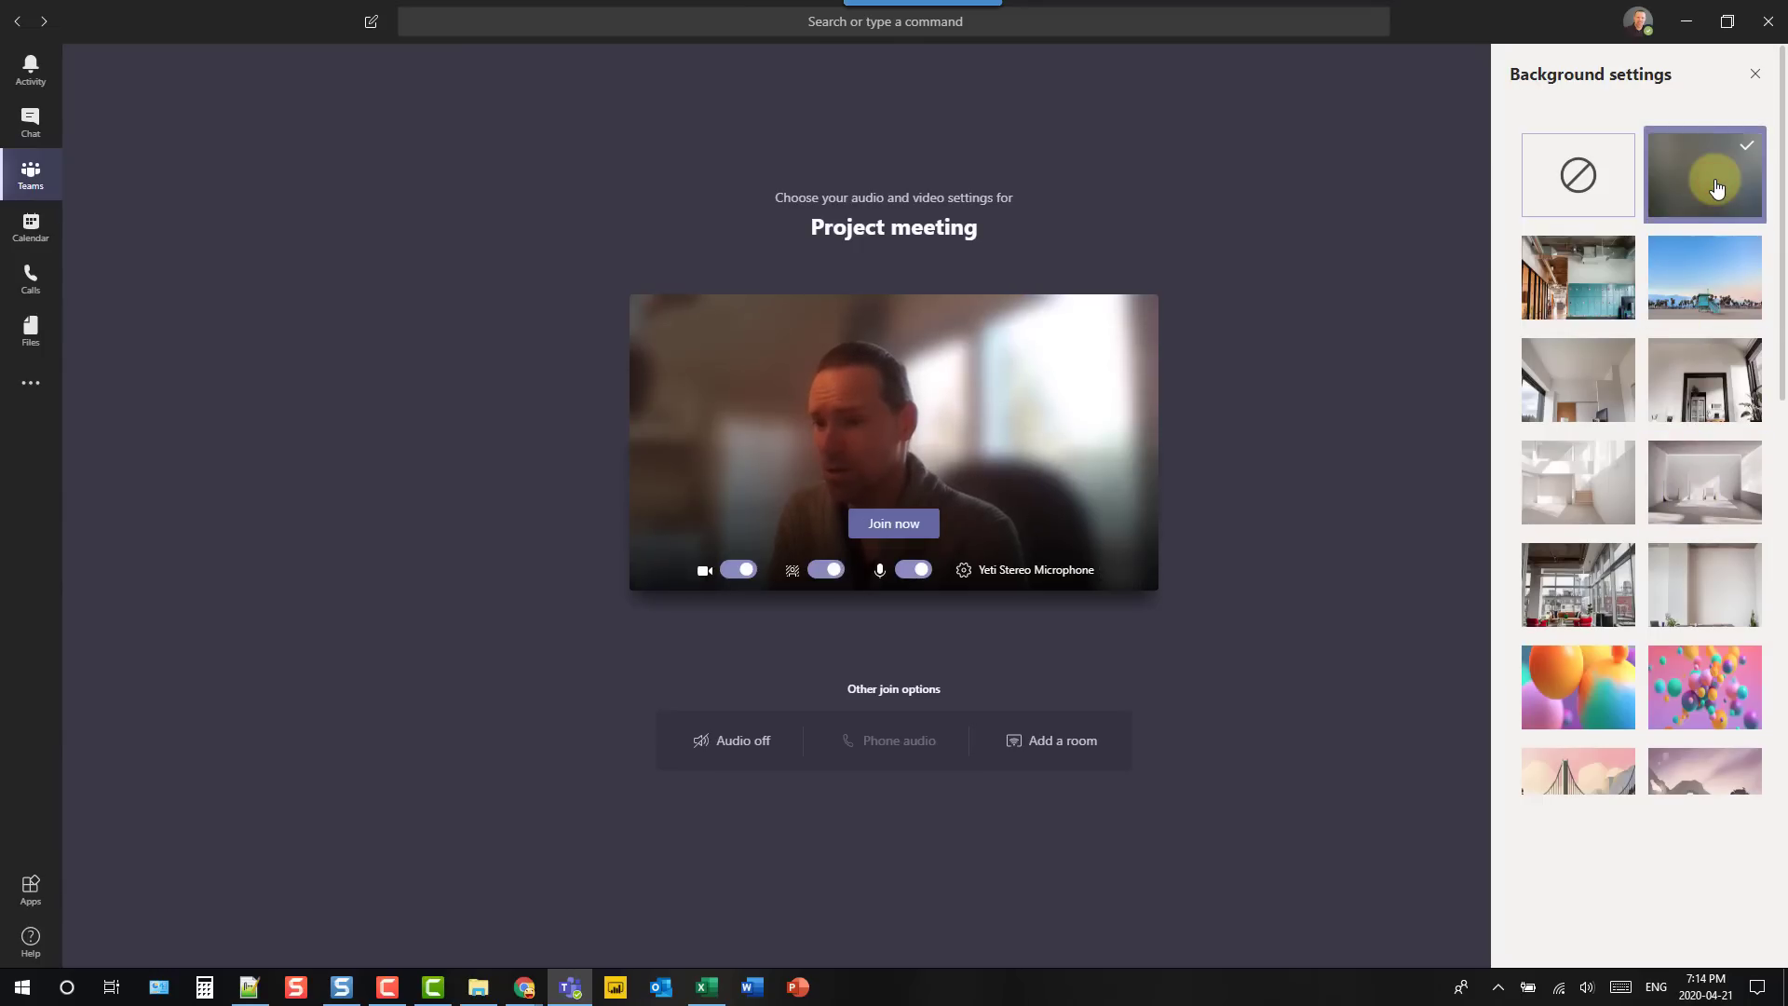
{"action": "left_click", "coordinate": [1711, 493]}
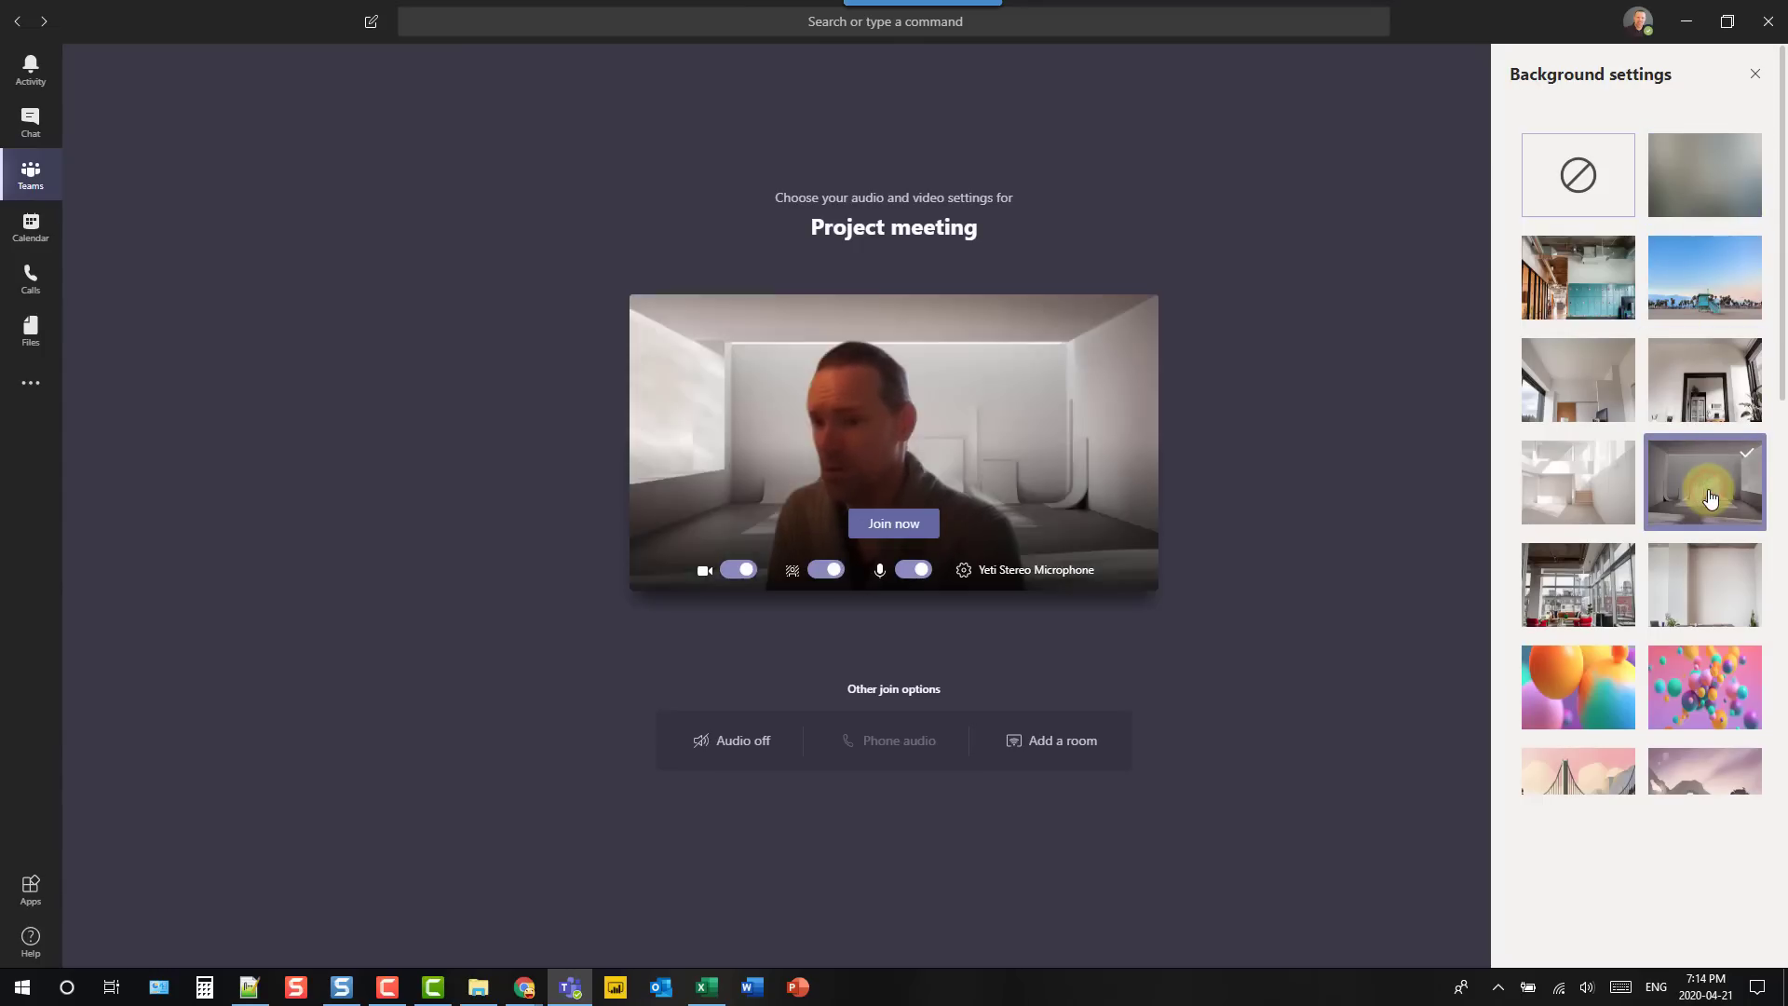
{"action": "left_click", "coordinate": [910, 526]}
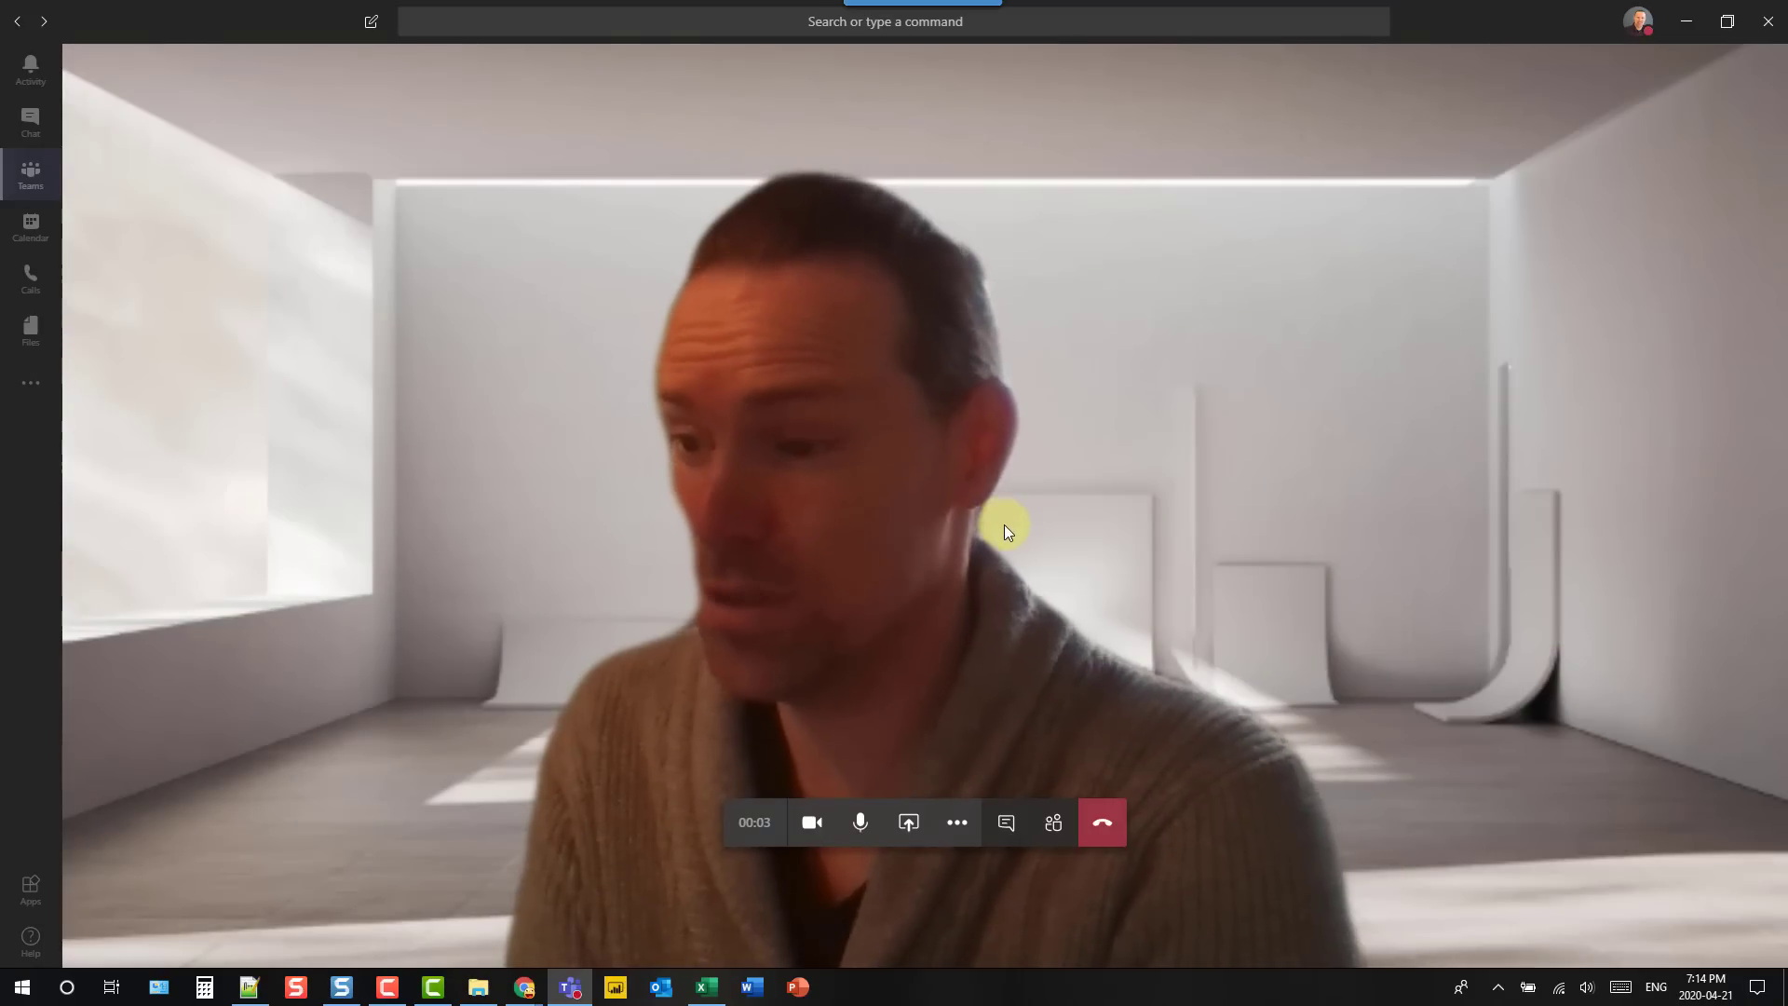
{"action": "left_click", "coordinate": [959, 826]}
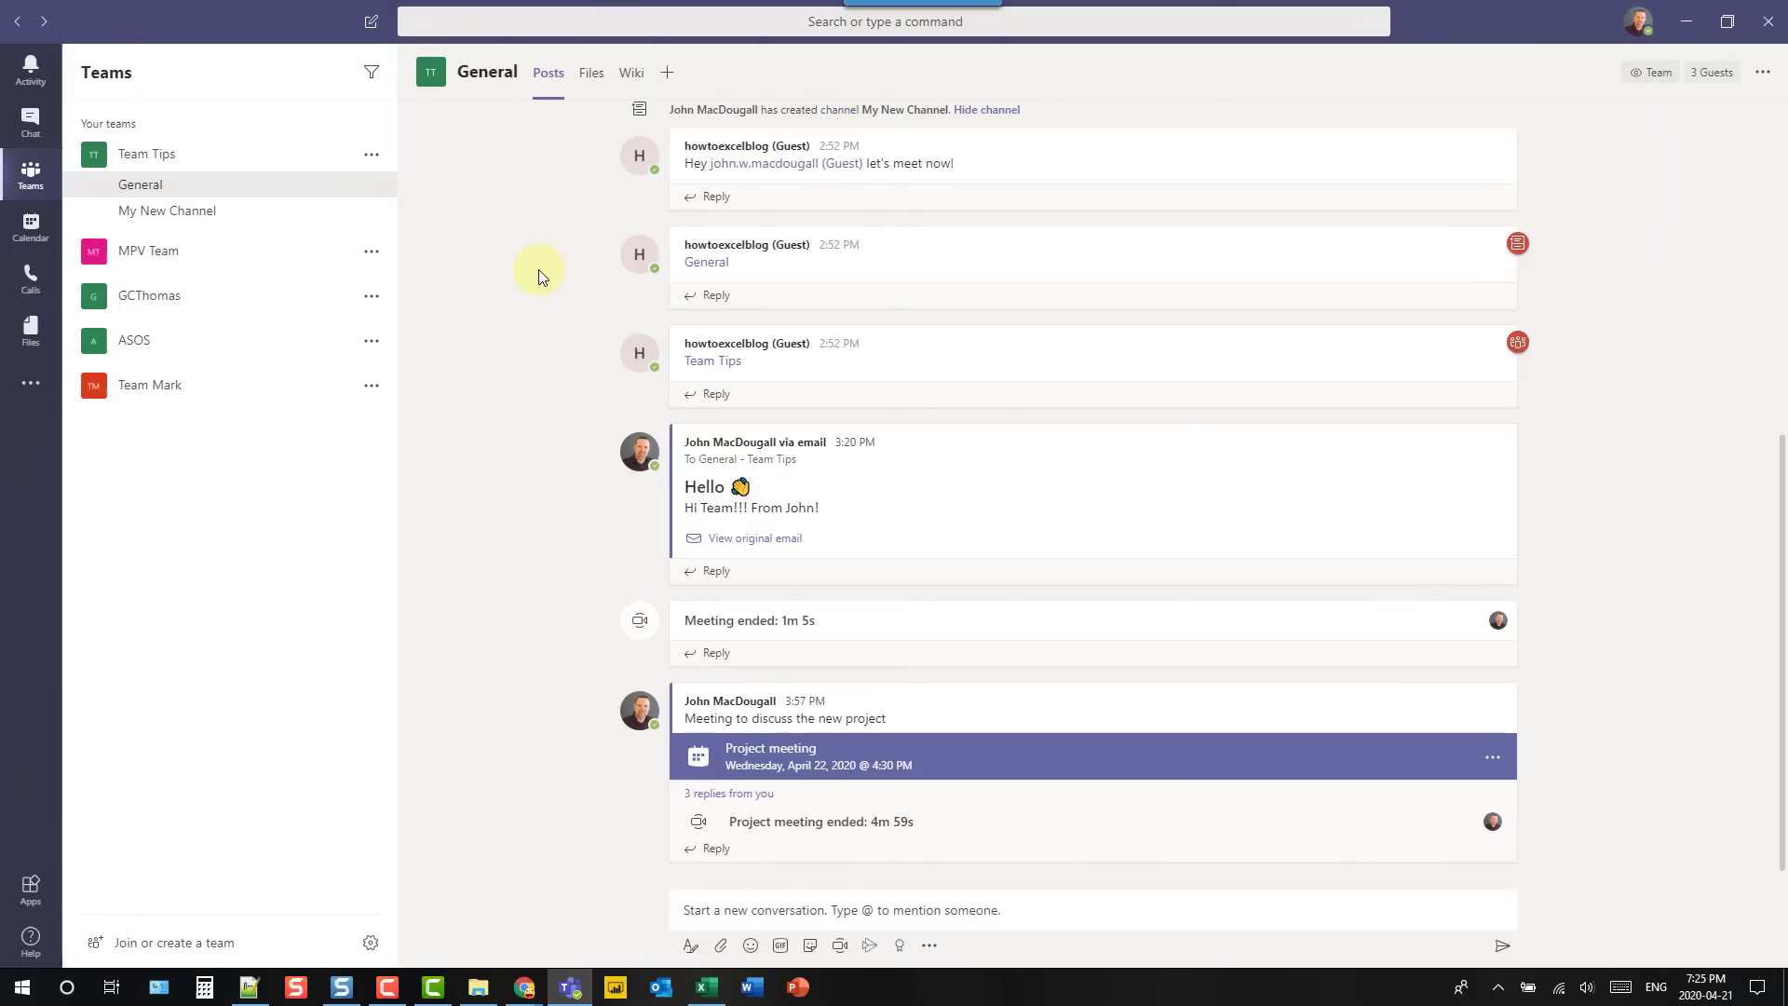
- Show the General channel's Files, including the Email Messages folder
{"action": "left_click", "coordinate": [593, 76]}
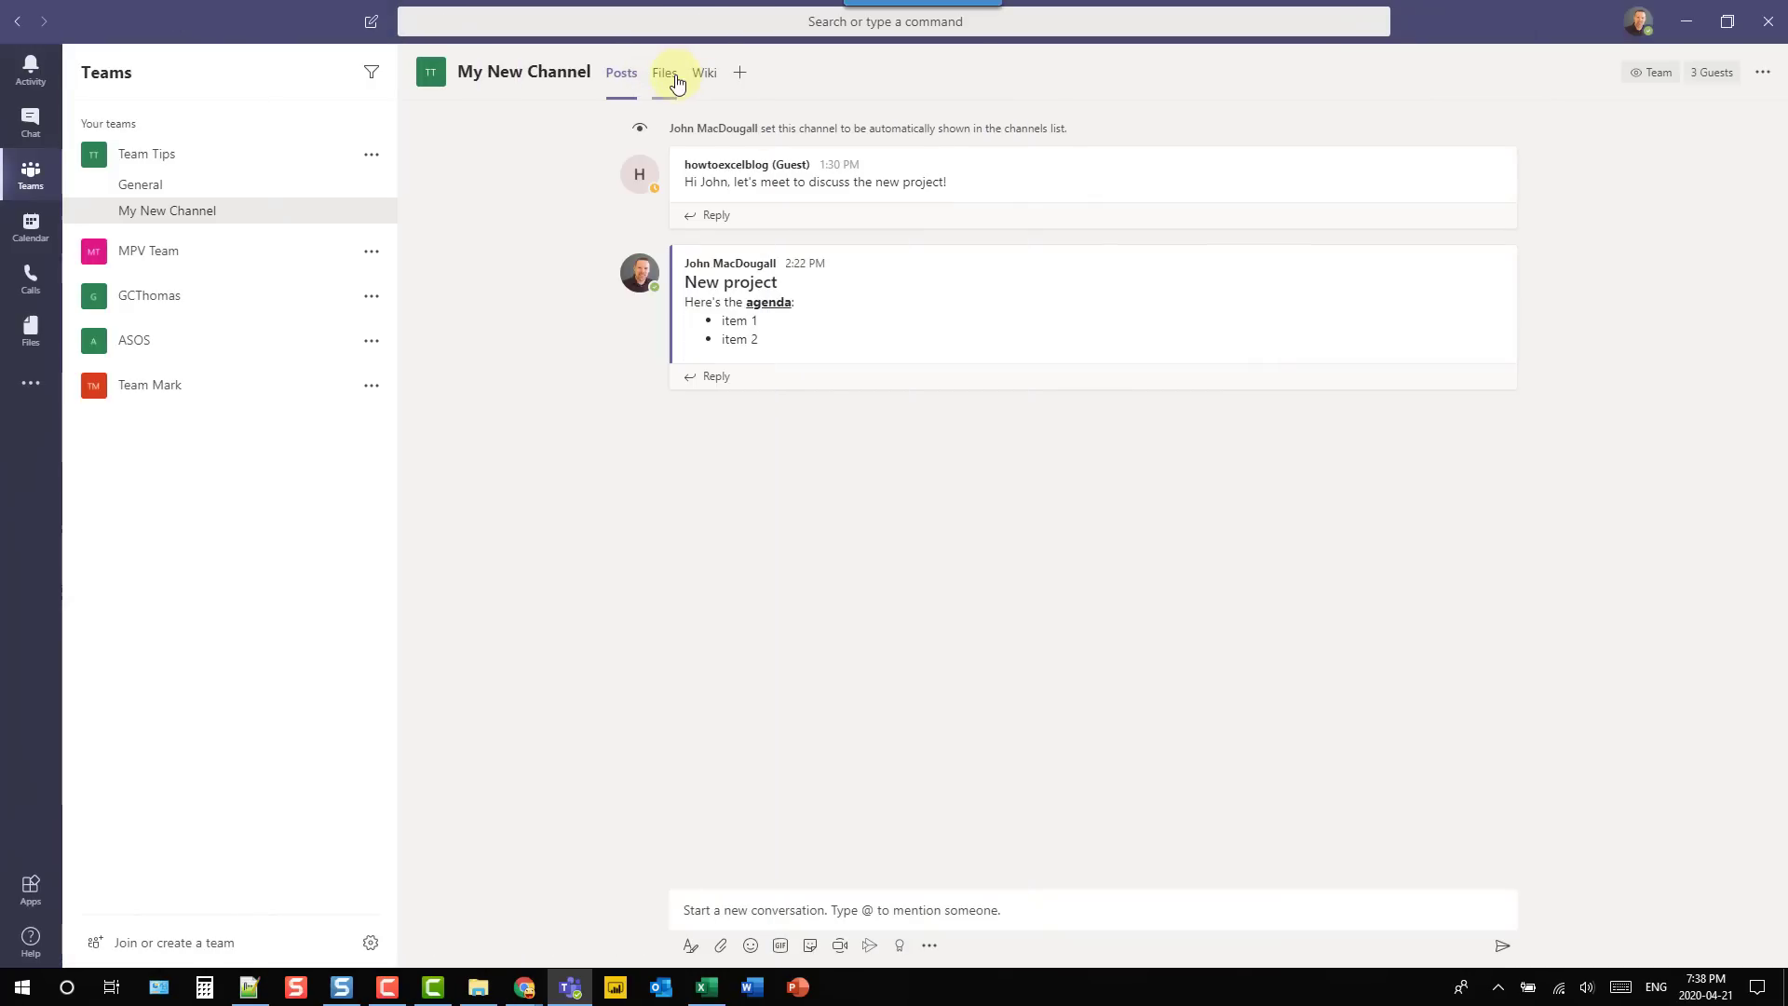
- Bring up the Add a tab gallery with the + beside My New Channel's tabs
{"action": "left_click", "coordinate": [741, 74]}
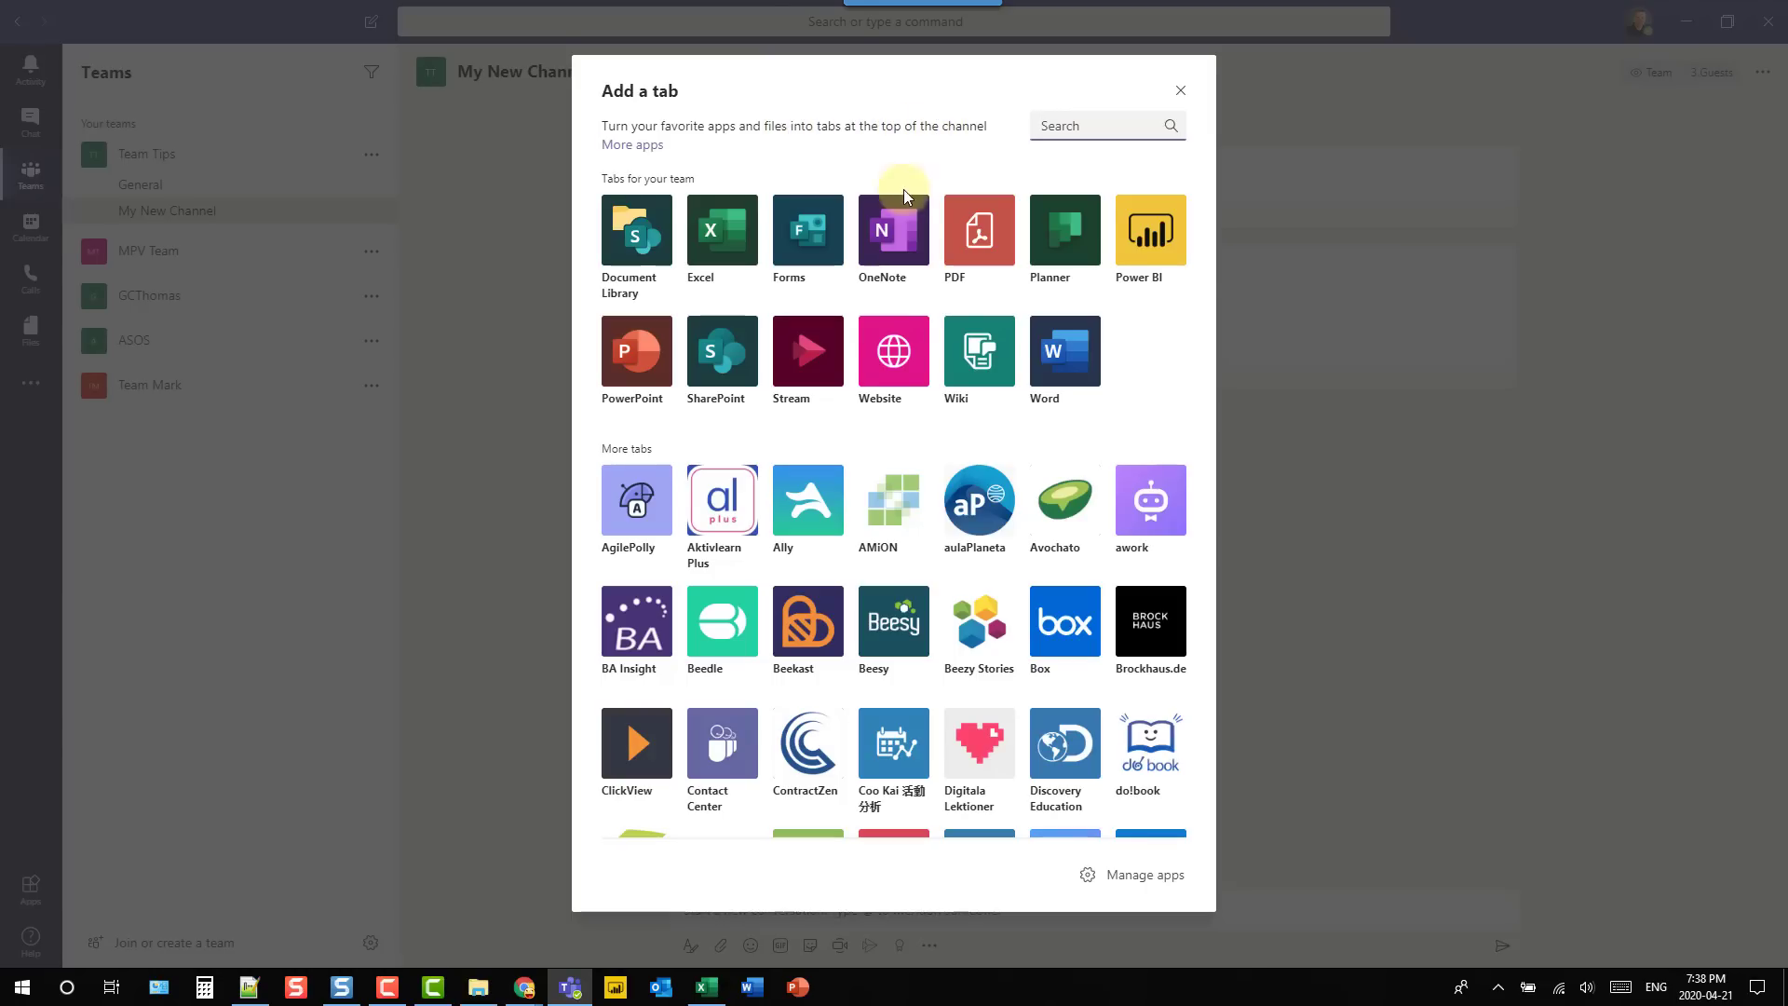
- Add a Website tab named Home for the pasted howtoexcel.org address and save it
{"action": "left_click", "coordinate": [892, 356]}
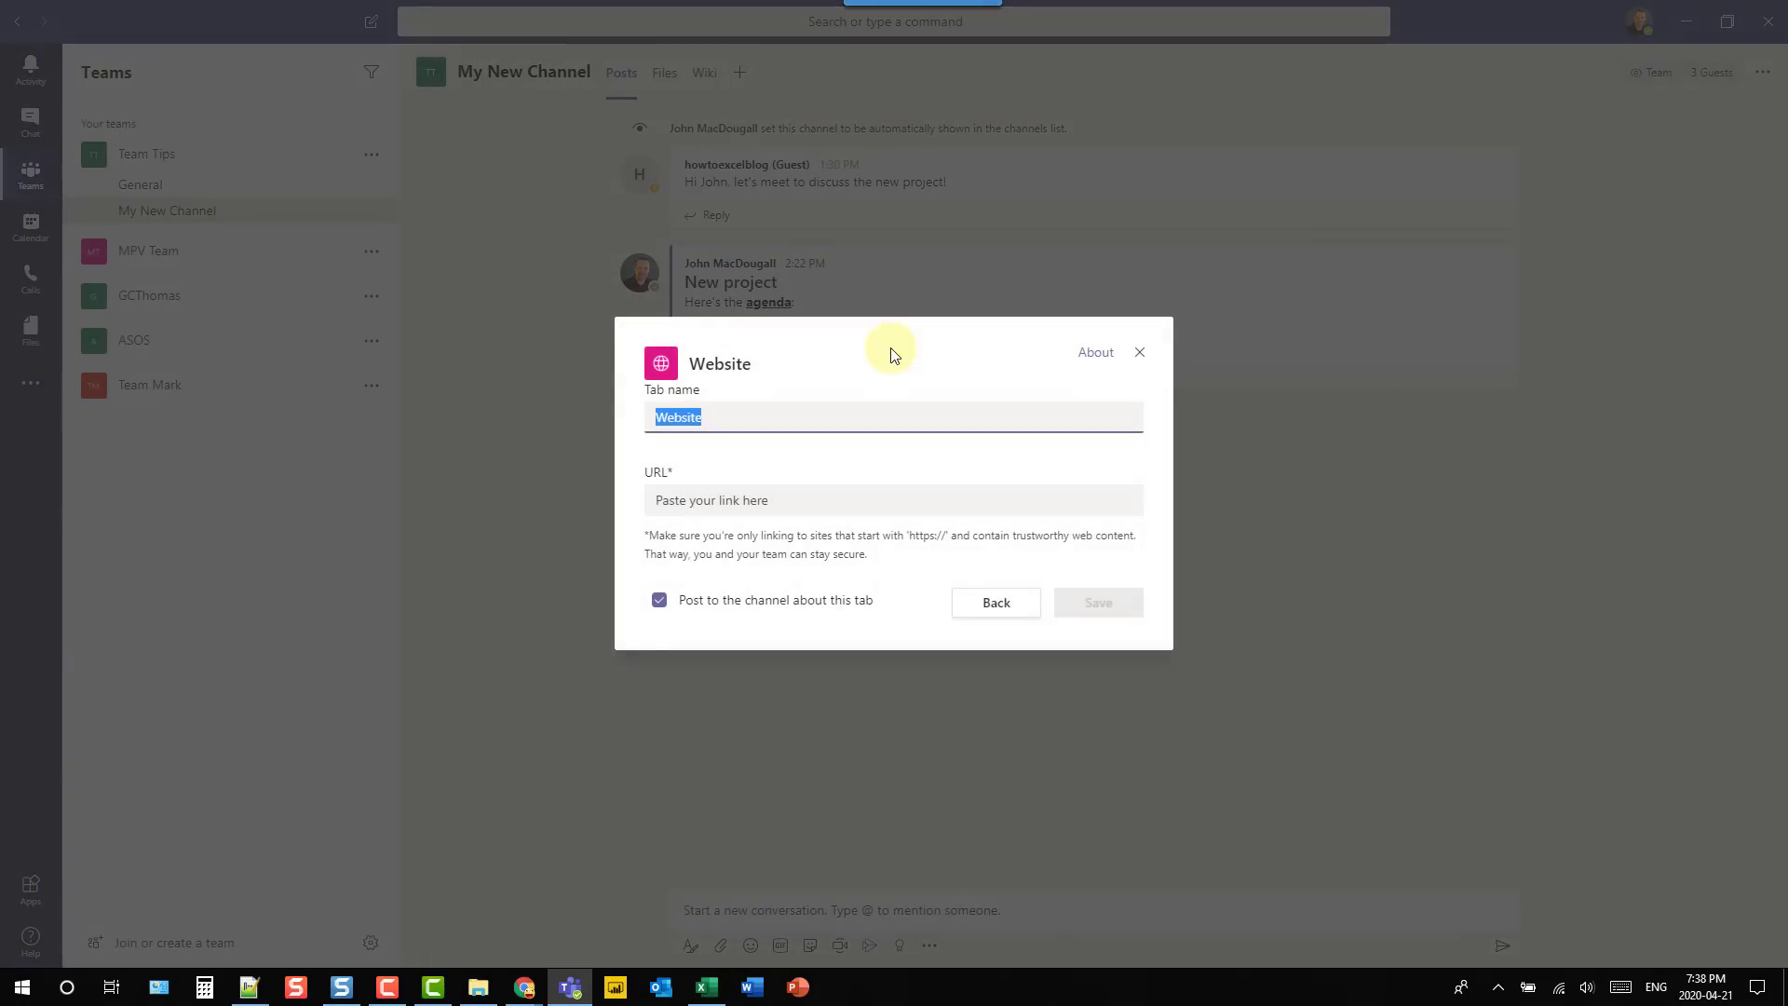
{"action": "left_click", "coordinate": [750, 500]}
{"action": "type", "text": "https://www.howtoexcel.org/"}
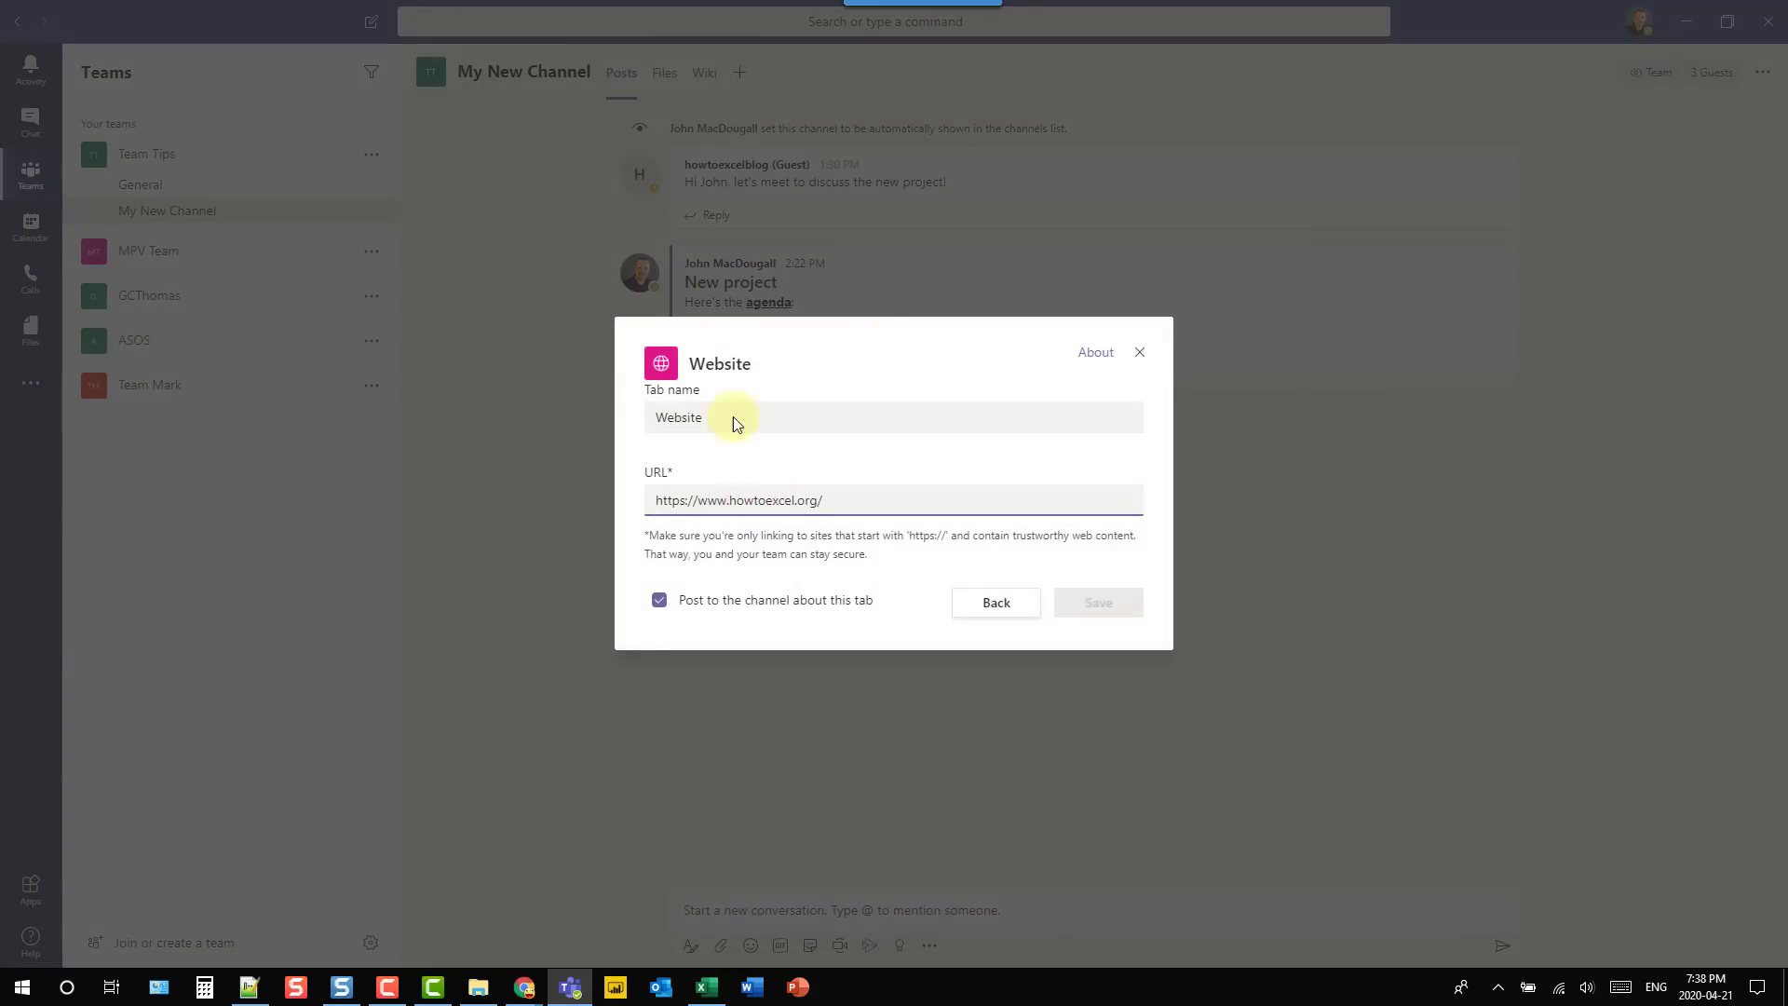
{"action": "left_click_drag", "start_coordinate": [740, 417], "coordinate": [641, 407]}
{"action": "type", "text": "Home"}
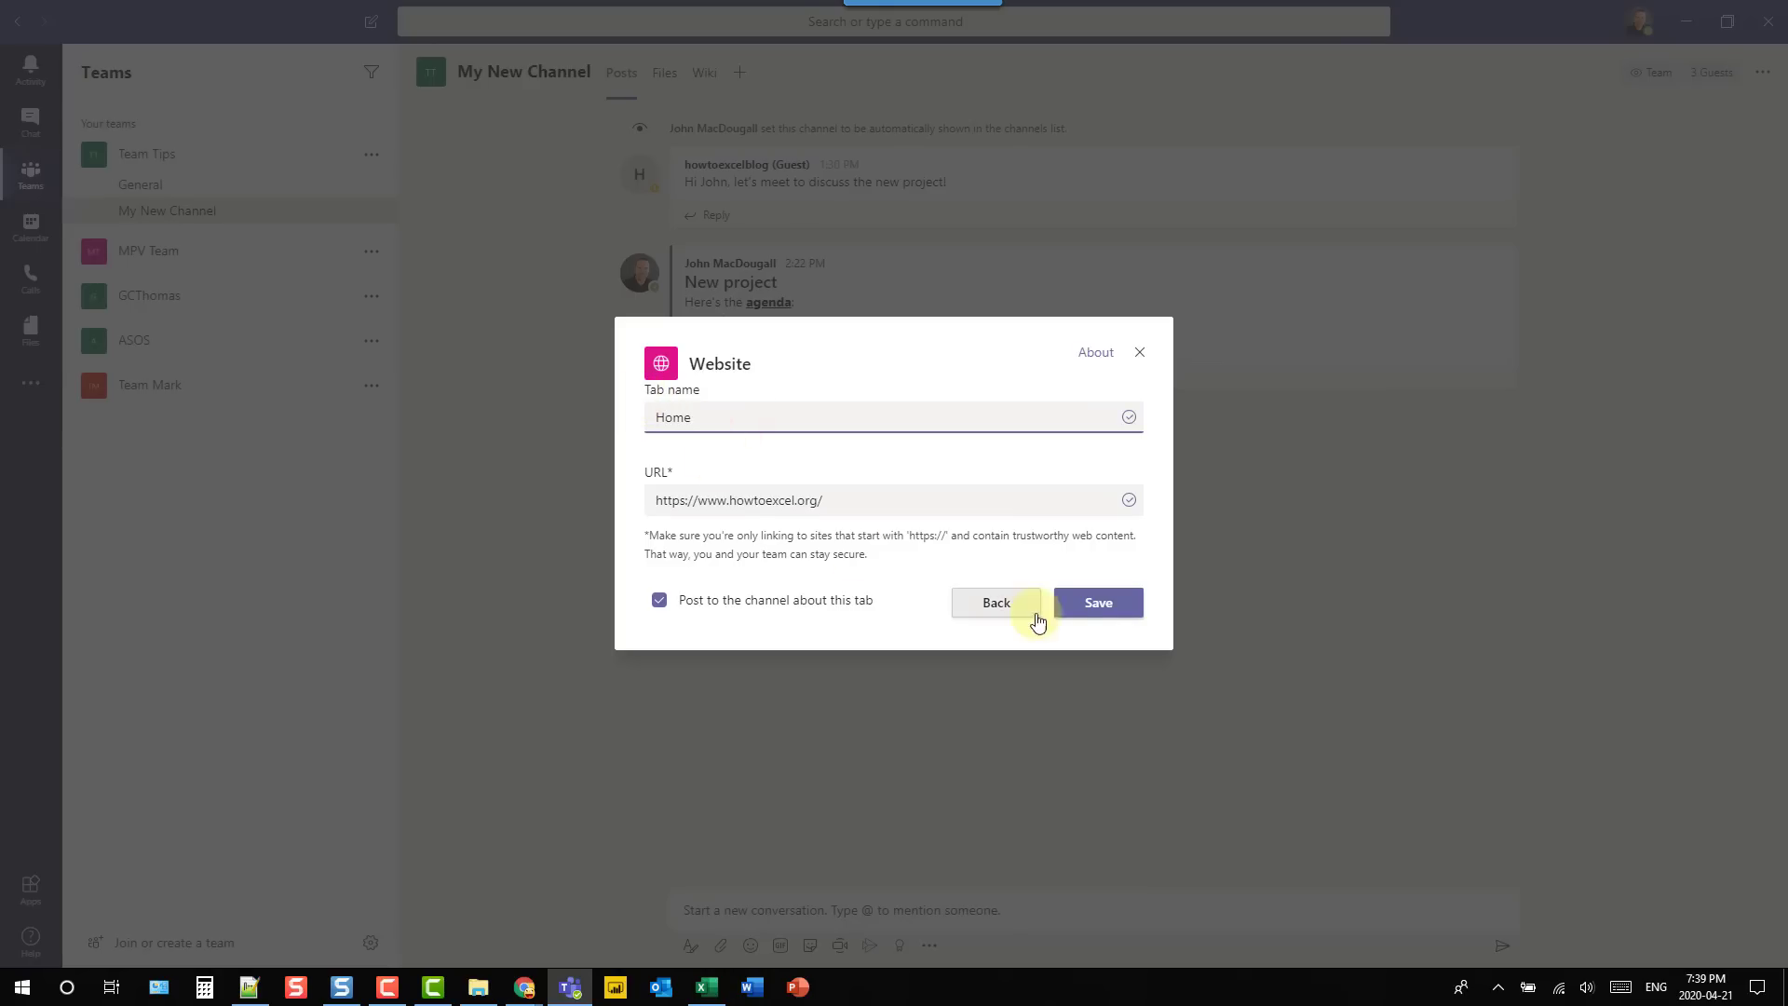
{"action": "left_click", "coordinate": [1078, 605]}
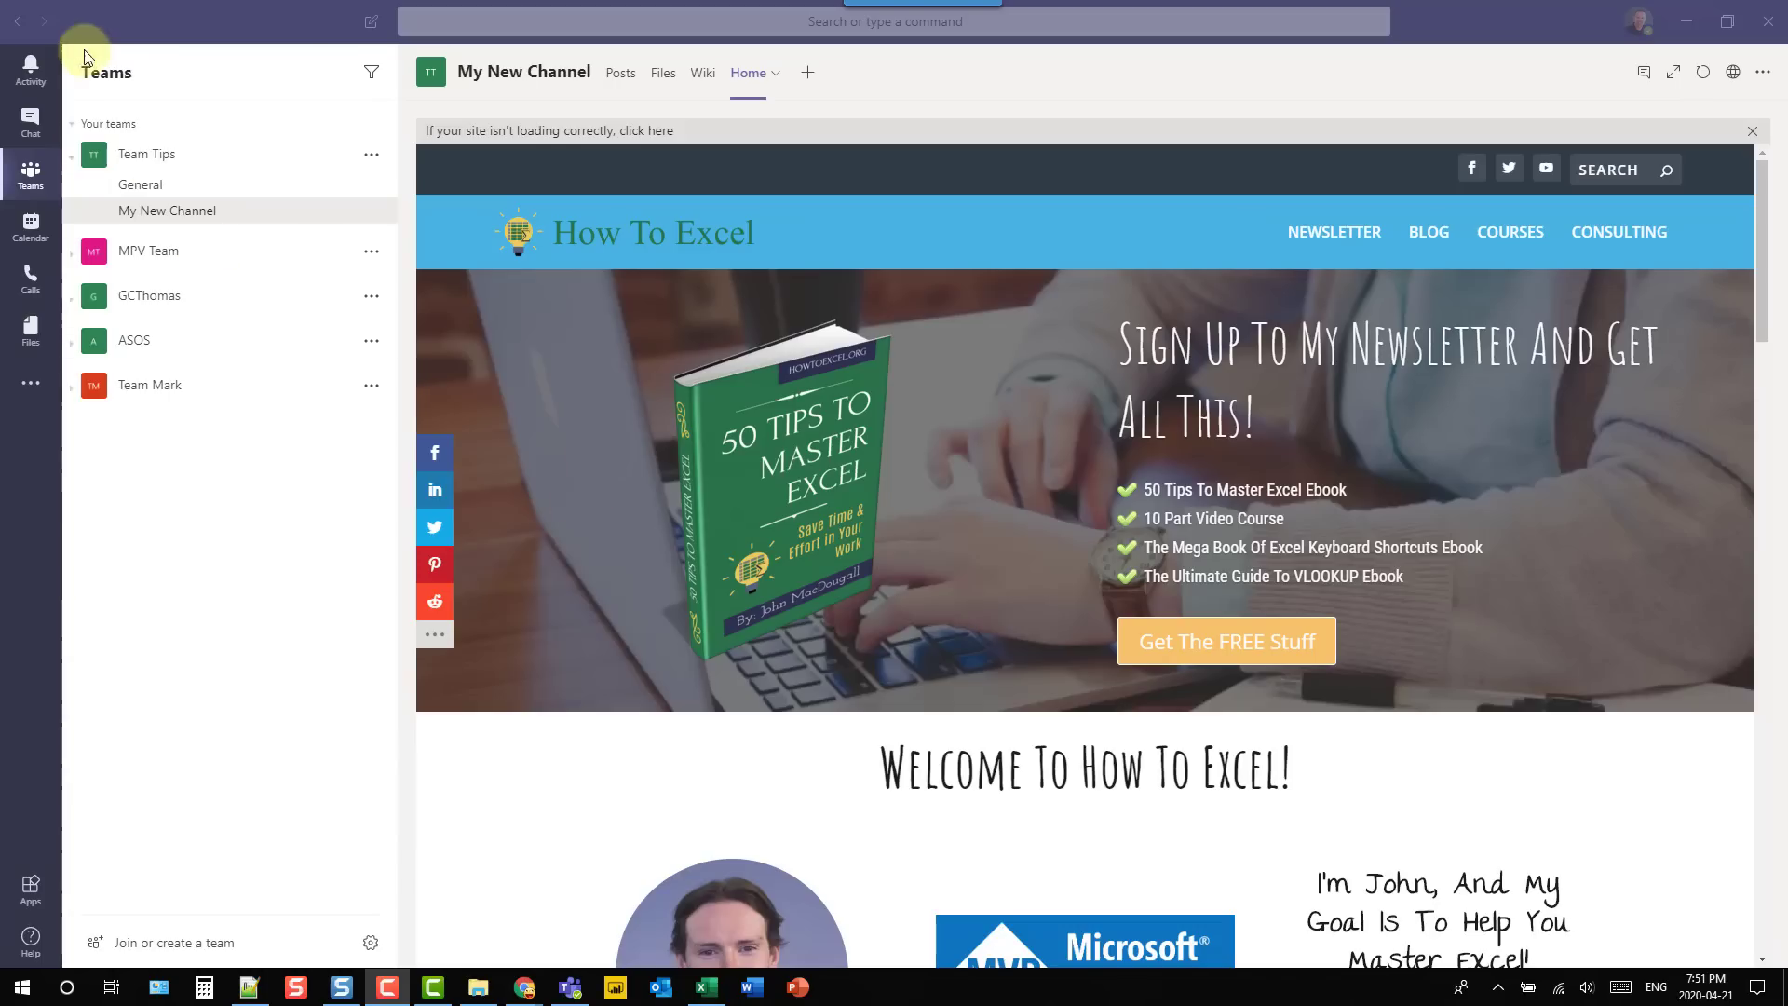
- Switch between My New Channel's posts and its Home website tab, ending on the posts
{"action": "left_click", "coordinate": [21, 32]}
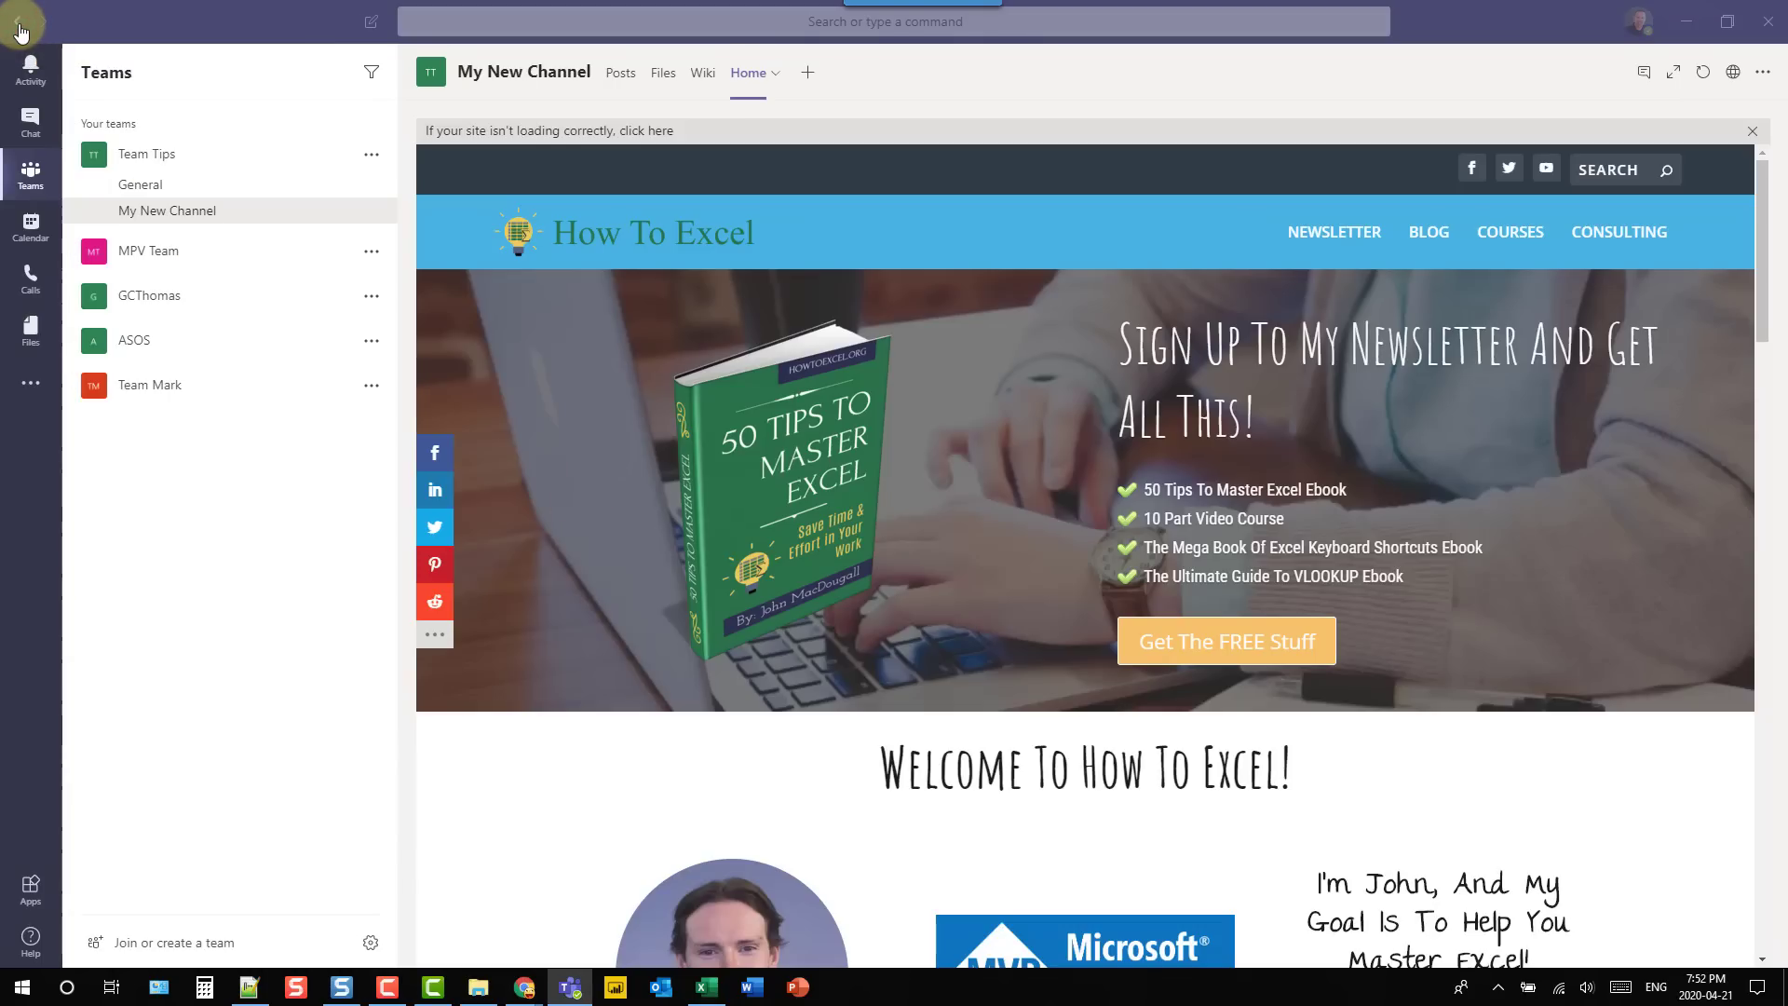
{"action": "left_click", "coordinate": [20, 31]}
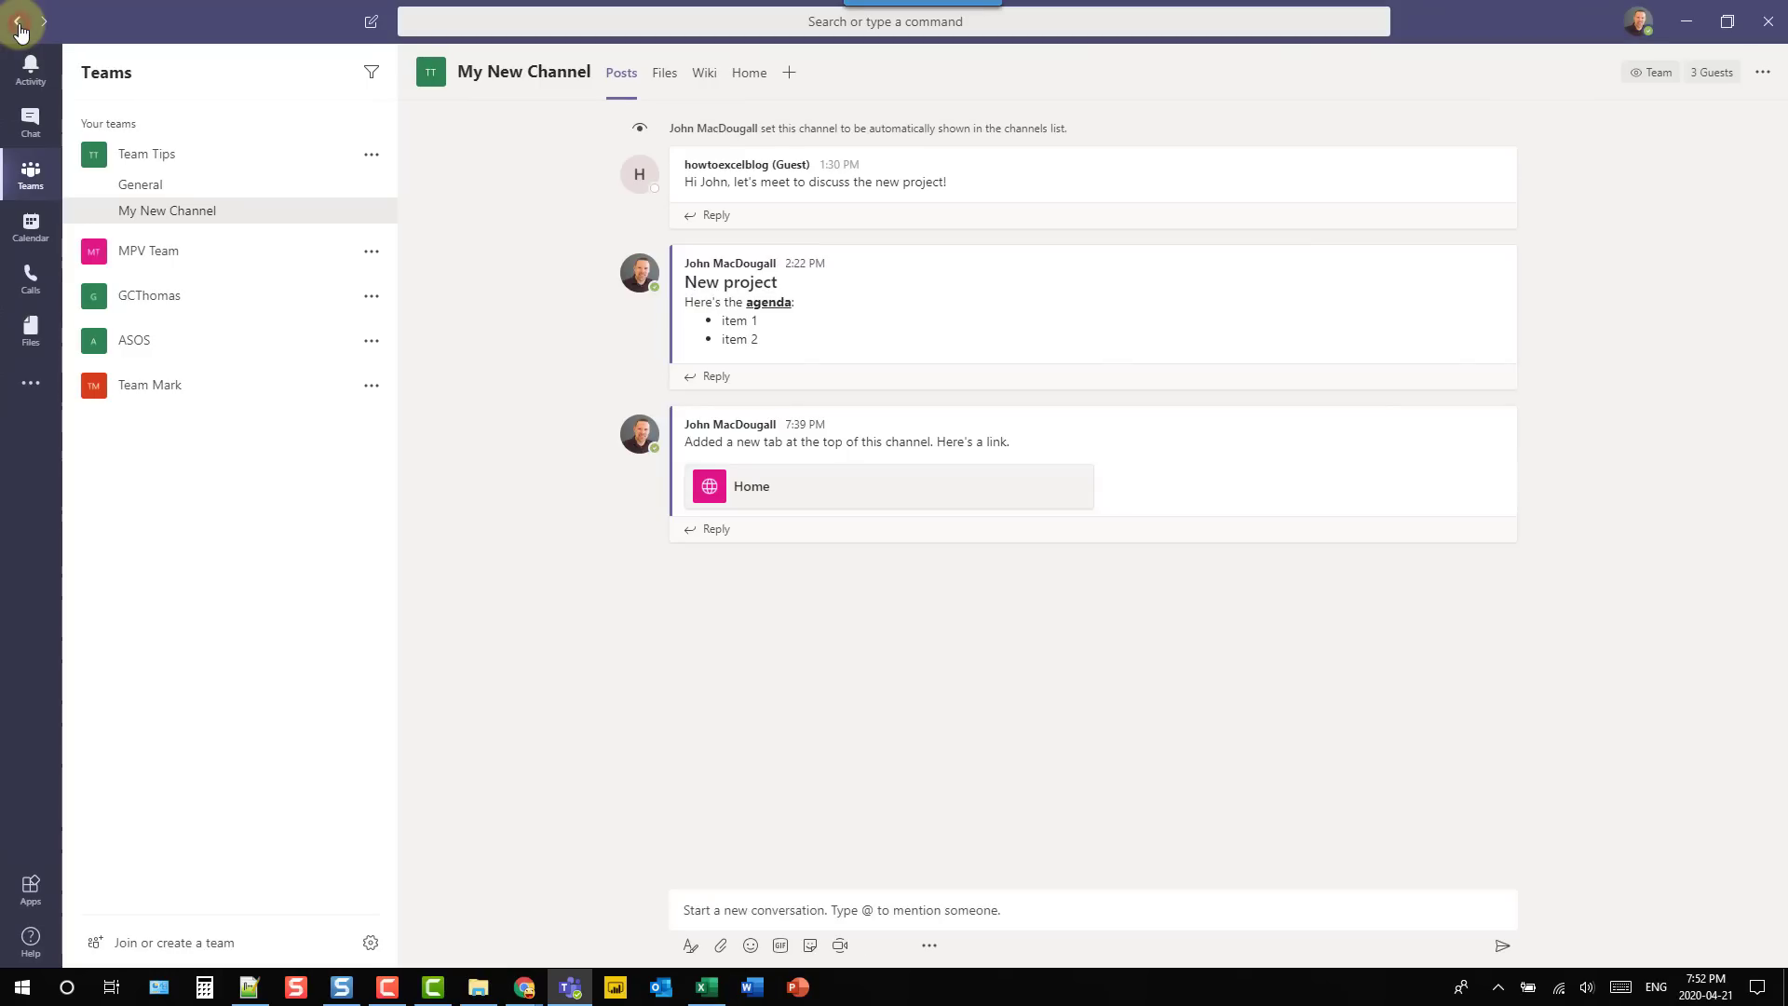
{"action": "left_click", "coordinate": [20, 32]}
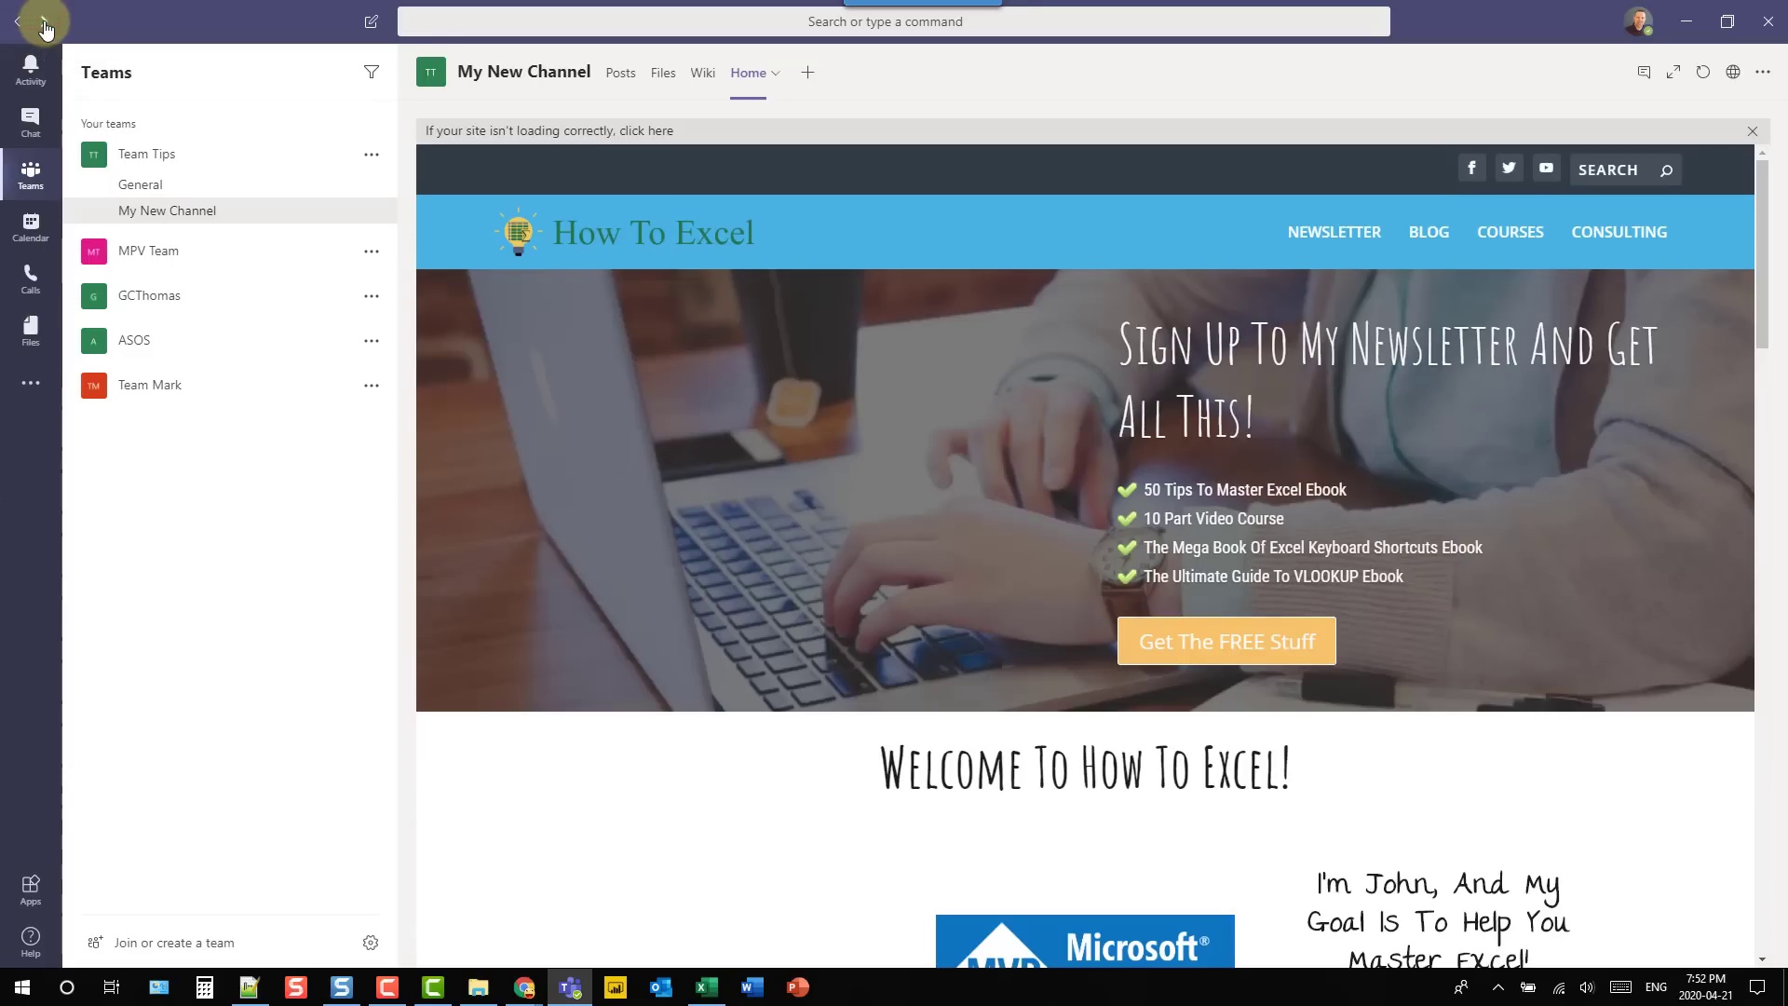
{"action": "left_click", "coordinate": [45, 28]}
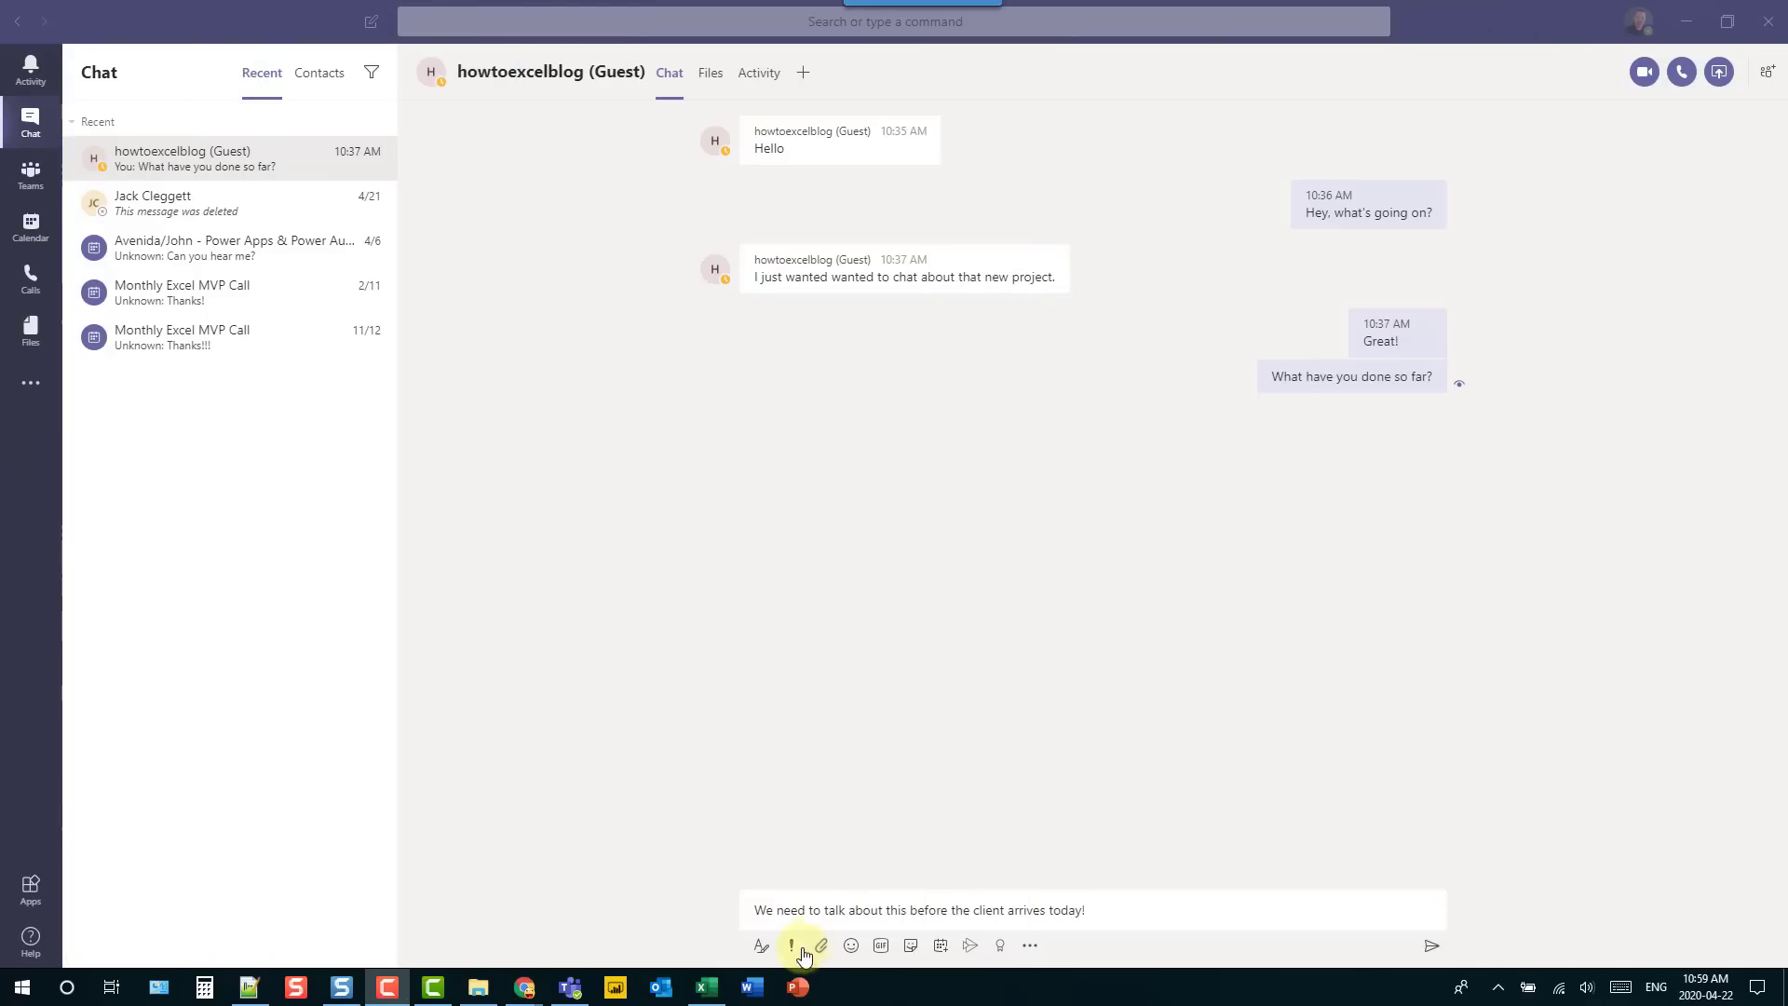
- Mark the client-arrival chat message as Urgent and send it
{"action": "left_click", "coordinate": [792, 947]}
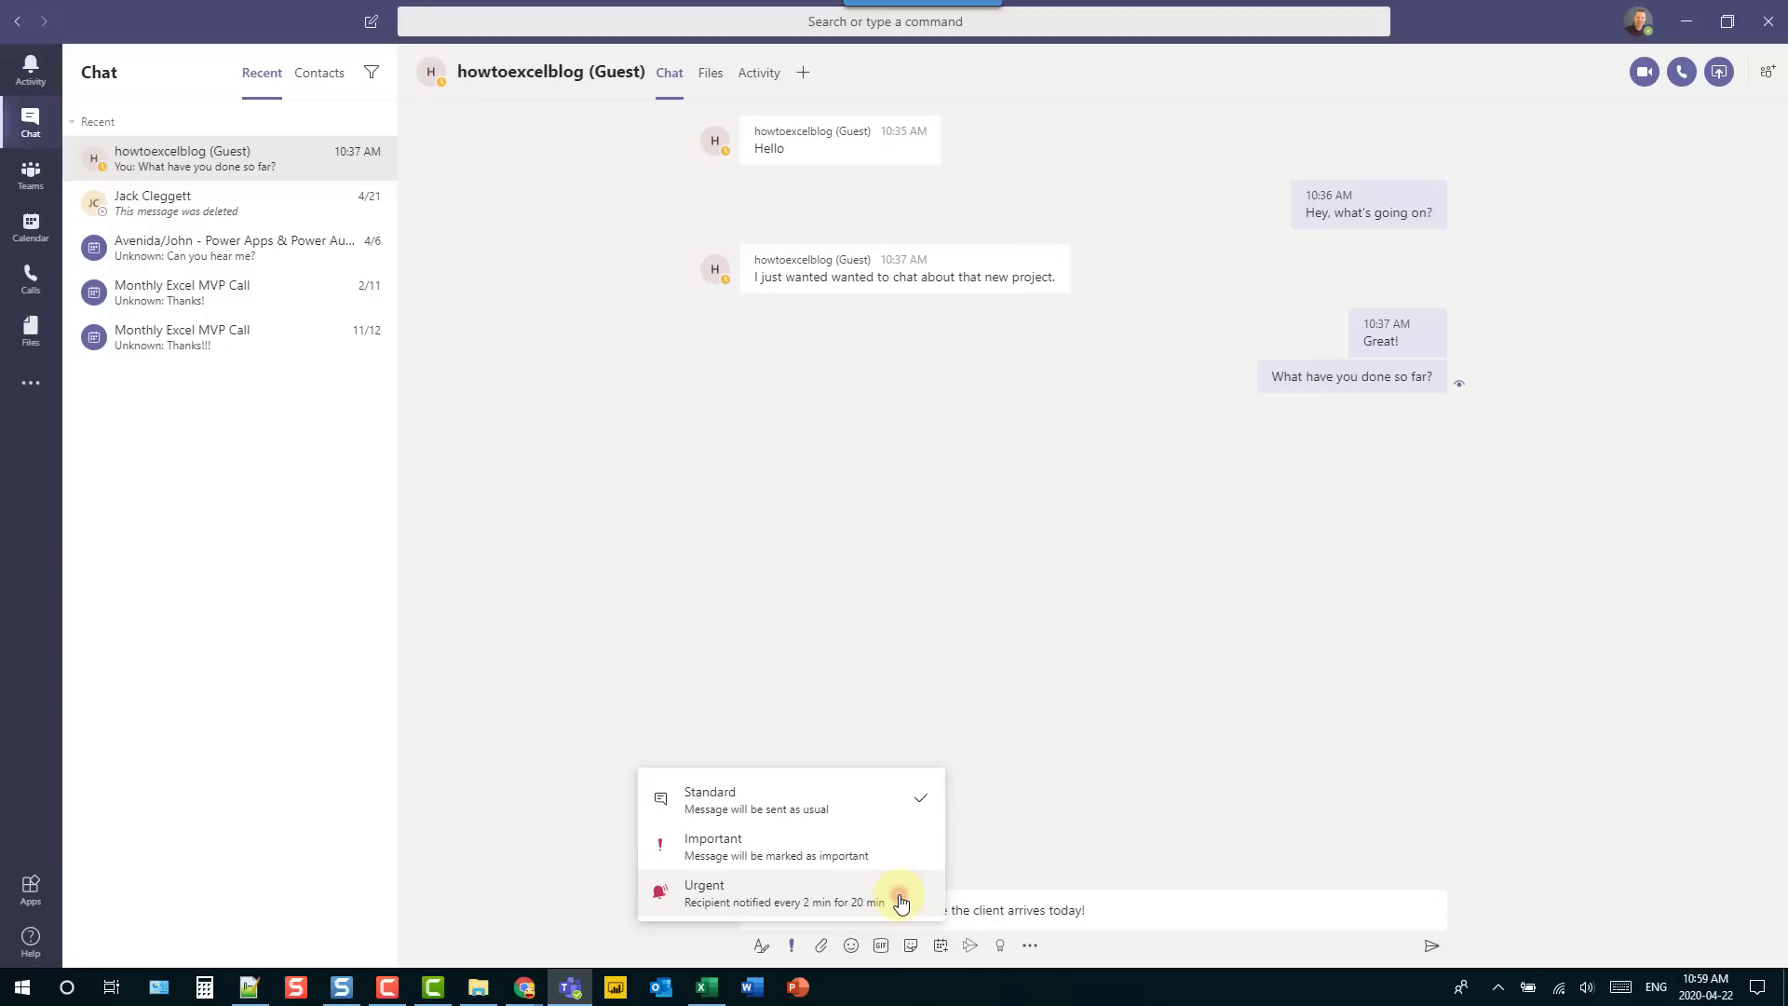
{"action": "left_click", "coordinate": [902, 902]}
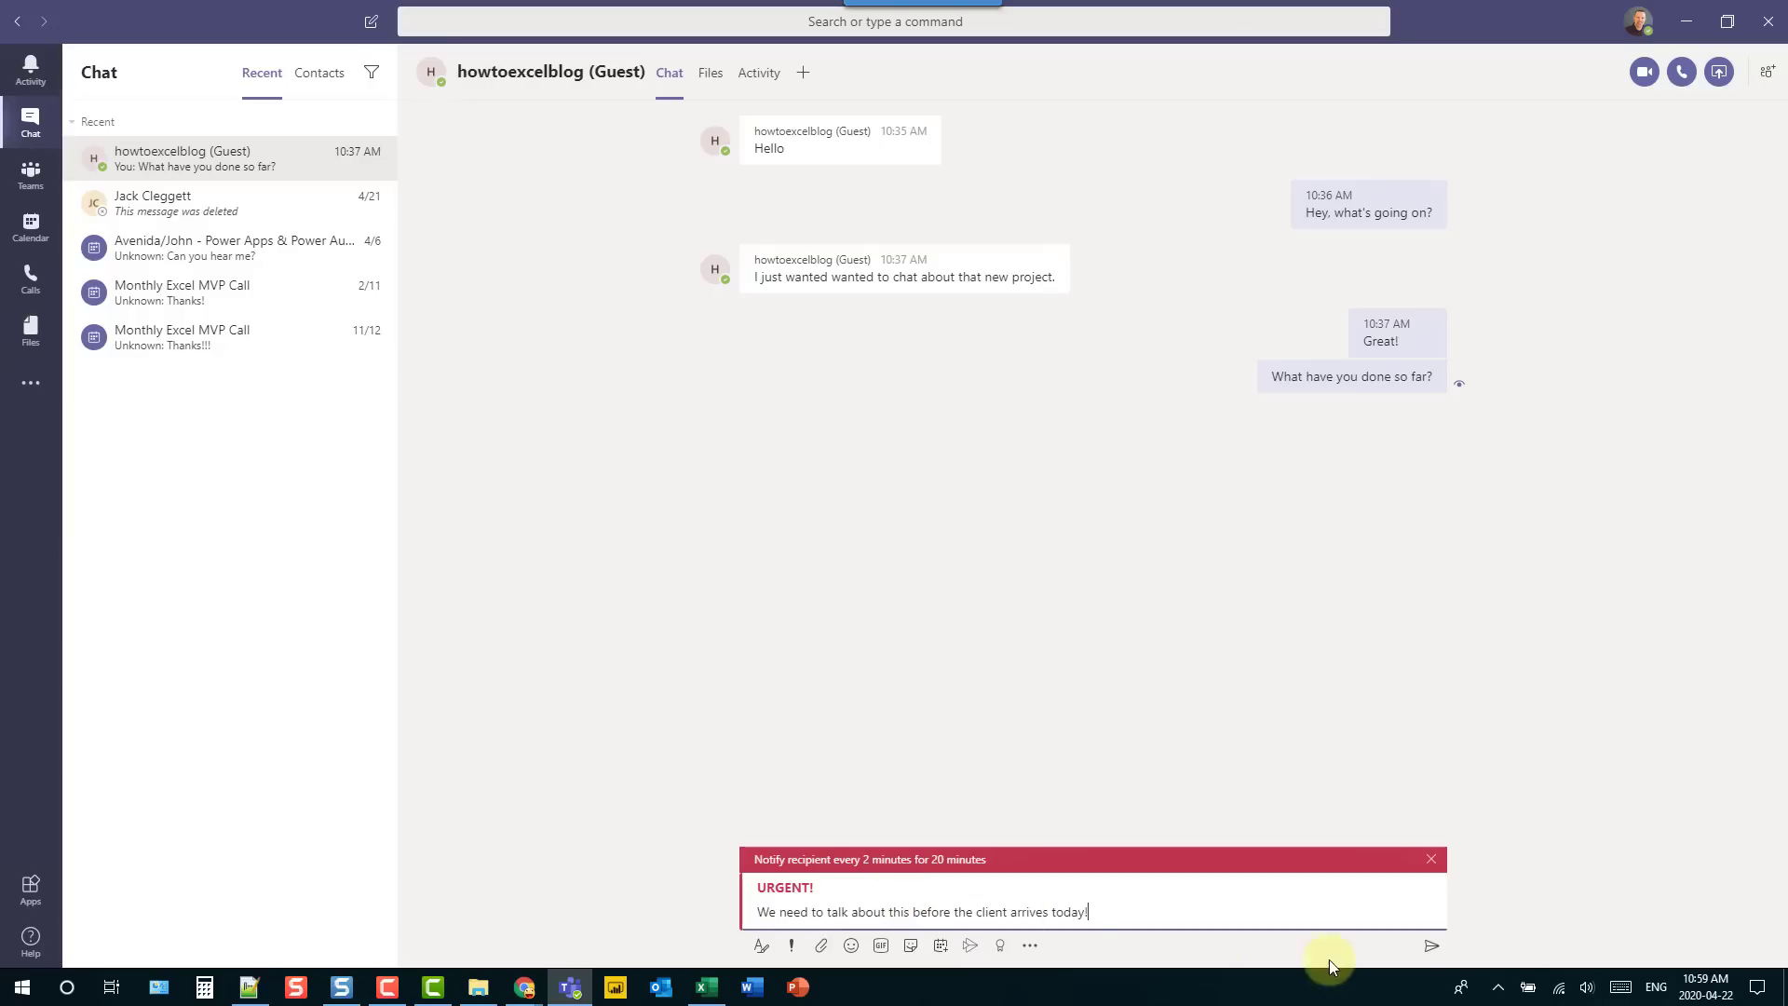
{"action": "left_click", "coordinate": [1431, 945]}
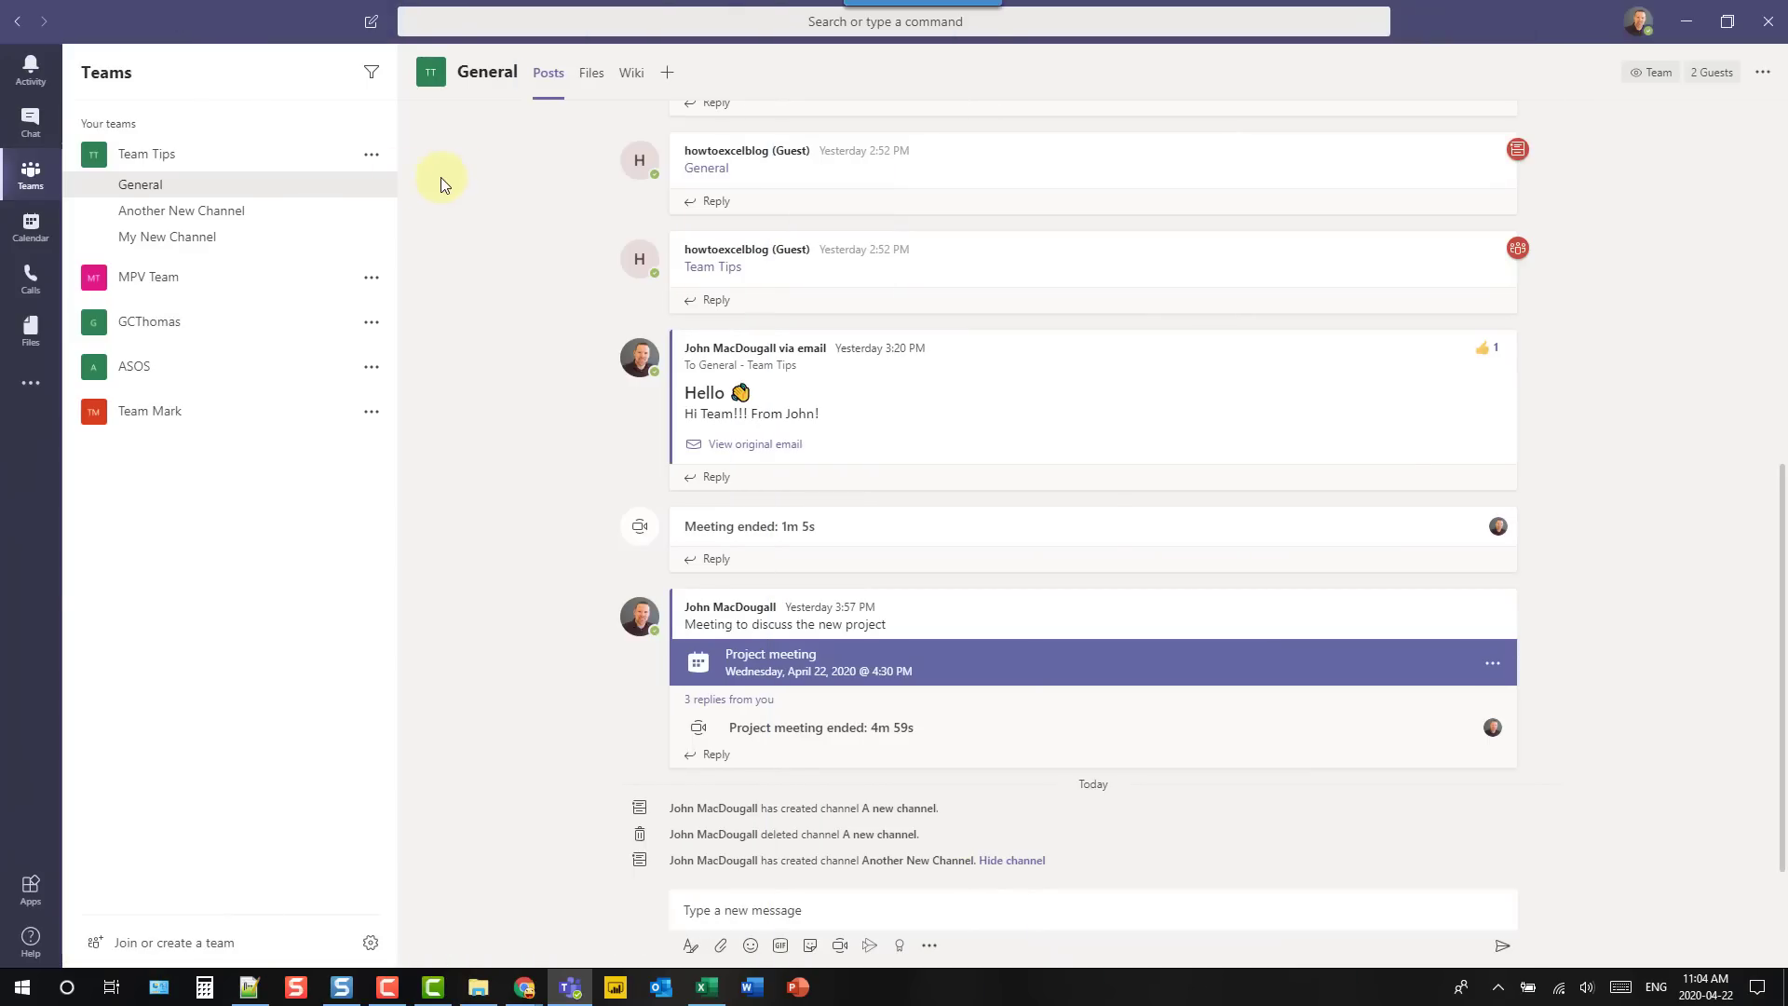
- Filter the Activity feed to show only Reactions to your messages
{"action": "left_click", "coordinate": [30, 75]}
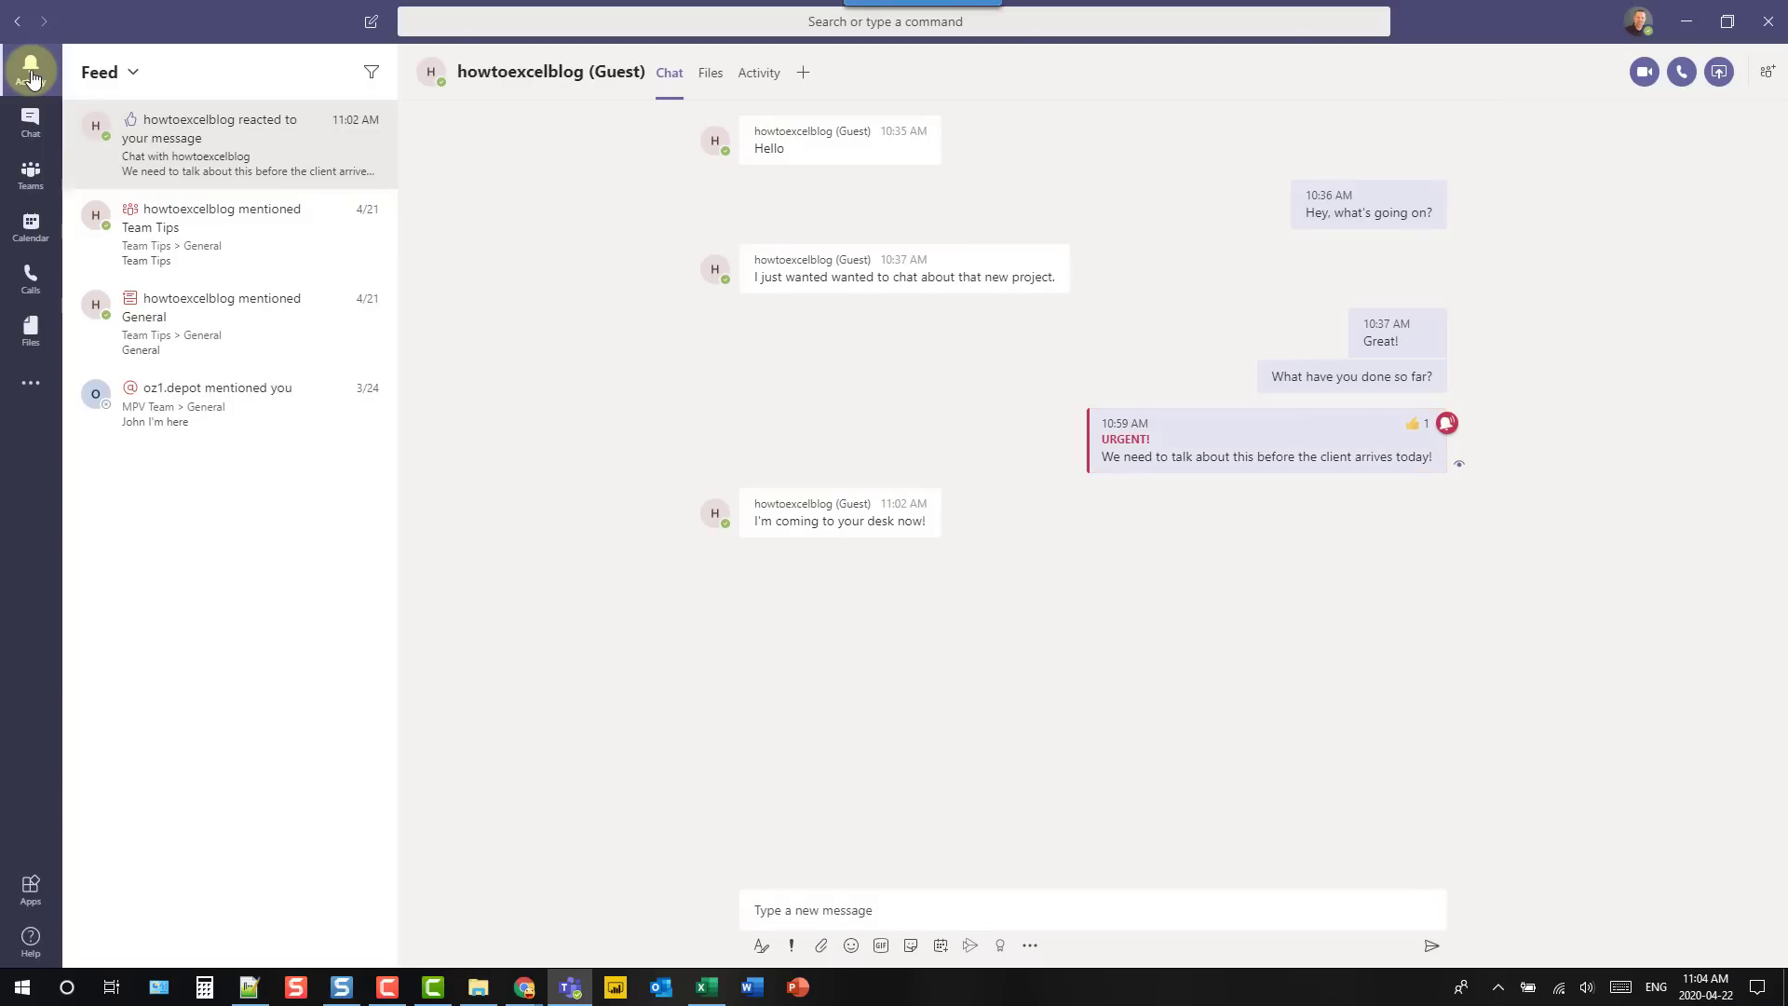
{"action": "left_click", "coordinate": [133, 74]}
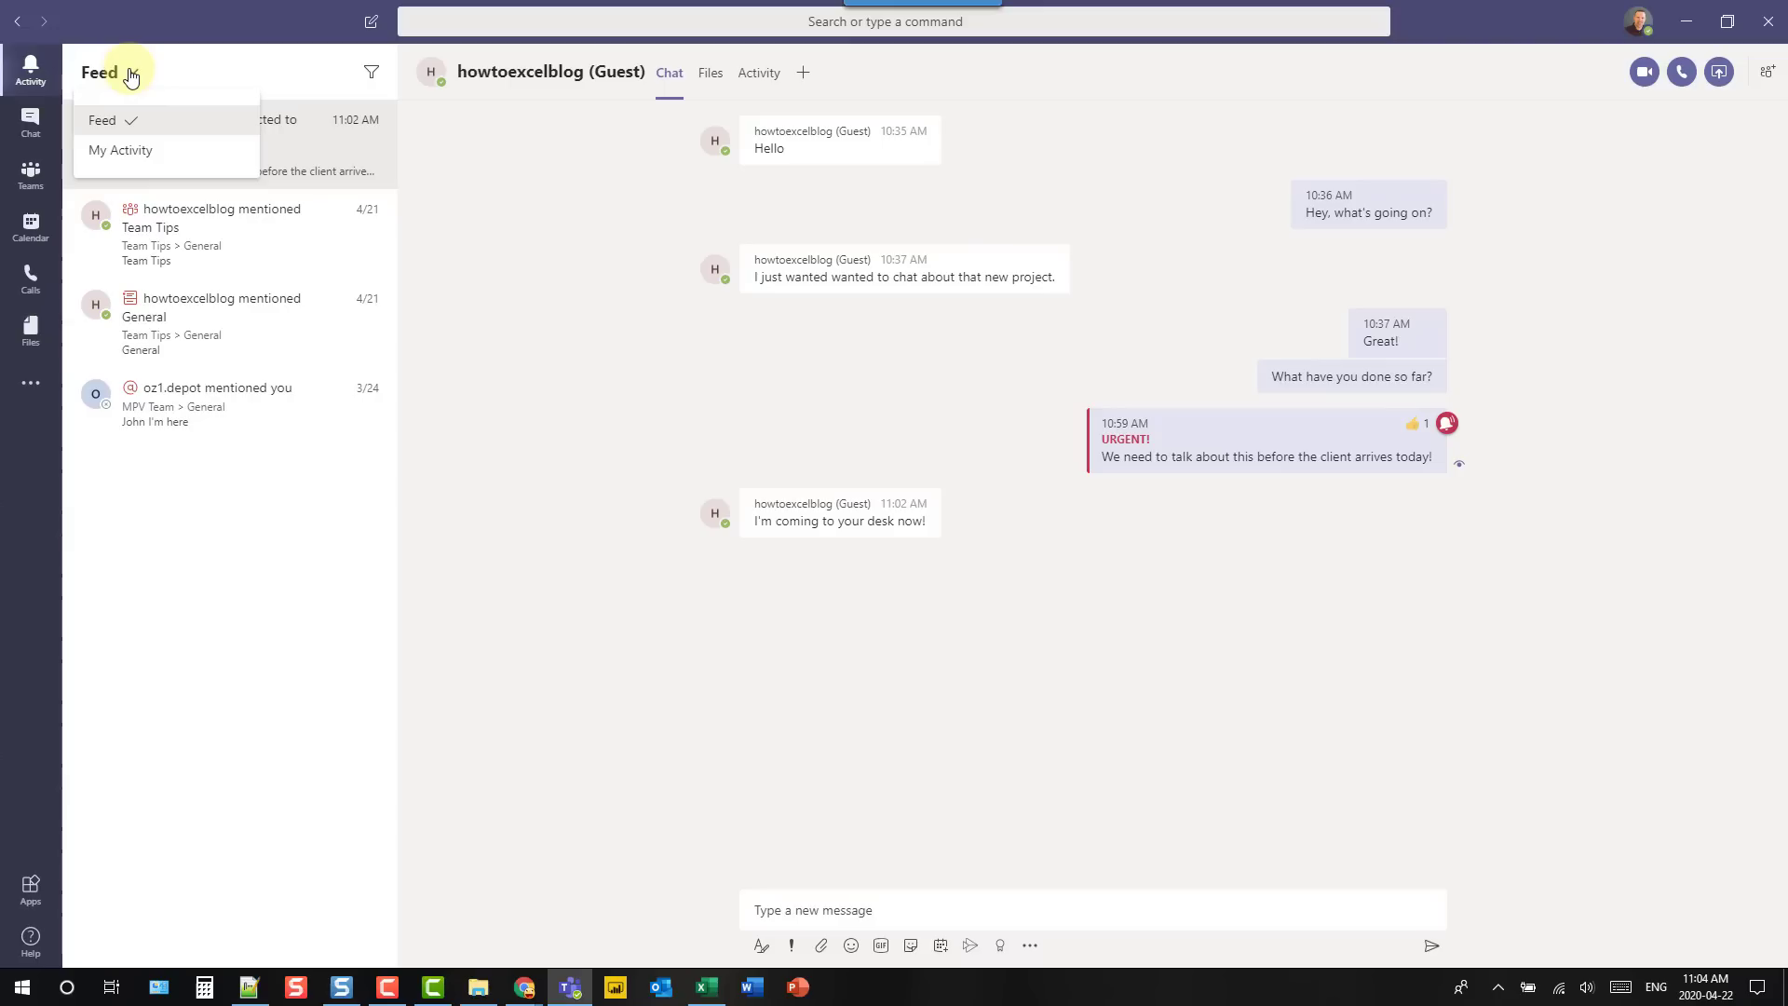
{"action": "left_click", "coordinate": [132, 73]}
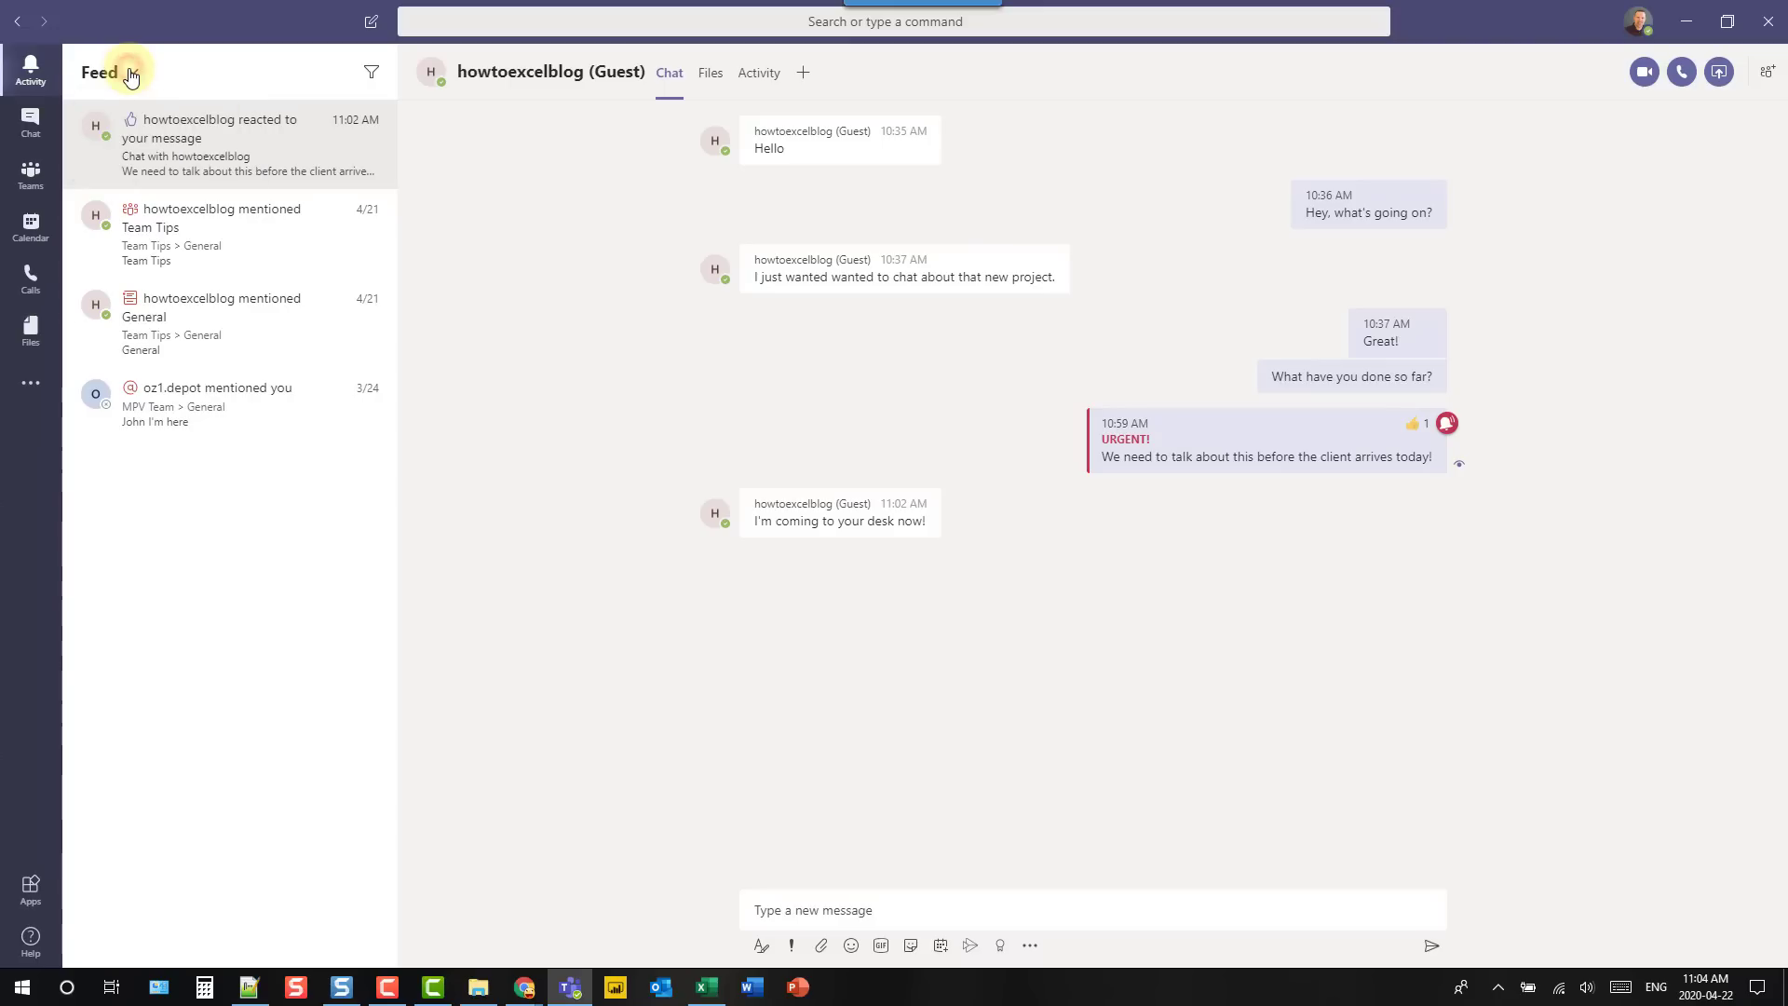
{"action": "left_click", "coordinate": [373, 69]}
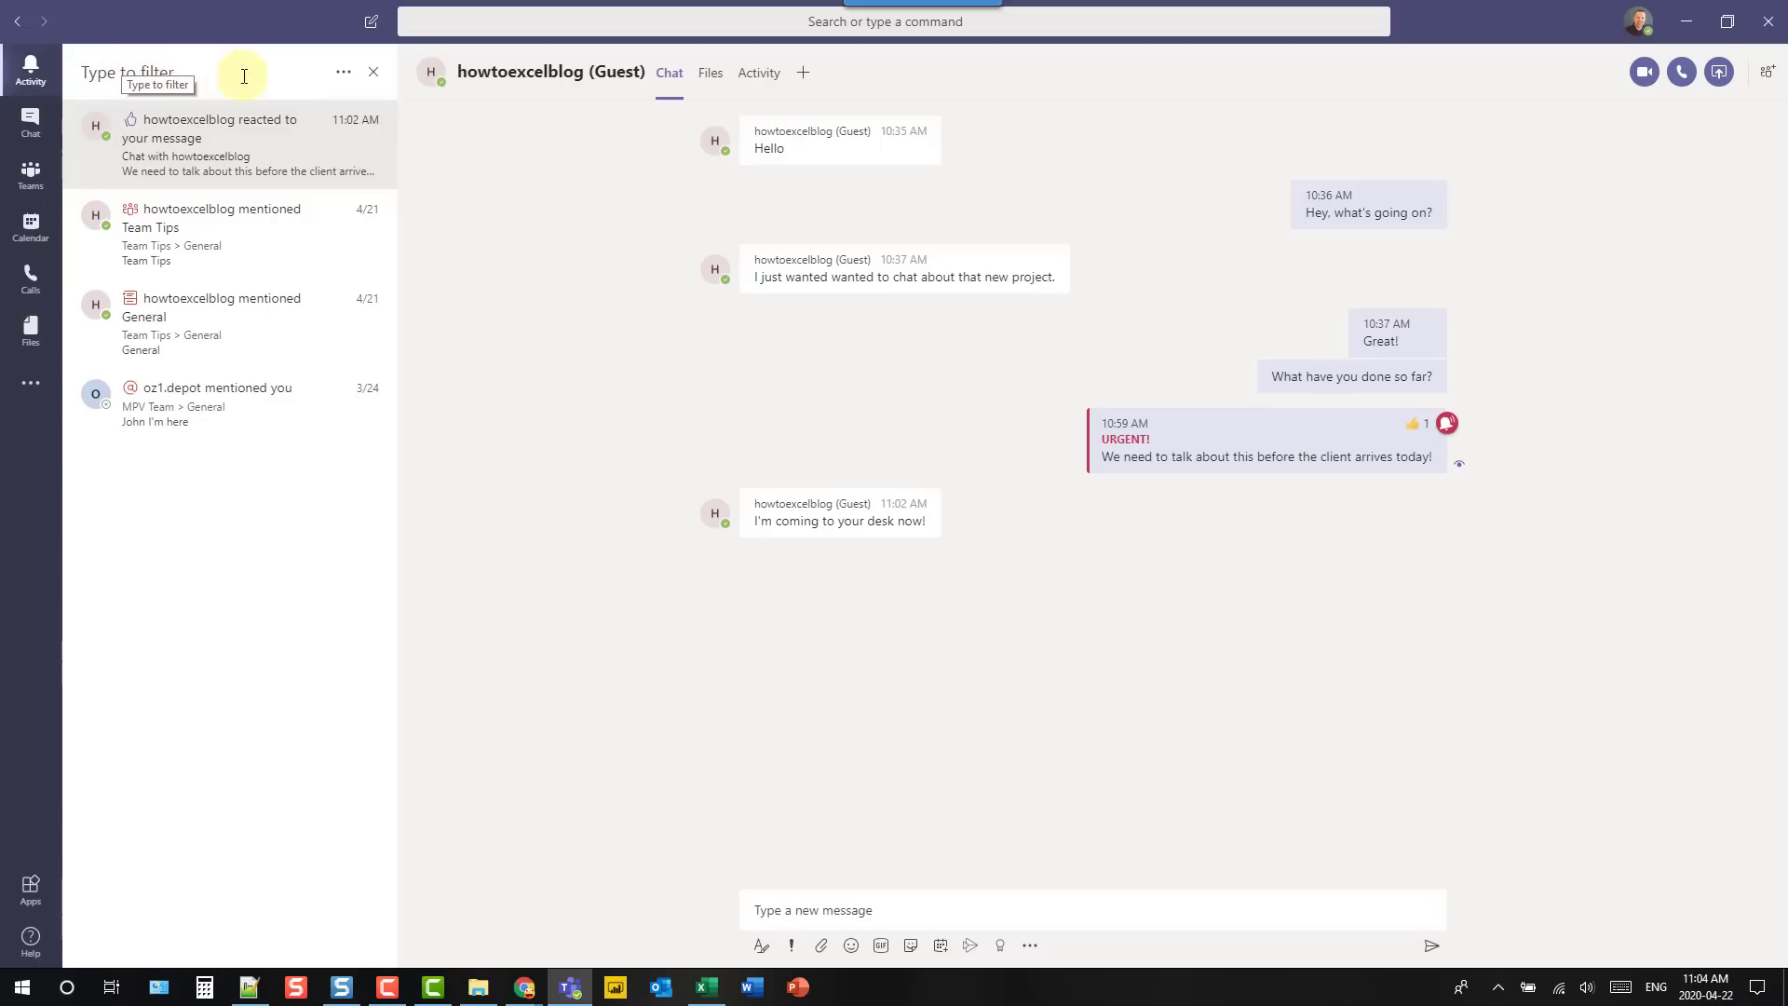
{"action": "left_click", "coordinate": [342, 75]}
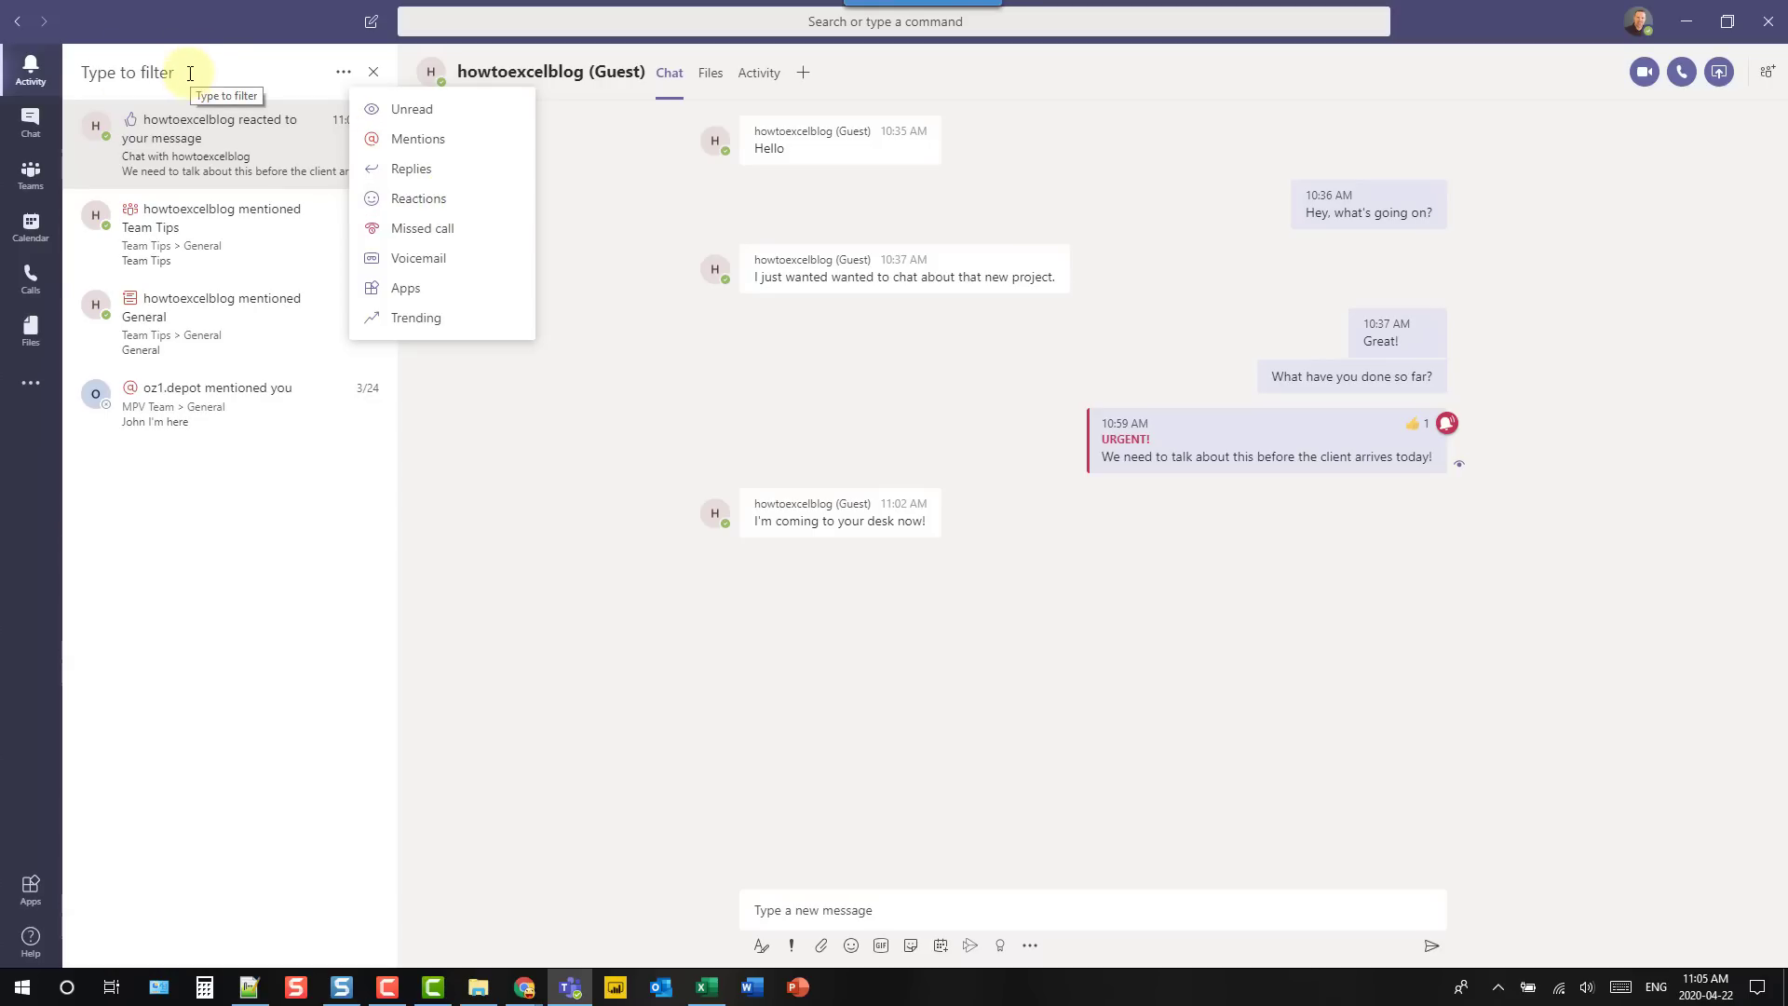
{"action": "left_click", "coordinate": [419, 199]}
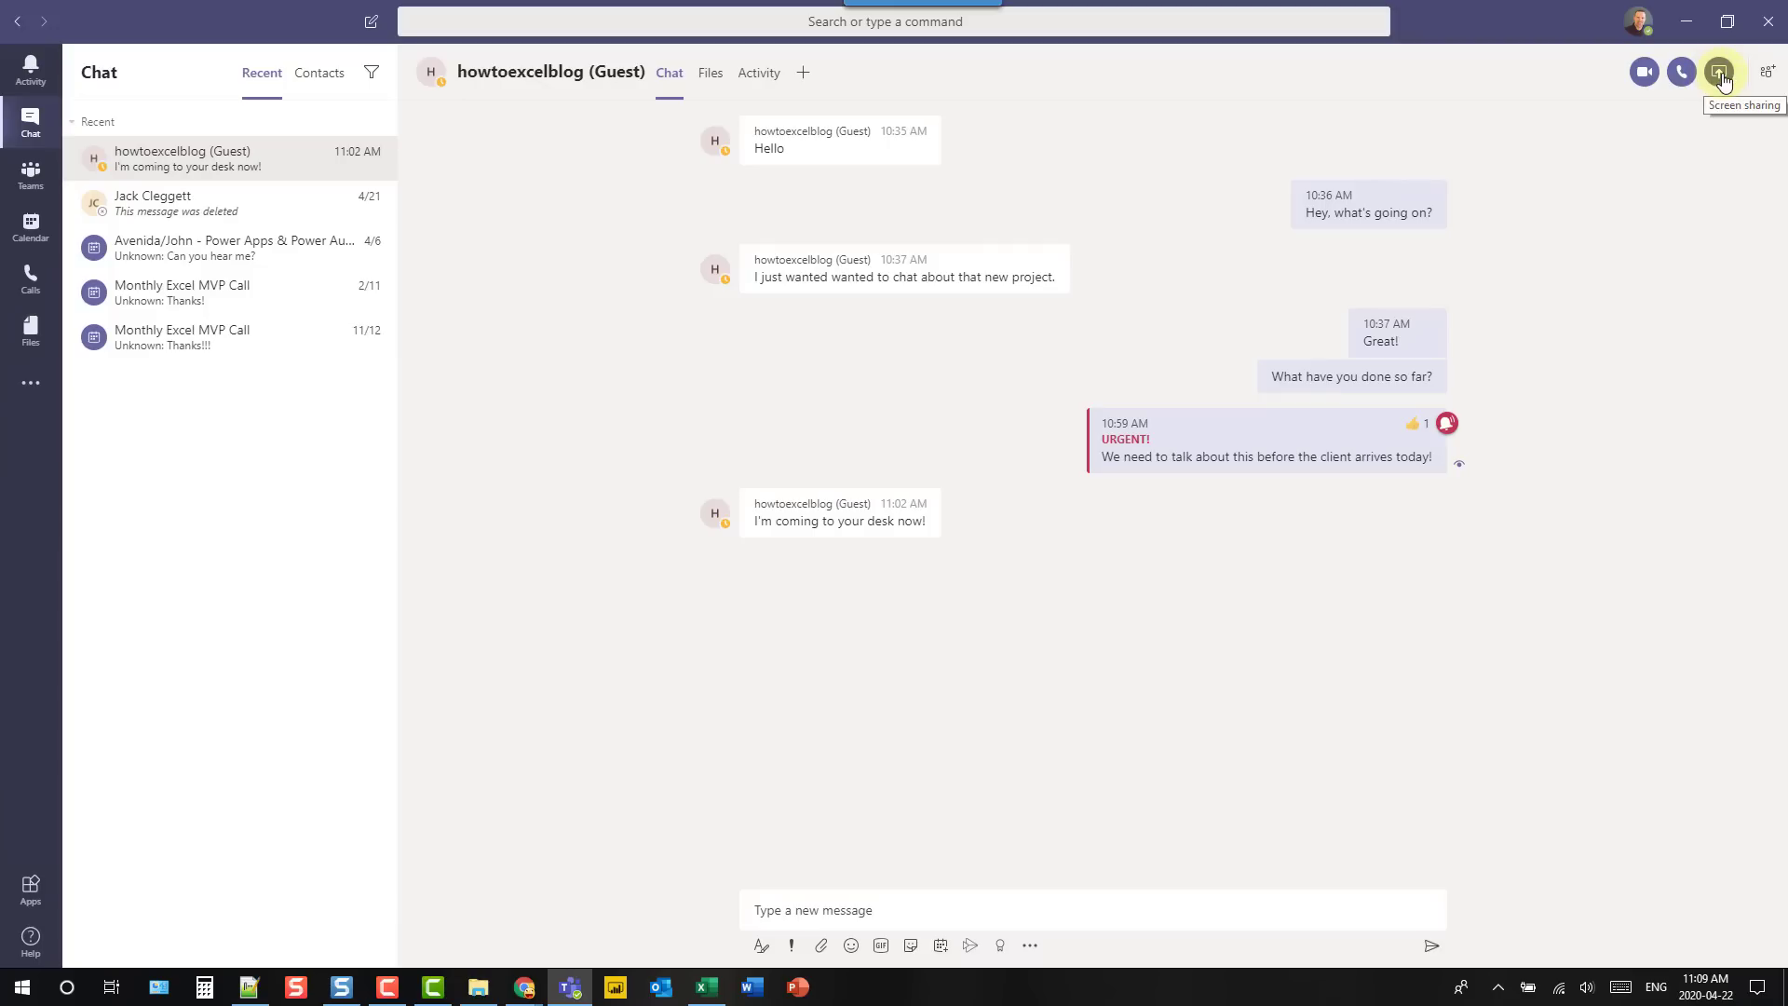
- Call the chat contact and start recording the meeting from More actions
{"action": "left_click", "coordinate": [1644, 73]}
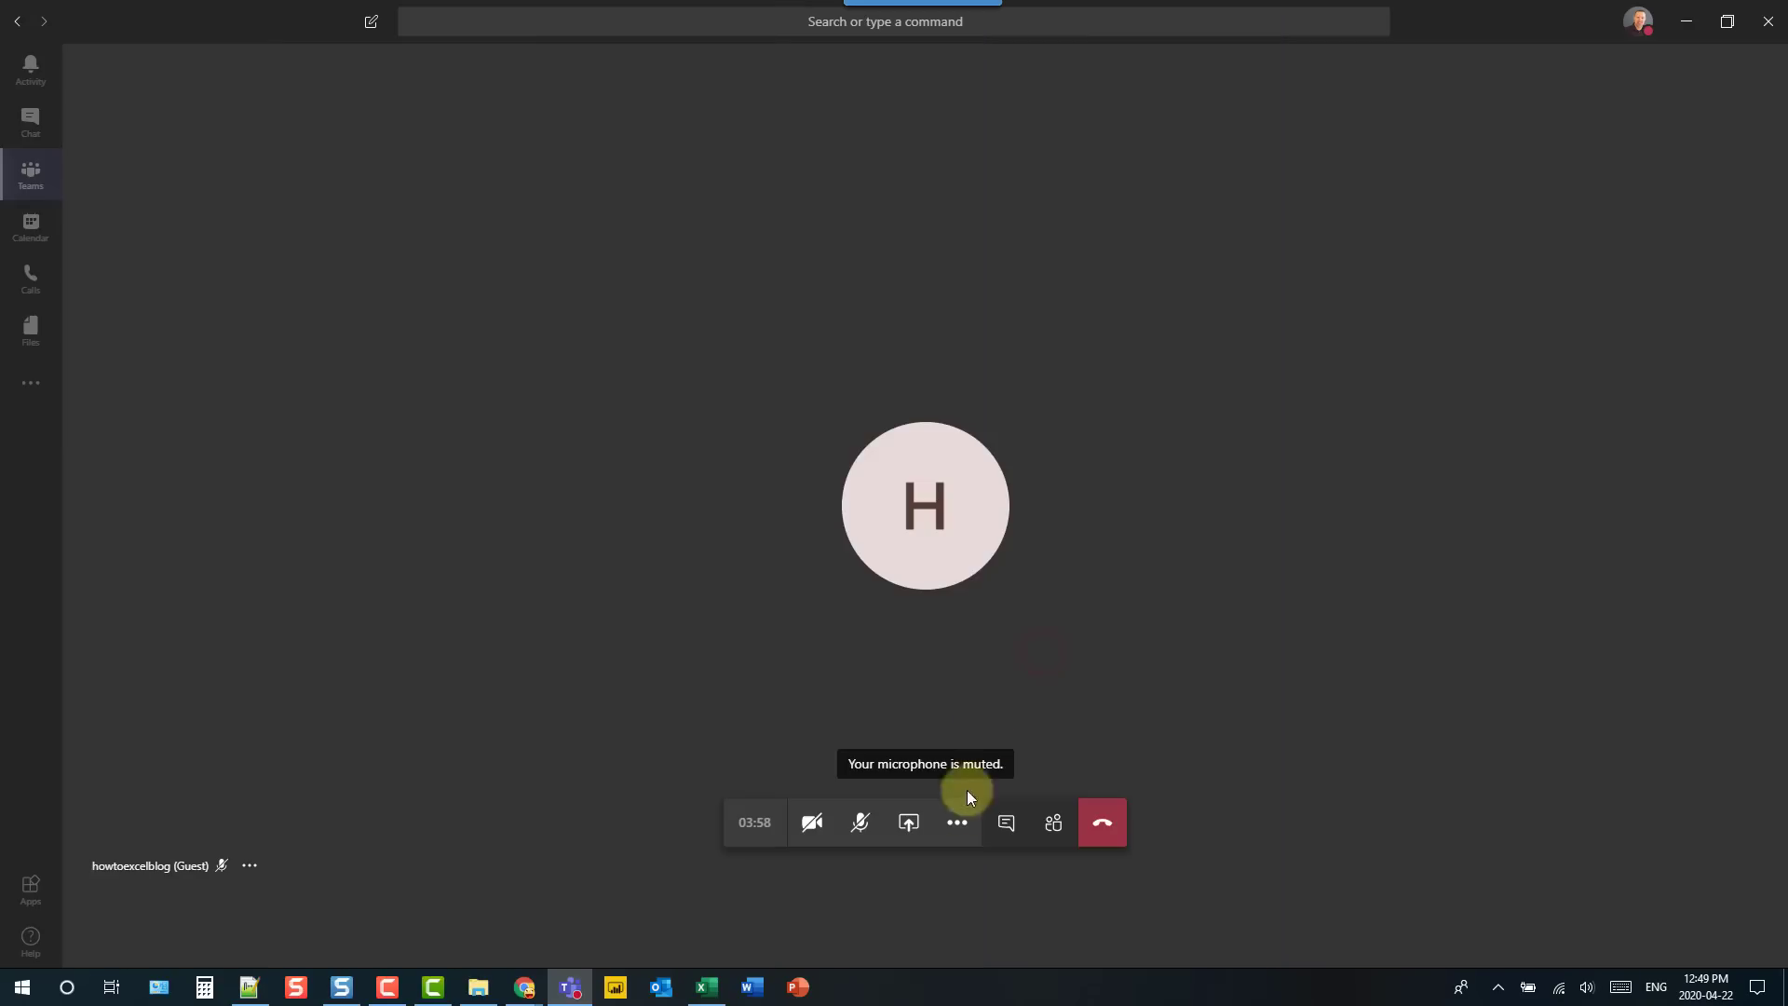
{"action": "left_click", "coordinate": [960, 825]}
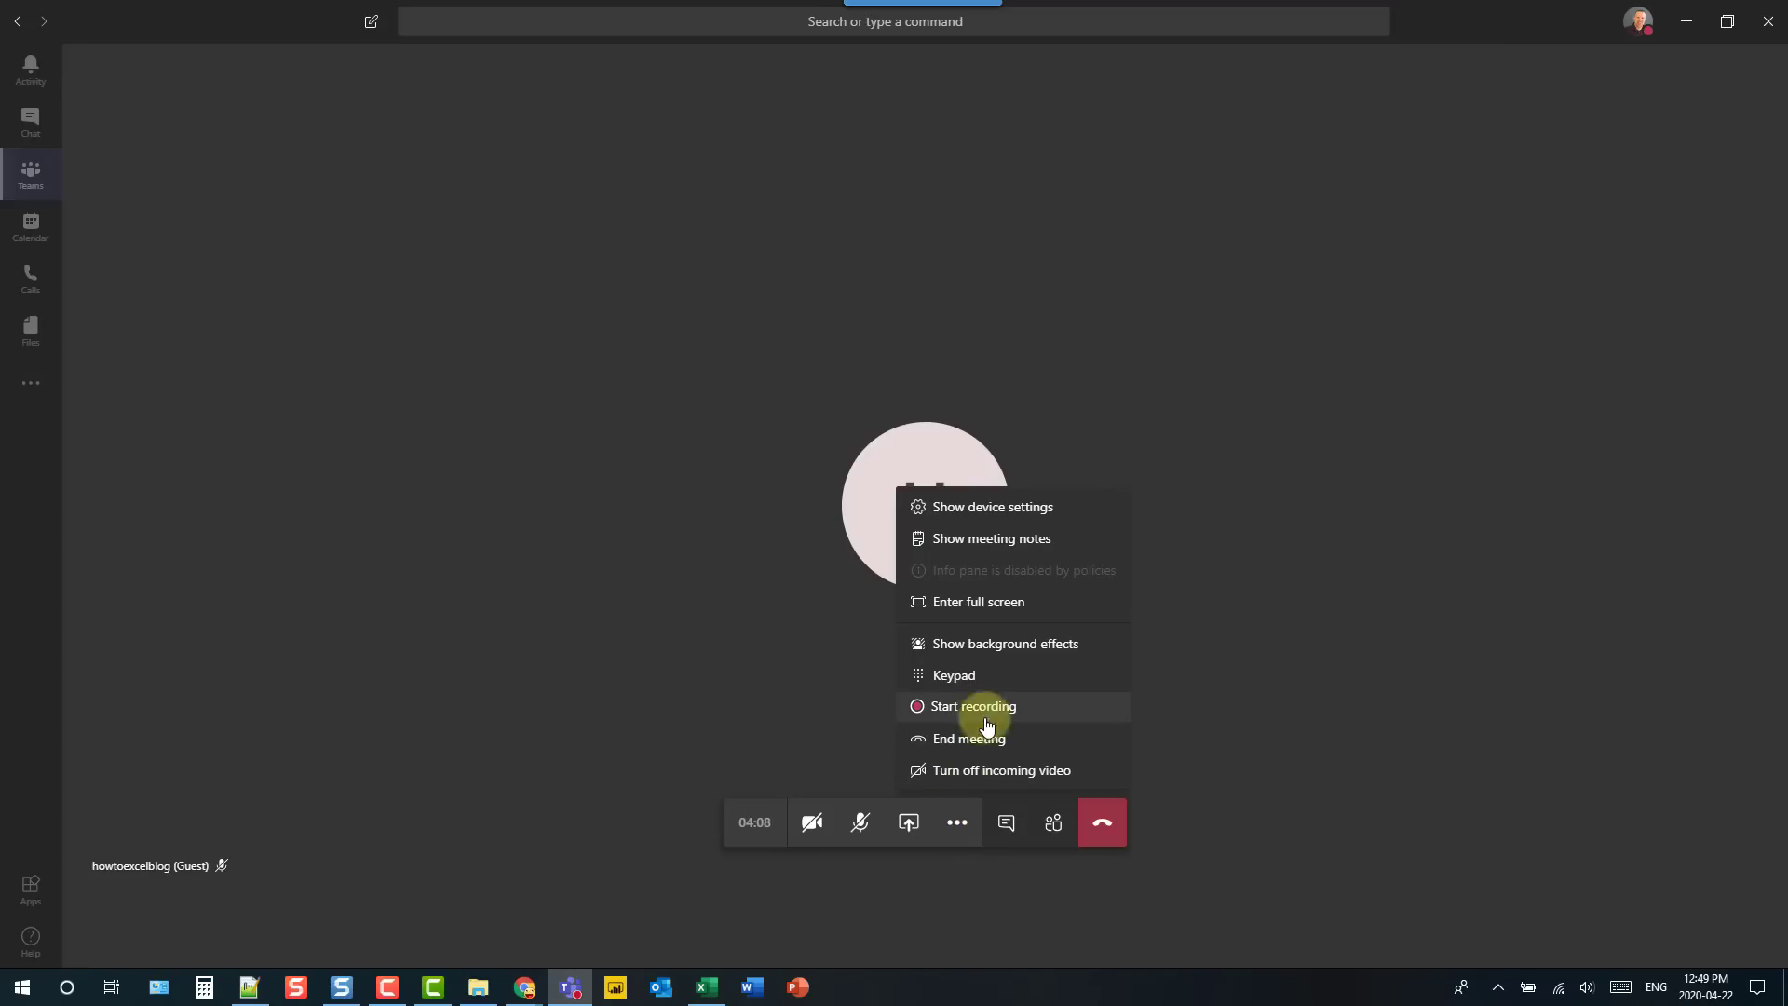
{"action": "left_click", "coordinate": [909, 823]}
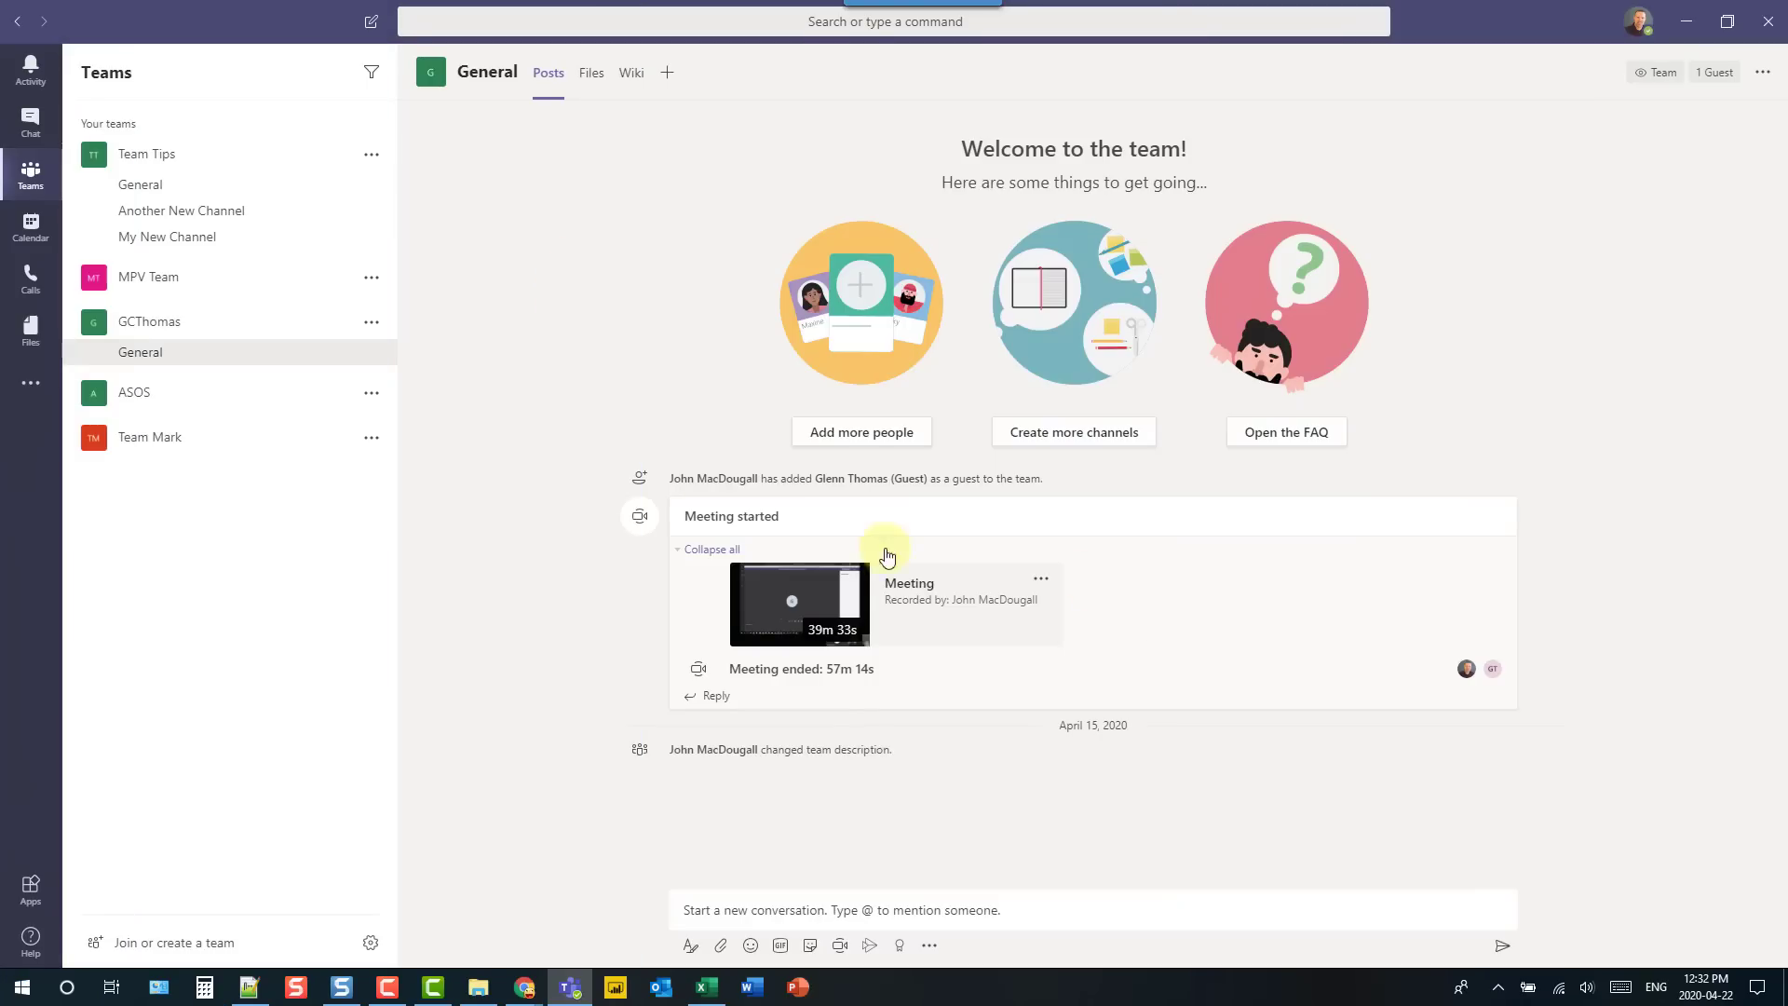
- Open the meeting recording card's options and choose Open in Microsoft Stream
{"action": "left_click", "coordinate": [1042, 582]}
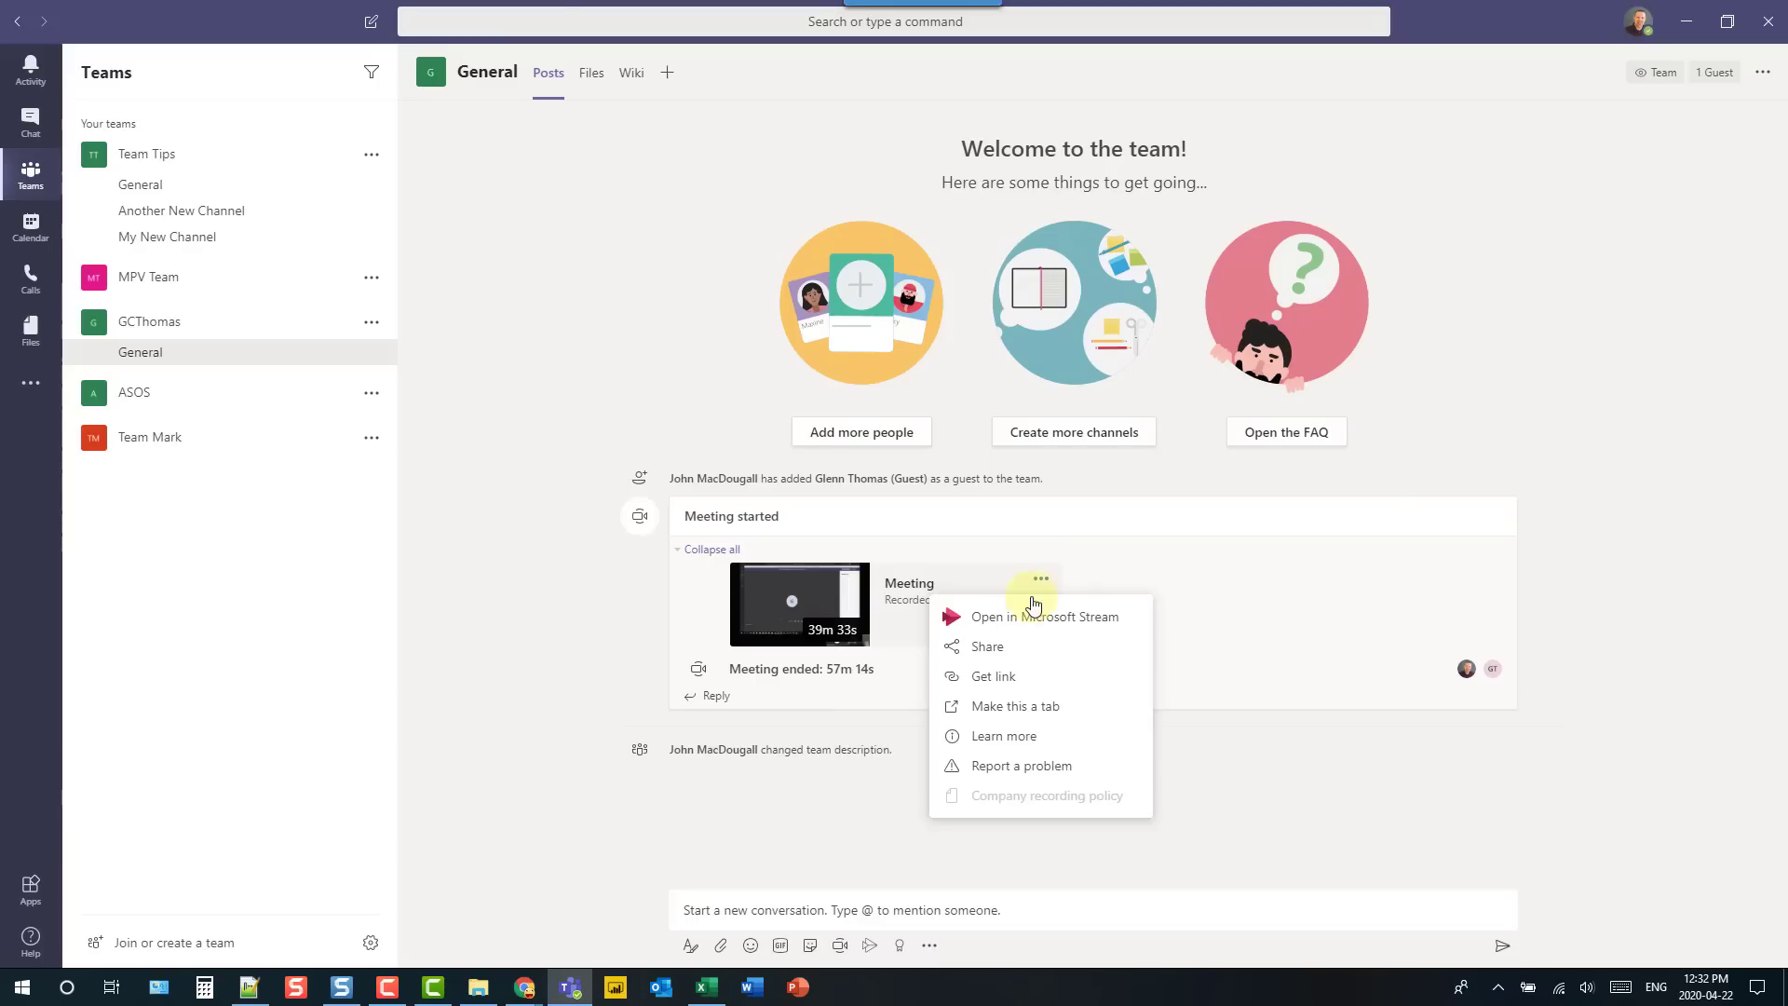
{"action": "left_click", "coordinate": [1024, 620]}
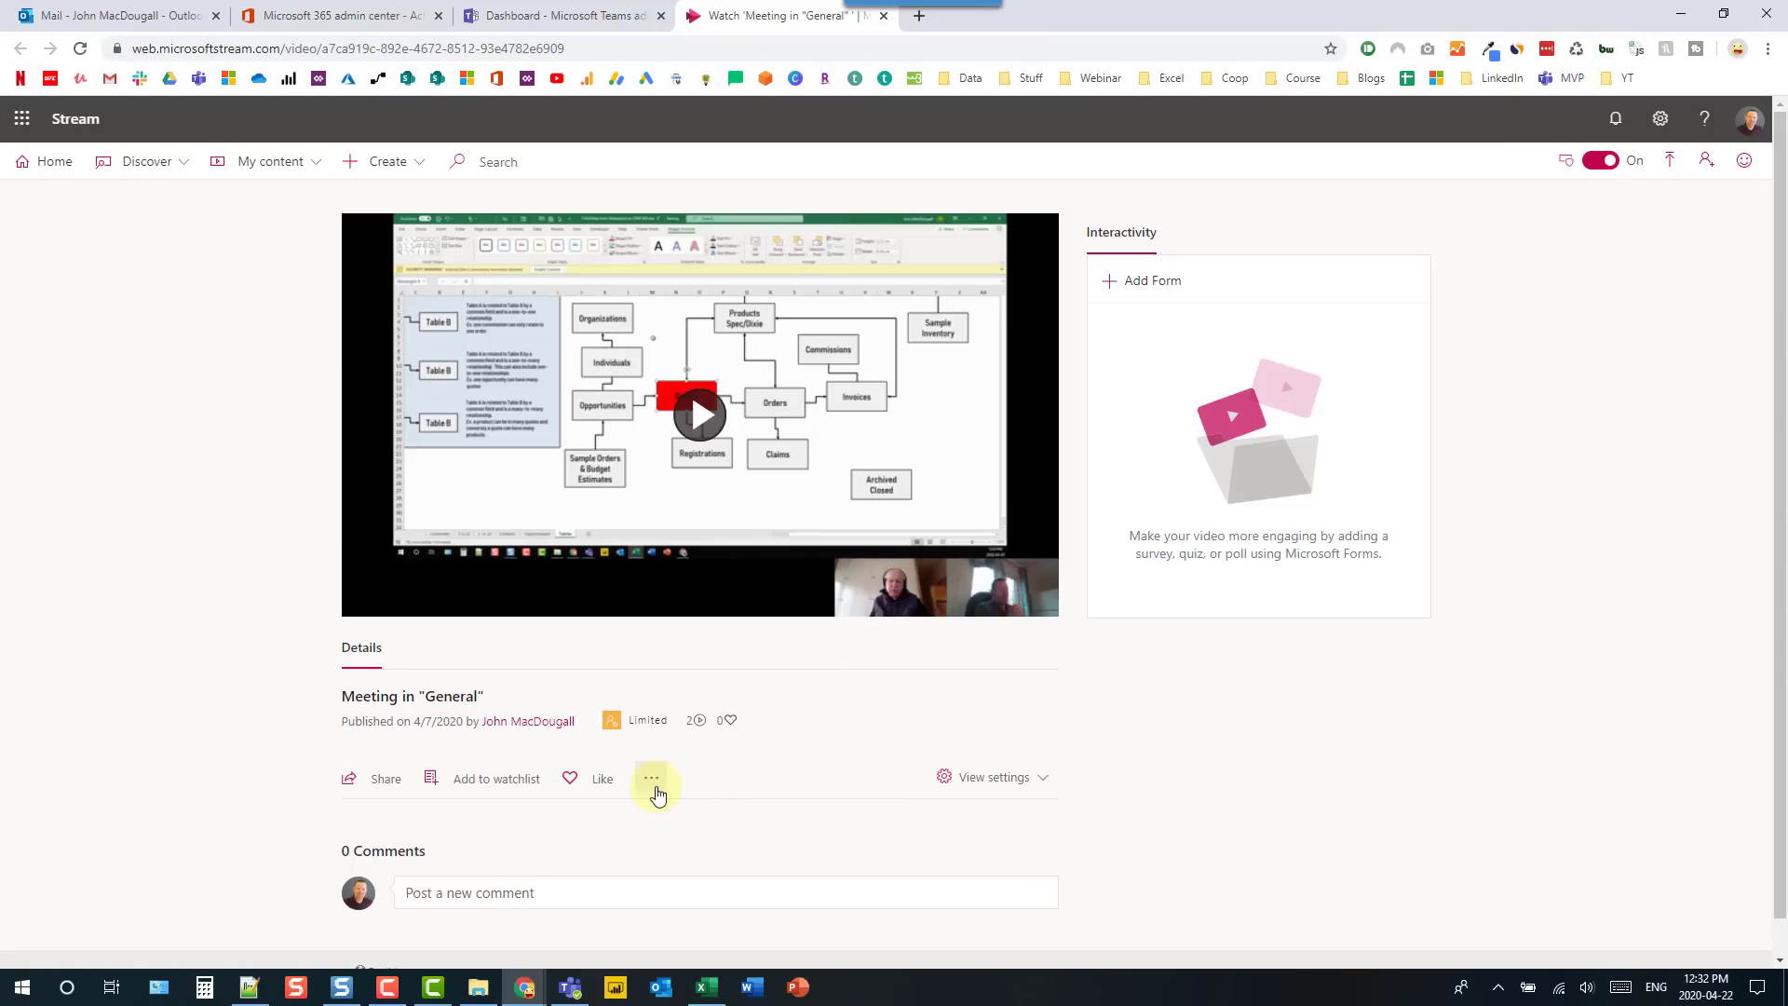
- Set the video language to English with autogenerated captions and apply the details
{"action": "left_click", "coordinate": [654, 783]}
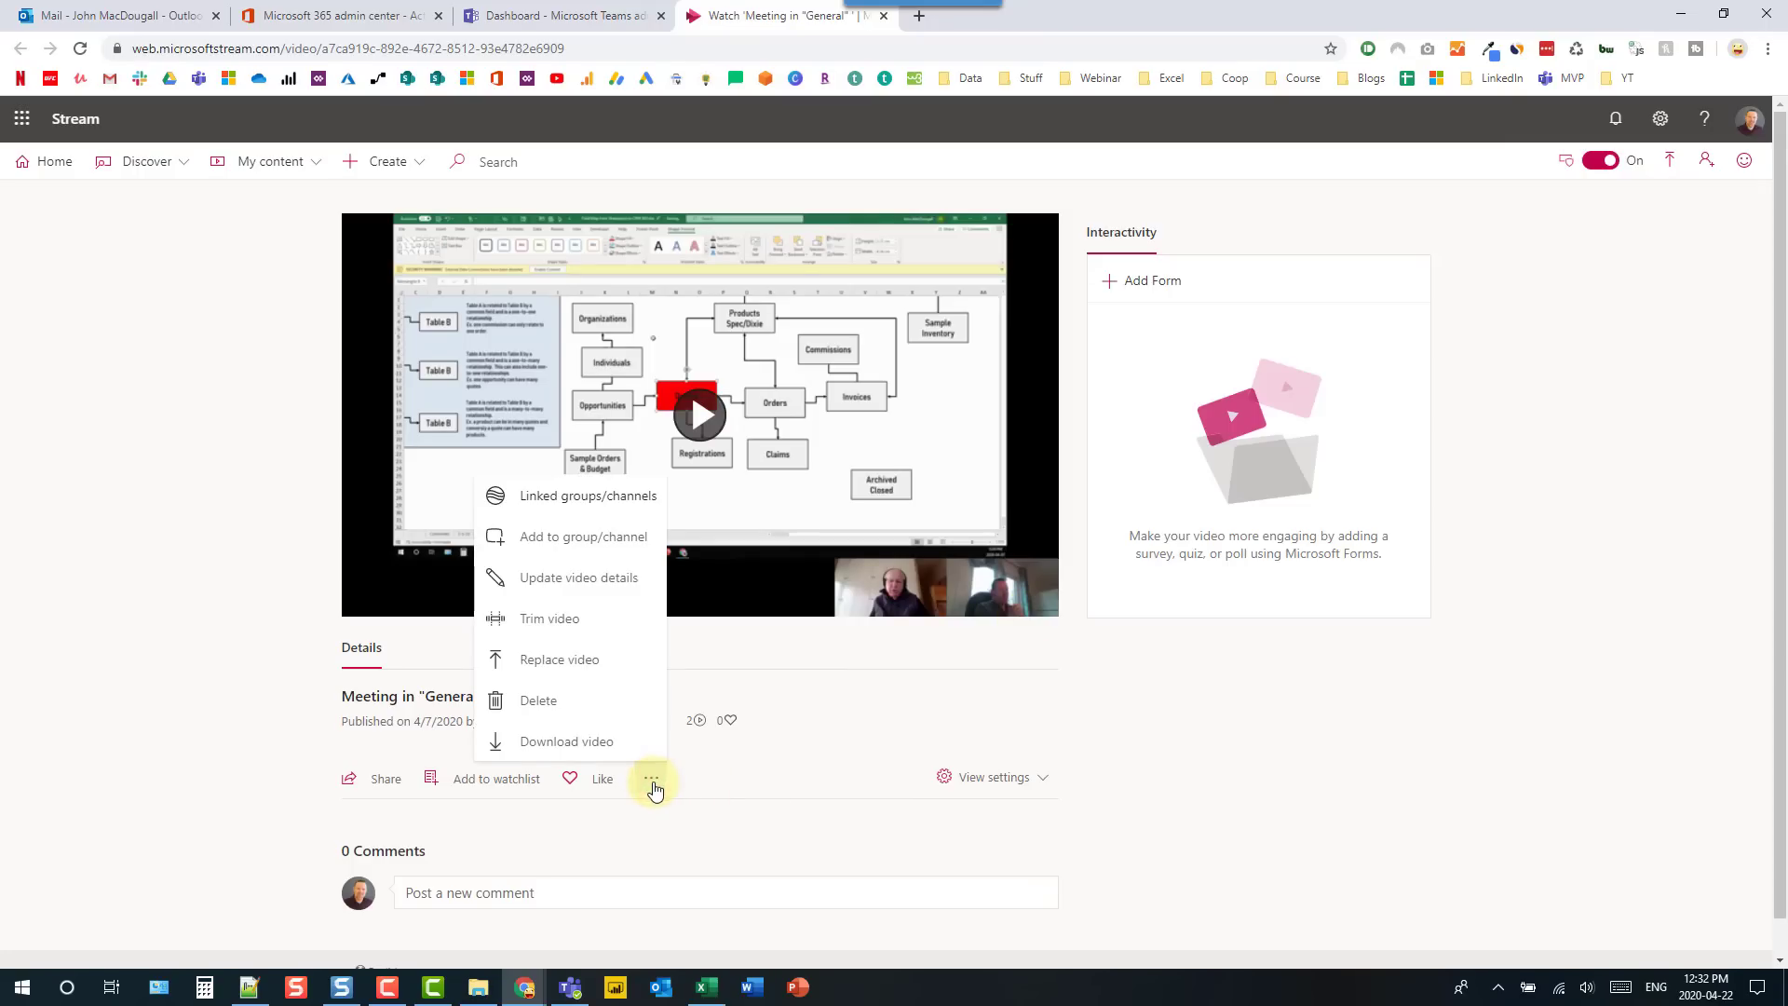
{"action": "left_click", "coordinate": [583, 579]}
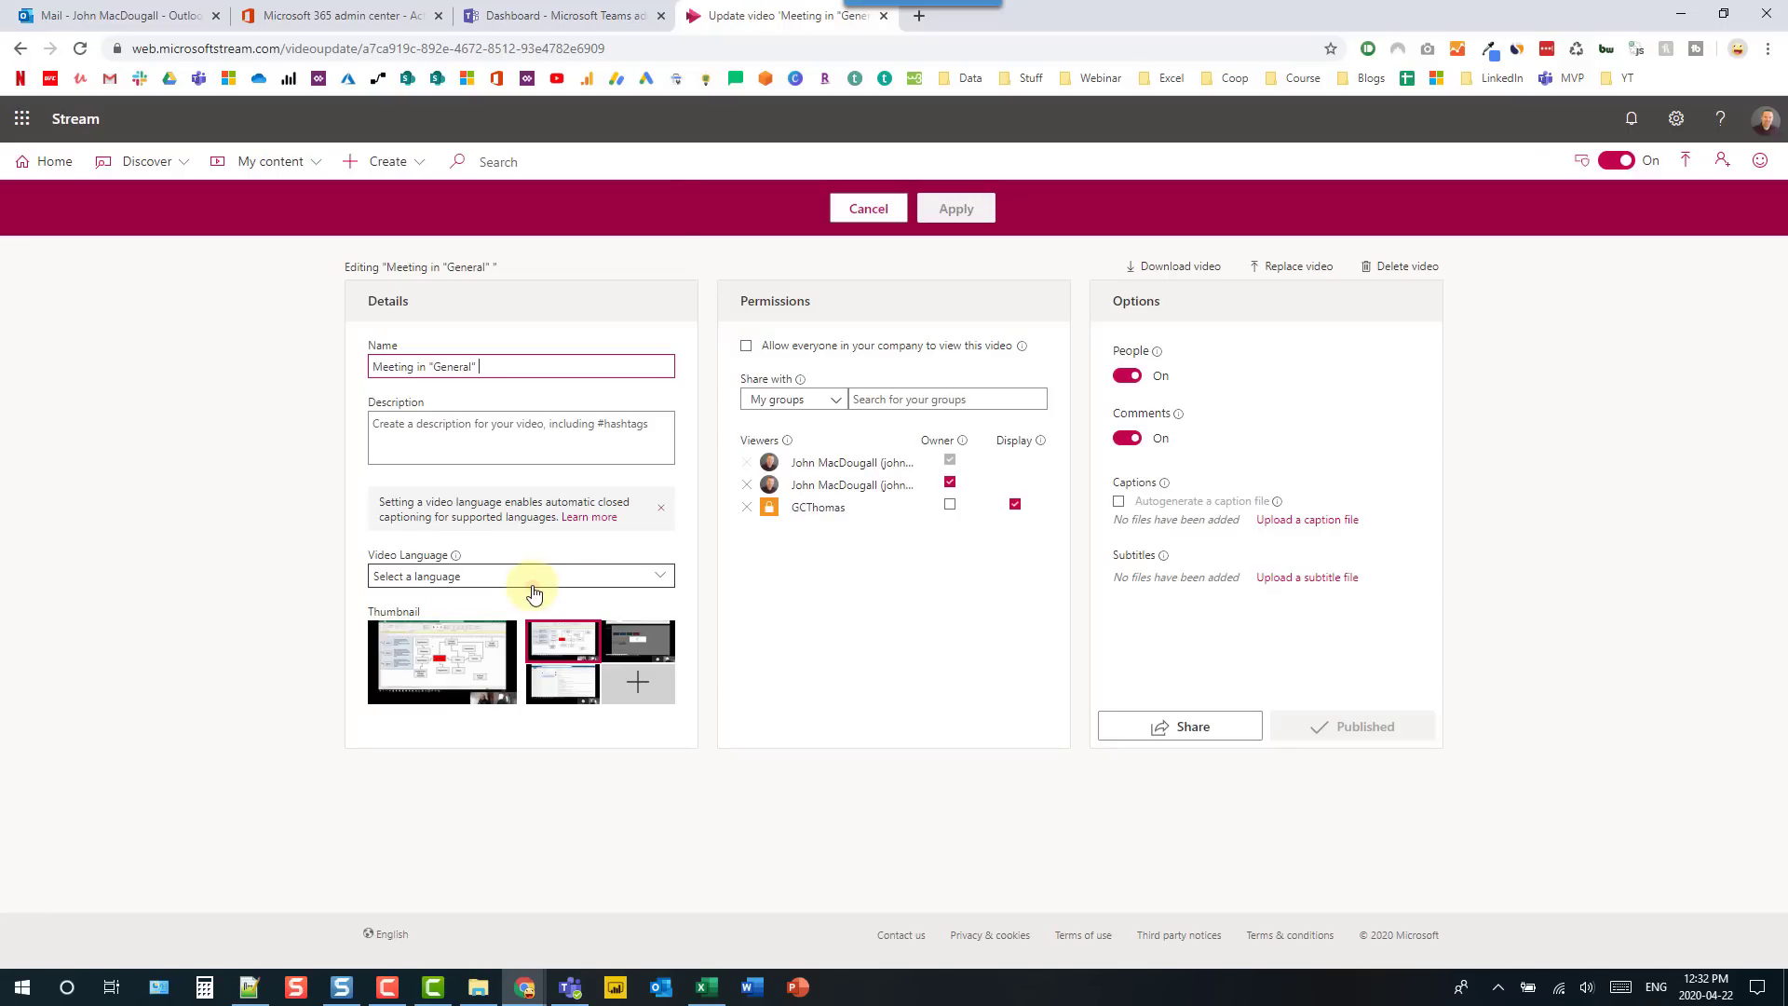
{"action": "left_click", "coordinate": [532, 585]}
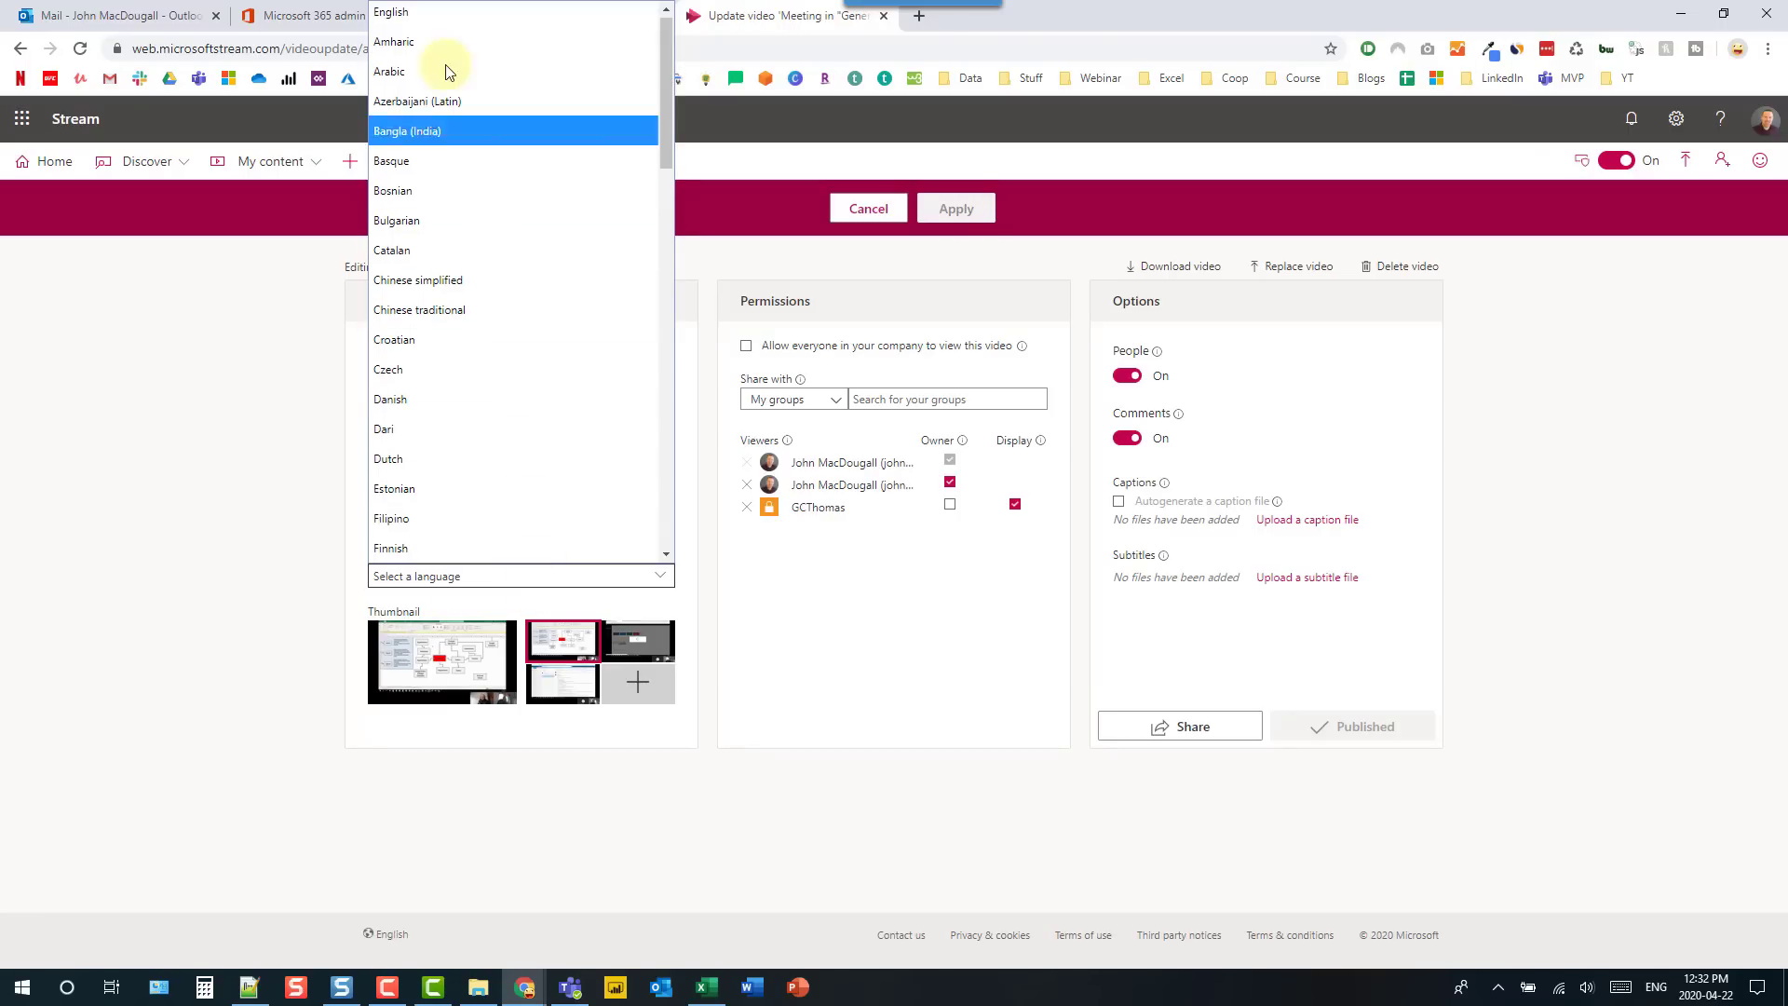
{"action": "left_click", "coordinate": [457, 14]}
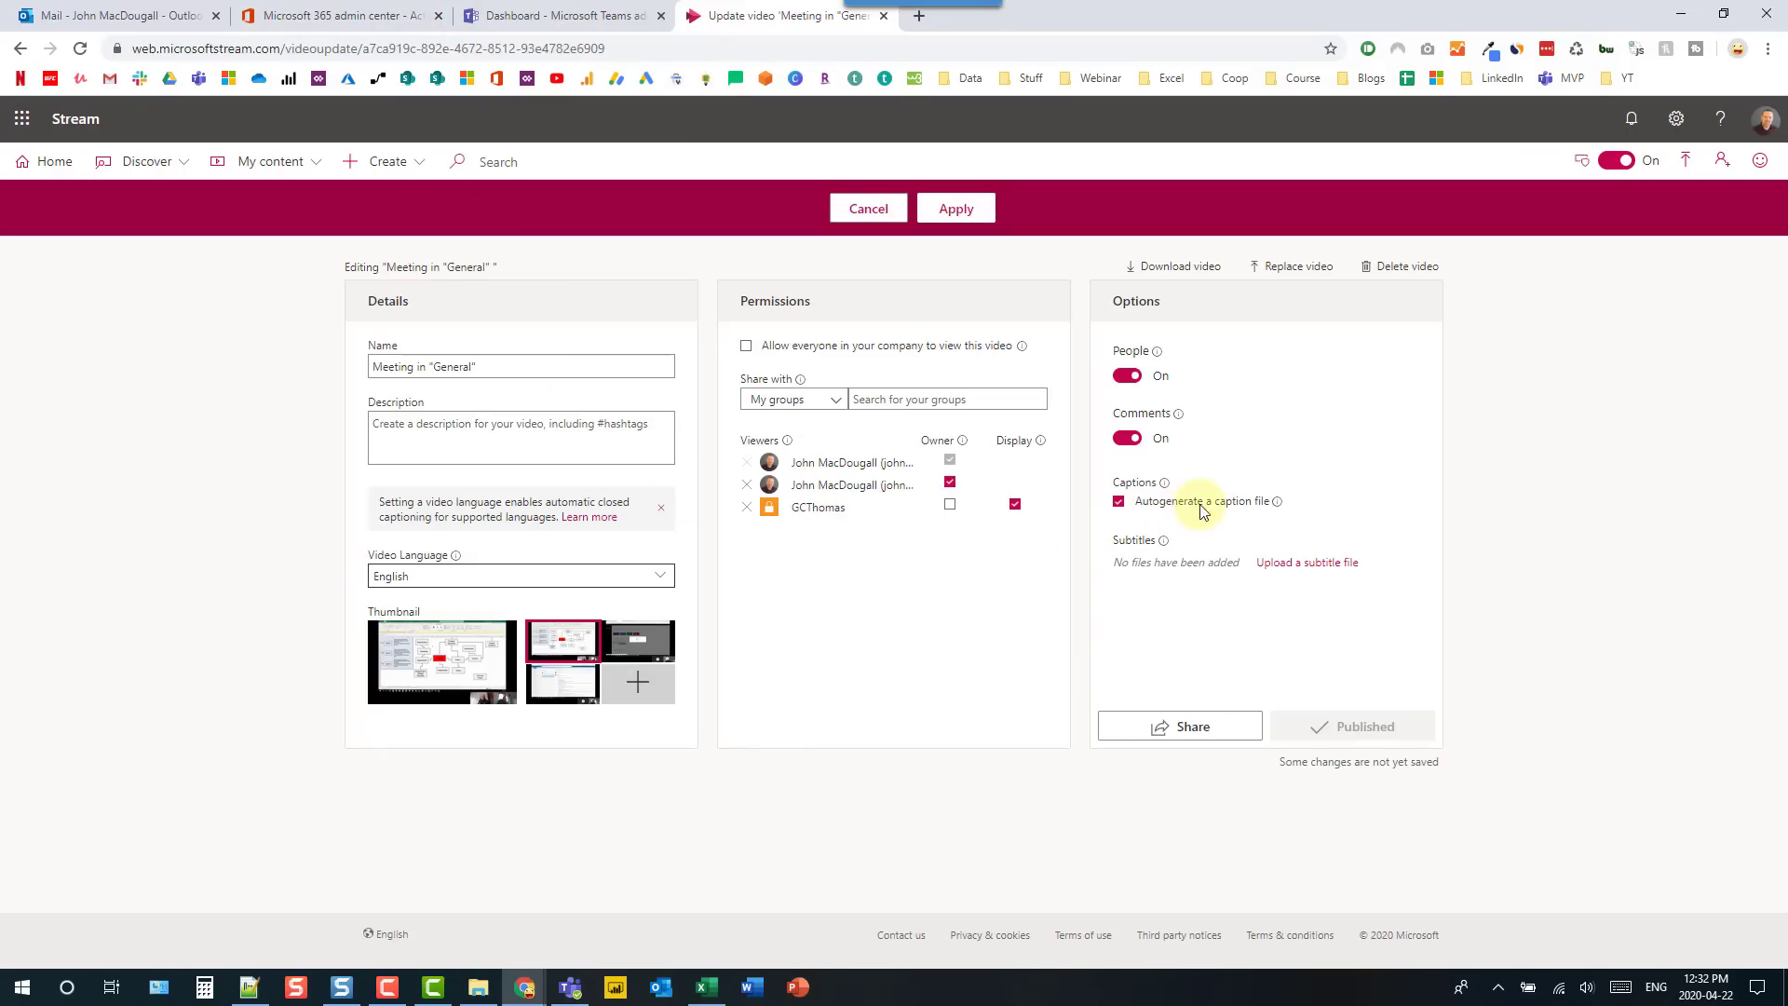
{"action": "mouse_move", "coordinate": [1164, 482]}
{"action": "left_click", "coordinate": [1328, 506]}
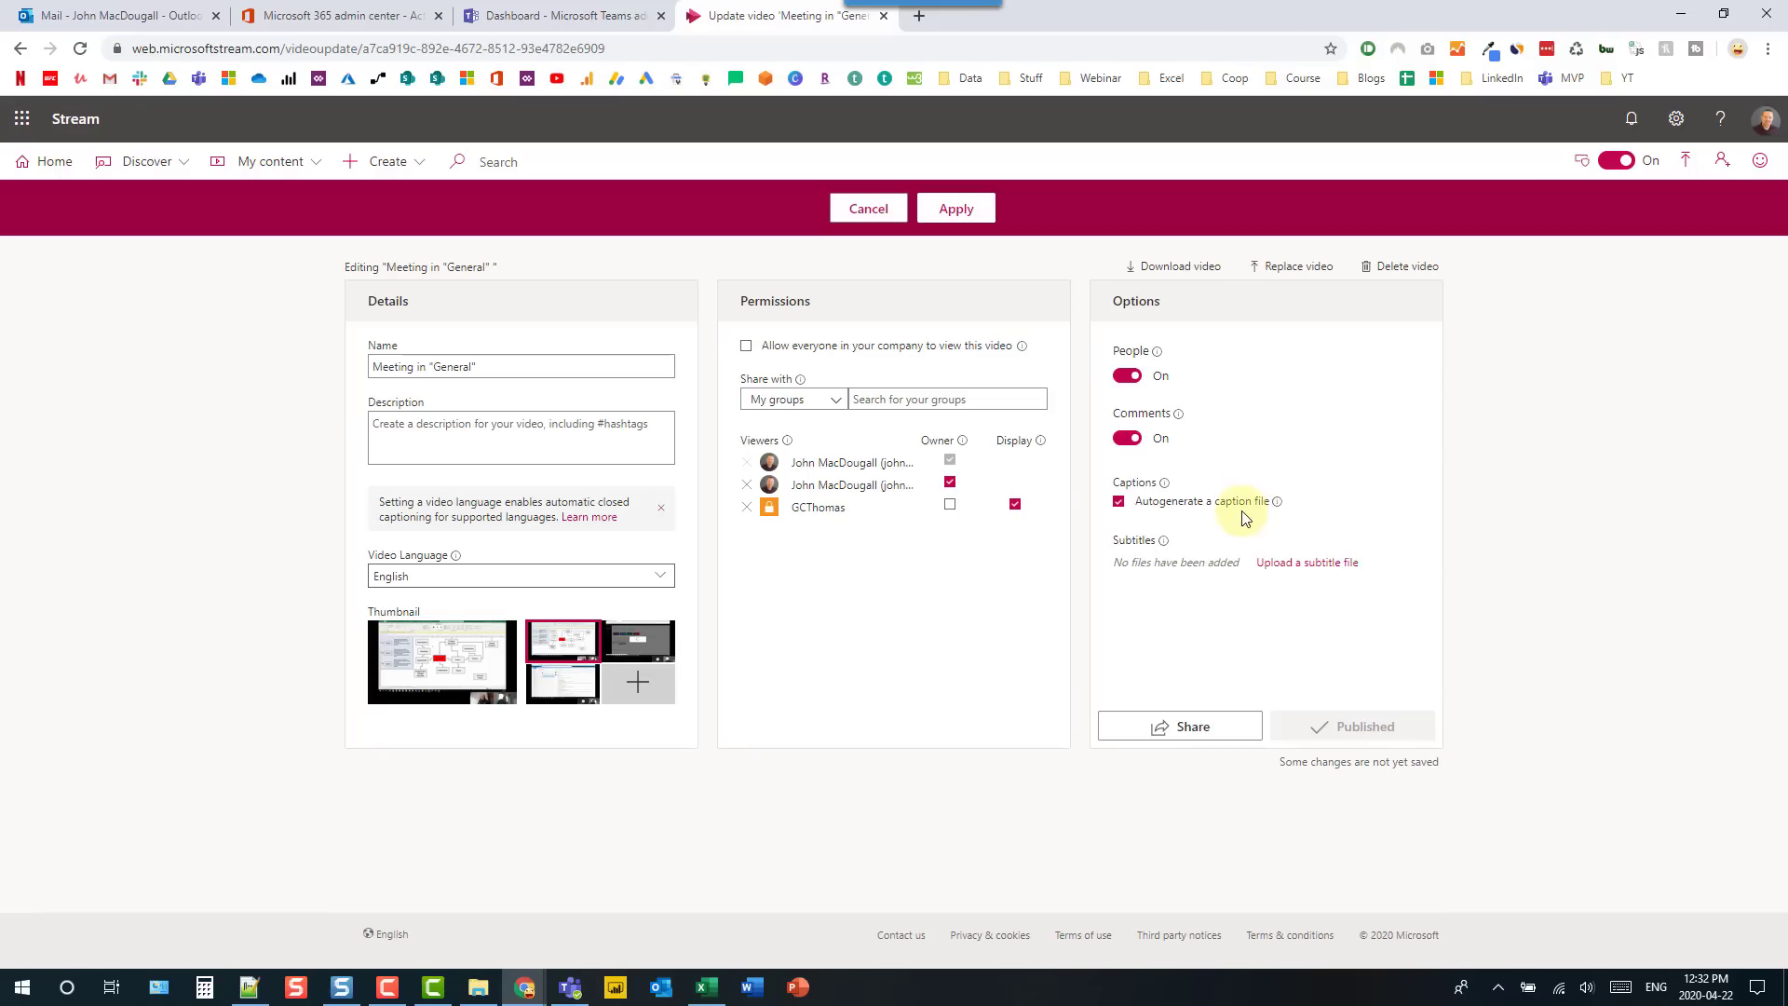
{"action": "mouse_move", "coordinate": [1277, 502]}
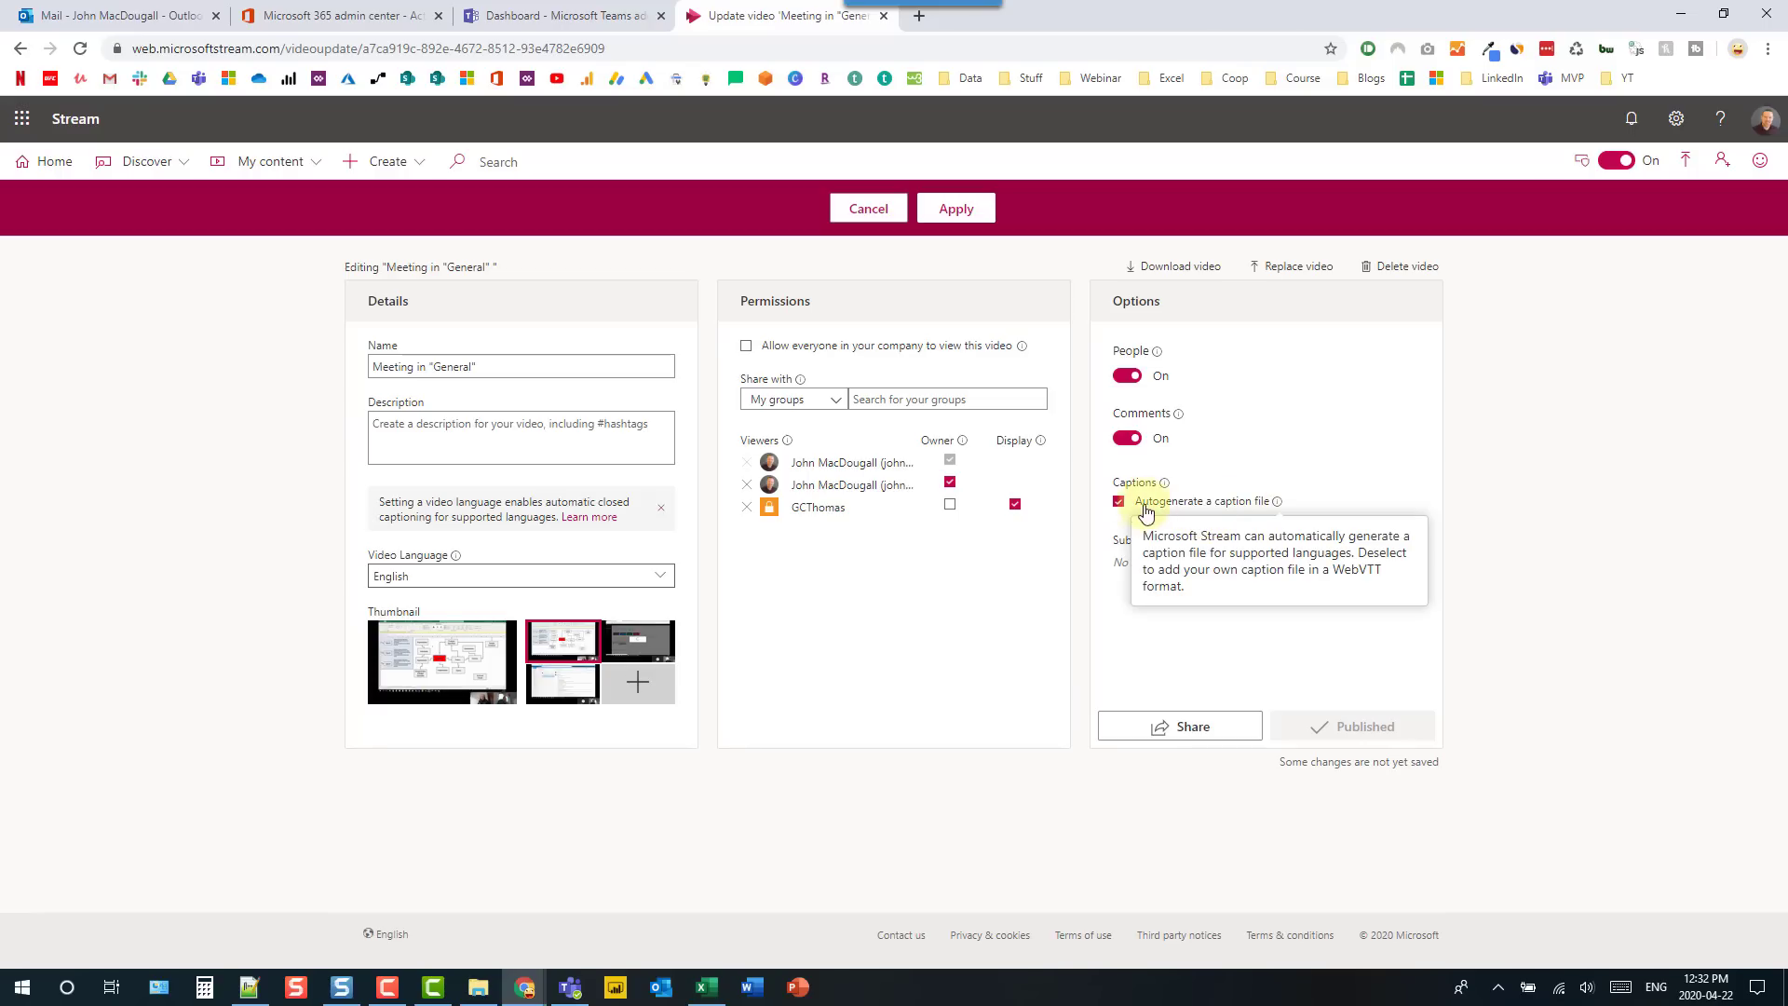
{"action": "left_click", "coordinate": [1308, 504]}
{"action": "left_click", "coordinate": [957, 209]}
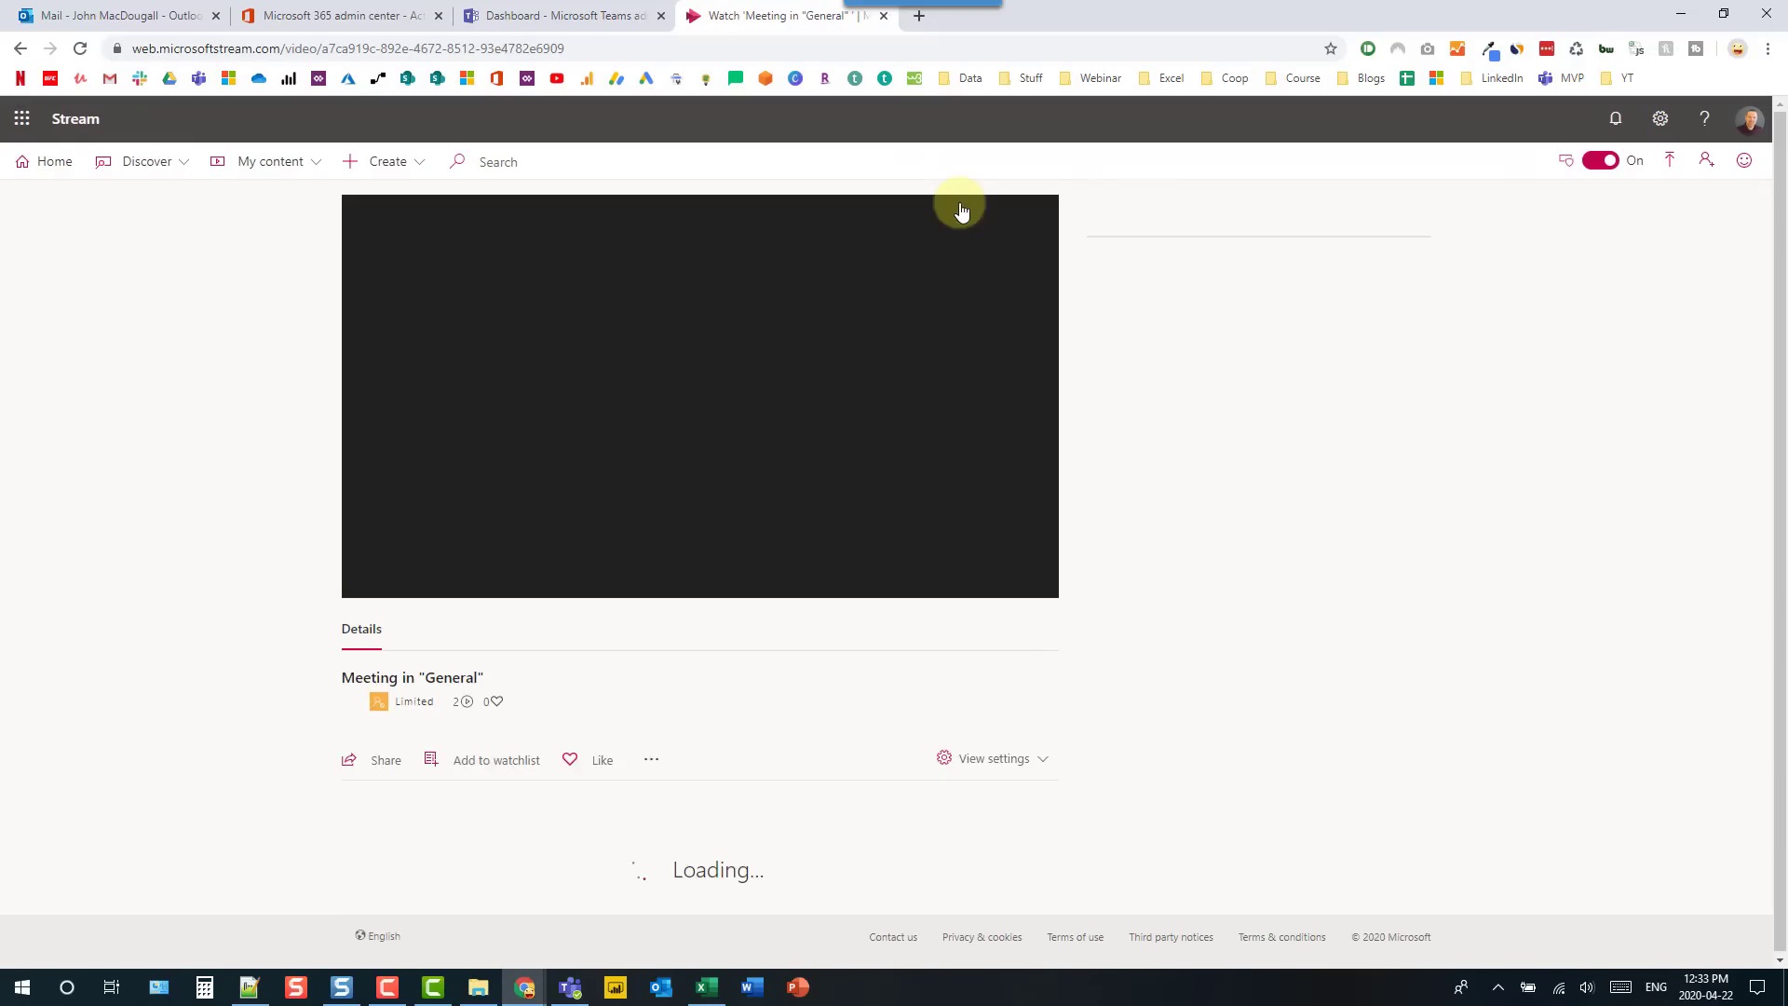
- Preview the recording and show its transcript from View settings
{"action": "left_click", "coordinate": [363, 595]}
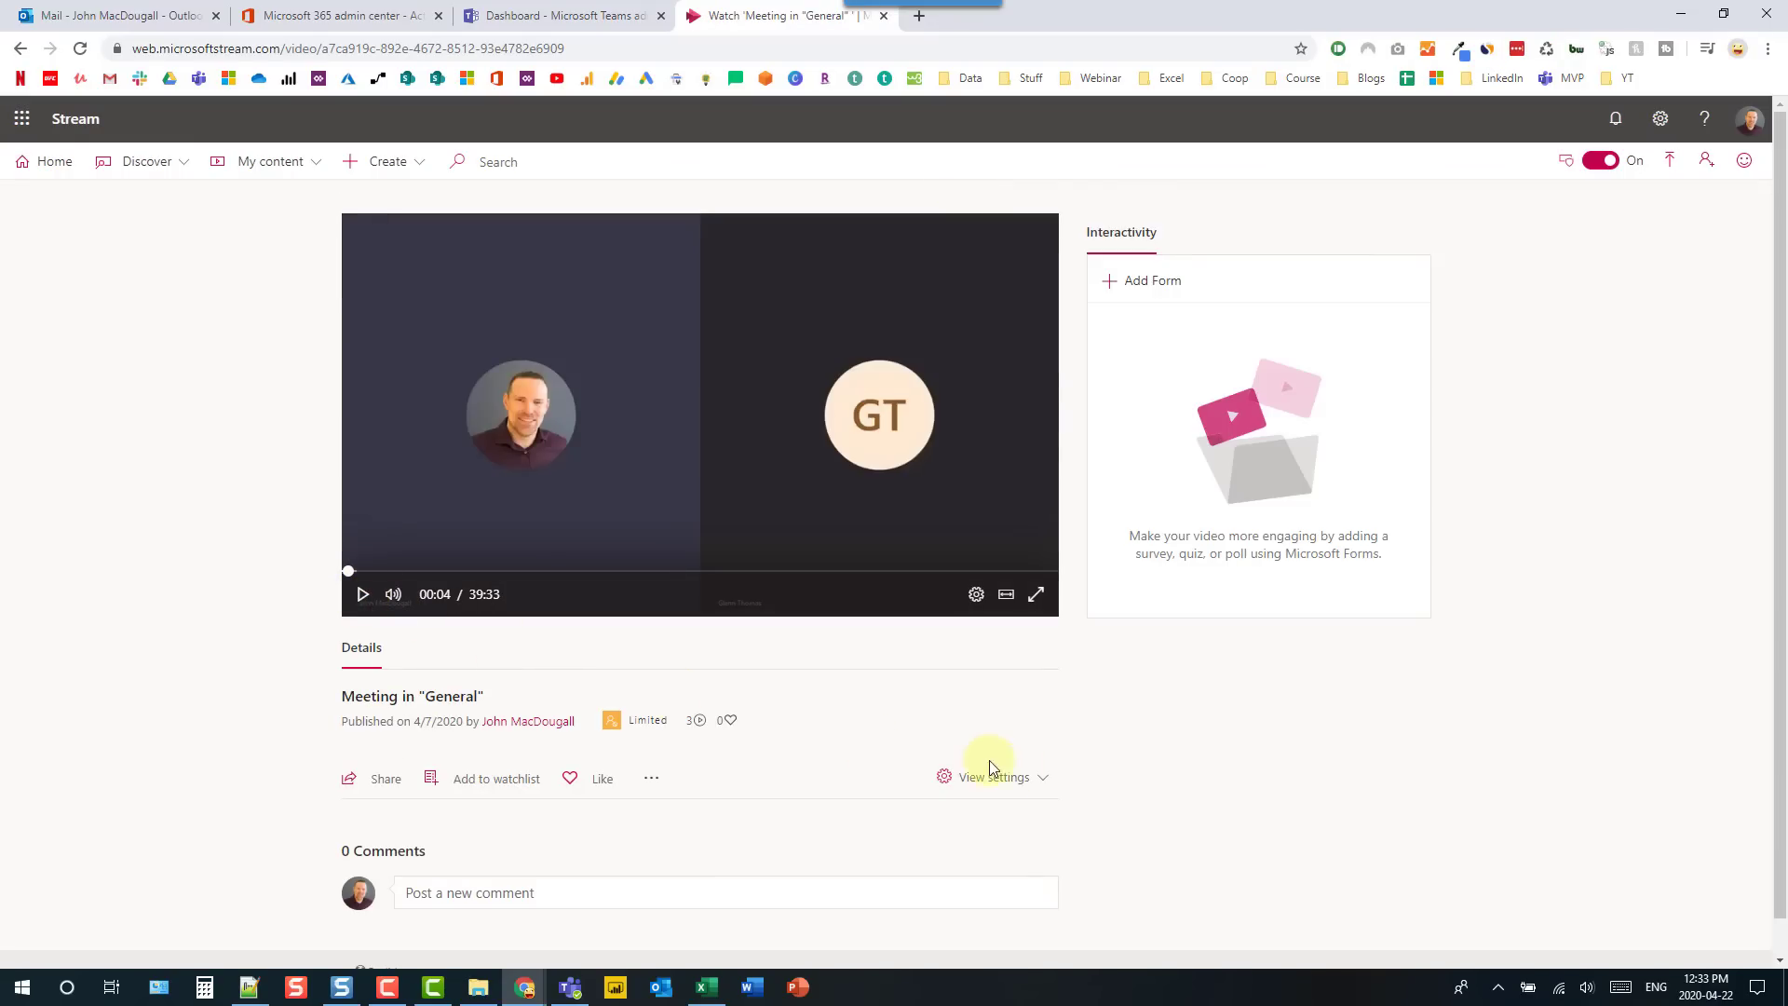
{"action": "left_click", "coordinate": [1030, 783]}
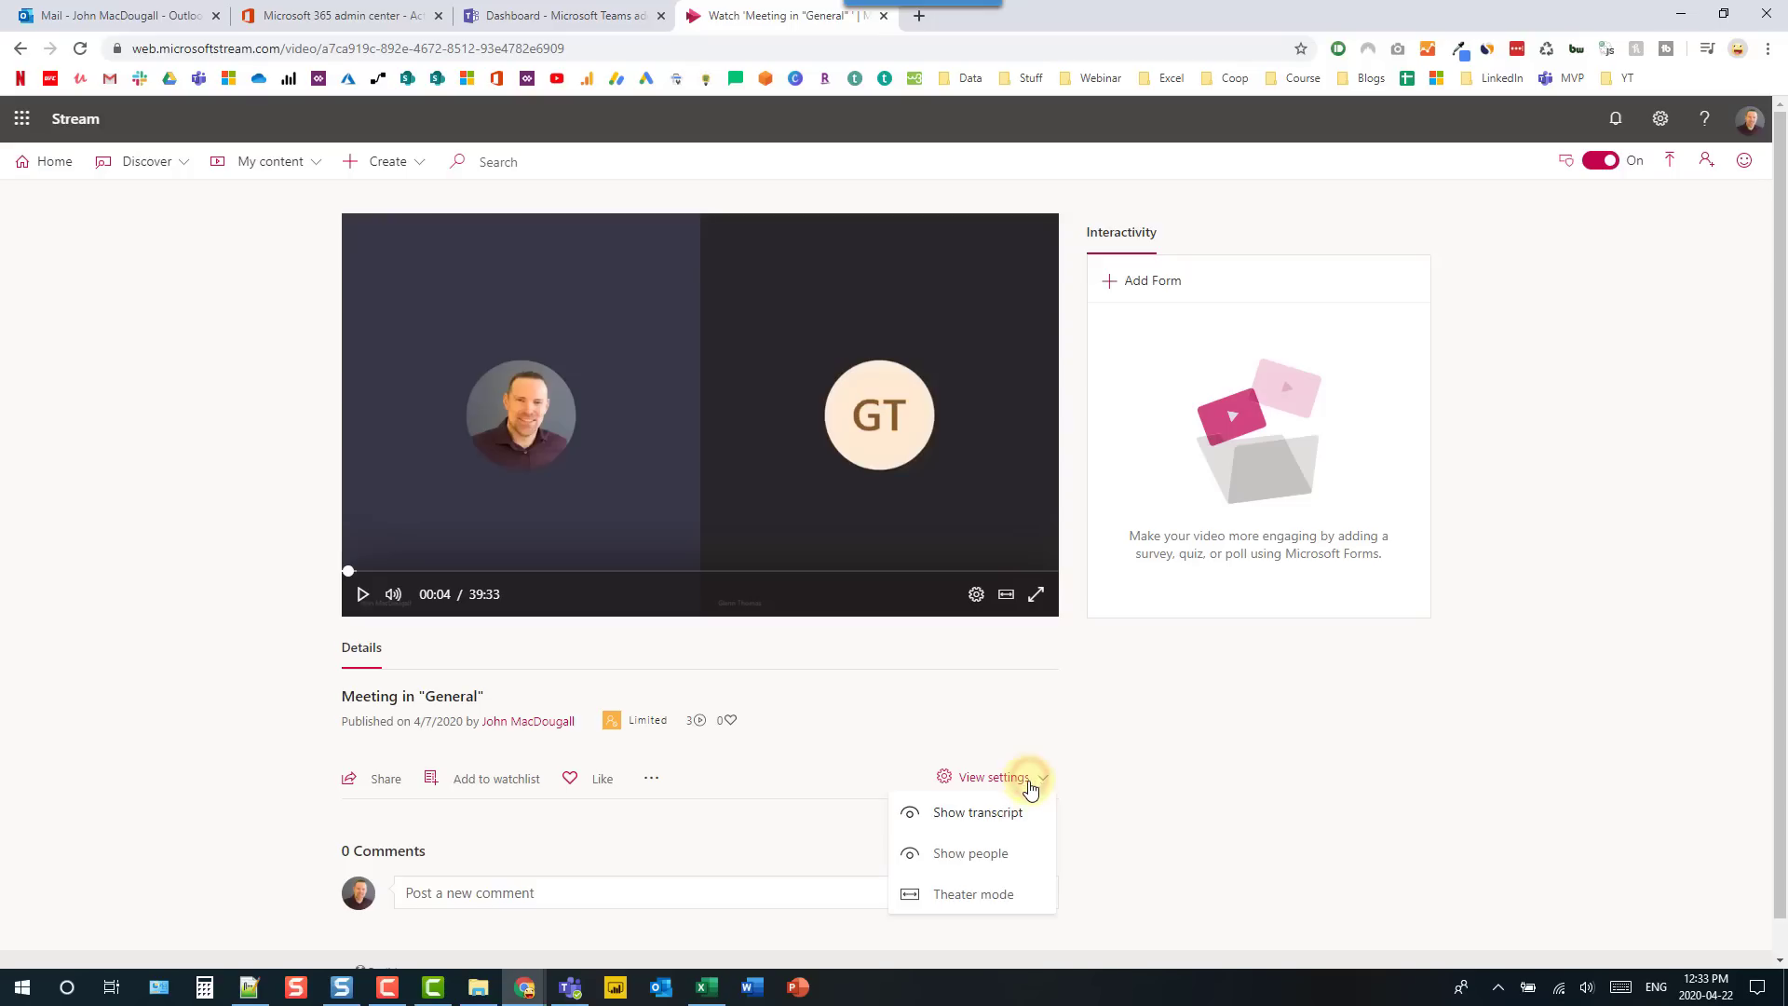
{"action": "left_click", "coordinate": [1007, 813]}
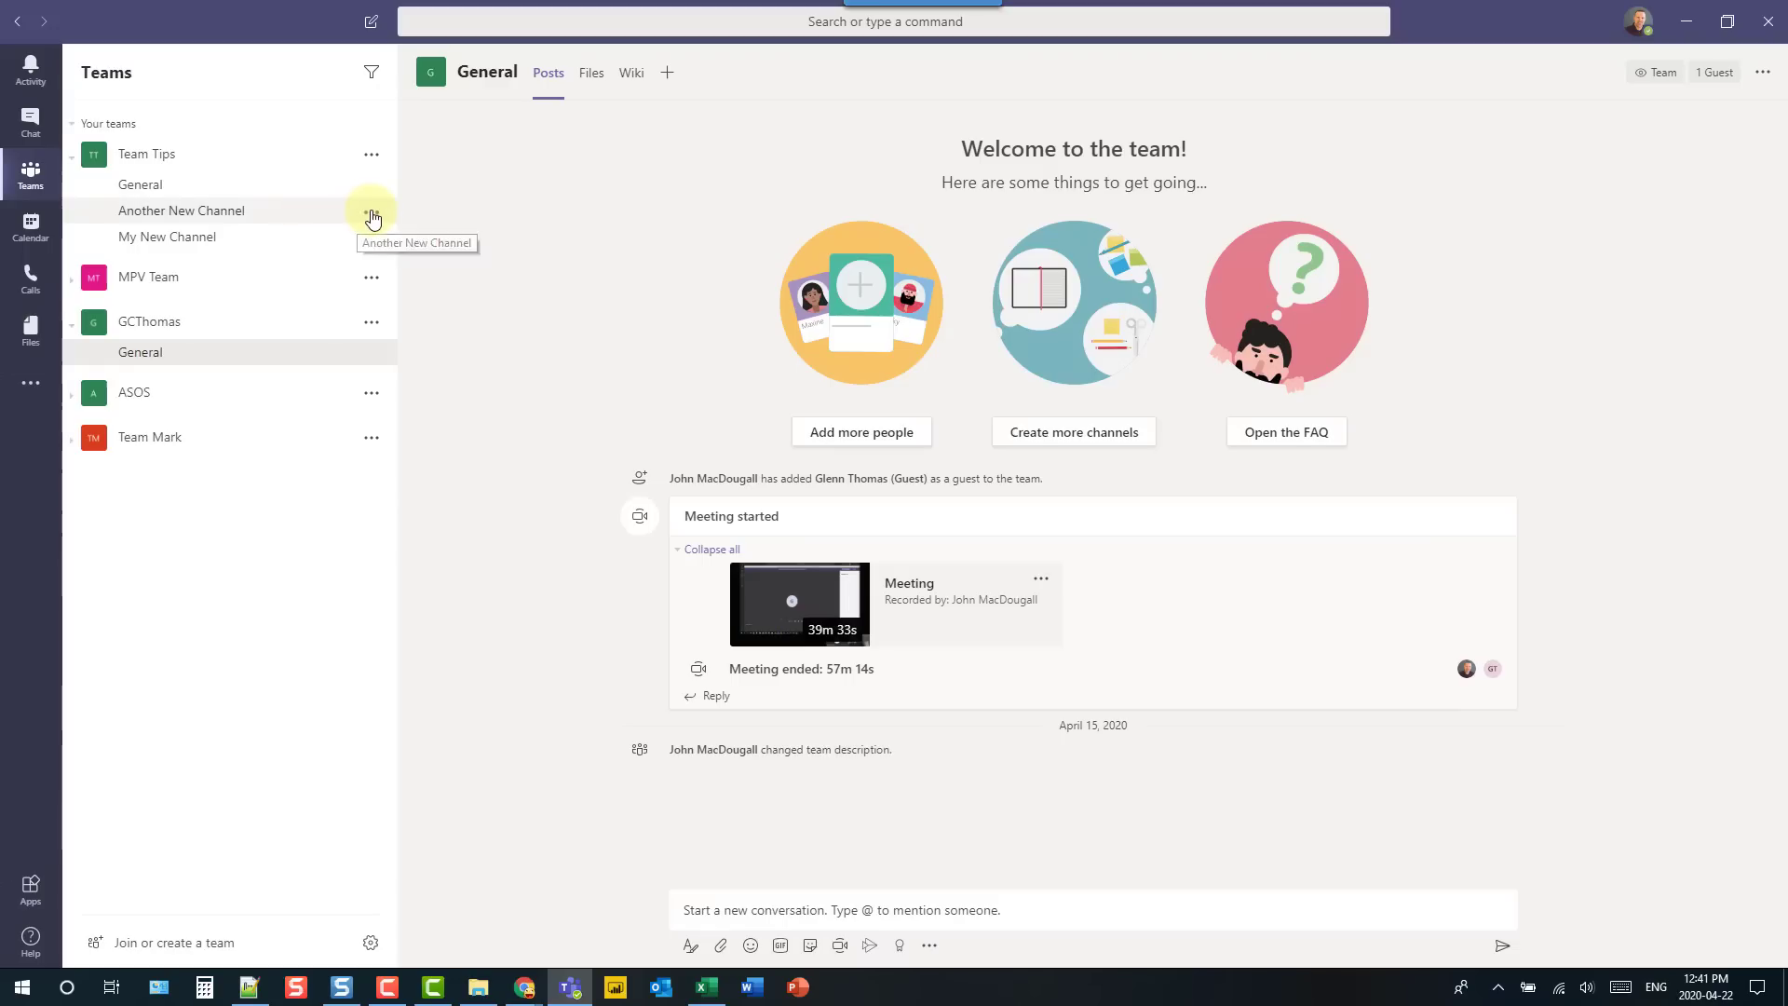
- Pin Another New Channel, collapse Your teams, and open it under Pinned
{"action": "left_click", "coordinate": [371, 214]}
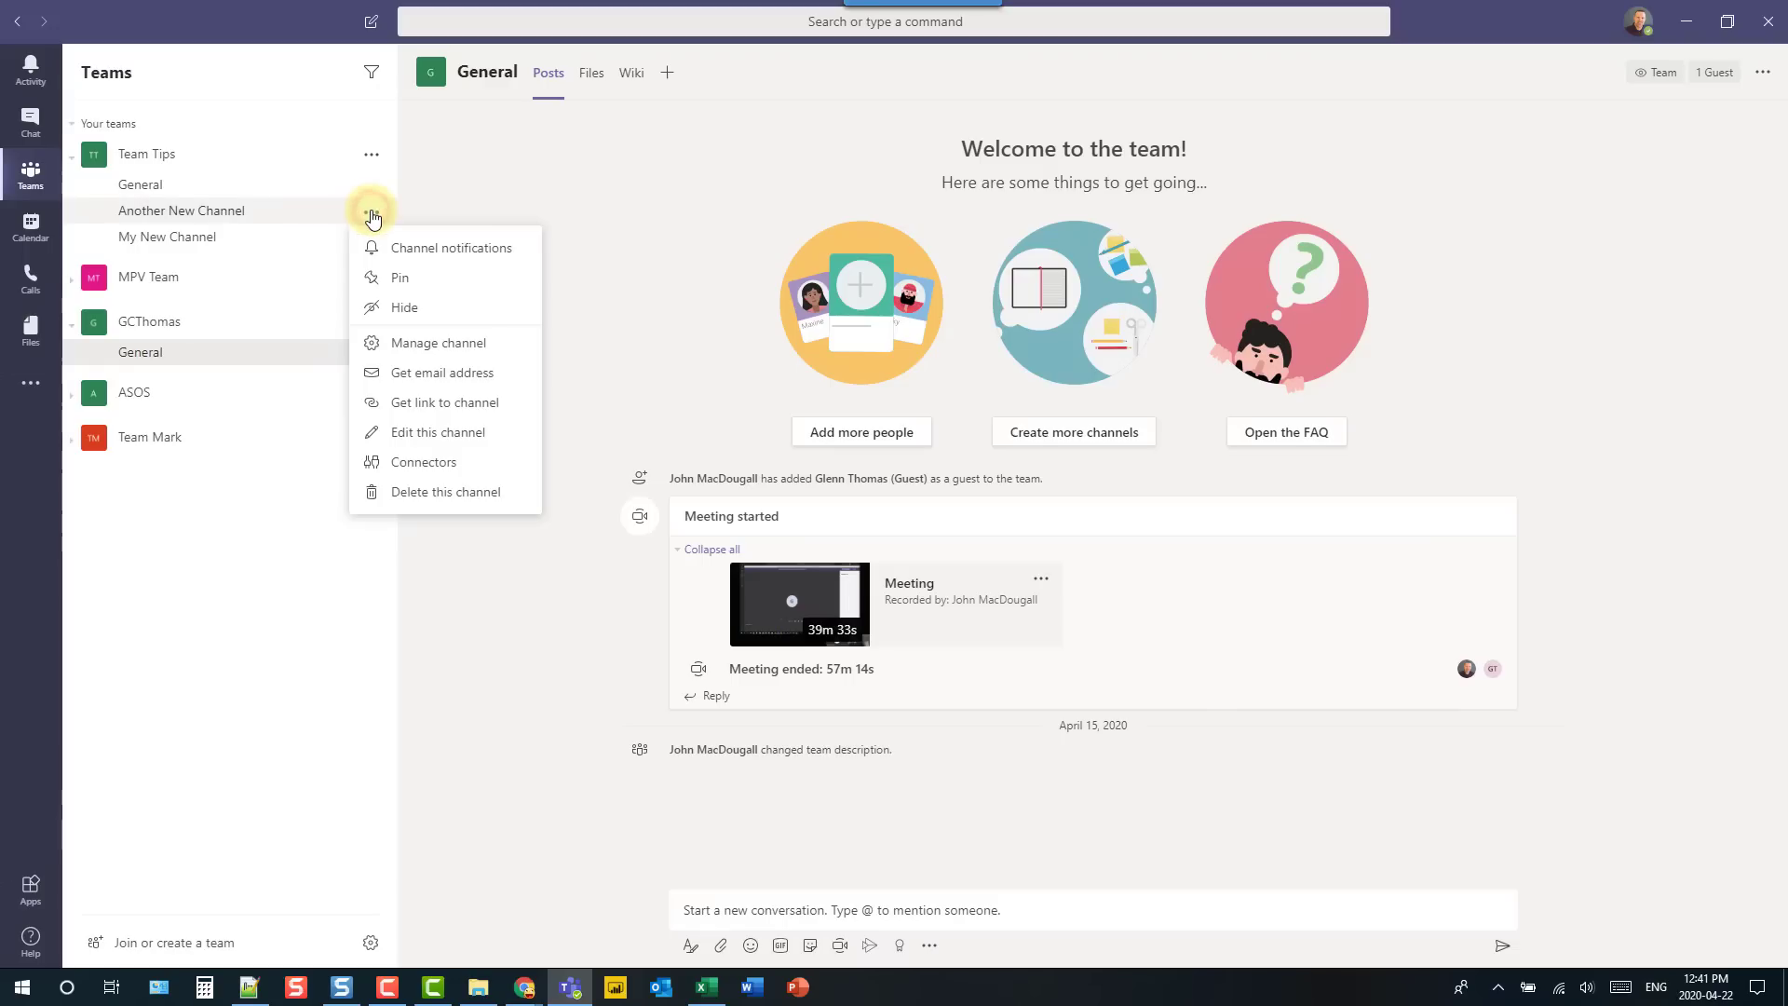
{"action": "left_click", "coordinate": [376, 279]}
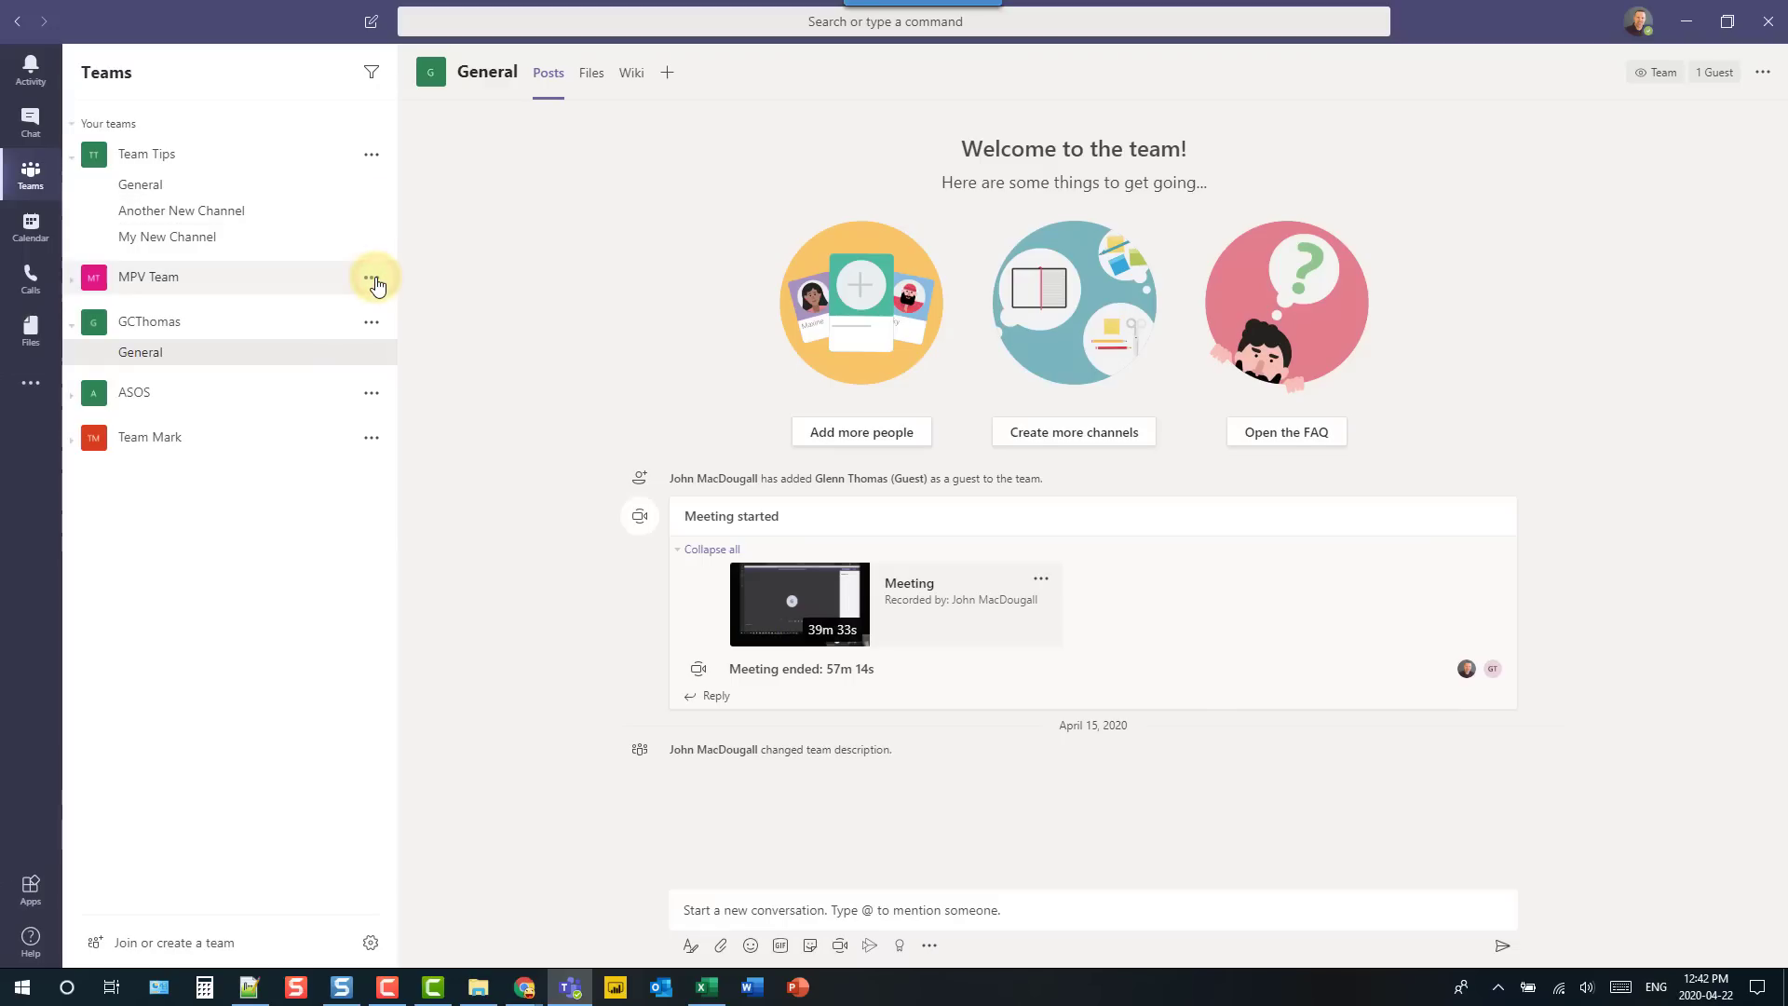
{"action": "left_click", "coordinate": [85, 127]}
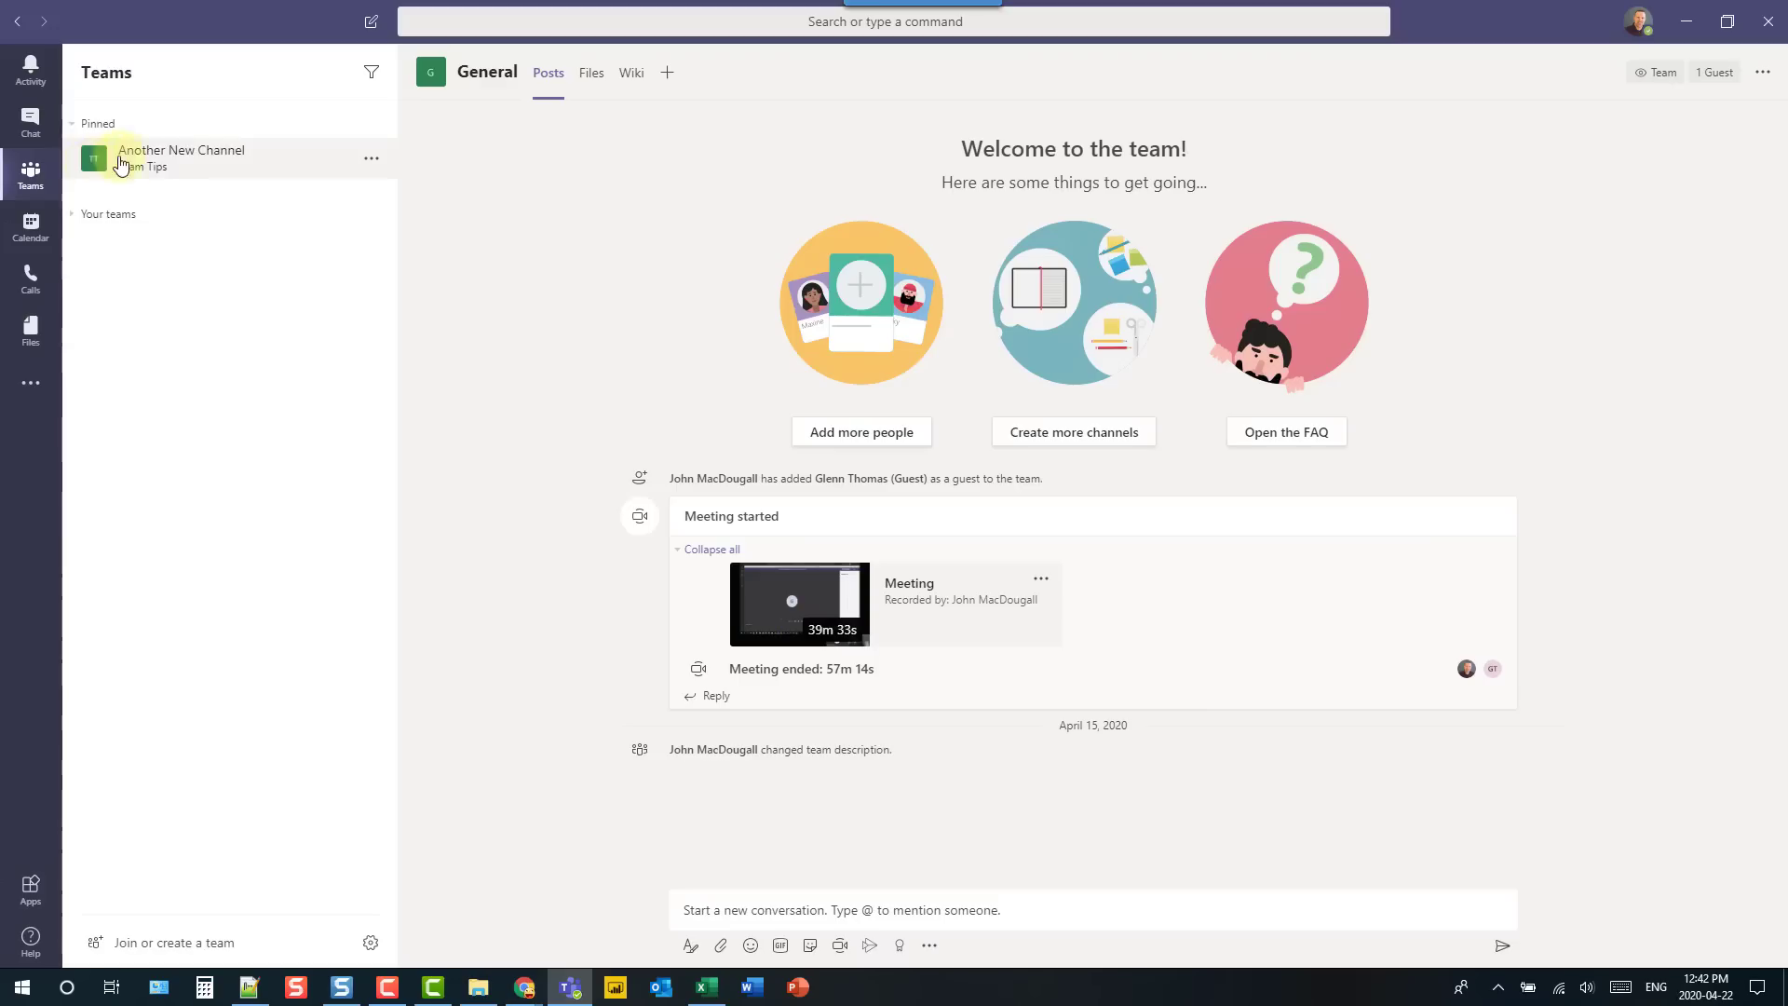
{"action": "left_click", "coordinate": [194, 166]}
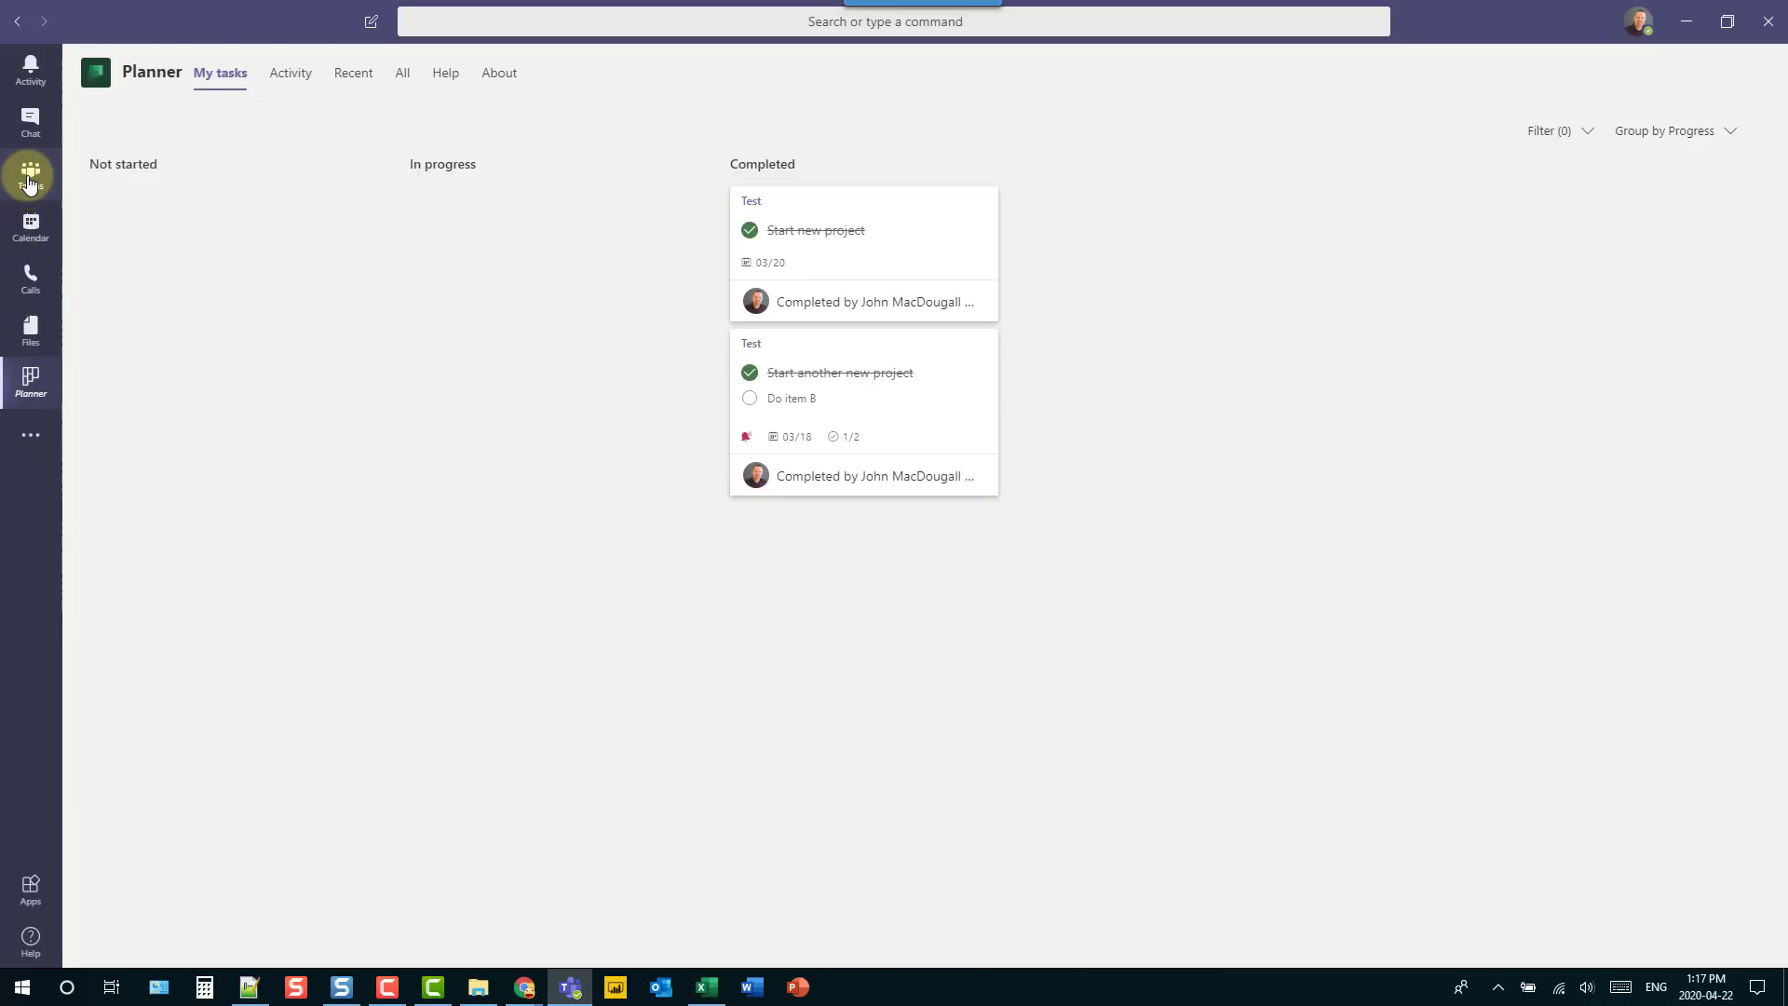
- Open Planner from More apps, pin it to the sidebar, and return to Teams
{"action": "left_click", "coordinate": [30, 184]}
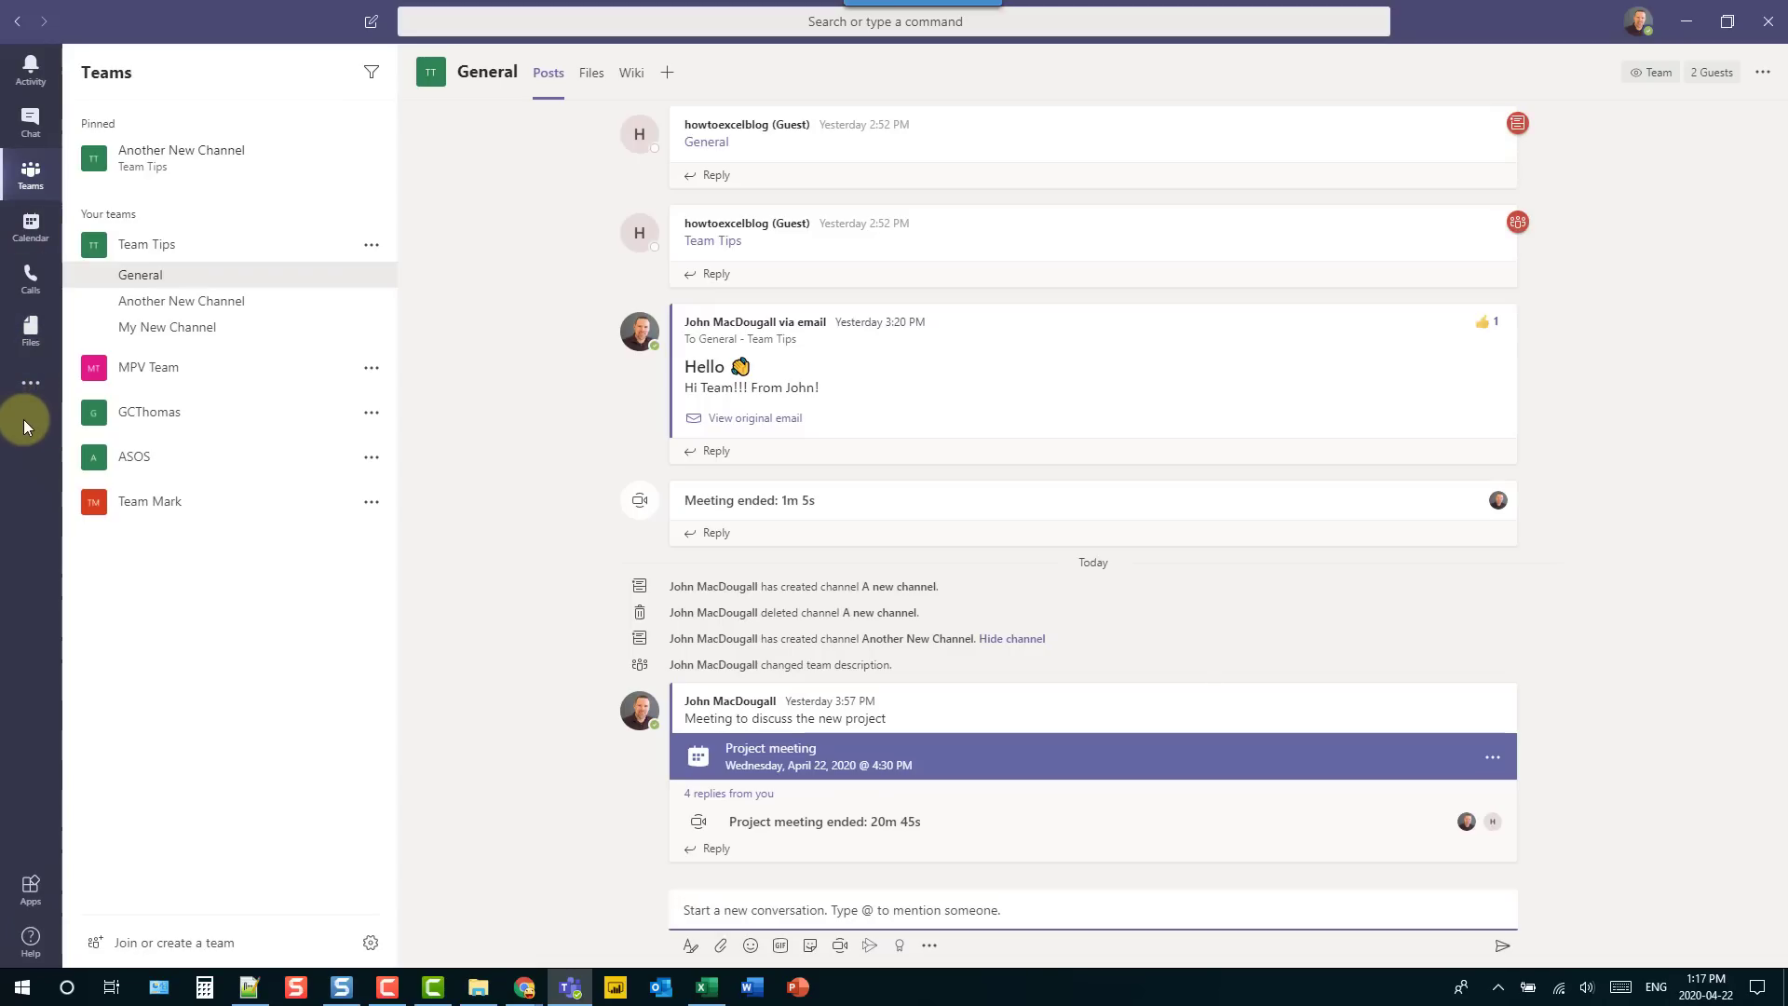
{"action": "left_click", "coordinate": [27, 385]}
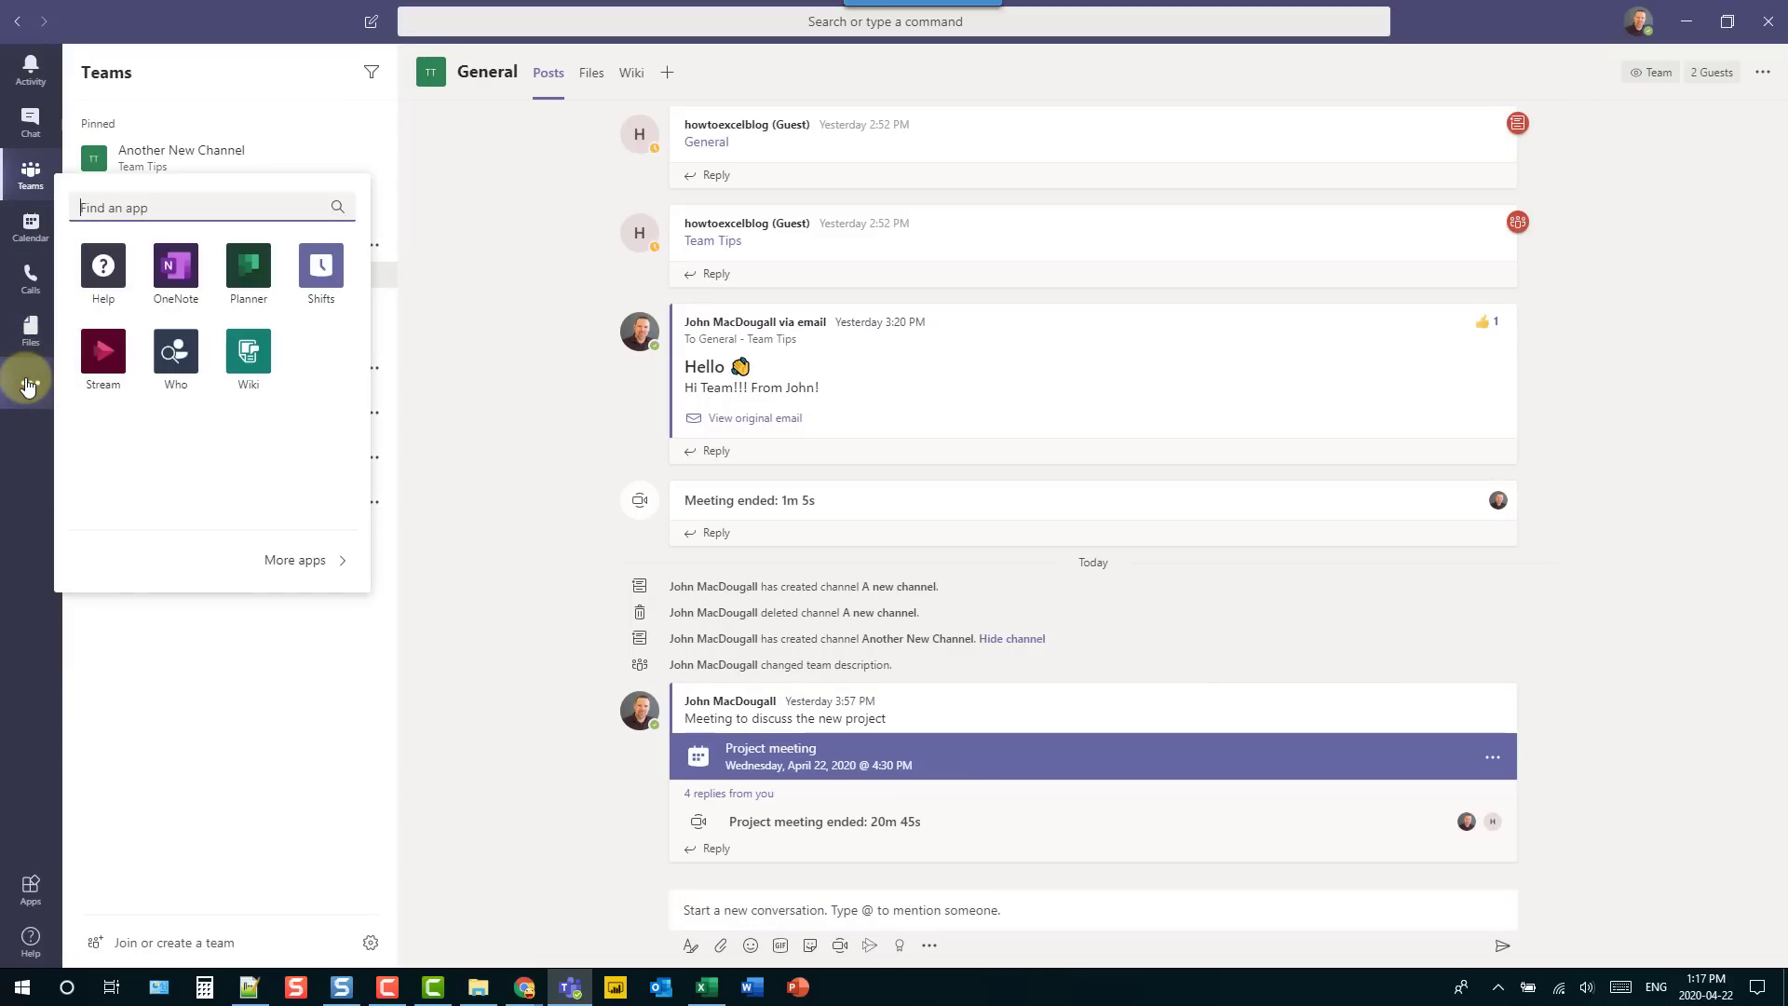
{"action": "left_click", "coordinate": [244, 272]}
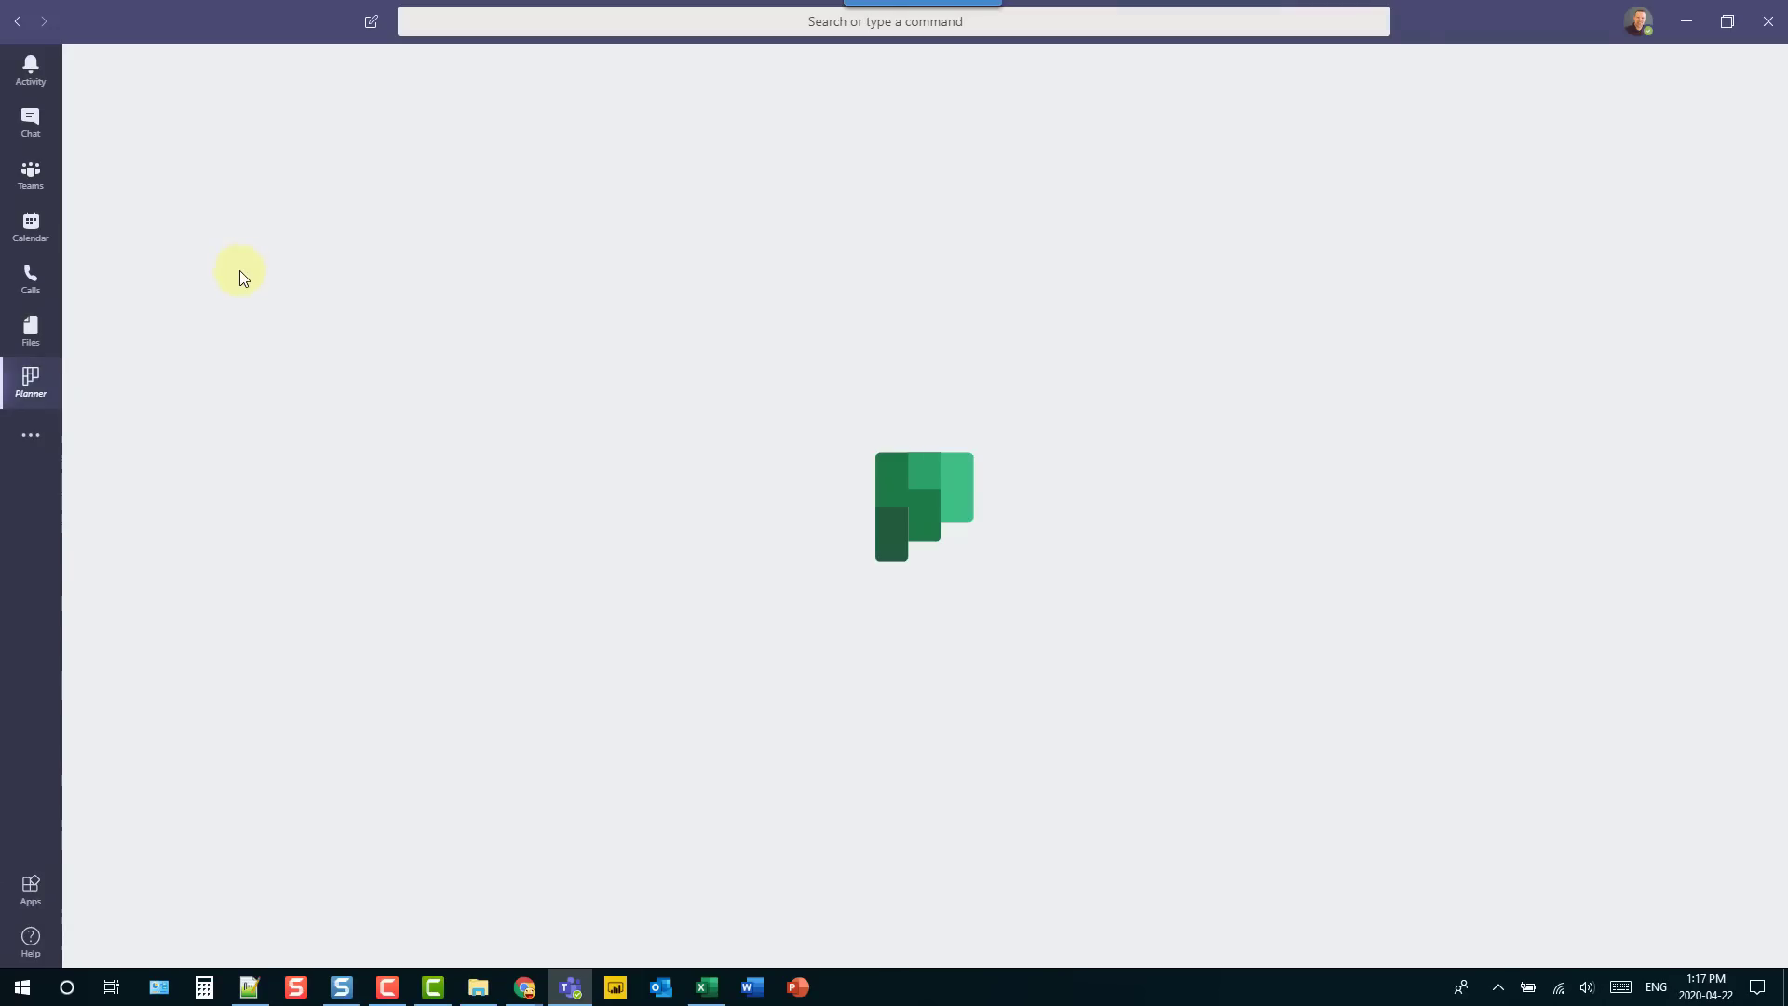
{"action": "right_click", "coordinate": [31, 387]}
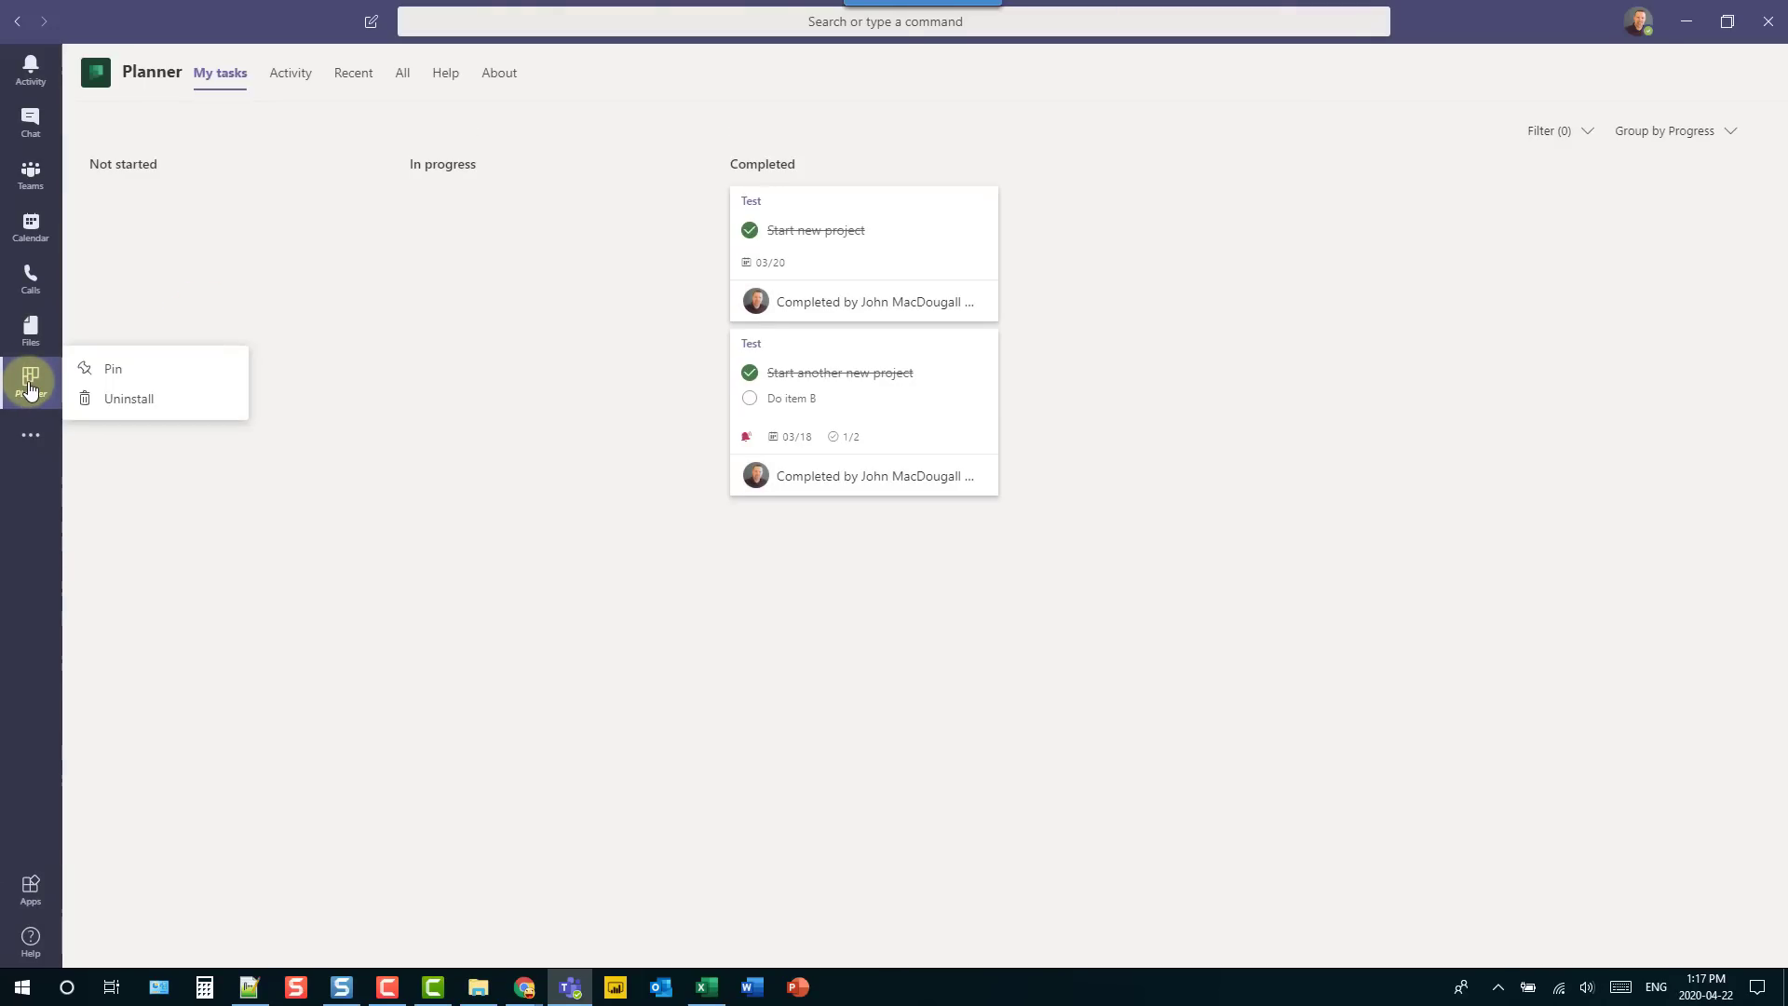
{"action": "left_click", "coordinate": [94, 369]}
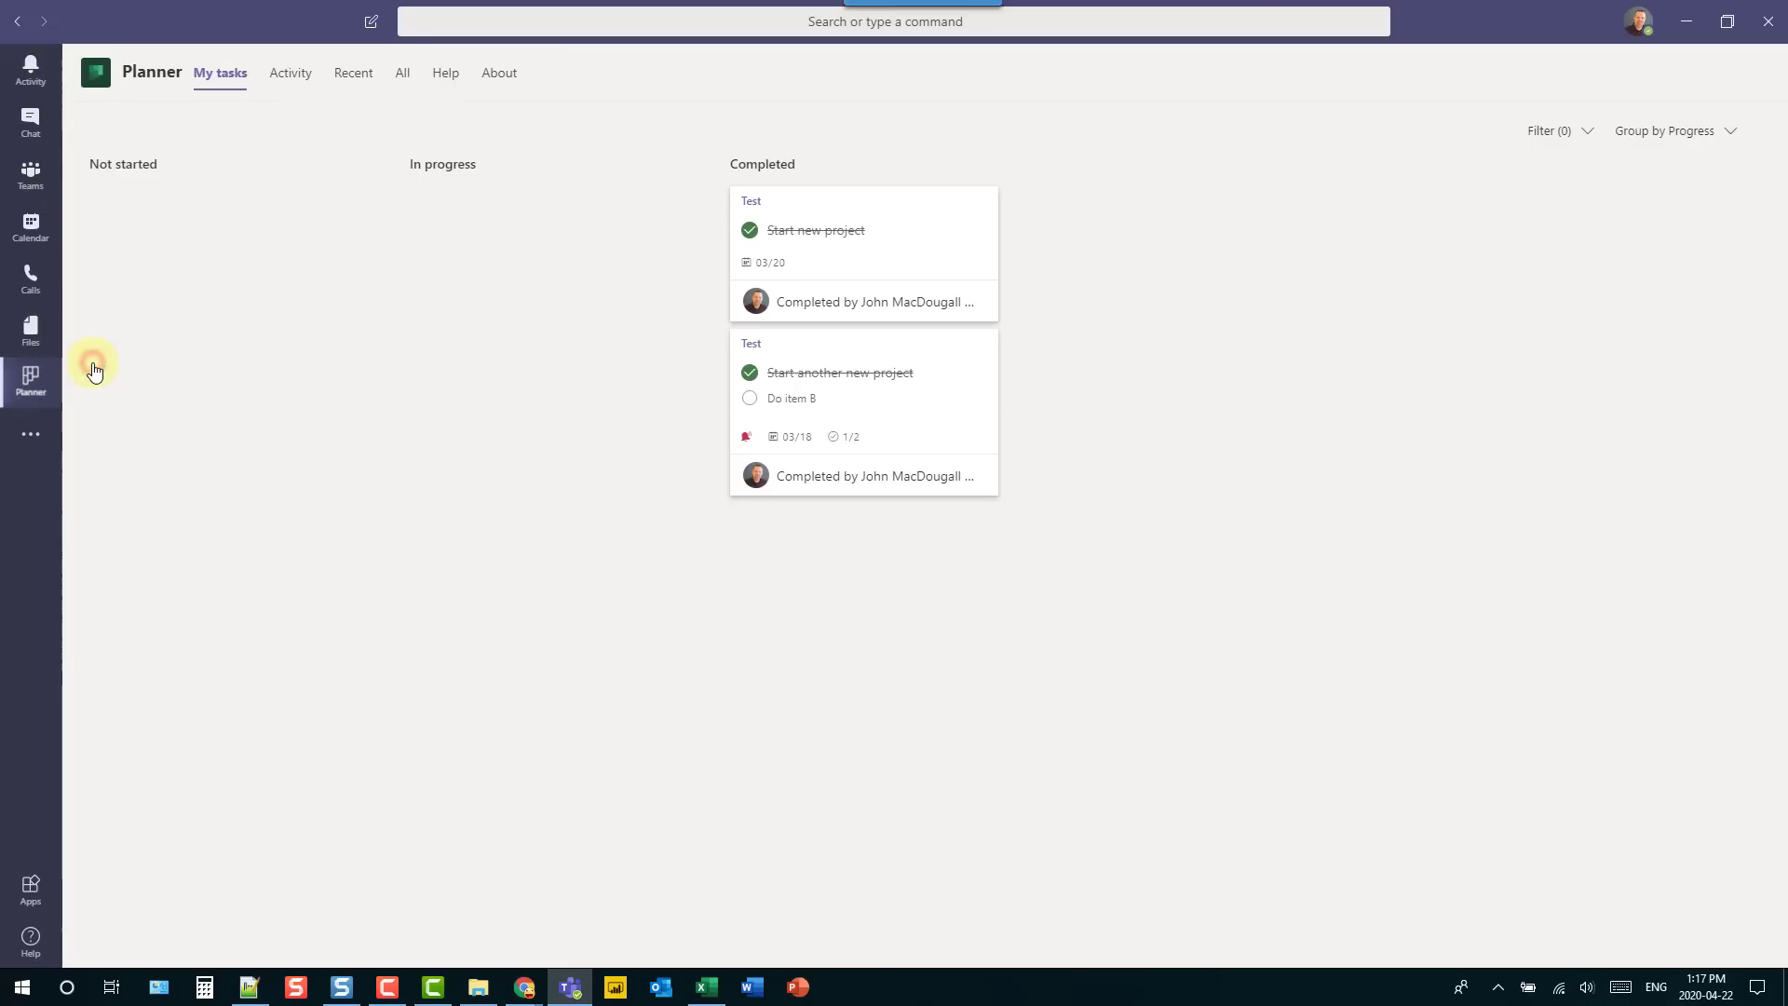
{"action": "left_click", "coordinate": [37, 183]}
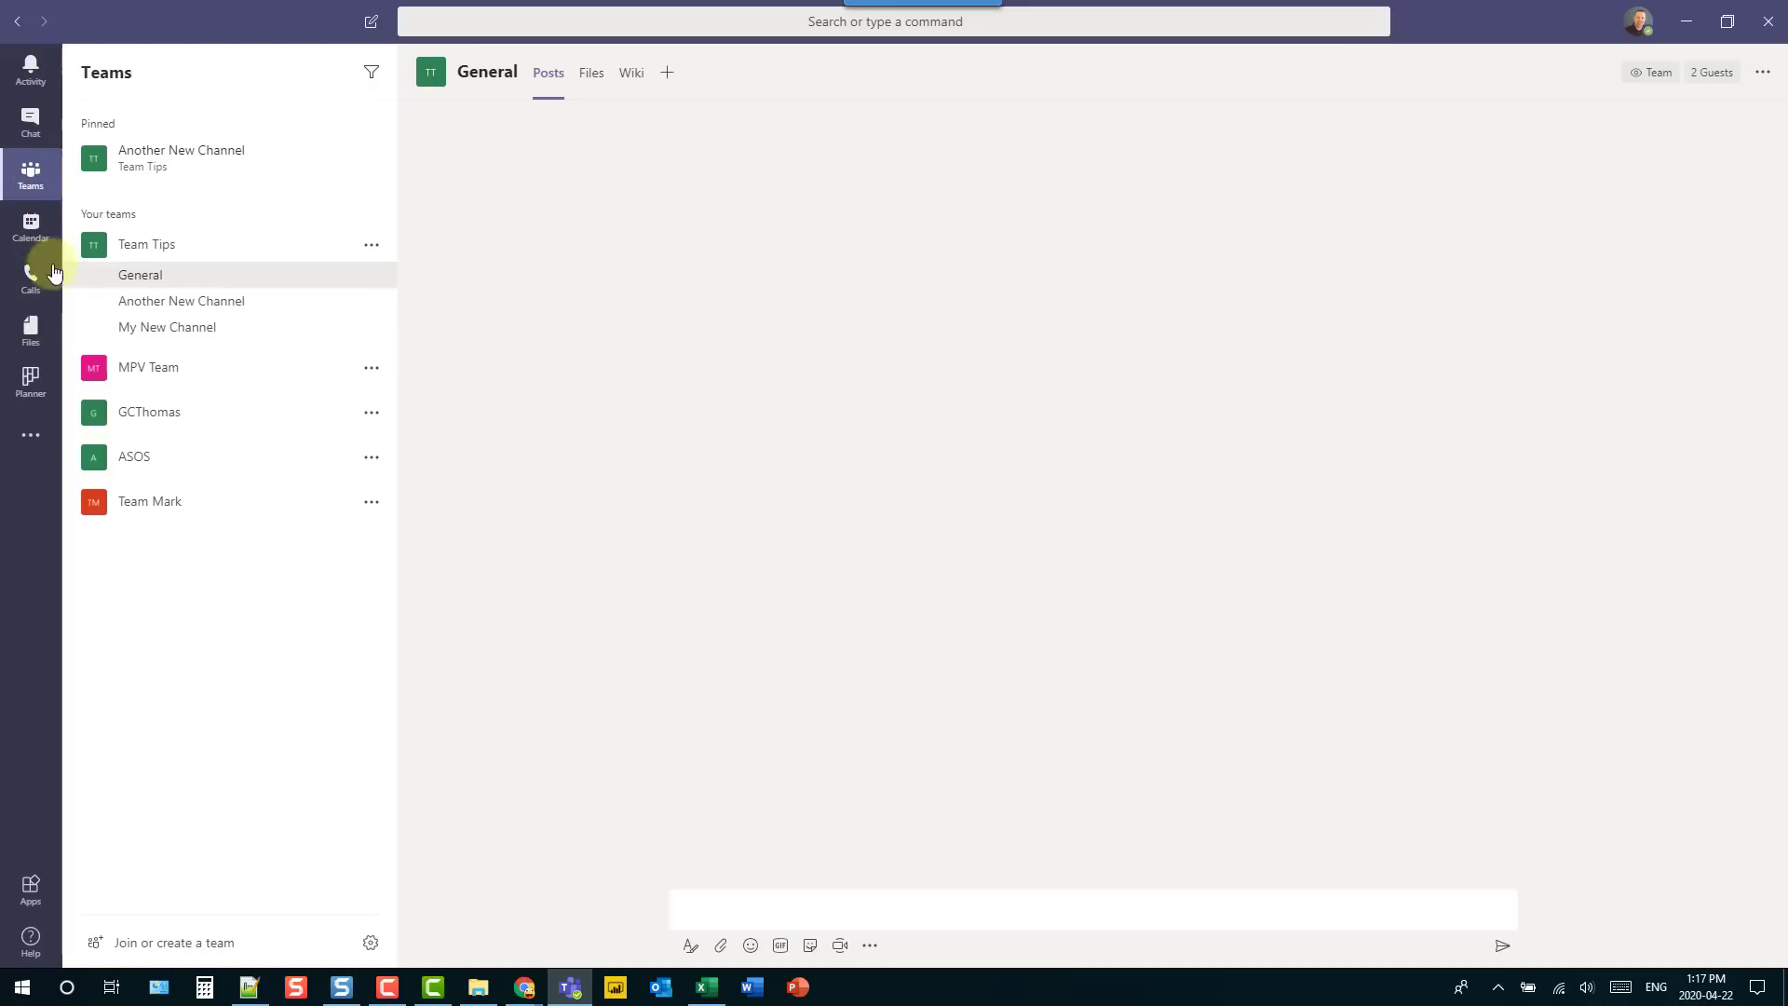